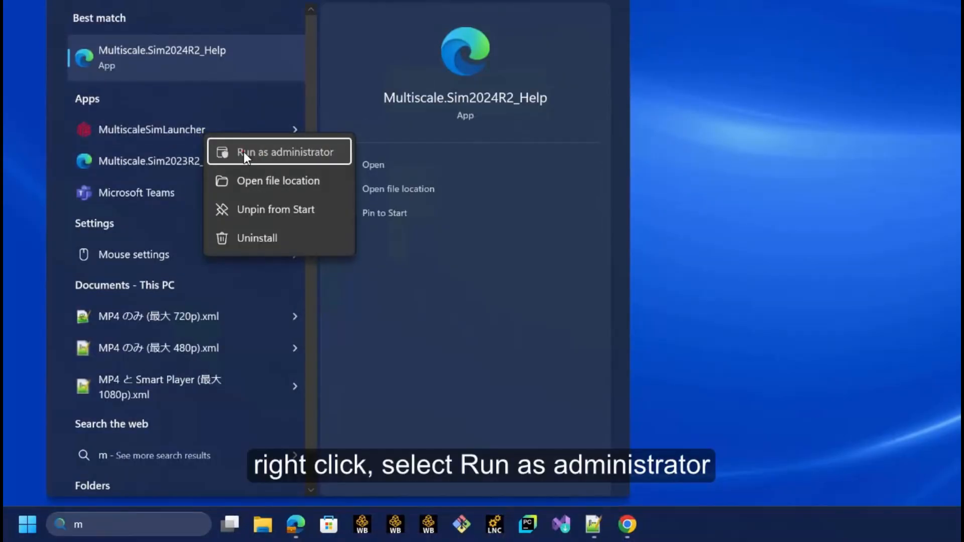
Step: Run MultiscaleSimLauncher as administrator, allow it to make changes, and launch Multiscale.Sim in the Workbench environment
left_click(243, 152)
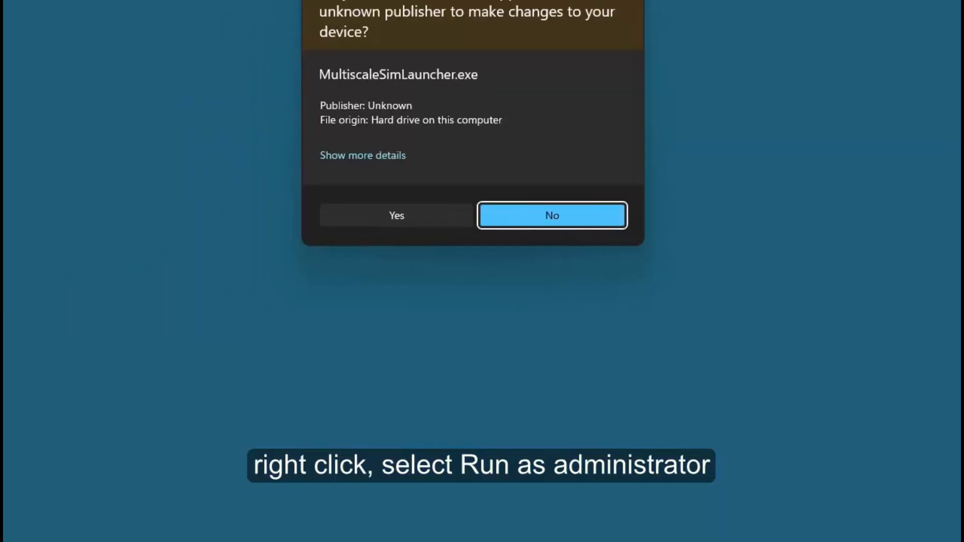
left_click(417, 372)
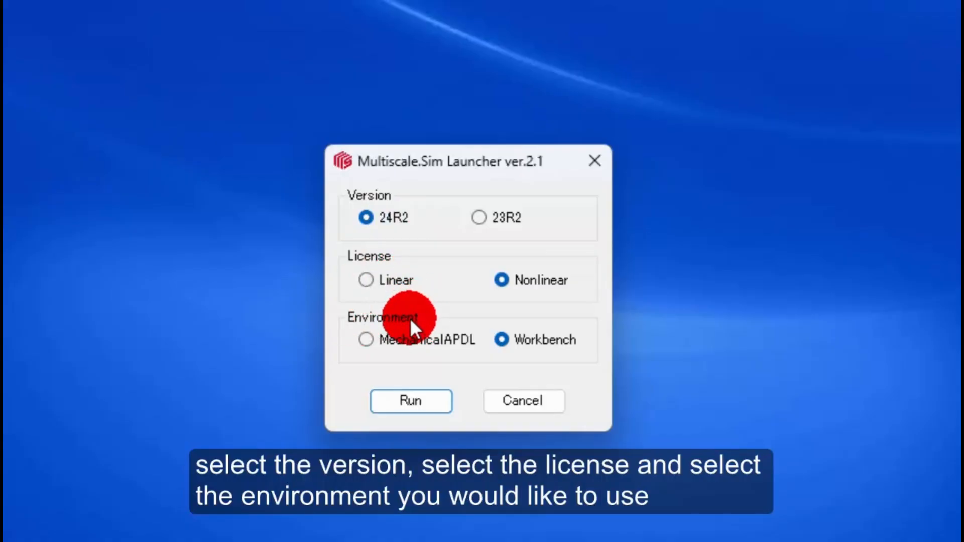
left_click(529, 342)
left_click(374, 339)
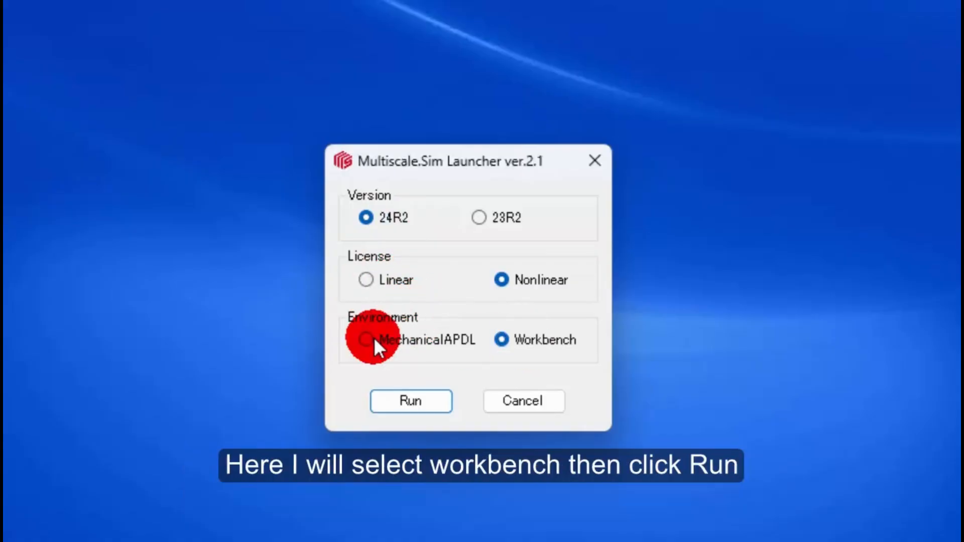
left_click(526, 339)
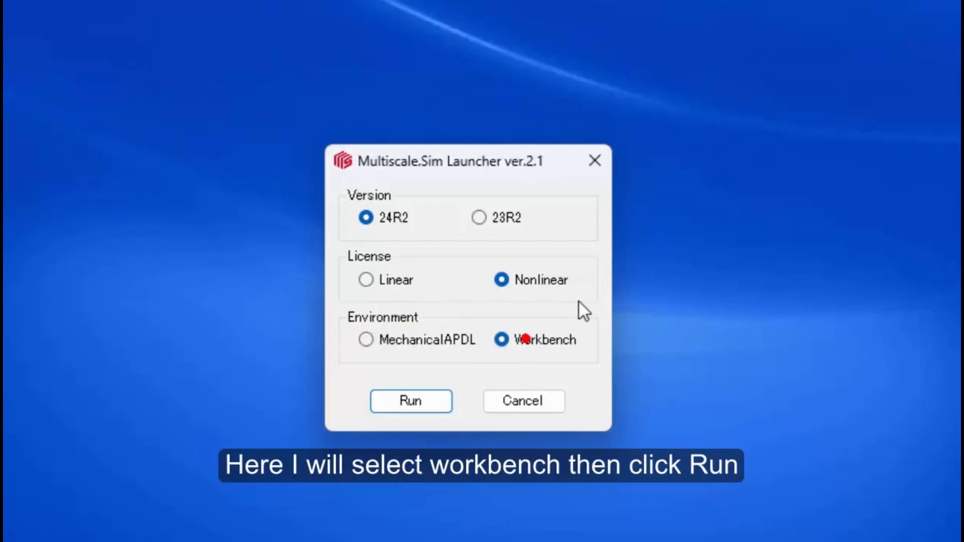
left_click(425, 396)
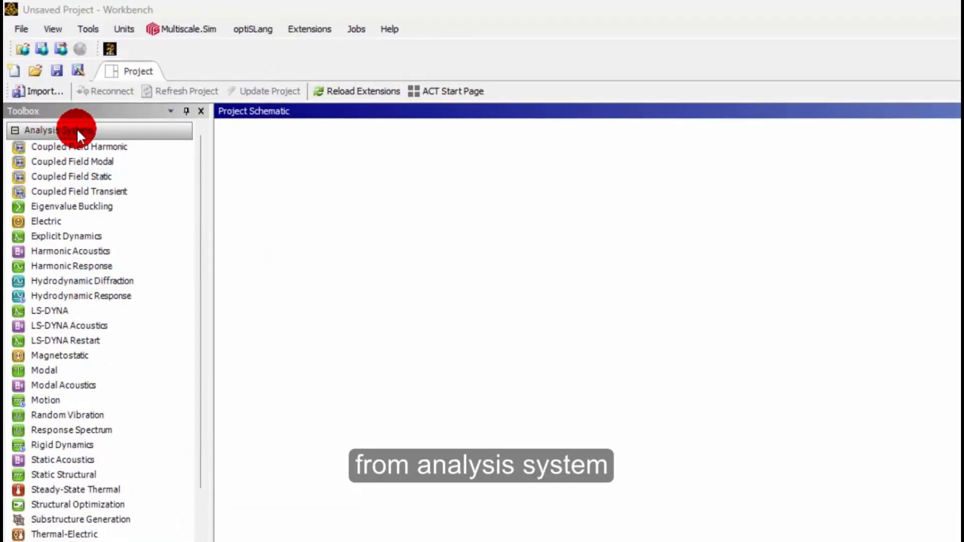
Step: Add a Static Structural analysis system to the project schematic and name it "Homogenization analysis"
left_click(85, 474)
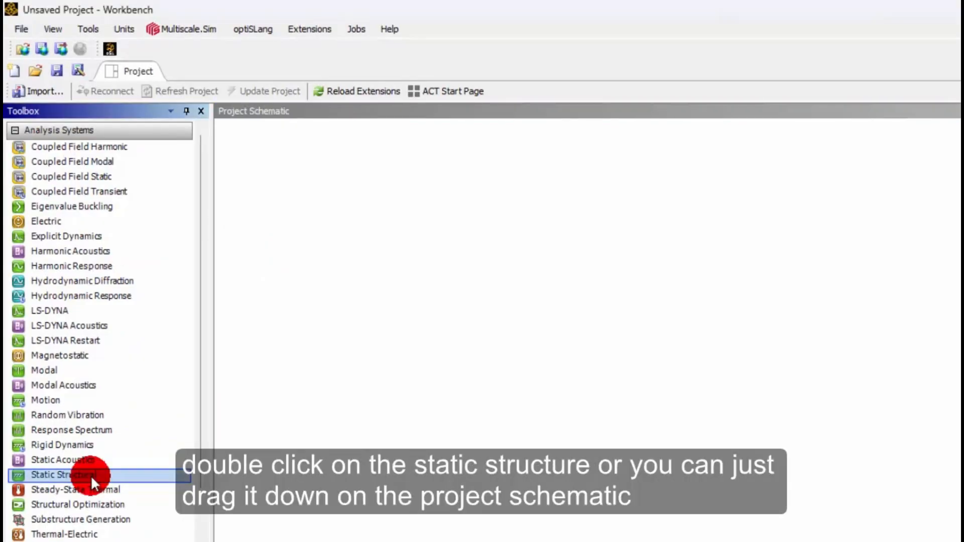
left_click_drag(90, 475, 311, 209)
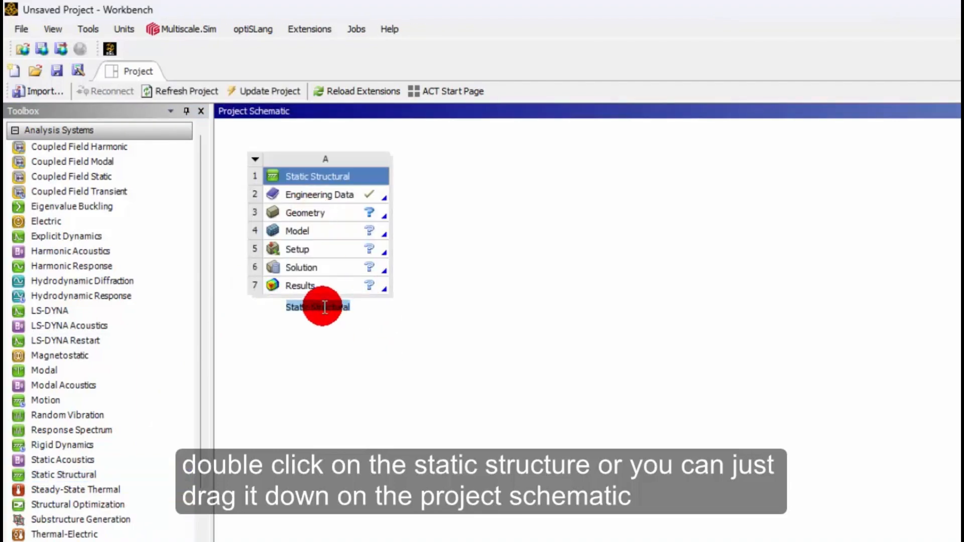
left_click(280, 308)
left_click_drag(288, 307, 373, 313)
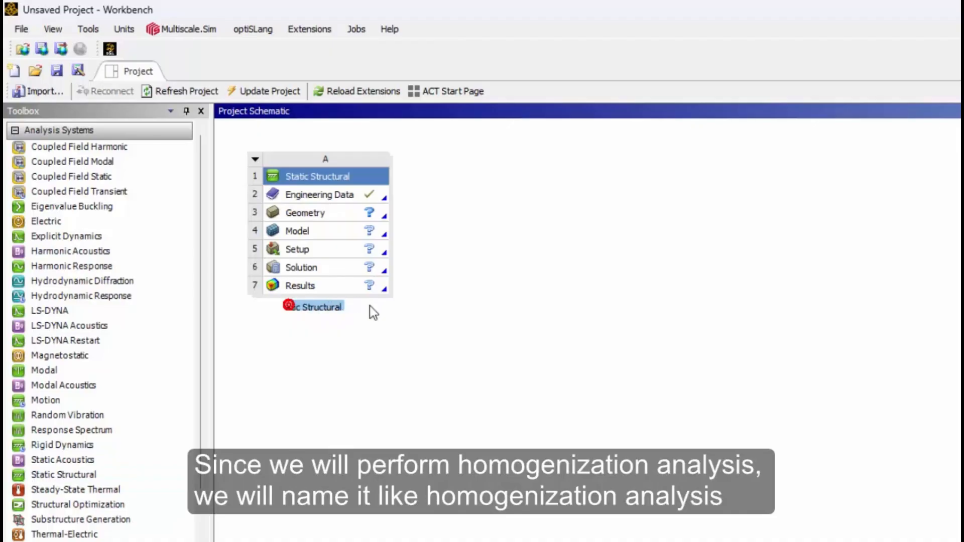
type("Hom")
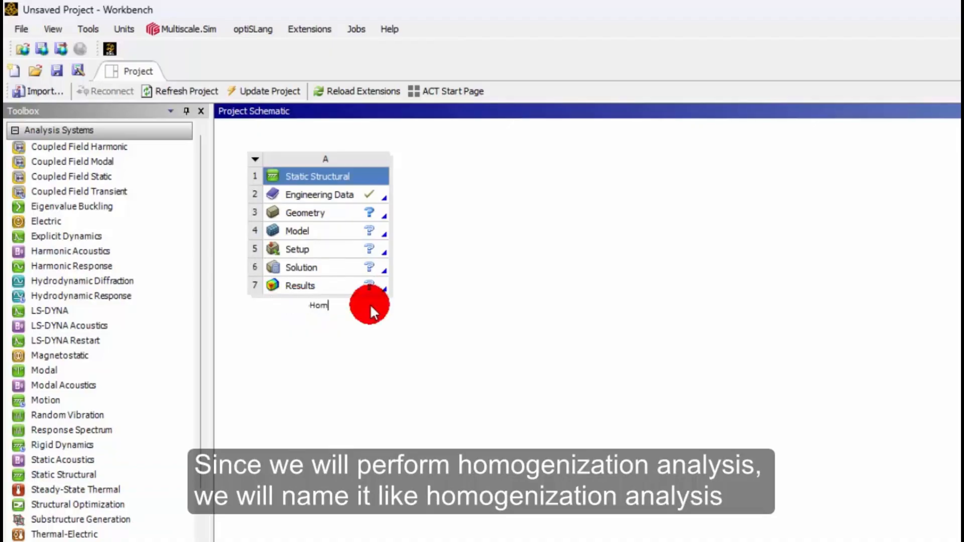
type("ogenization analysis")
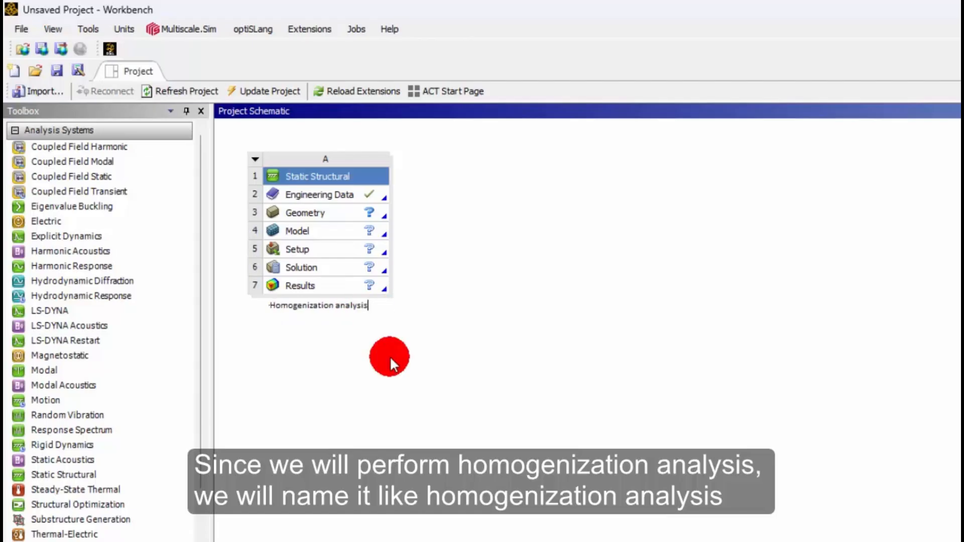
left_click(397, 369)
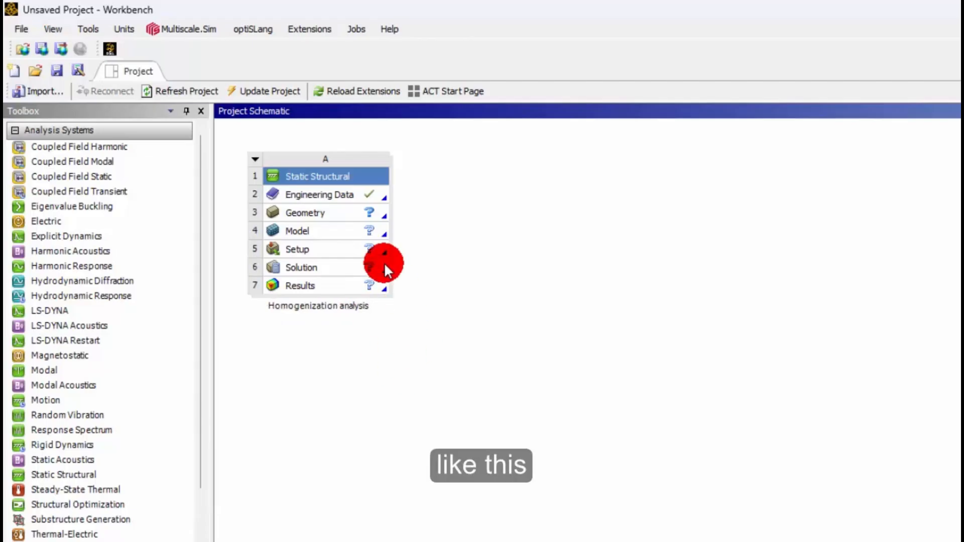
Step: Add Glass Fiber from the Multiscale242 data source to the Static Structural system's Engineering Data
double_click(334, 200)
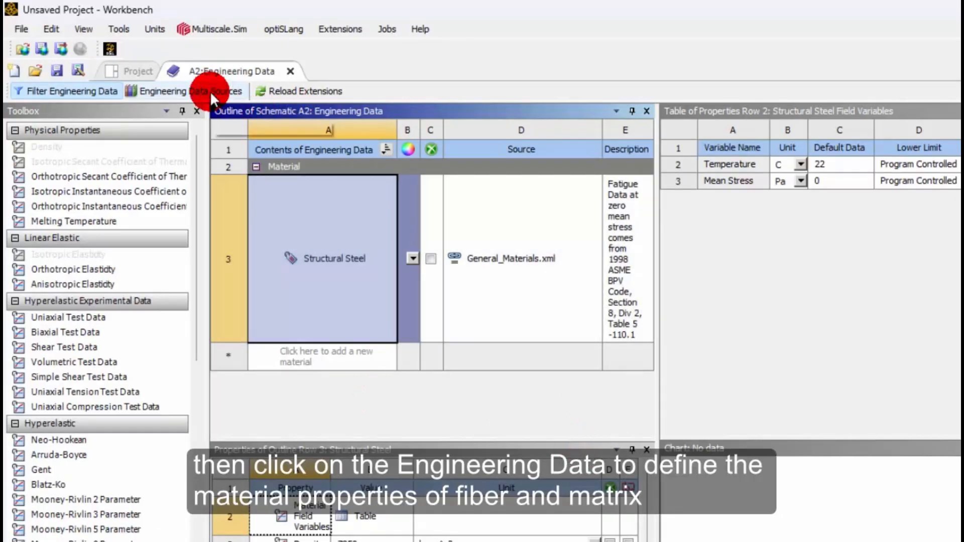
left_click(210, 92)
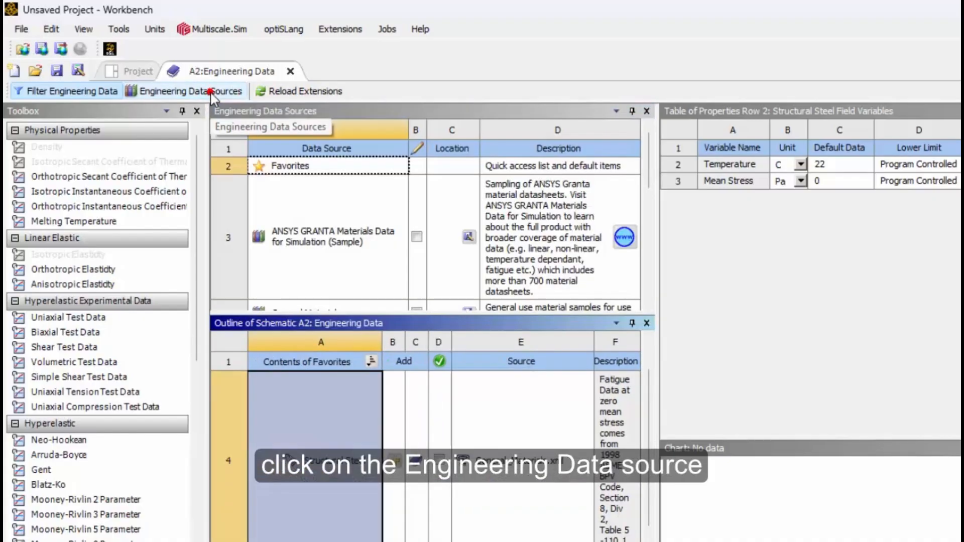
scroll(375, 240, "down", 5)
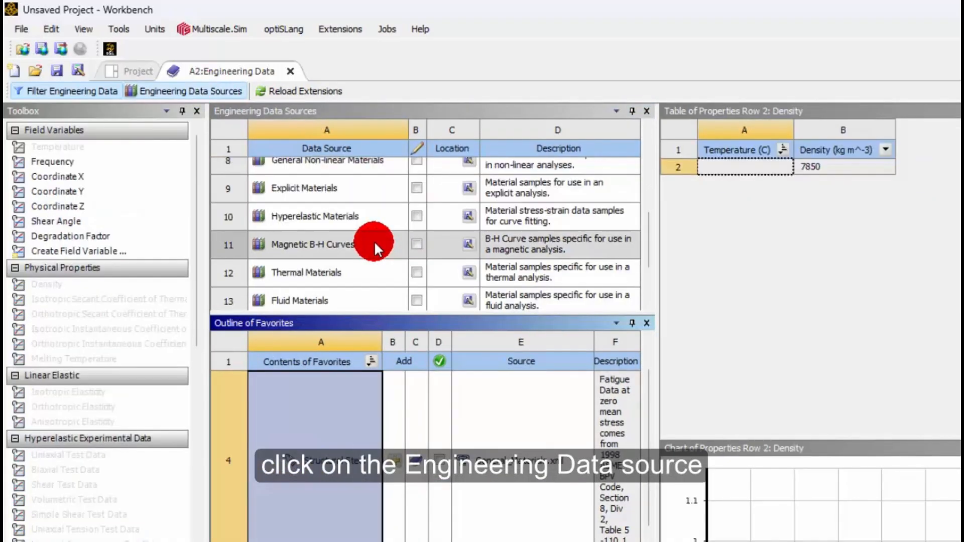
scroll(375, 240, "down", 3)
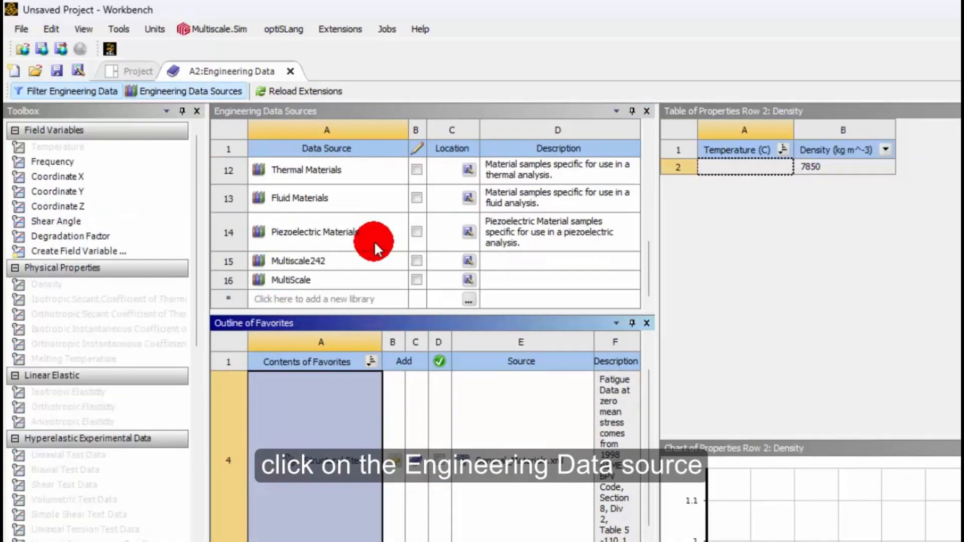
left_click(320, 261)
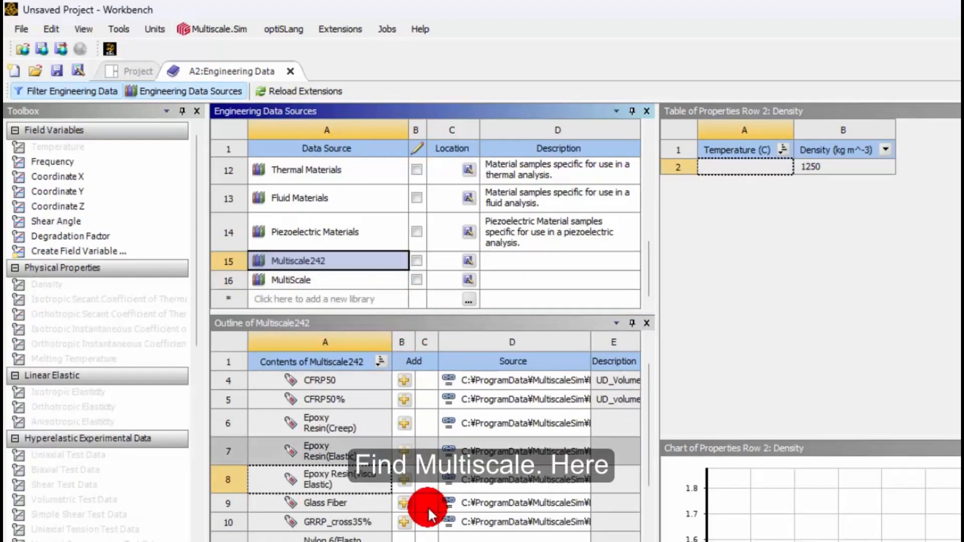
scroll(383, 515, "down", 3)
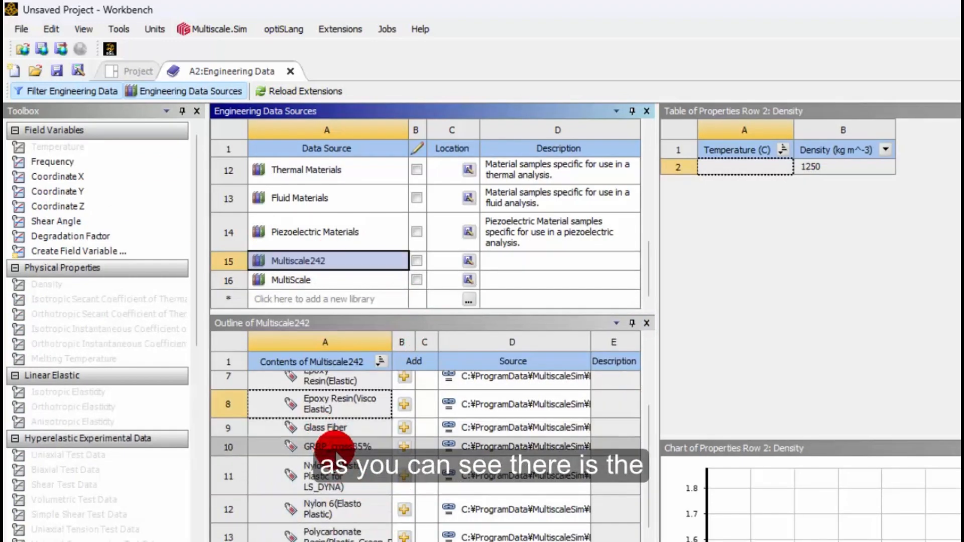
left_click(406, 428)
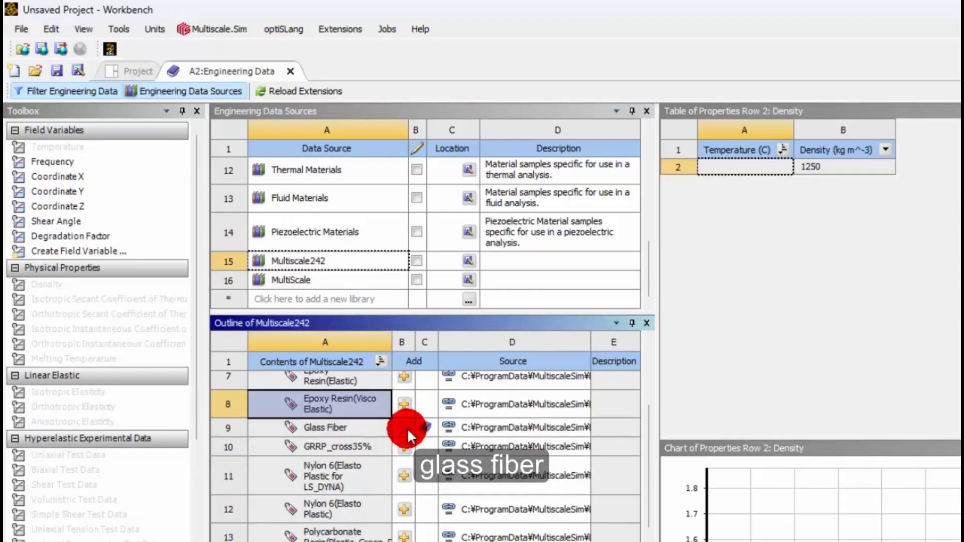
Step: Add Epoxy Resin(Elastic) from the Multiscale242 library to the Engineering Data and return to the project schematic
scroll(380, 483, "up", 2)
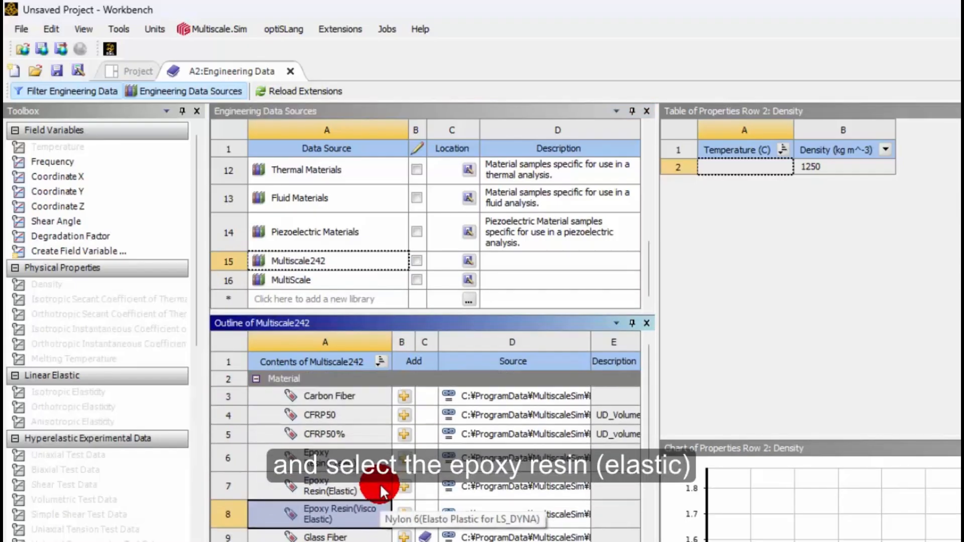
scroll(379, 484, "down", 2)
scroll(380, 484, "up", 1)
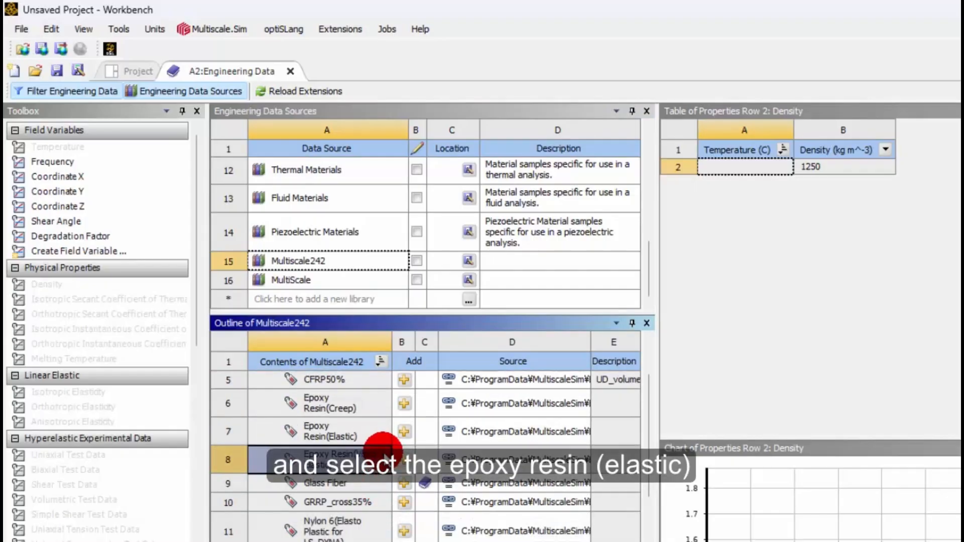
left_click(406, 433)
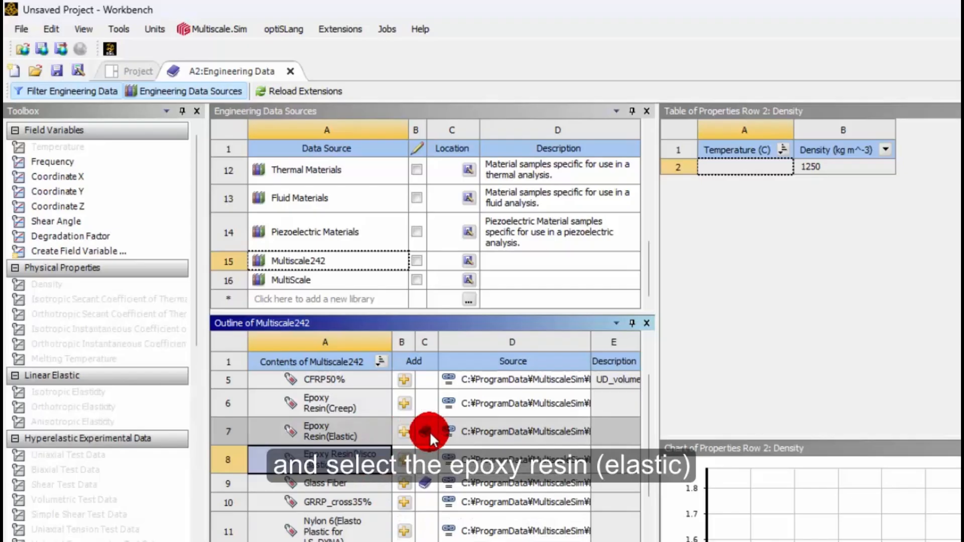
left_click(292, 71)
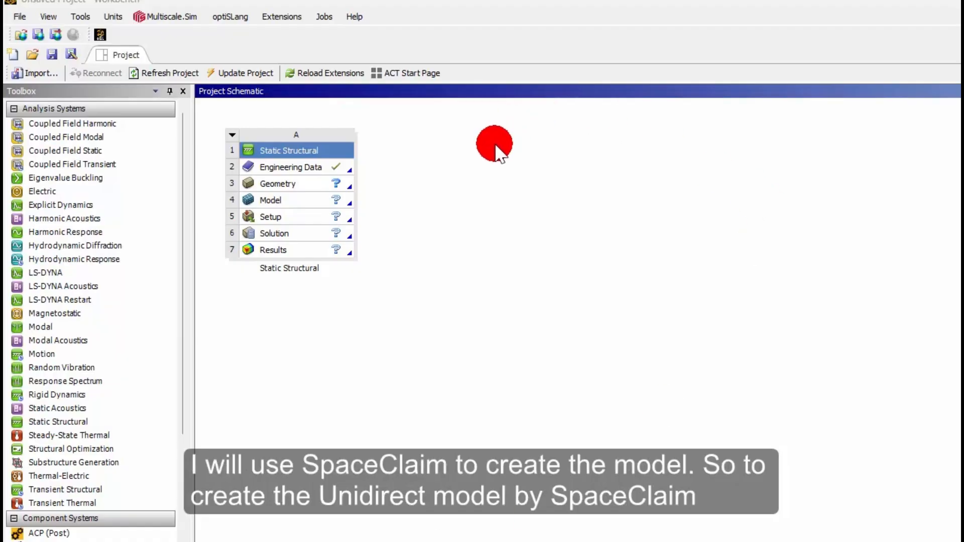
Step: Assign the Multiscale.Sim Unidirect geometry template to the system's Geometry cell and open it in SpaceClaim
left_click(311, 184)
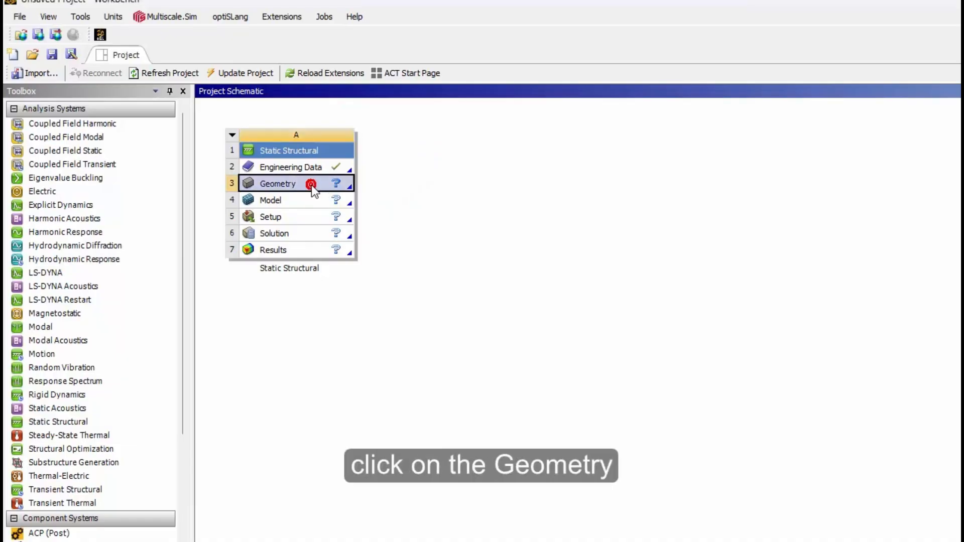
right_click(311, 185)
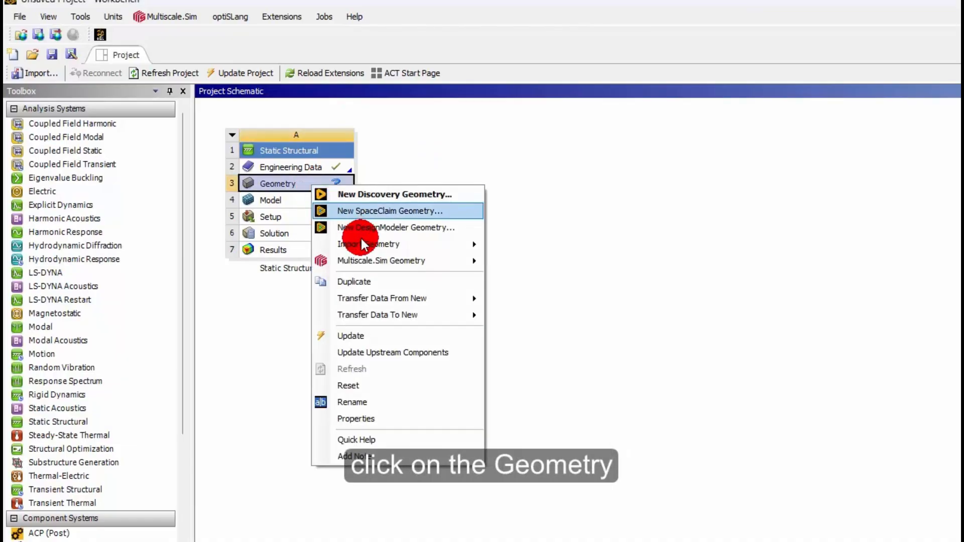
mouse_move(382, 264)
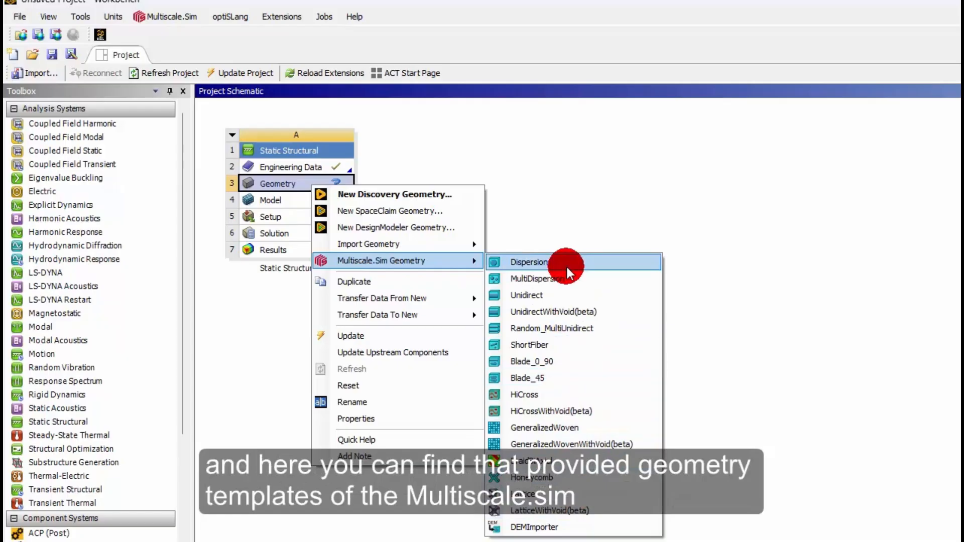
left_click(568, 296)
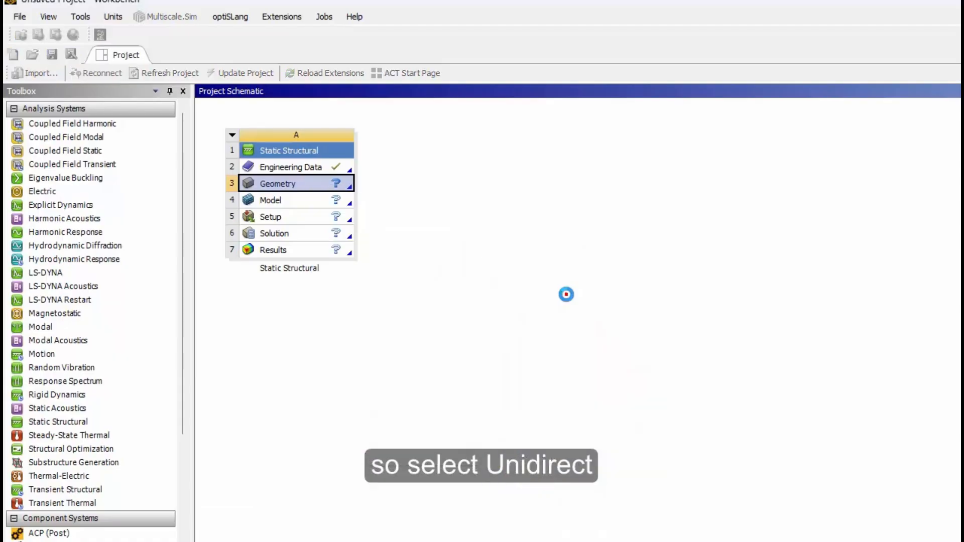
double_click(308, 184)
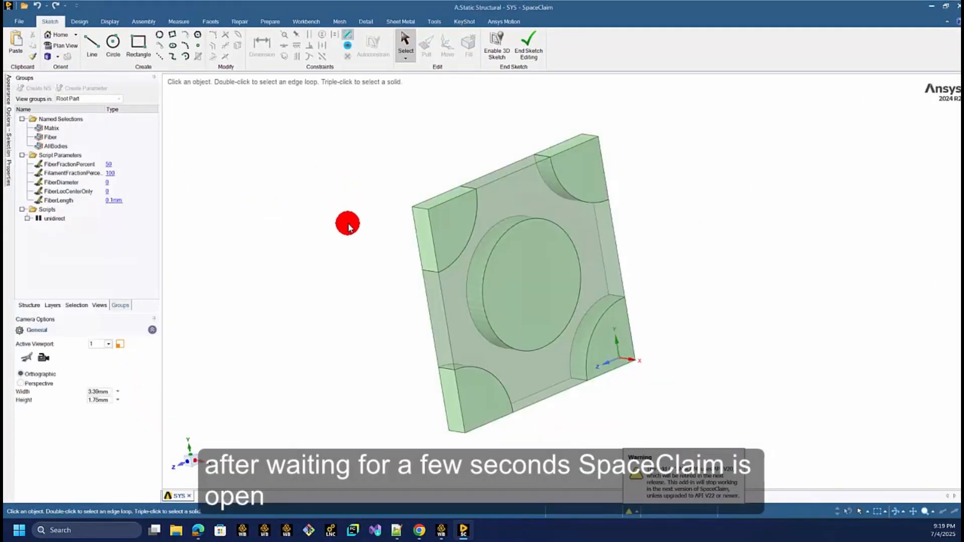
Step: Open the unidirect script for editing, widen the Script Editor, and look through the code
middle_click_drag(350, 231, 309, 237)
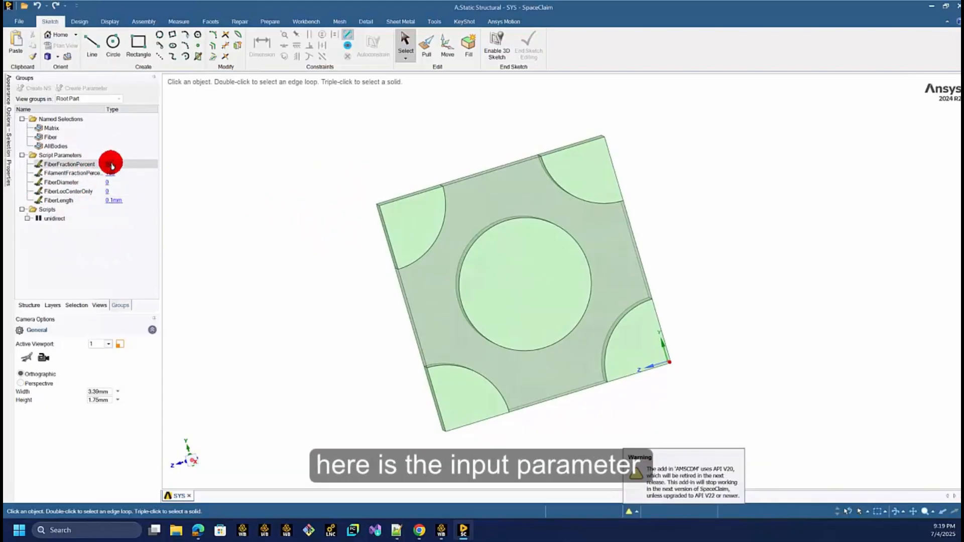
left_click(60, 221)
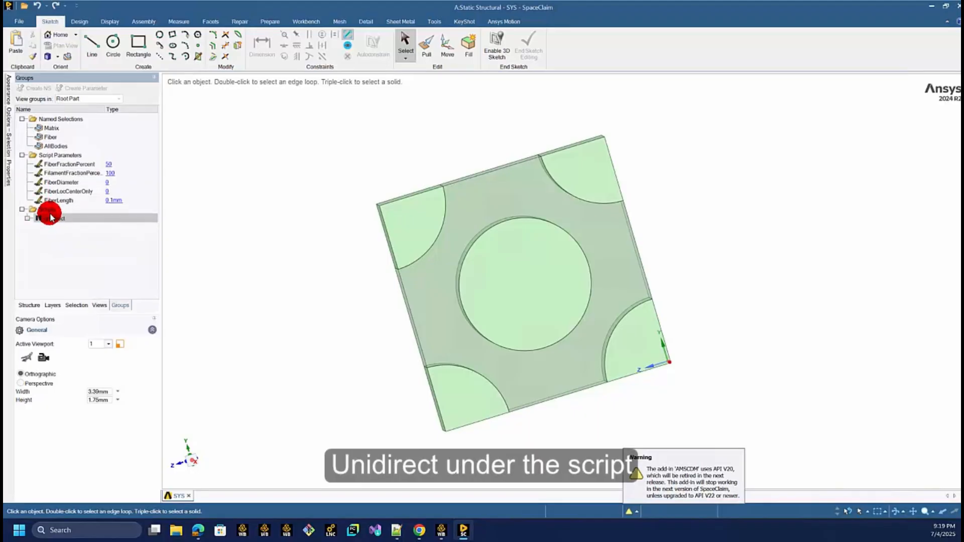
right_click(54, 222)
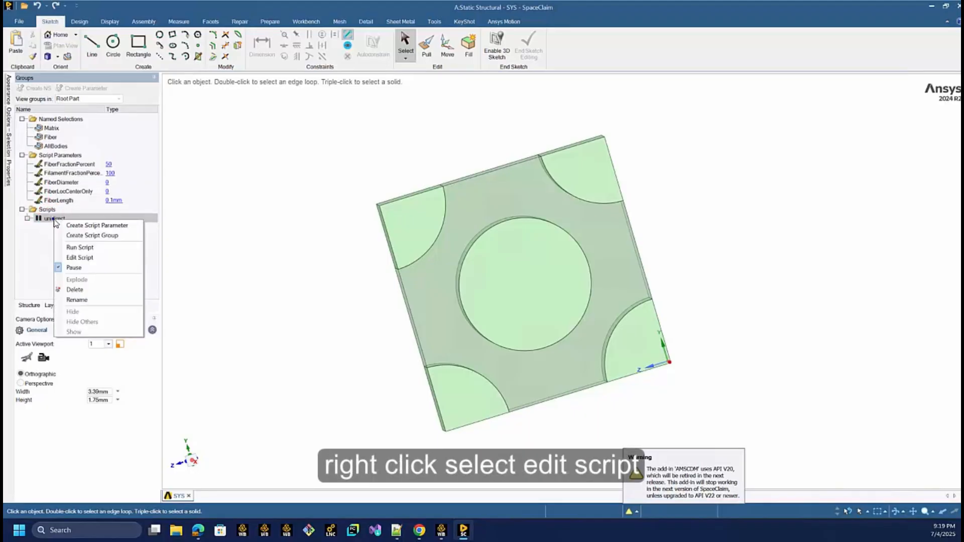
left_click(89, 258)
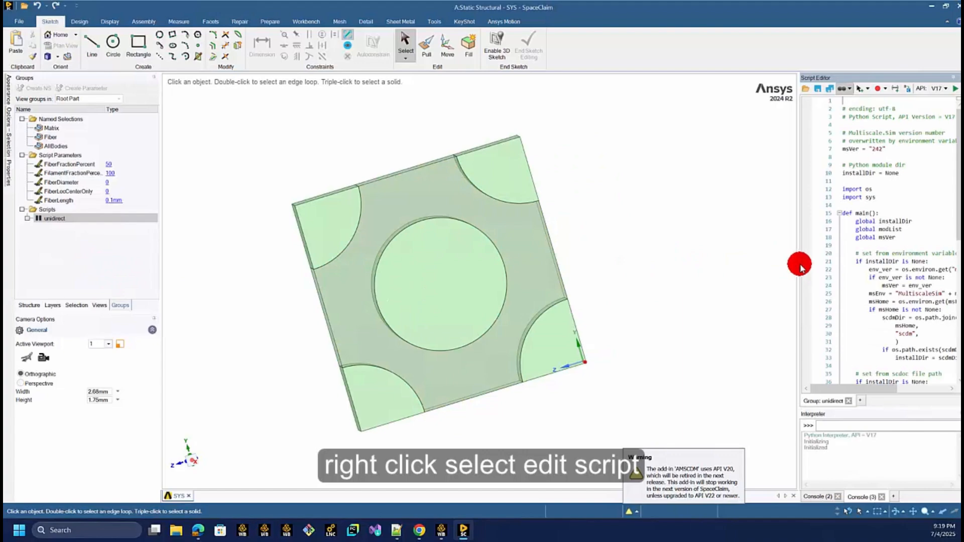
left_click_drag(801, 269, 703, 269)
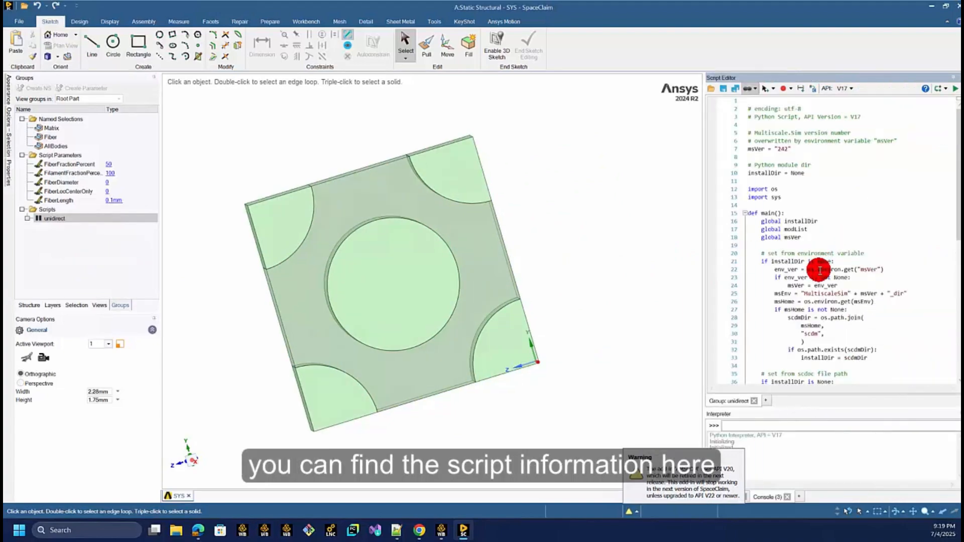
scroll(801, 266, "down", 2)
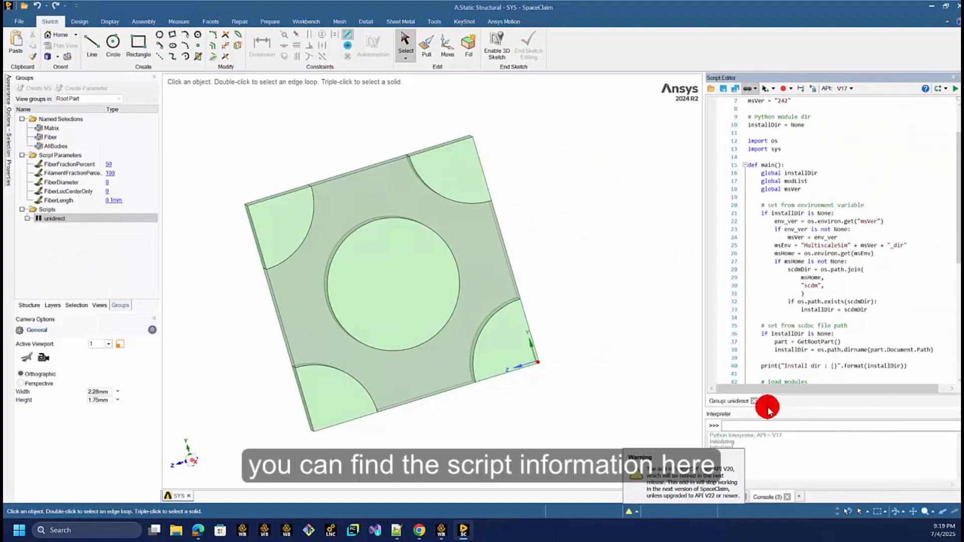
Step: Clear the add-in warnings from the status history
left_click(634, 514)
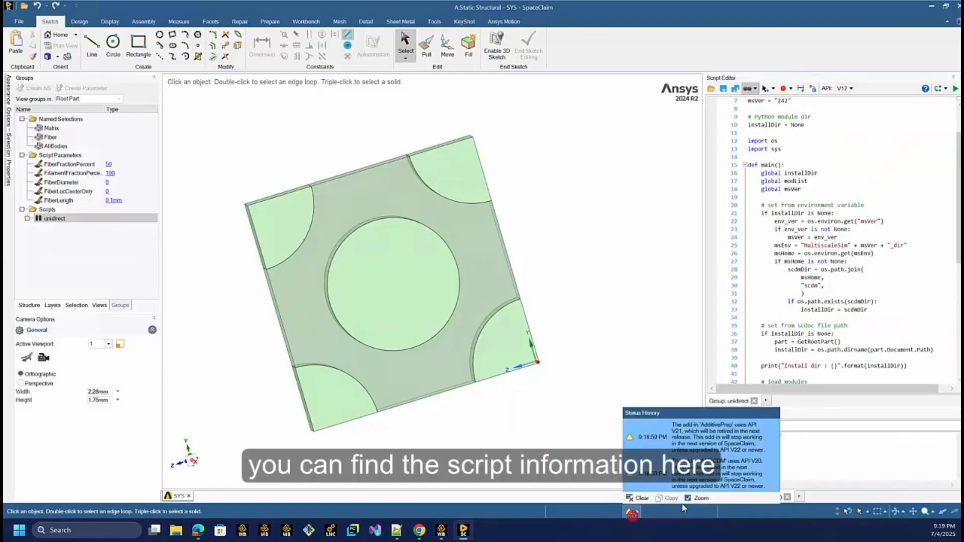
left_click(638, 498)
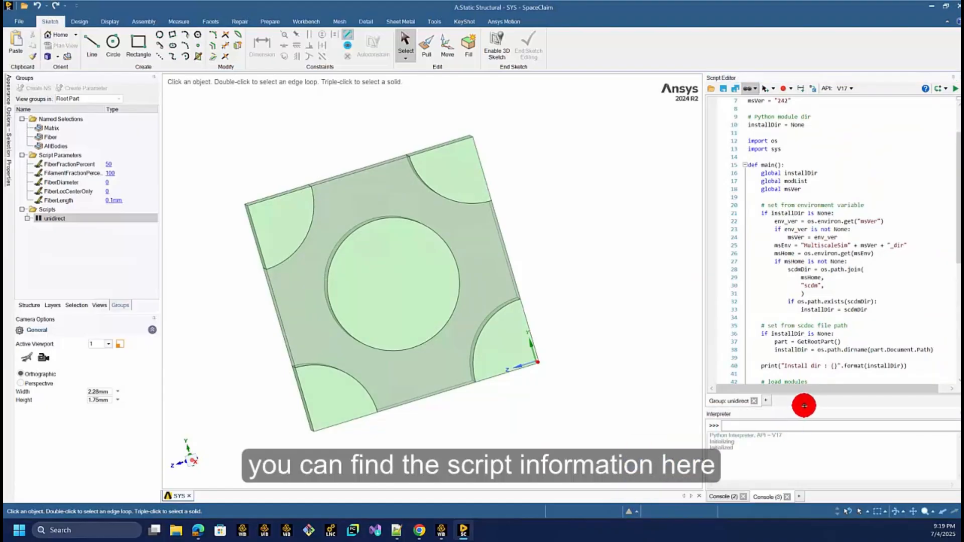
Step: Run the unidirect script to generate the unidirectional fiber model
left_click(340, 252)
middle_click_drag(341, 252, 382, 250)
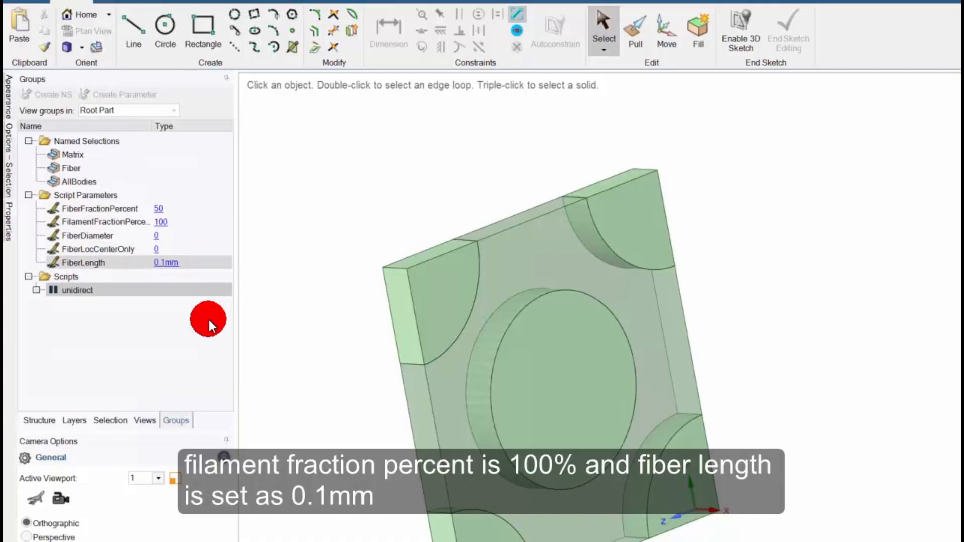
left_click(80, 291)
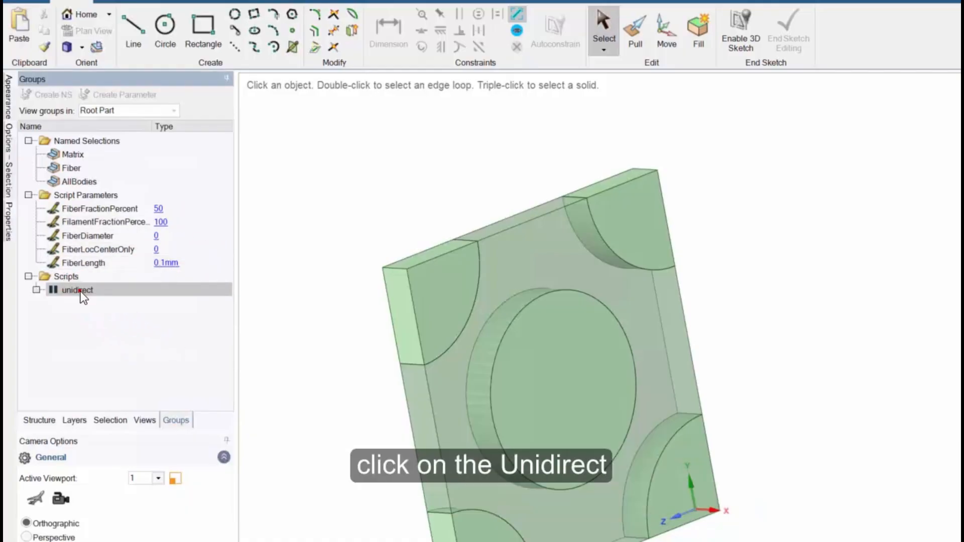
right_click(80, 290)
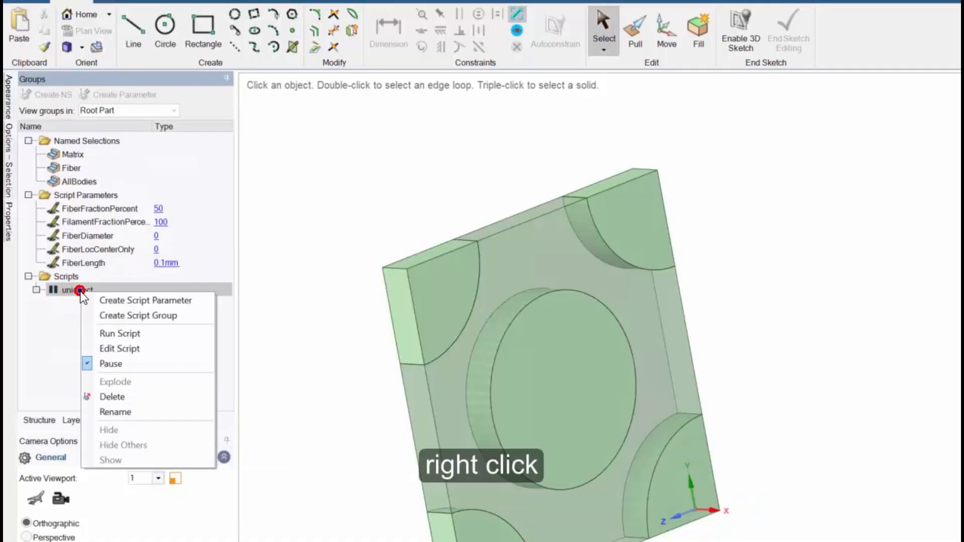
left_click(138, 333)
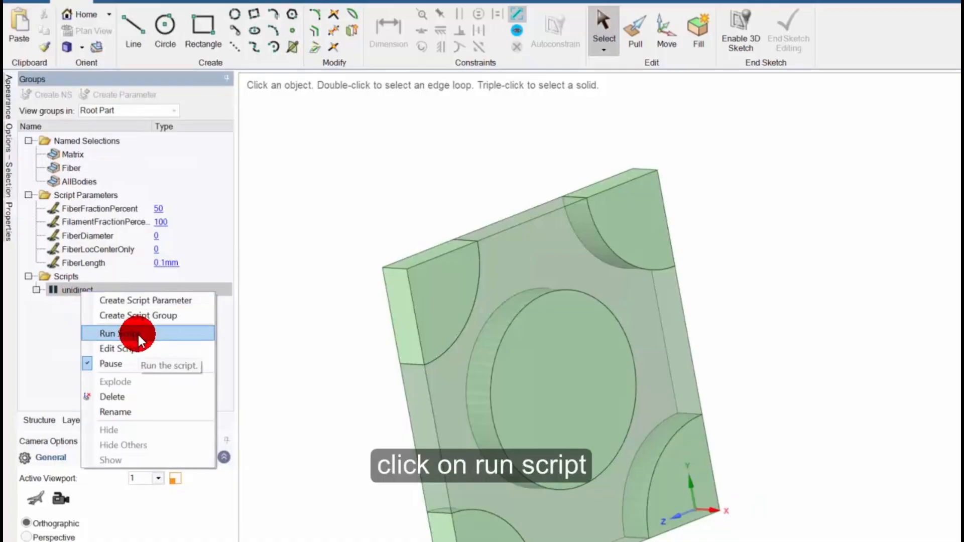
left_click(138, 334)
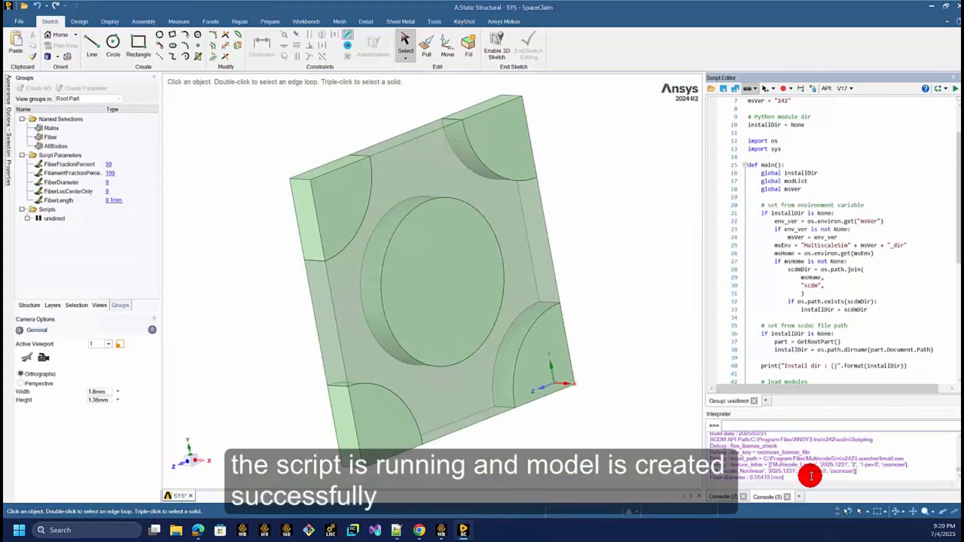
Step: Close SpaceClaim and open the Static Structural system's Model cell in Ansys Mechanical
mouse_move(786, 478)
left_mouse_down()
mouse_move(709, 484)
mouse_move(786, 480)
left_mouse_up()
left_click(272, 121)
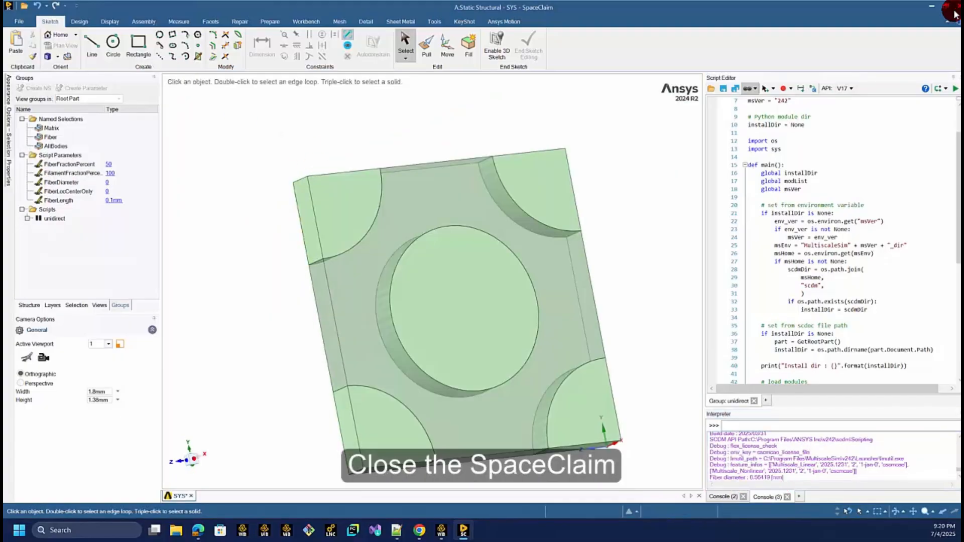
left_click(957, 8)
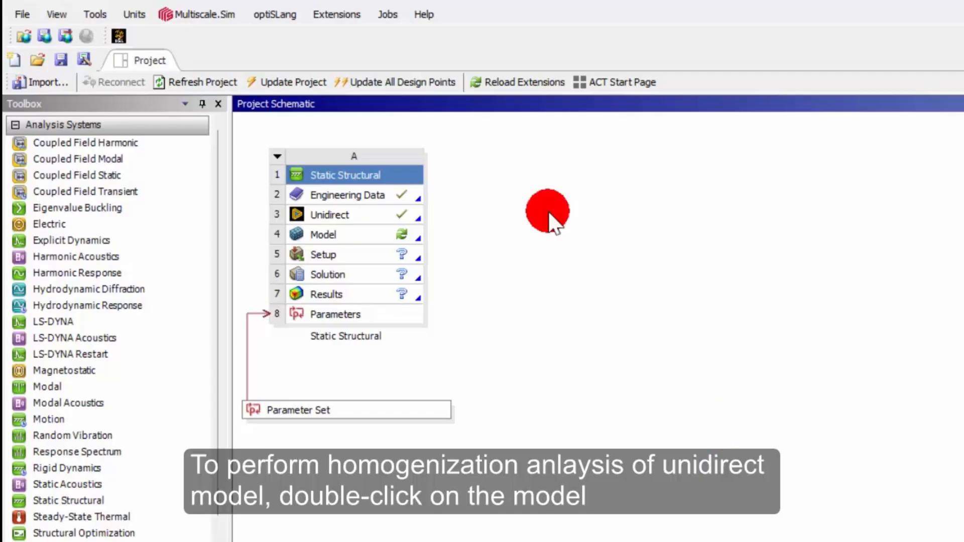
double_click(371, 232)
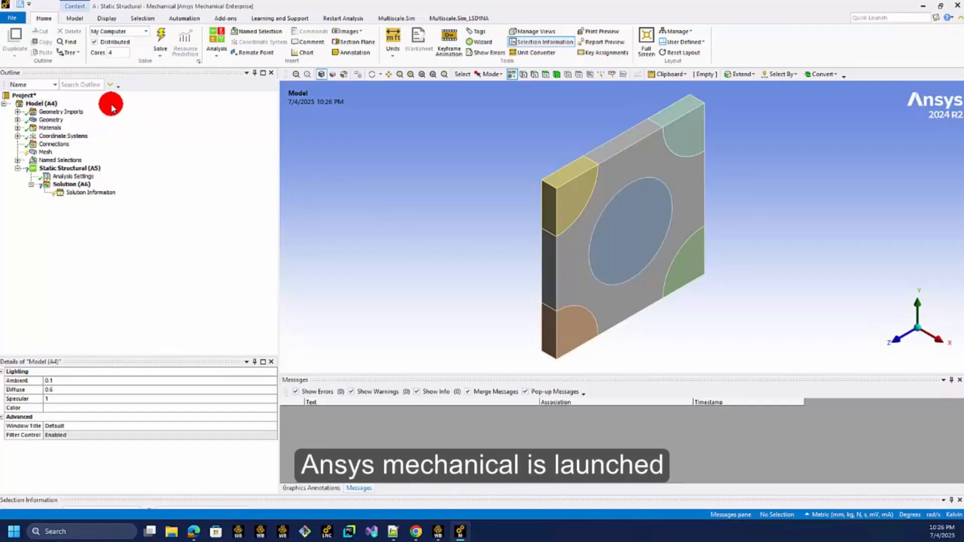
Step: Expand the Unidirect geometry and inspect which regions of the model belong to the Matrix and the Fiber bodies
left_click(17, 120)
left_click(45, 122)
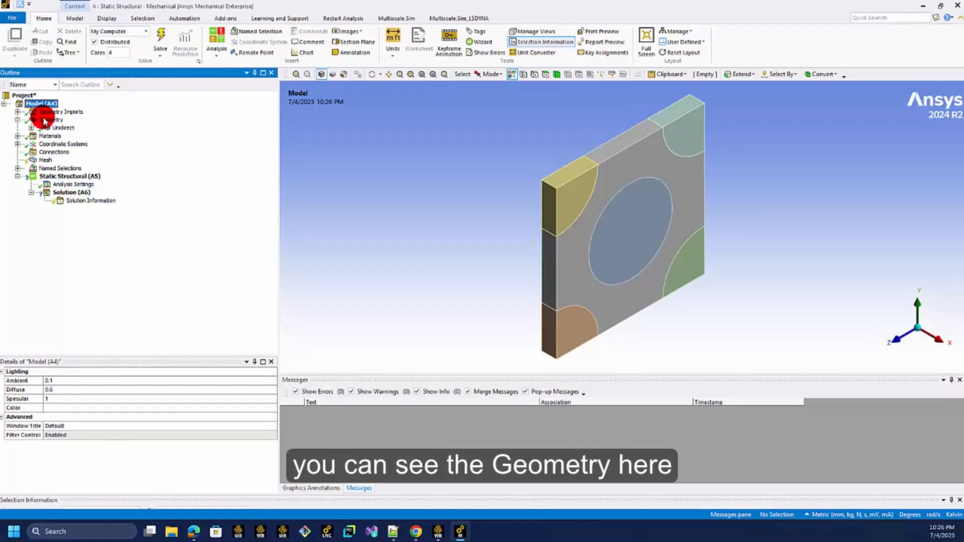
left_click(31, 127)
left_click(74, 136)
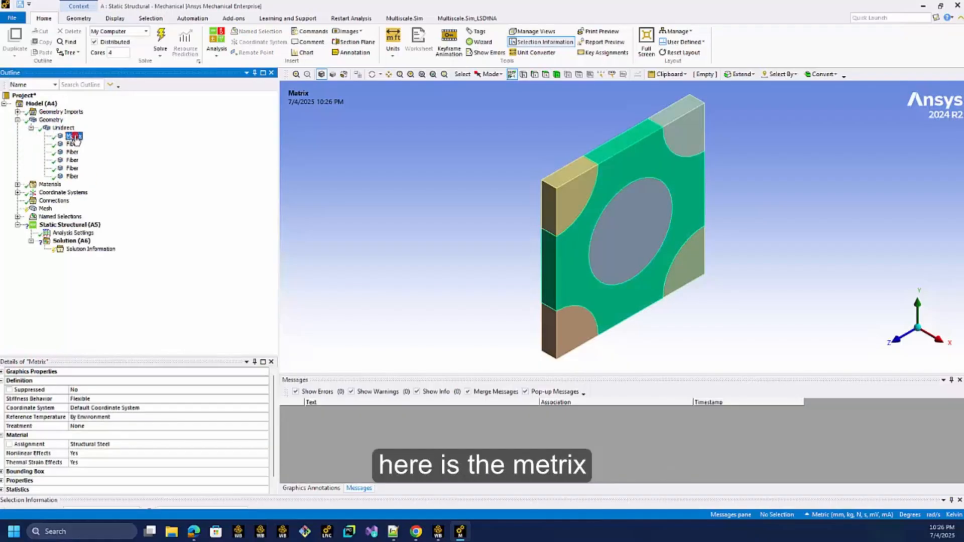
middle_click_drag(565, 282, 525, 274)
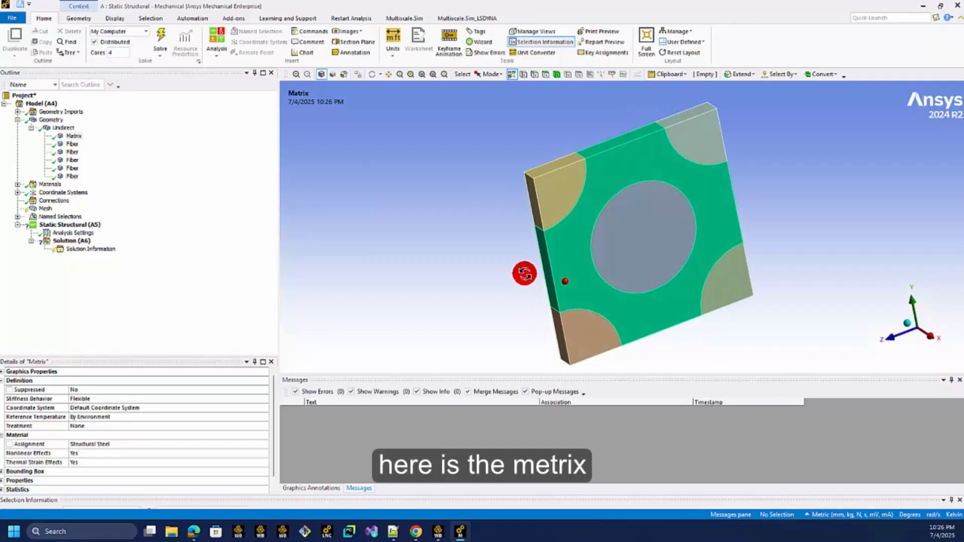
left_click(78, 146)
left_click(71, 176, "shift")
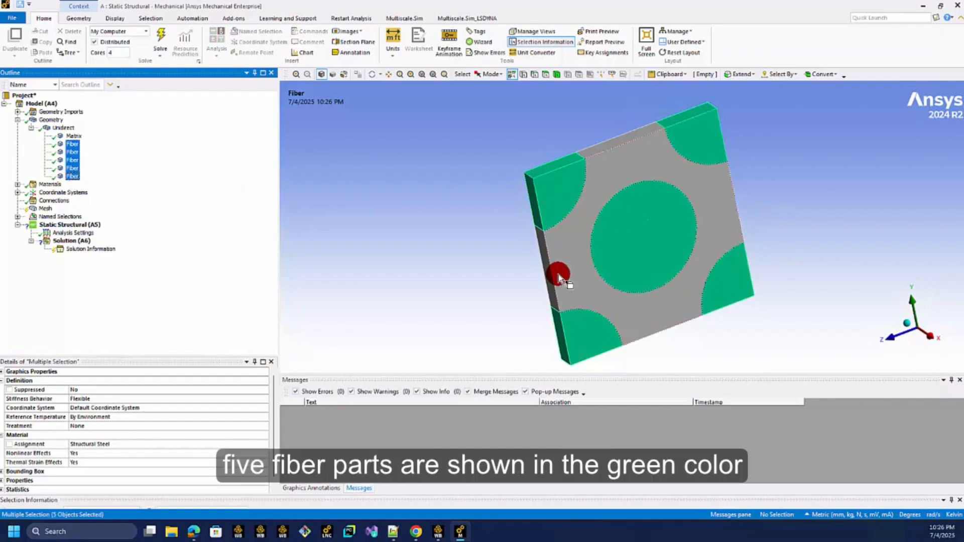
mouse_move(606, 272)
middle_mouse_down()
mouse_move(665, 263)
mouse_move(625, 264)
middle_mouse_up()
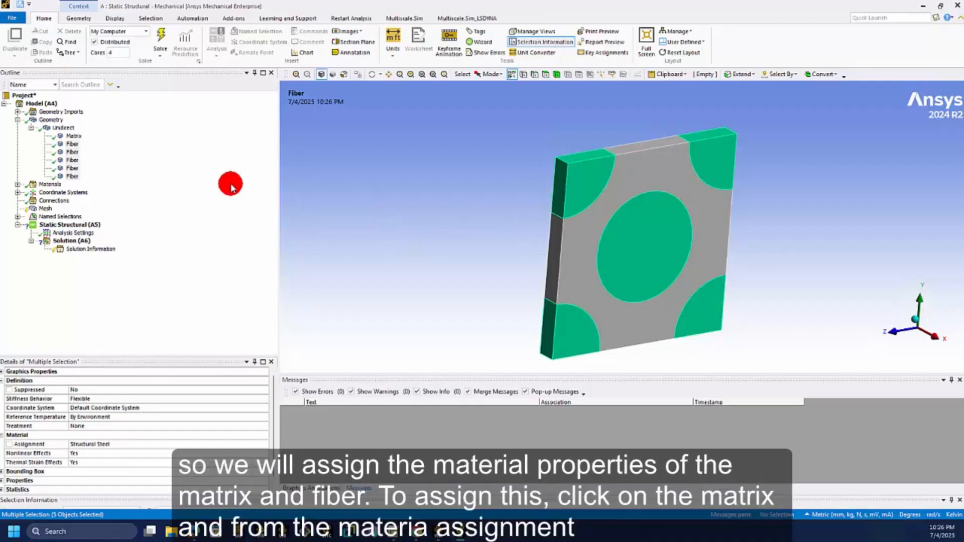
Step: Assign the Epoxy Resin(Elastic) material to the Matrix body
left_click(74, 136)
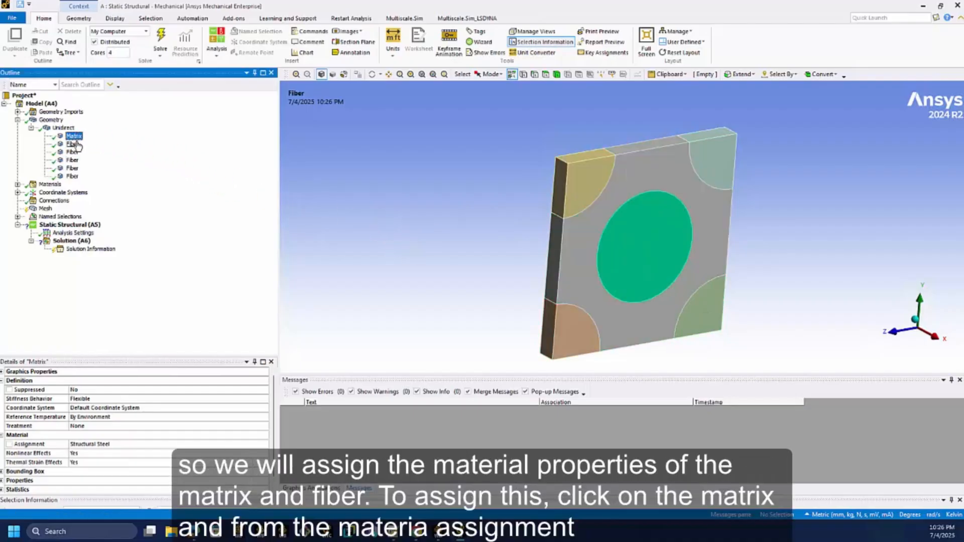
left_click(77, 137)
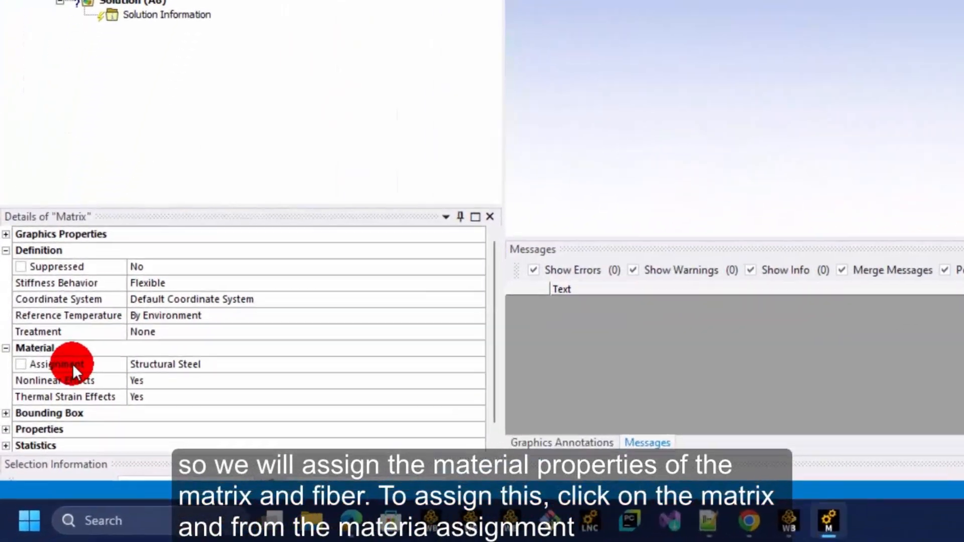
left_click(298, 367)
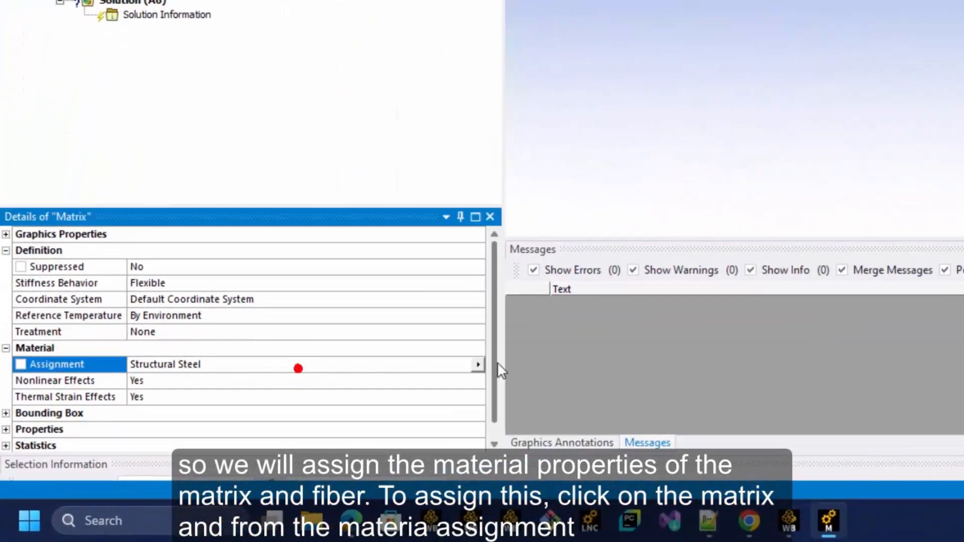
left_click(478, 365)
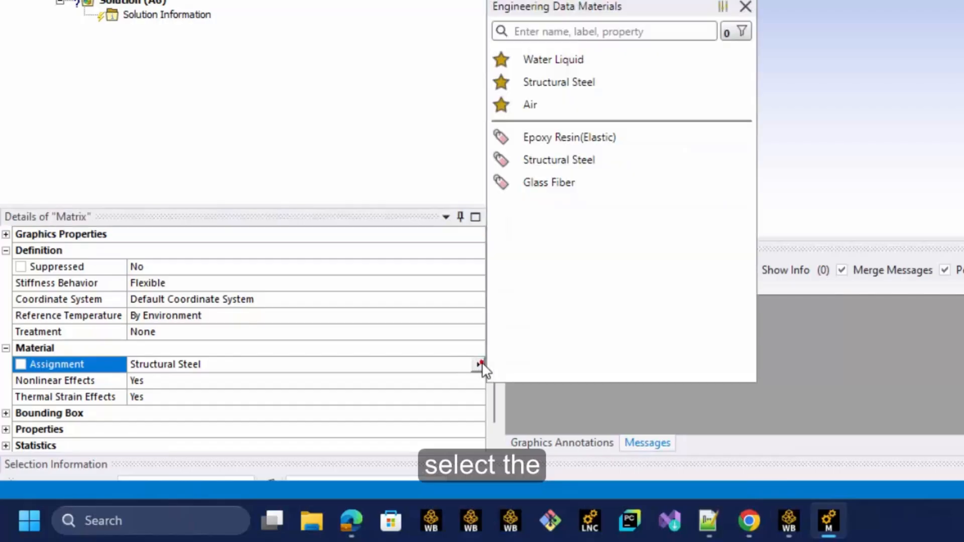
left_click(598, 132)
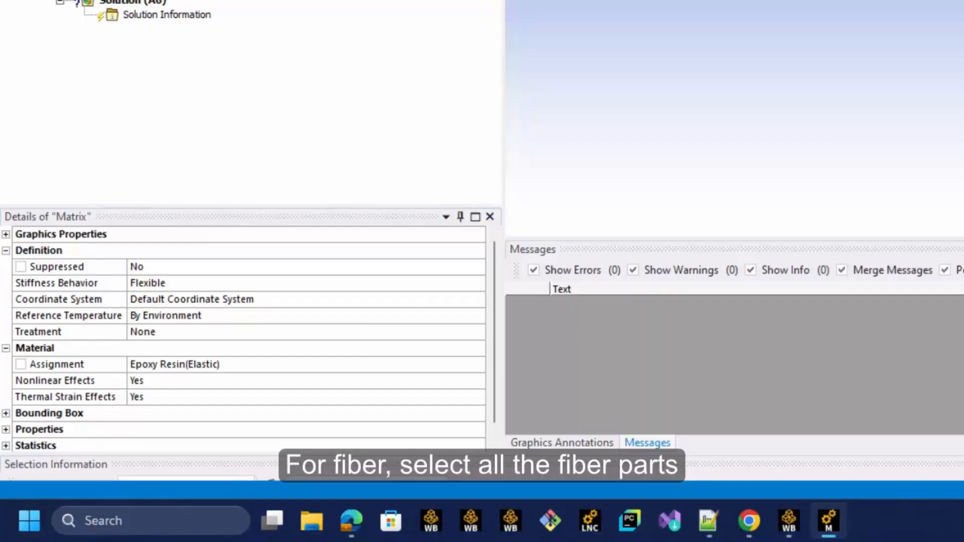
Step: Assign the Glass Fiber material to all five Fiber bodies together
left_click(115, 0)
left_click(138, 42, "shift")
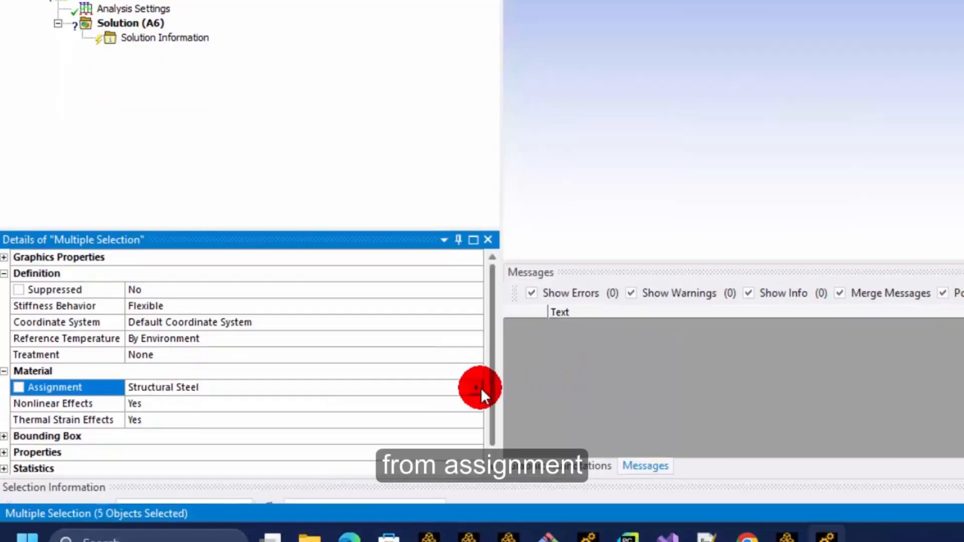
left_click(475, 387)
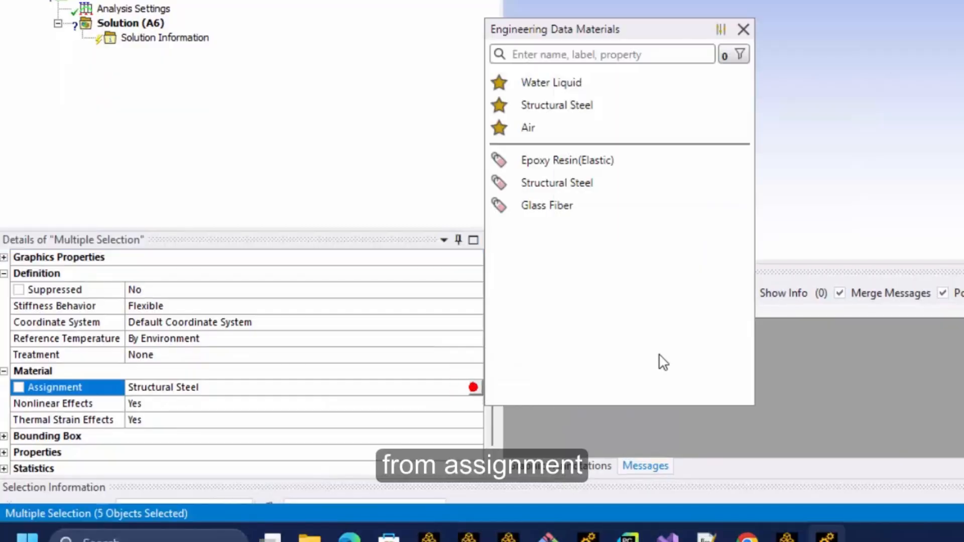
left_click(547, 214)
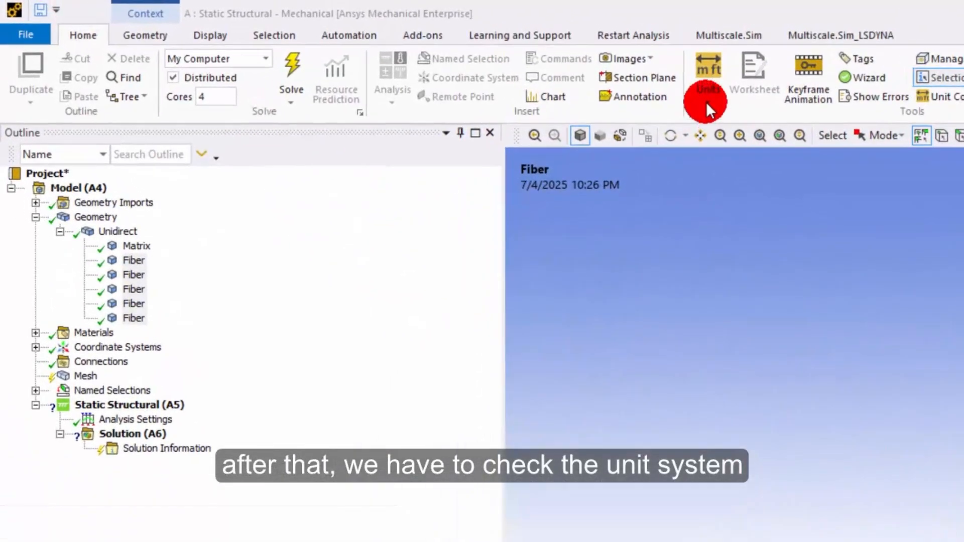
Step: Check that the unit system is Metric (mm, kg, N, s, mV, mA)
left_click(395, 47)
left_click(750, 180)
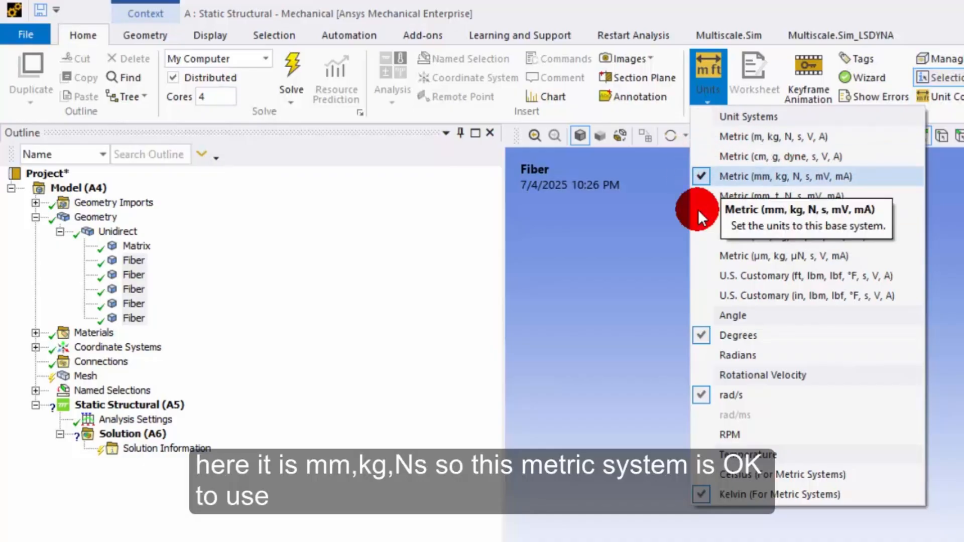
left_click(625, 309)
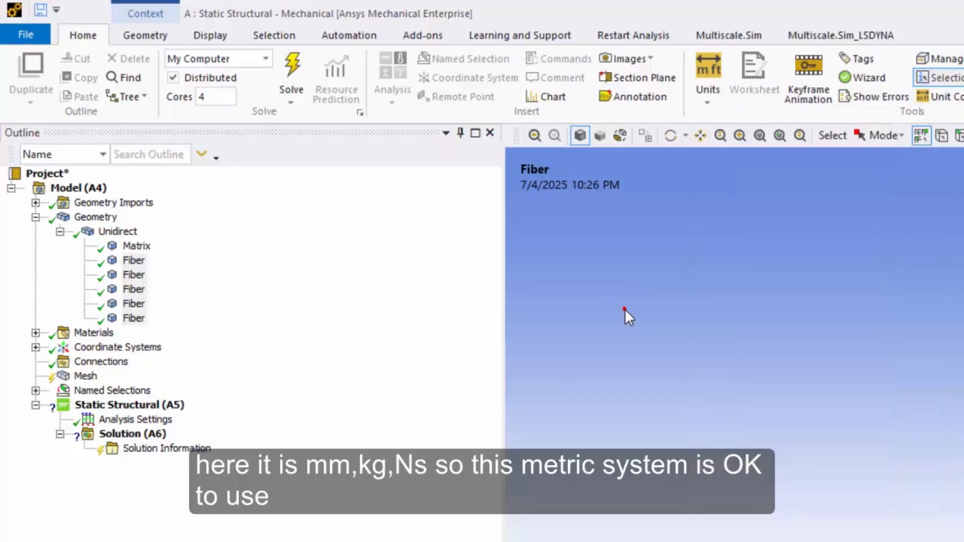
Step: Add a Sizing control to the mesh
left_click(86, 377)
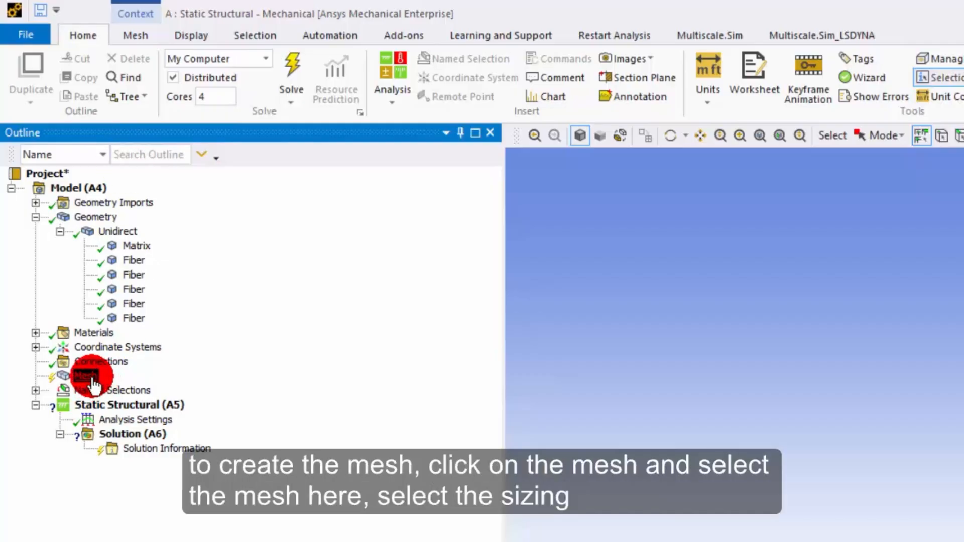
left_click(136, 36)
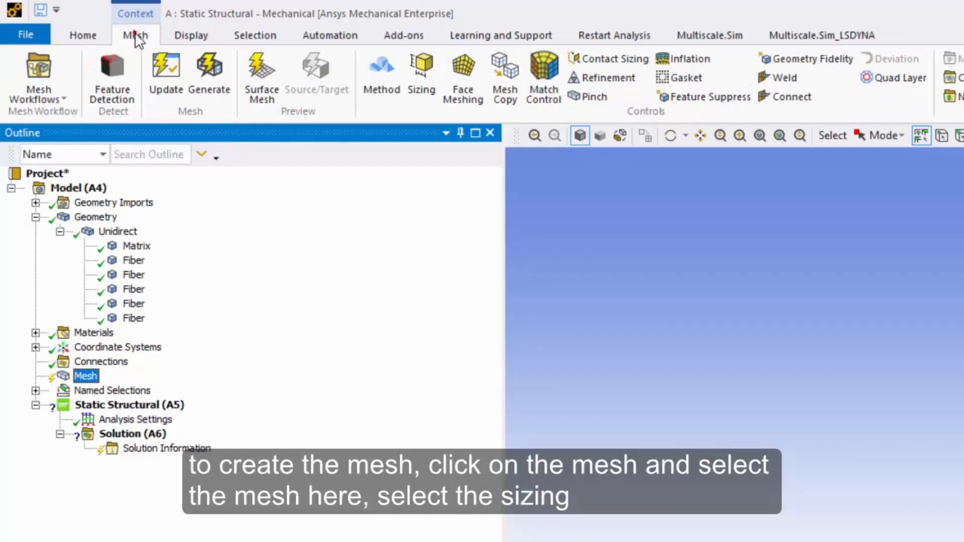
left_click(424, 94)
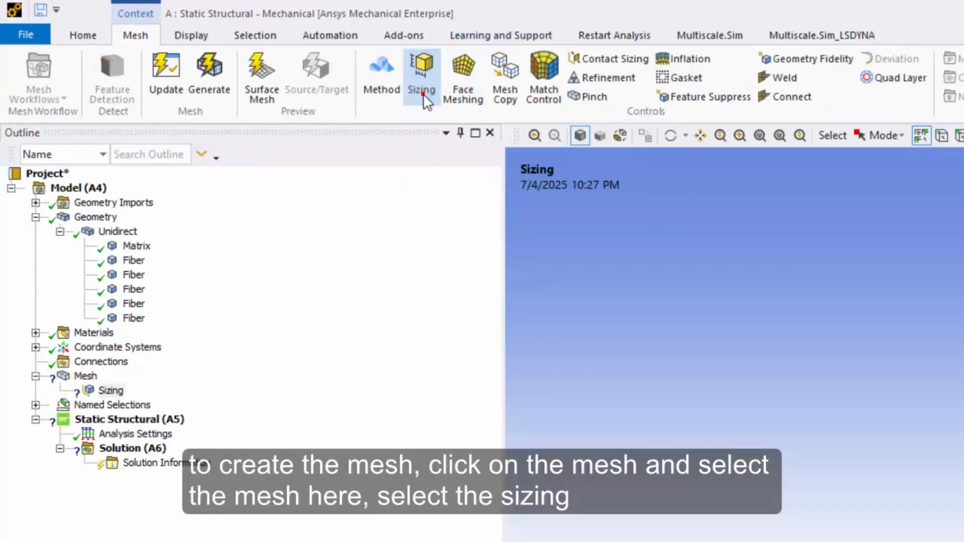
Step: Scope the sizing control to the matrix and the four corner fiber bodies, leaving out the central fiber
left_click(162, 509)
left_click(561, 77)
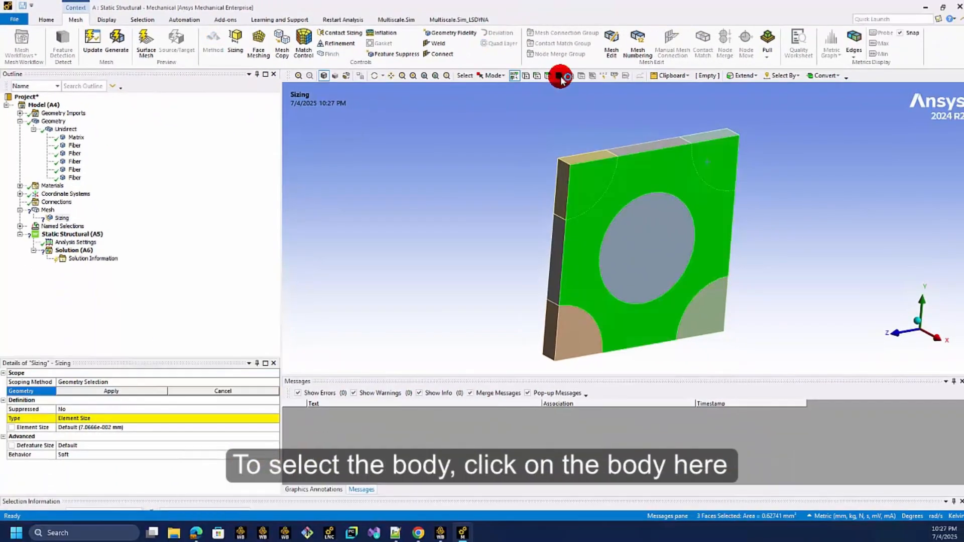
left_click(561, 78)
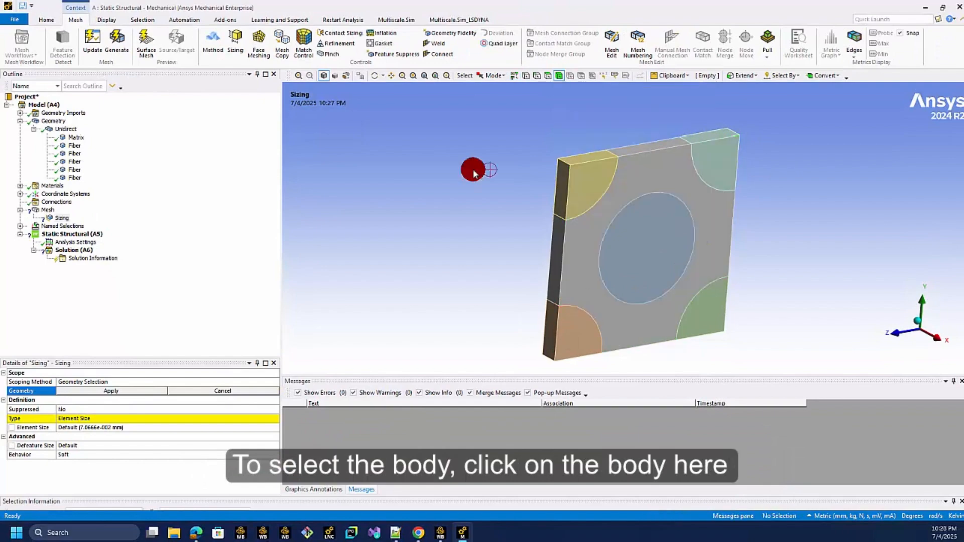
left_click(594, 165, "ctrl")
left_click(653, 166, "ctrl")
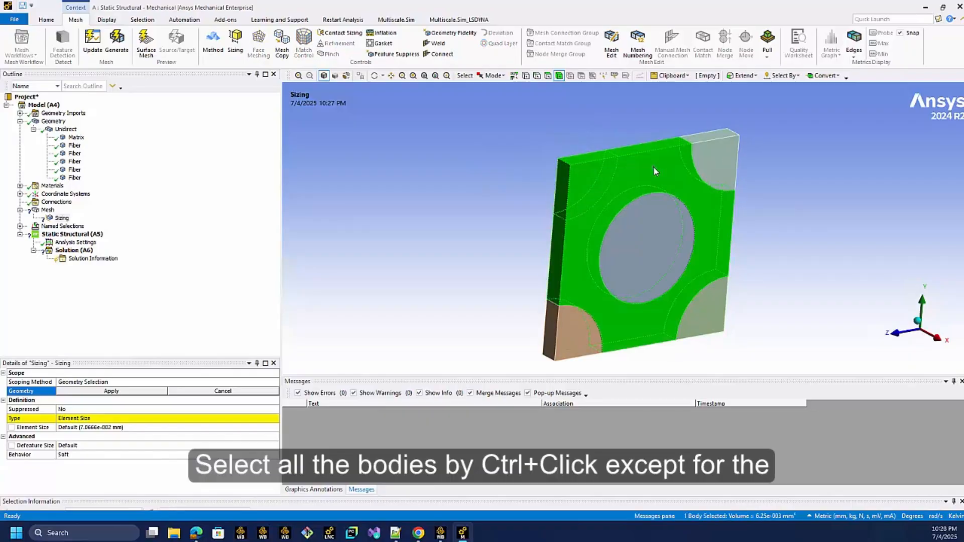
left_click(704, 161, "ctrl")
left_click(713, 321, "ctrl")
left_click(577, 334, "ctrl")
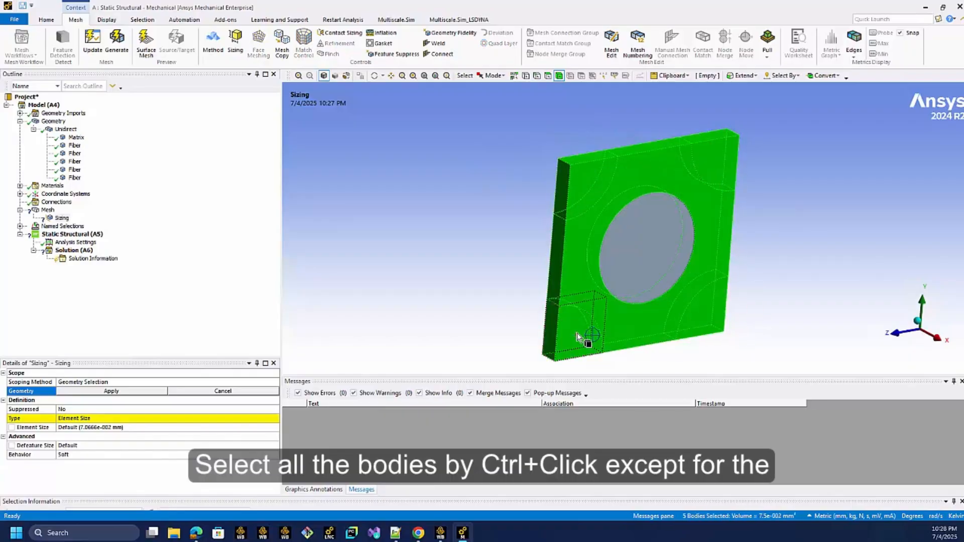
left_click(124, 396)
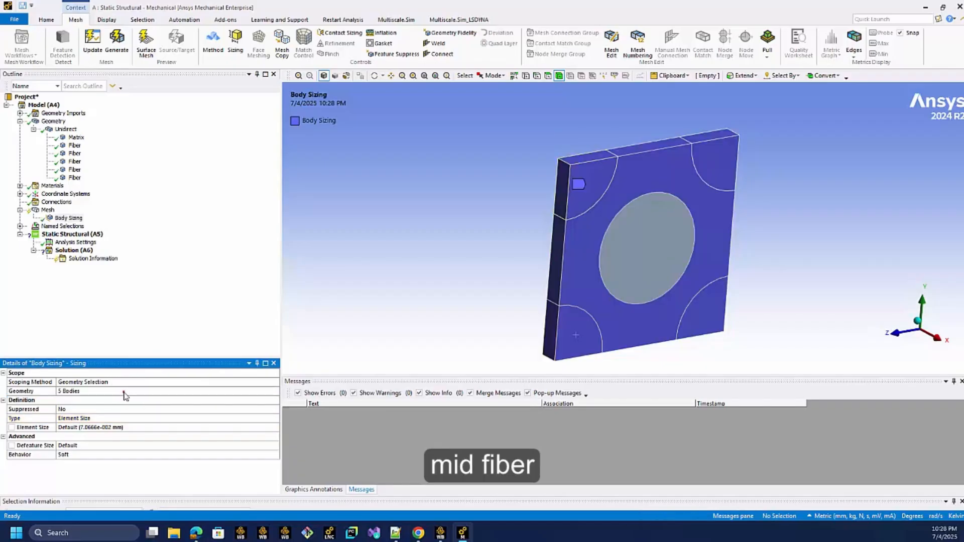
Step: Set the body sizing's element size to 3.3e-2 mm
left_click(133, 428)
type("3")
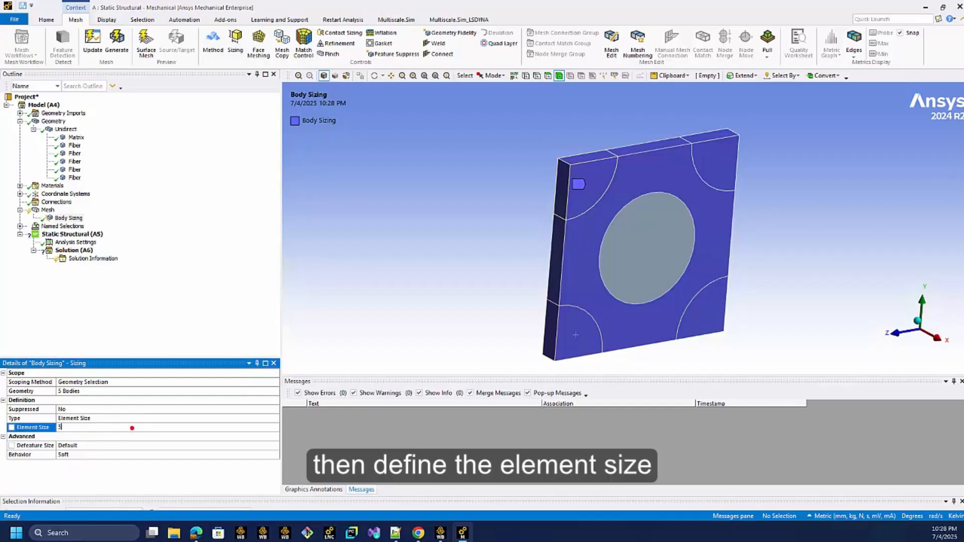
type(".3e-2")
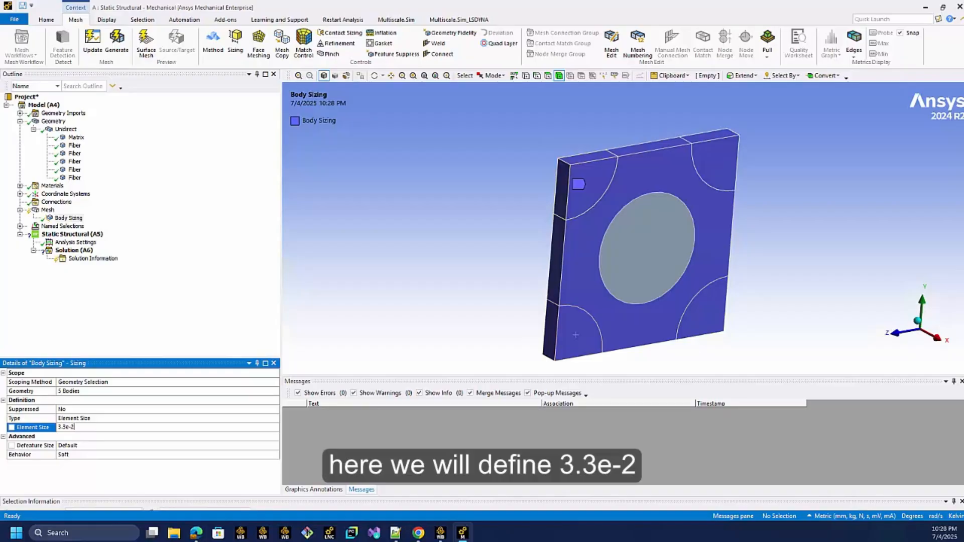
left_click(133, 428)
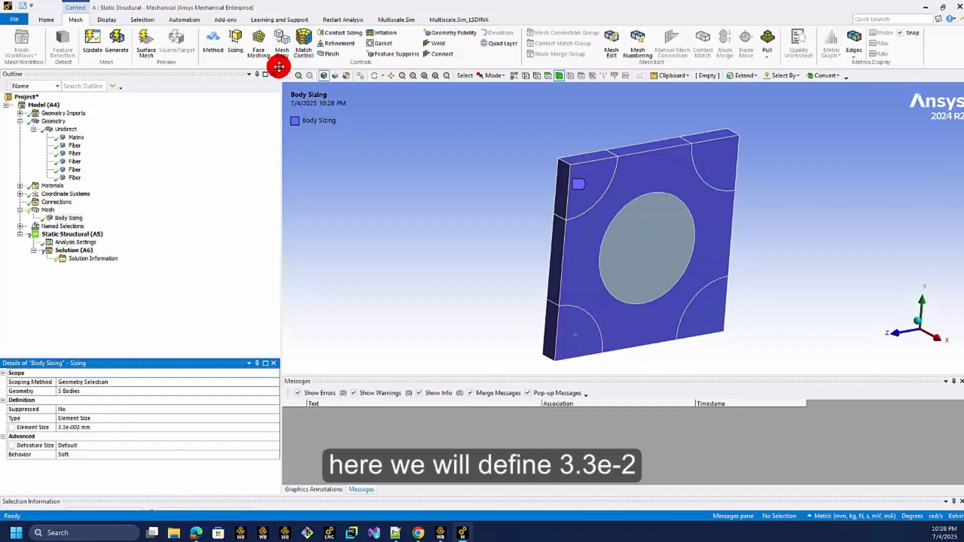
Step: Add a second body sizing scoped to the central fiber body and set its element size to 7.5e-2 mm
left_click(234, 50)
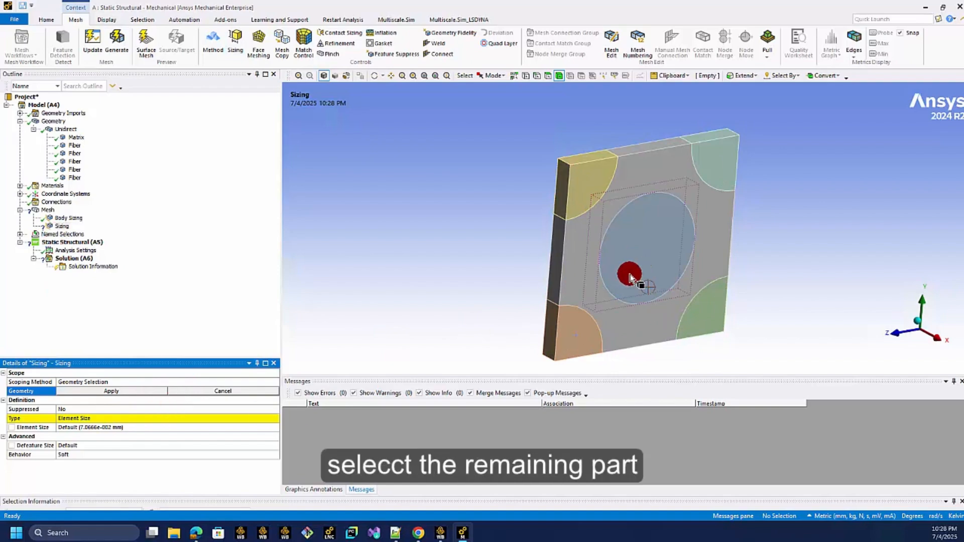
left_click(646, 260)
left_click(134, 394)
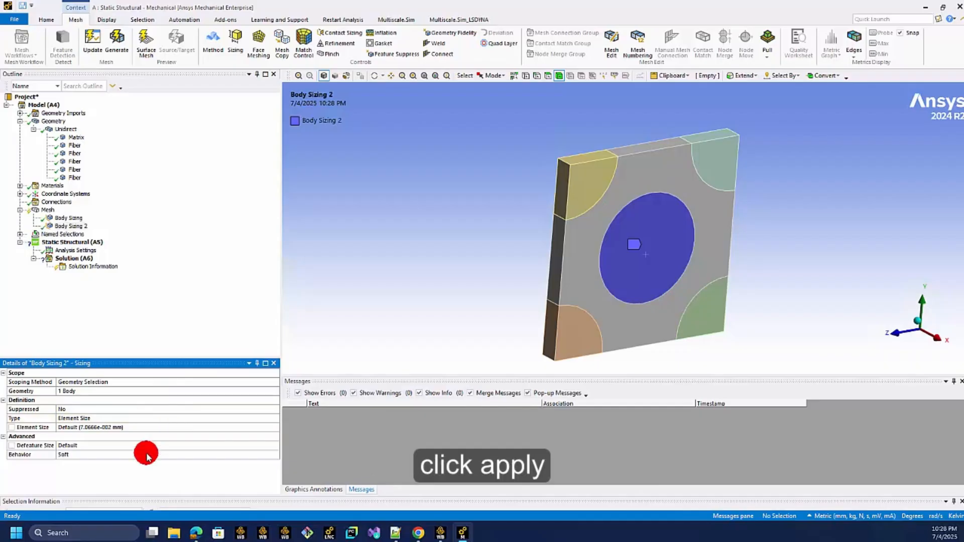
left_click(126, 428)
type("7.5e")
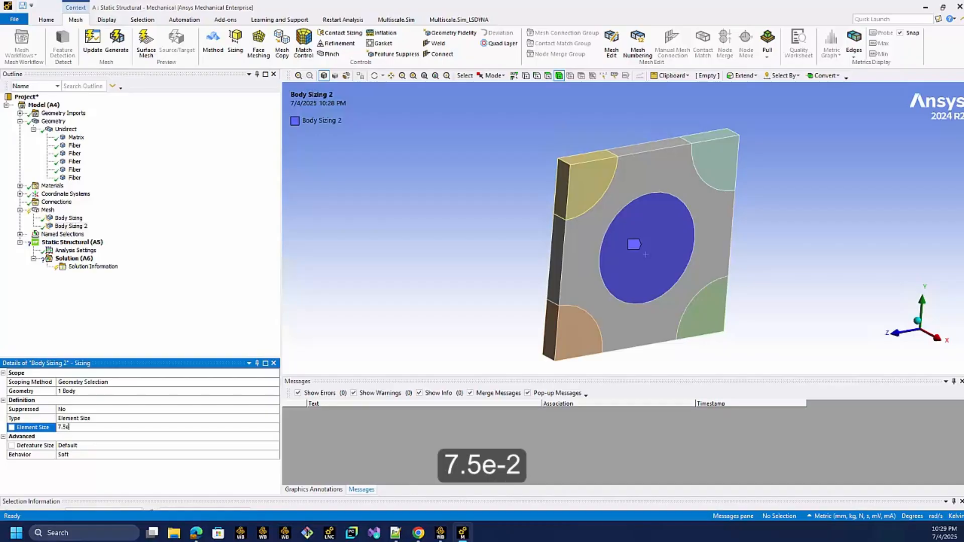
type("-2")
left_click(80, 429)
key("Return")
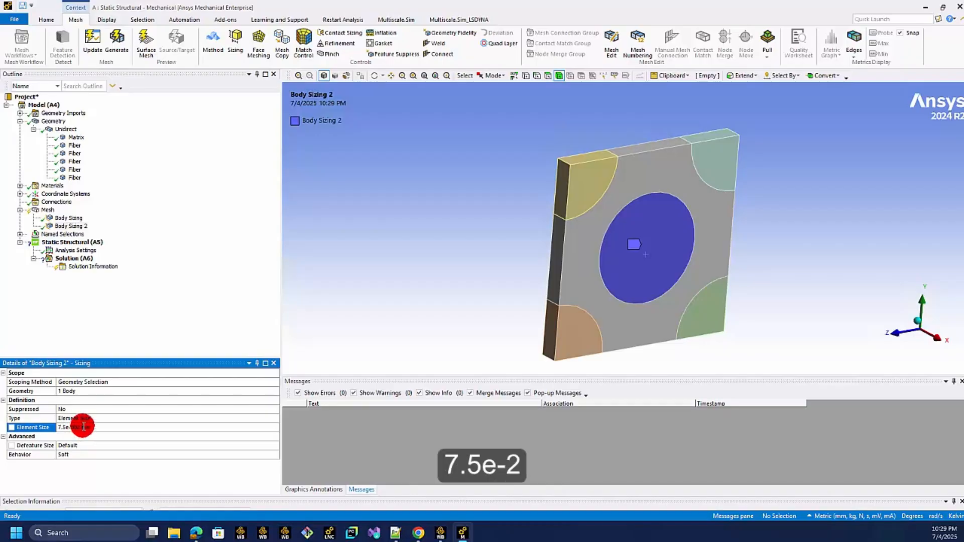
Step: Generate the mesh with both body sizings and view it on the unit cell
left_click(76, 210)
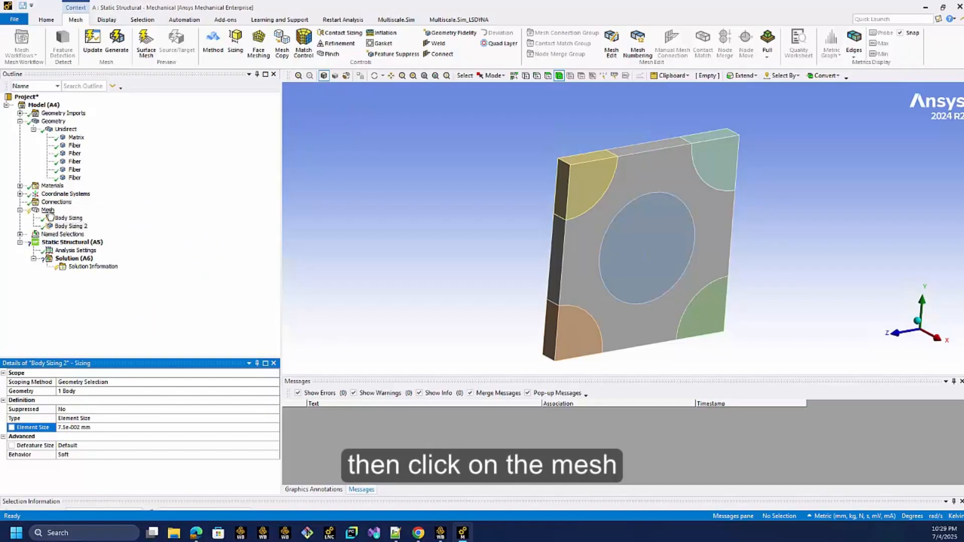
right_click(49, 212)
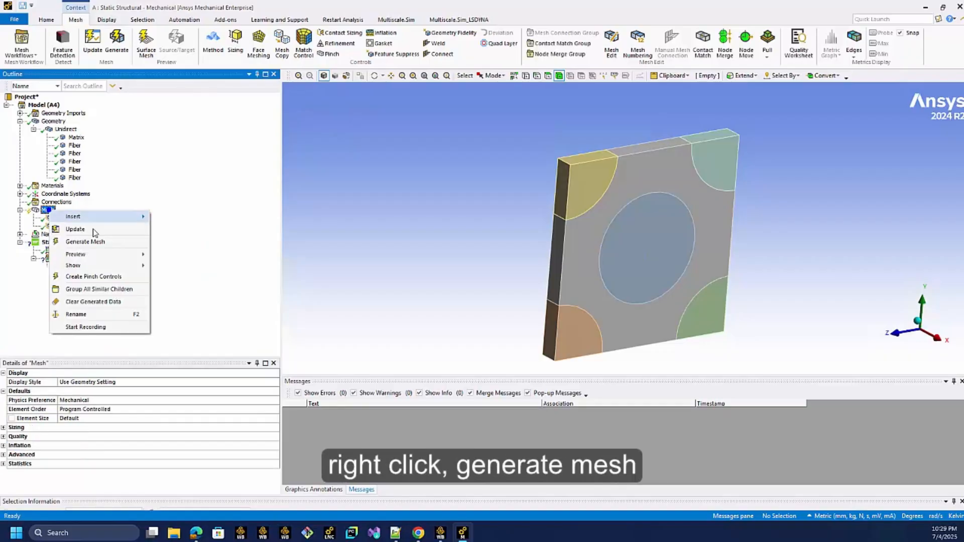
left_click(91, 242)
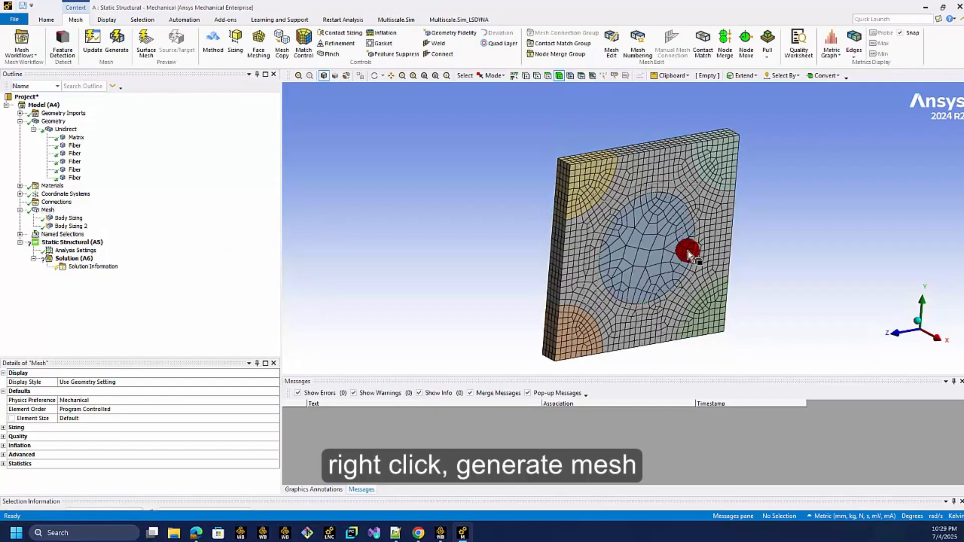
middle_click_drag(689, 258, 602, 287)
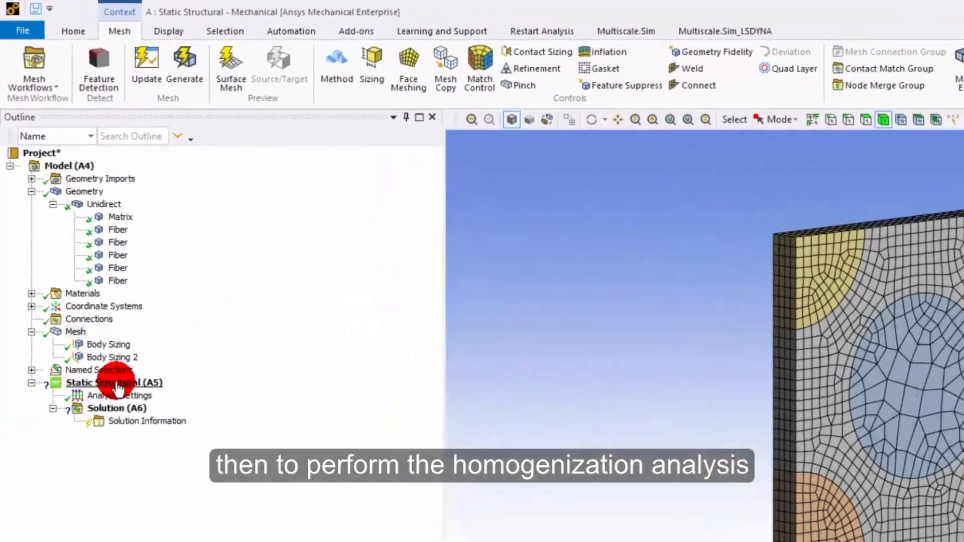
Step: Add linear Homogenization Settings from Multiscale.Sim to the Static Structural analysis
left_click(116, 382)
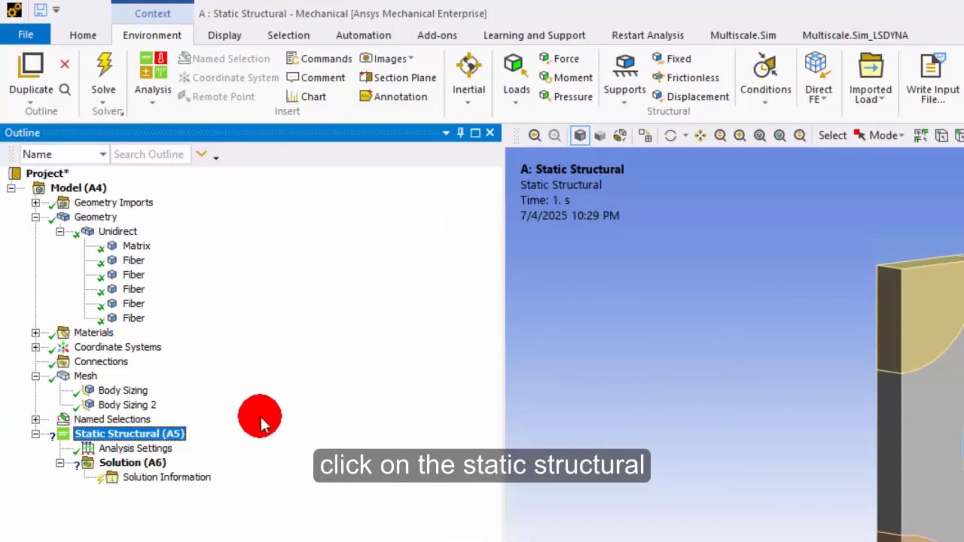
left_click(743, 35)
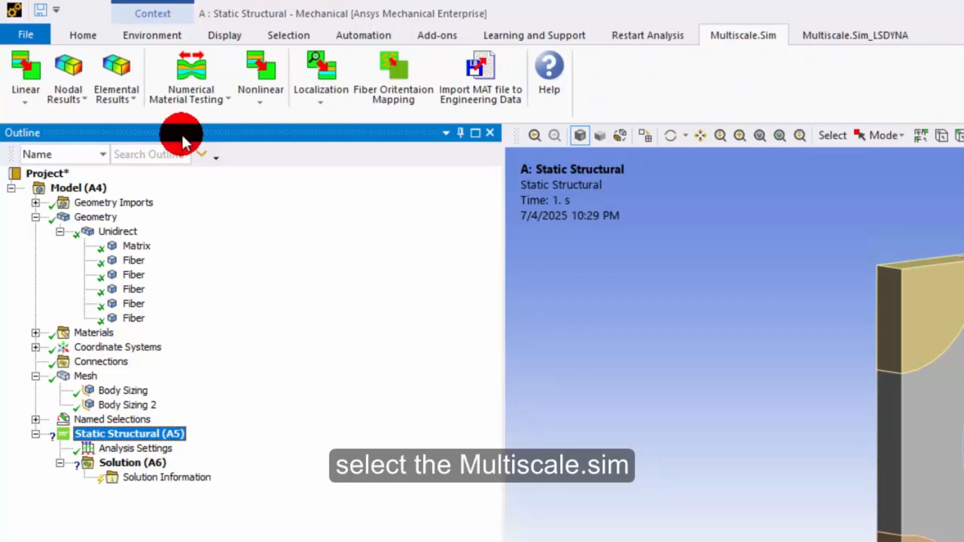
left_click(27, 103)
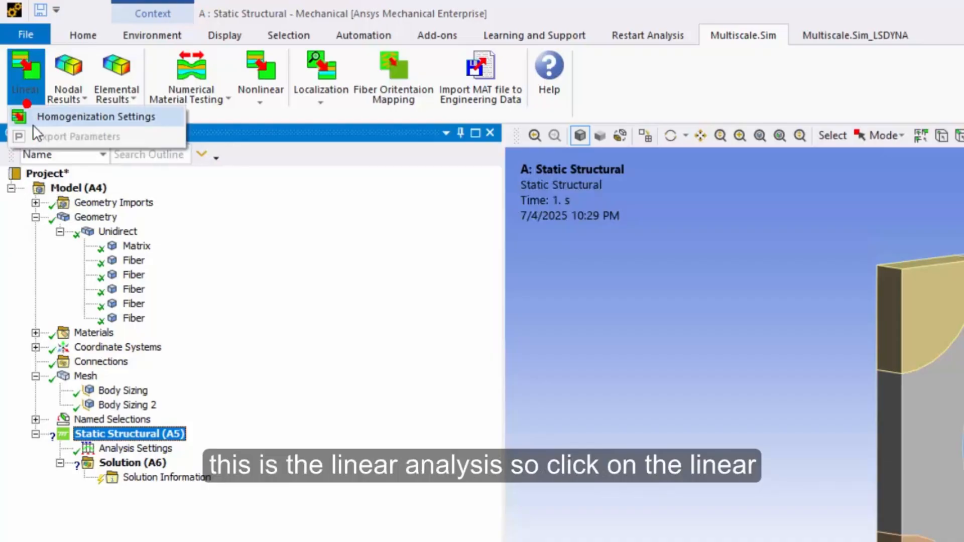
left_click(34, 121)
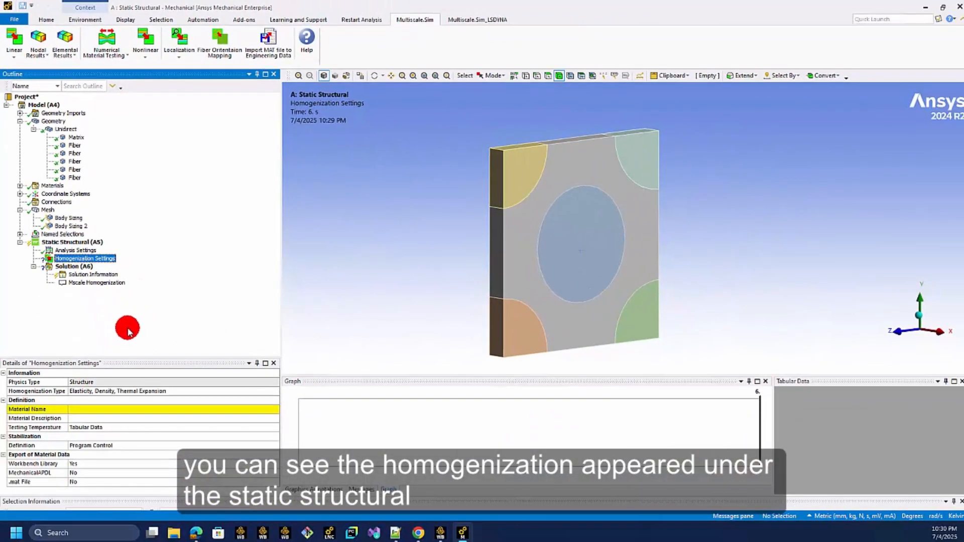
Step: Set the homogenization material name to GFRP50% and the material description to UD_VolumeFraction_50%
left_click(76, 411)
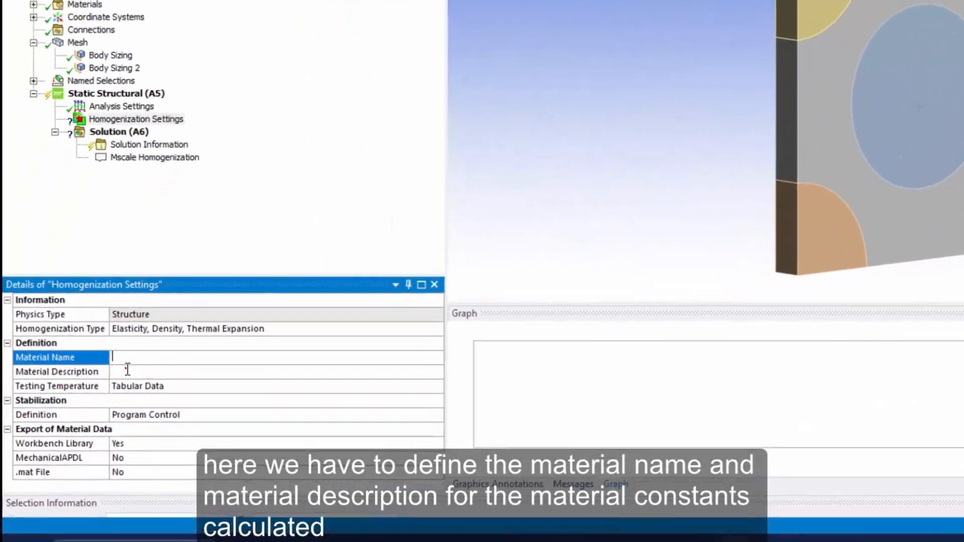
left_click(78, 417)
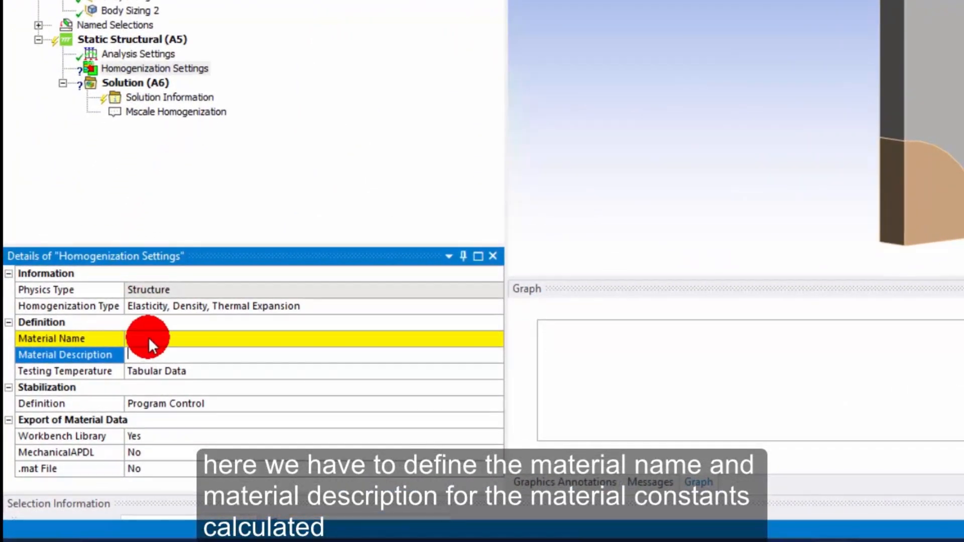
left_click(149, 336)
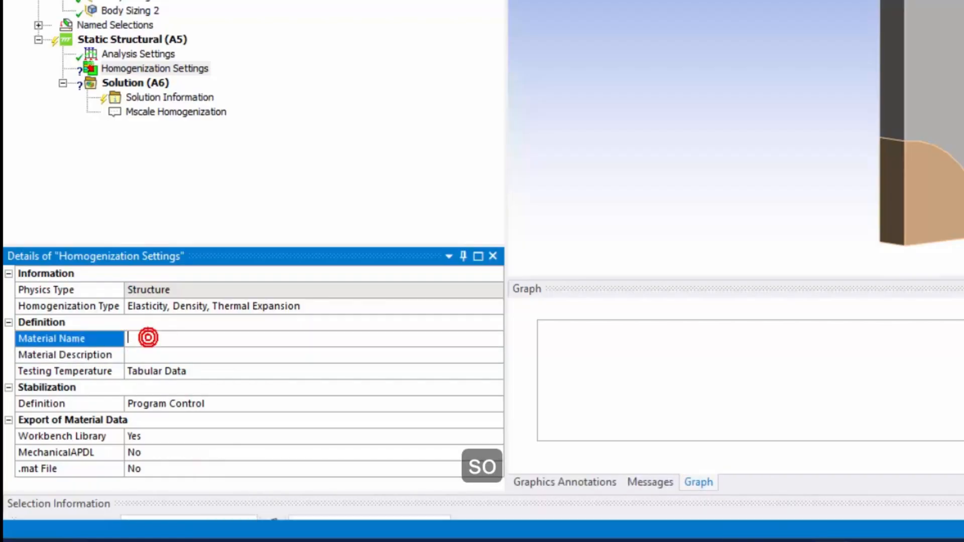
type("GR")
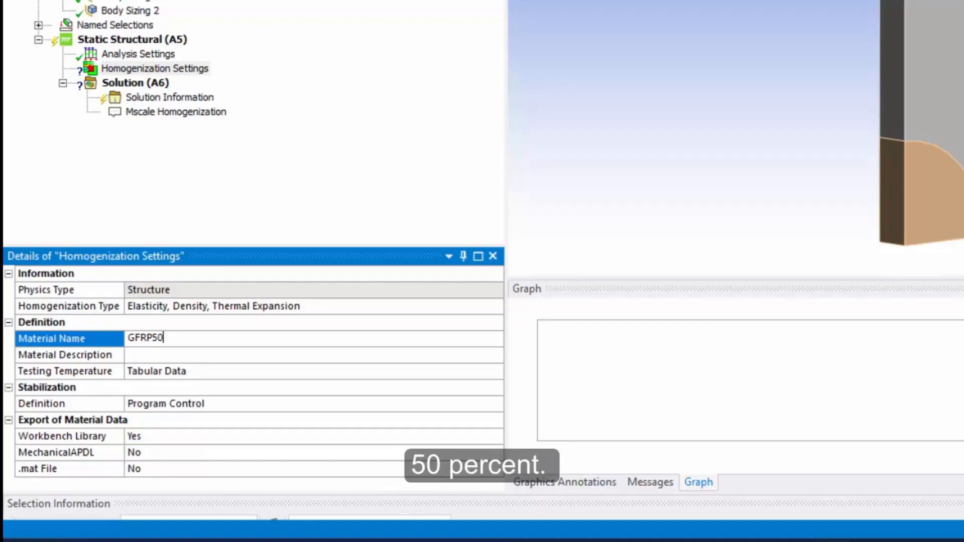
left_click(192, 351)
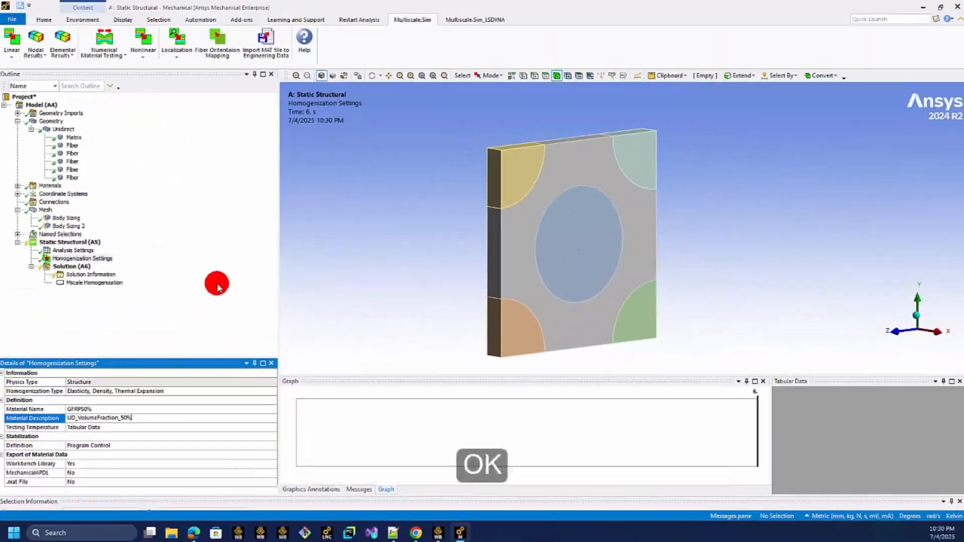
left_click(383, 116)
left_click(98, 257)
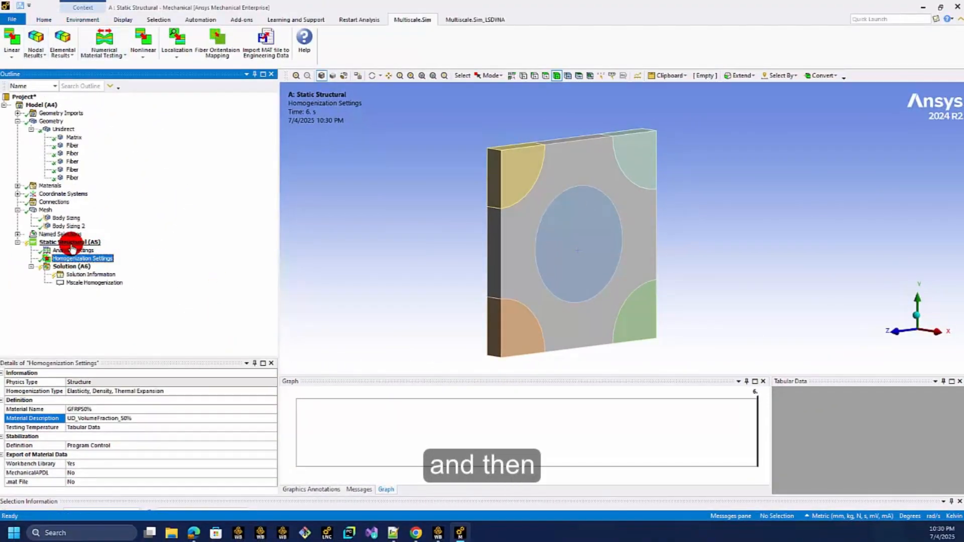
Step: Solve the Static Structural homogenization analysis
left_click(46, 22)
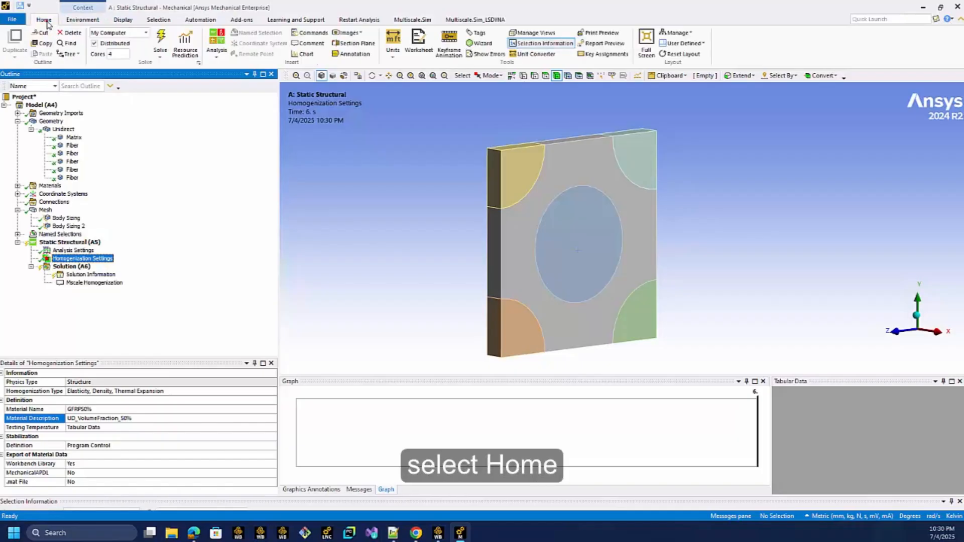
left_click(160, 44)
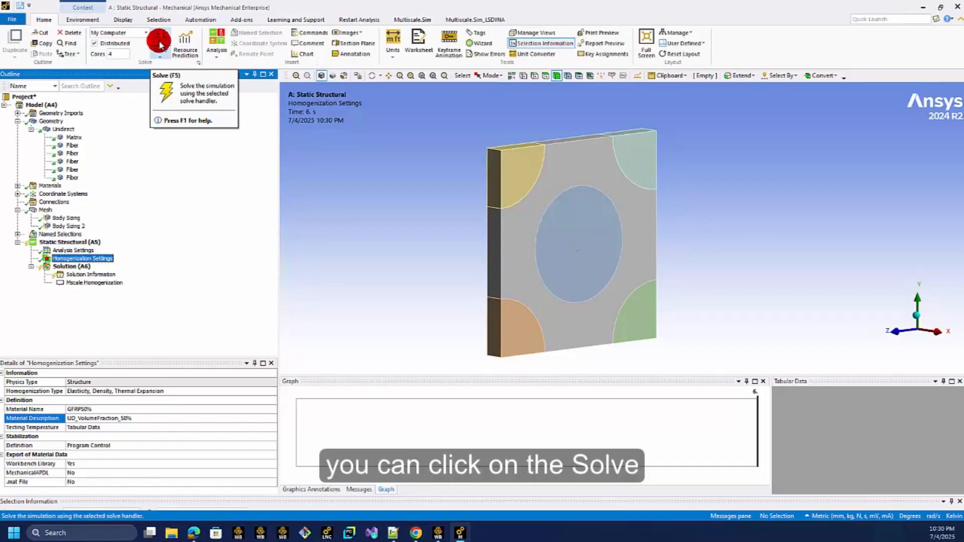
left_click(86, 245)
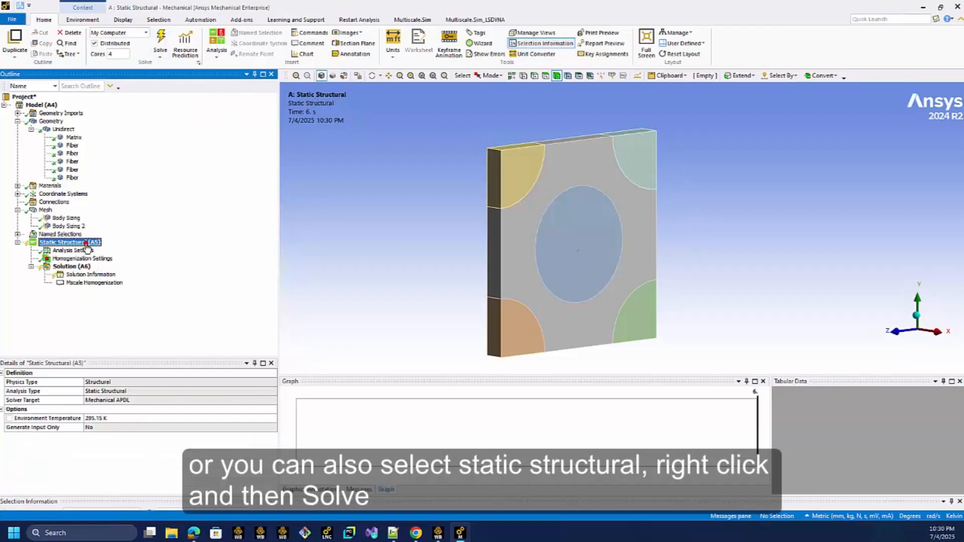
right_click(86, 244)
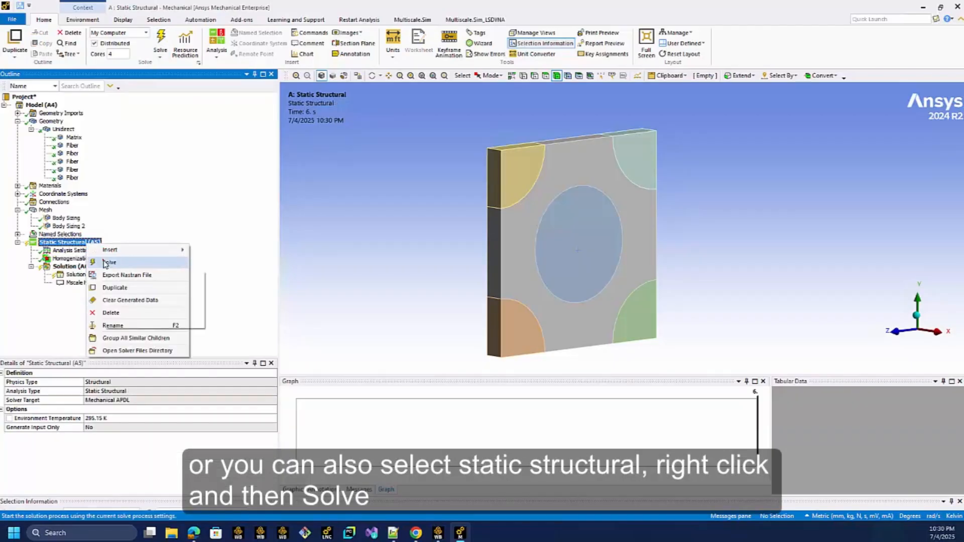
left_click(106, 263)
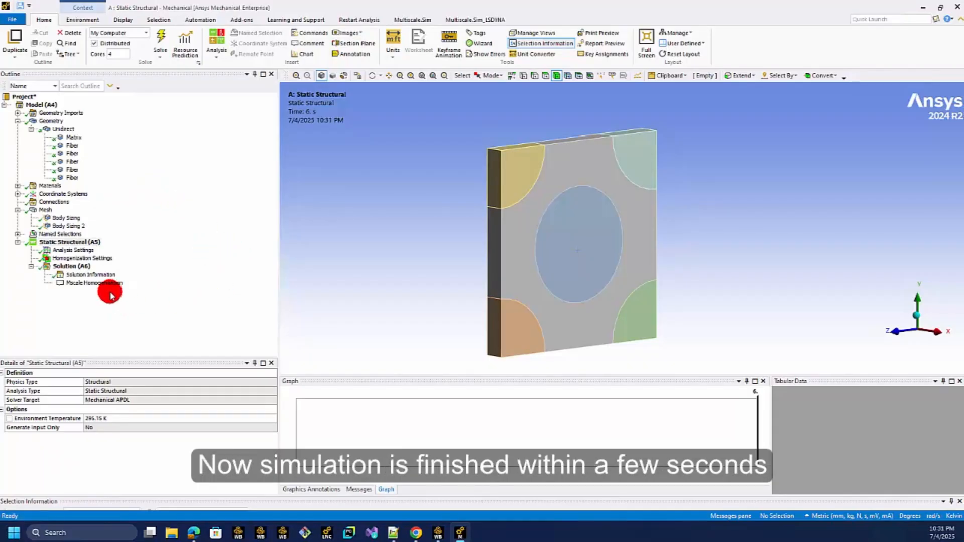
Step: Open the Mscale Homogenization report, enlarge its comment area and check the material name and description
left_click(82, 284)
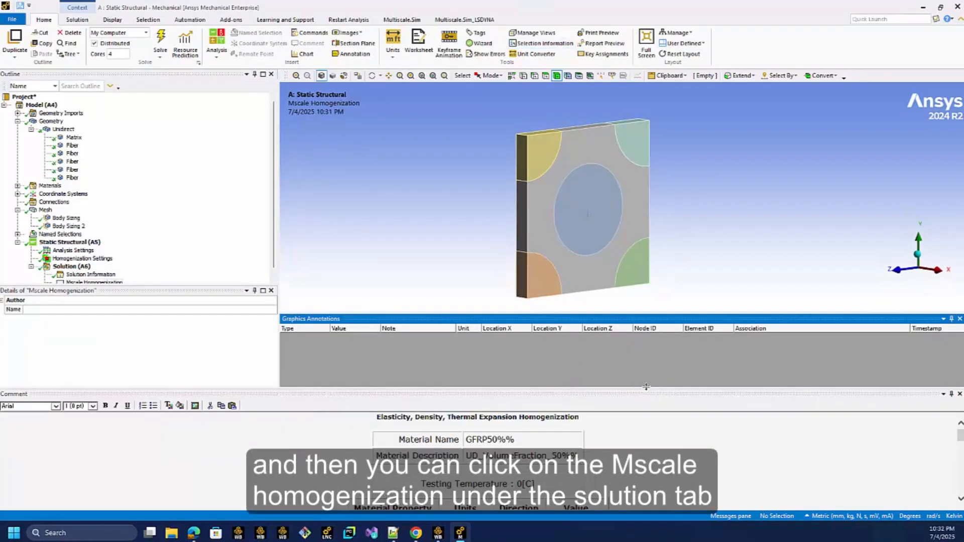
left_click_drag(643, 390, 638, 315)
left_click(633, 400)
scroll(633, 400, "down", 5)
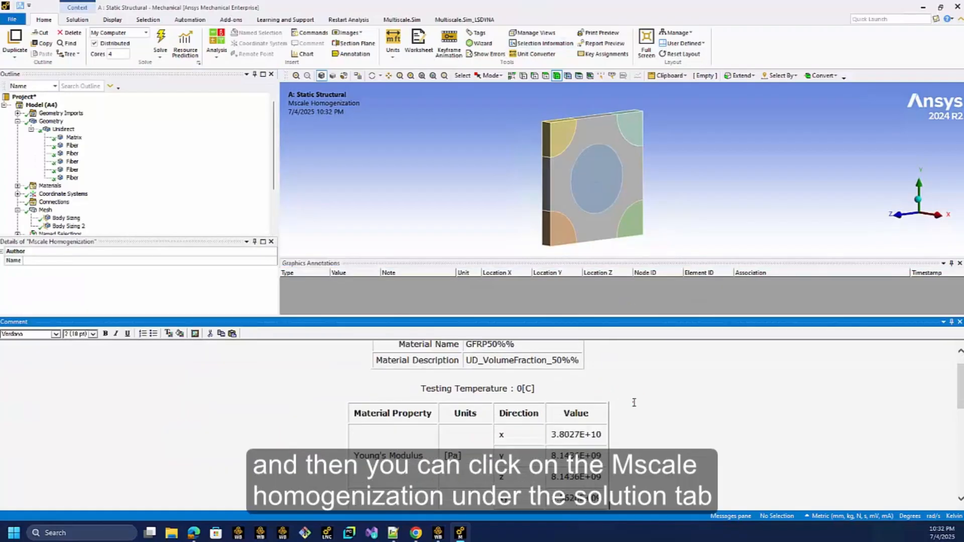
scroll(598, 412, "up", 4)
scroll(599, 412, "up", 1)
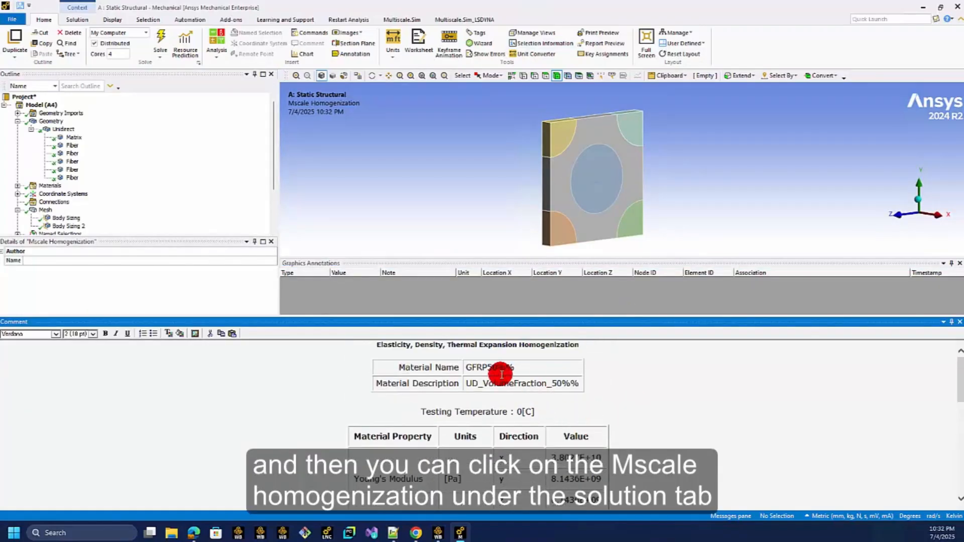
left_click_drag(468, 368, 564, 382)
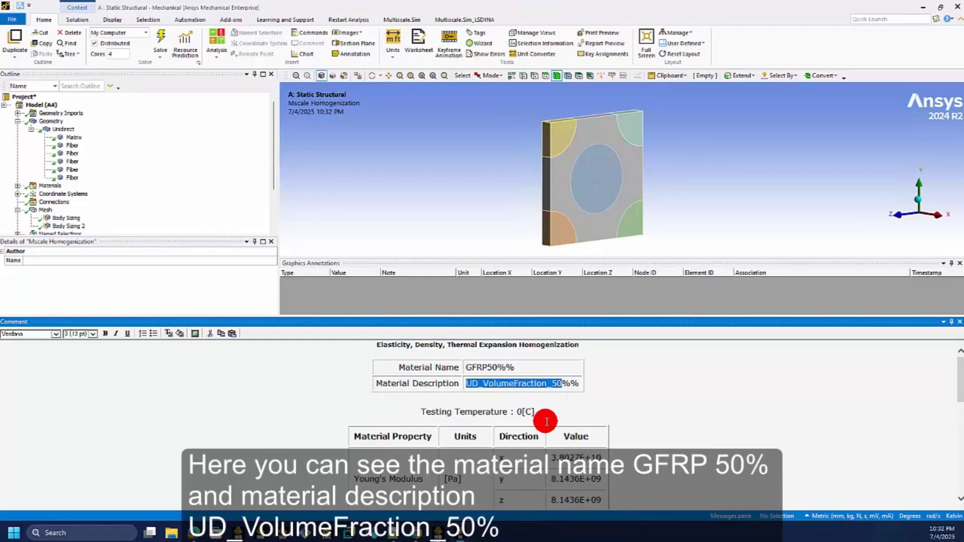
Step: Examine the homogenized Young's modulus, shear modulus, Poisson's ratio, density and elastic matrix, and shrink the comment area
scroll(544, 424, "down", 1)
scroll(545, 425, "down", 1)
left_click(174, 219)
scroll(466, 453, "down", 1)
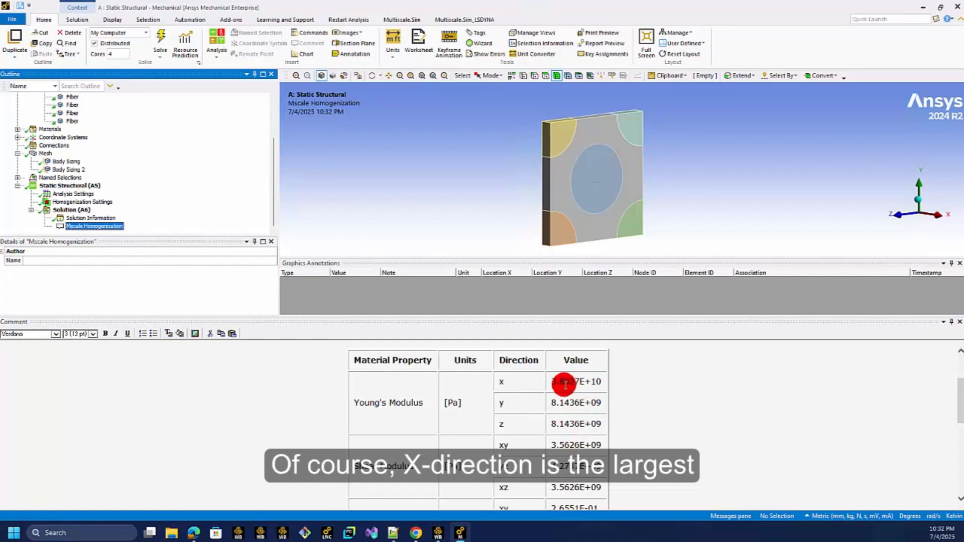
scroll(564, 385, "down", 2)
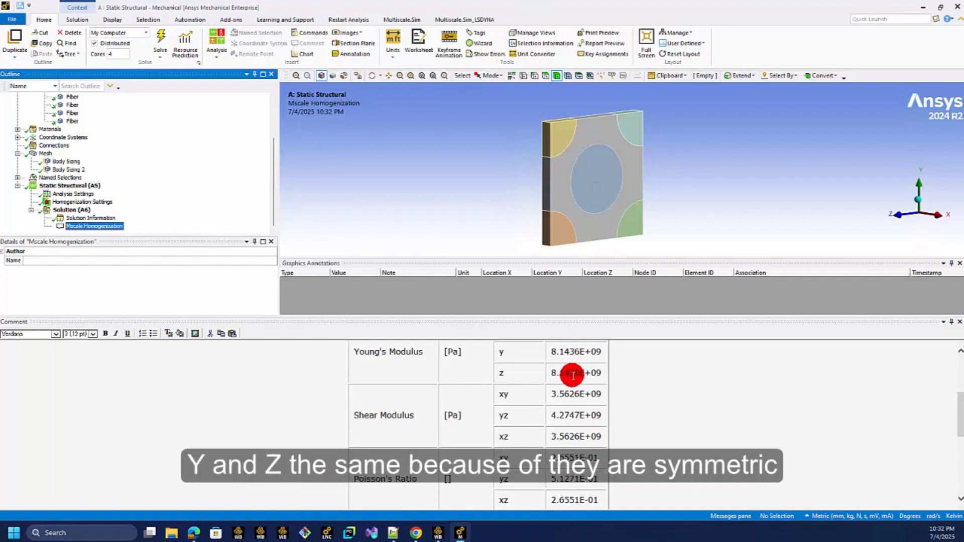
scroll(535, 439, "down", 1)
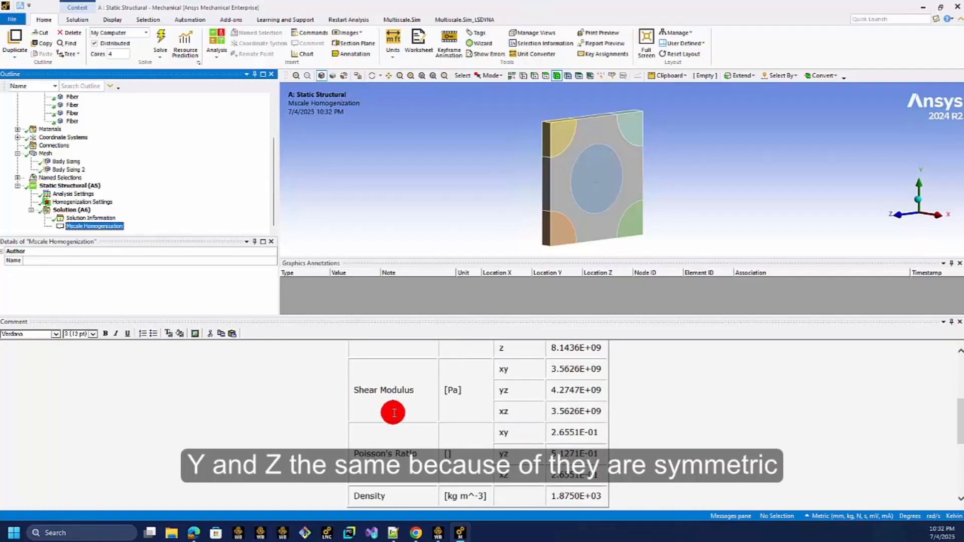
scroll(515, 427, "down", 2)
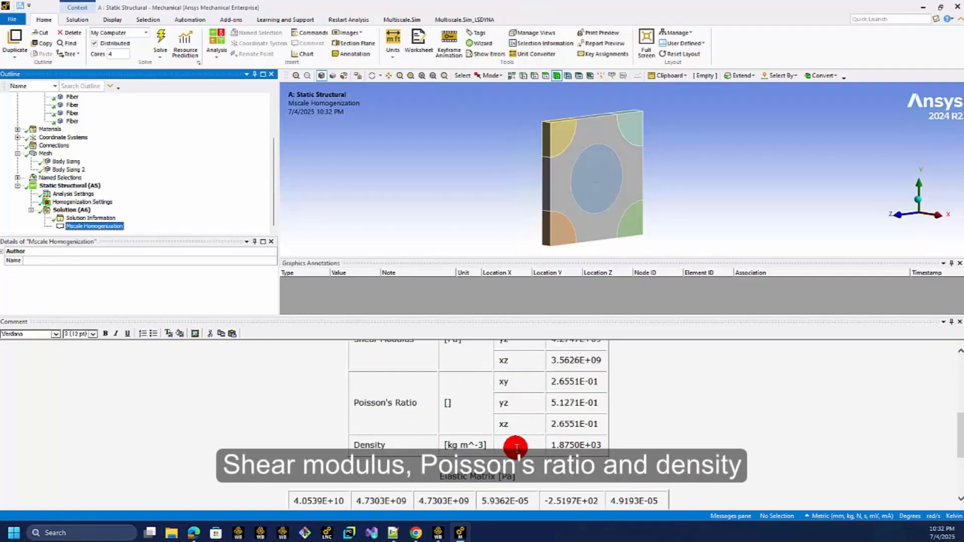
left_click(540, 459)
scroll(540, 459, "down", 5)
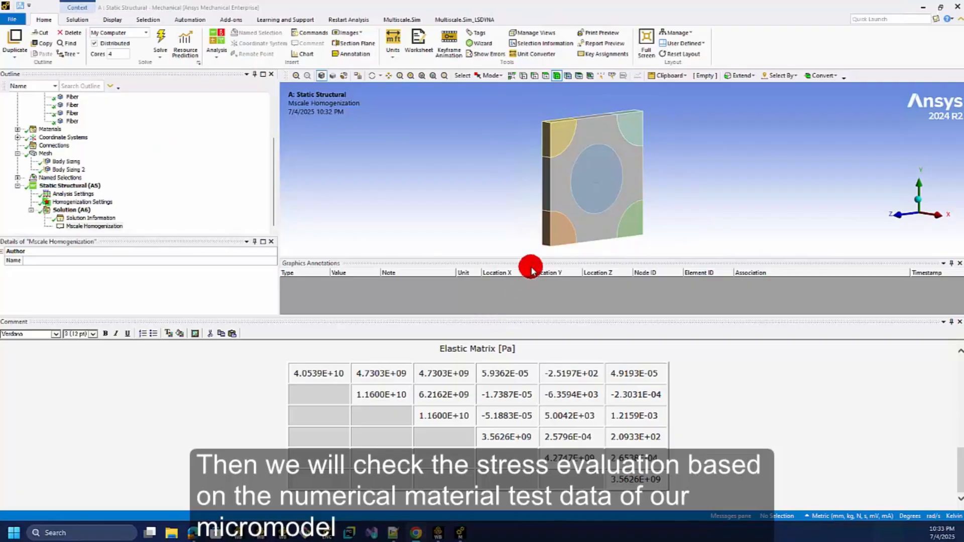
left_click_drag(541, 317, 541, 395)
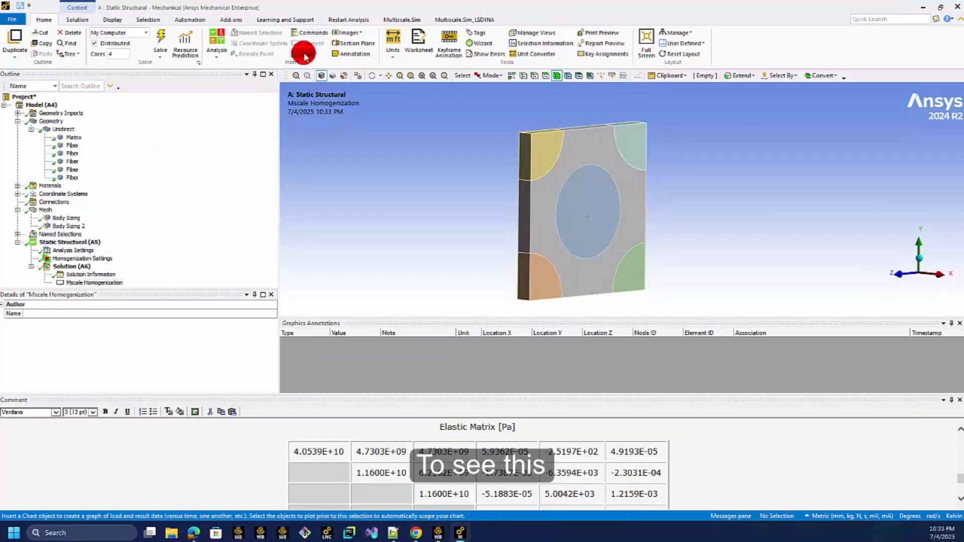
Step: Insert a Multiscale.Sim elemental stress result under the Solution of the Static Structural analysis
left_click(75, 266)
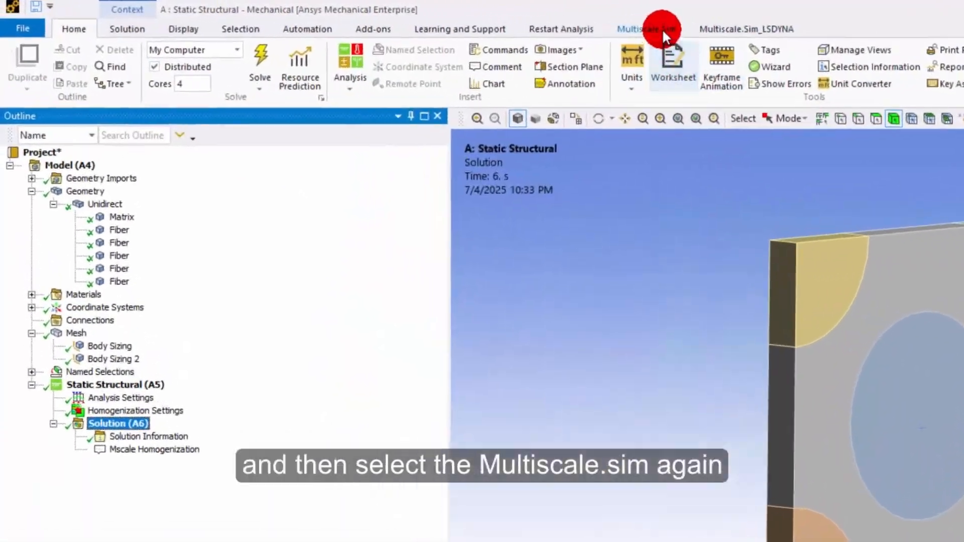
left_click(663, 31)
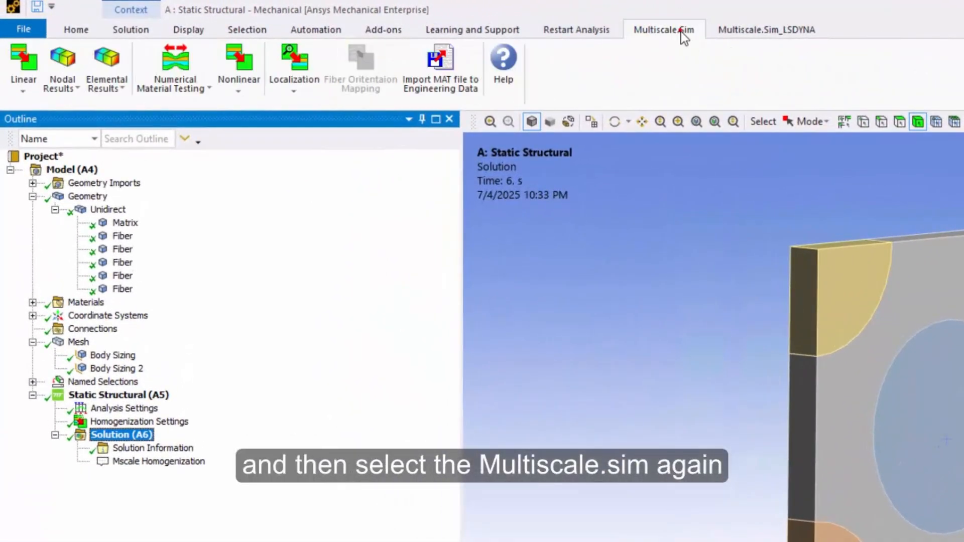
left_click(297, 255)
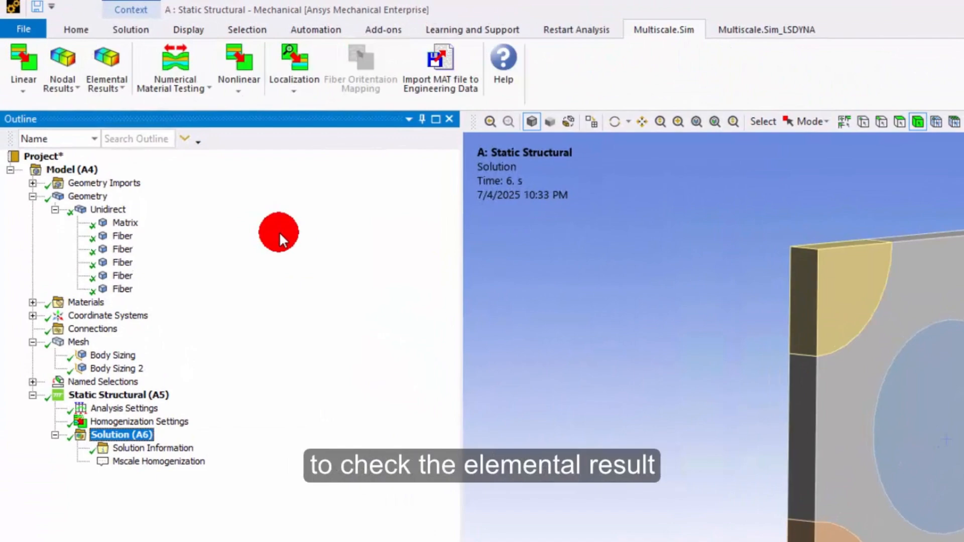
left_click(115, 91)
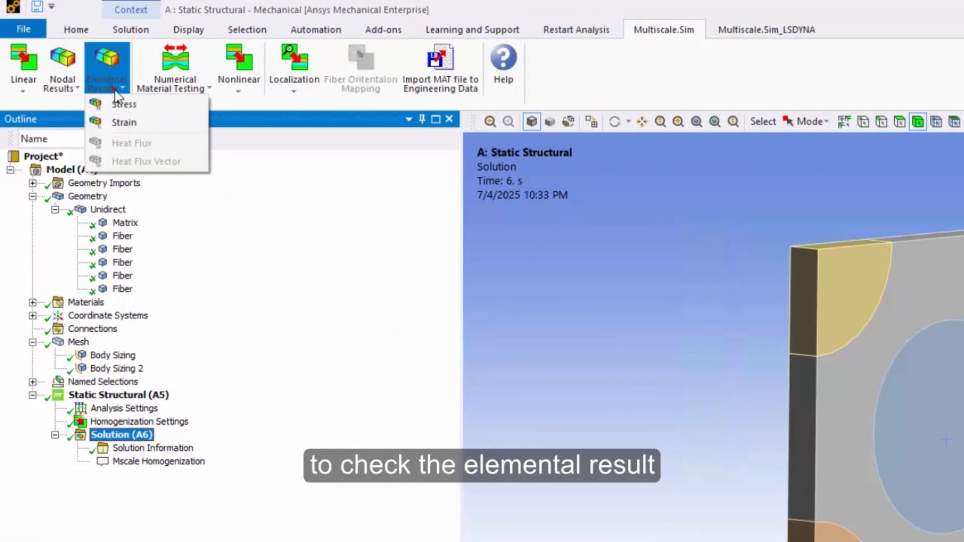
left_click(117, 104)
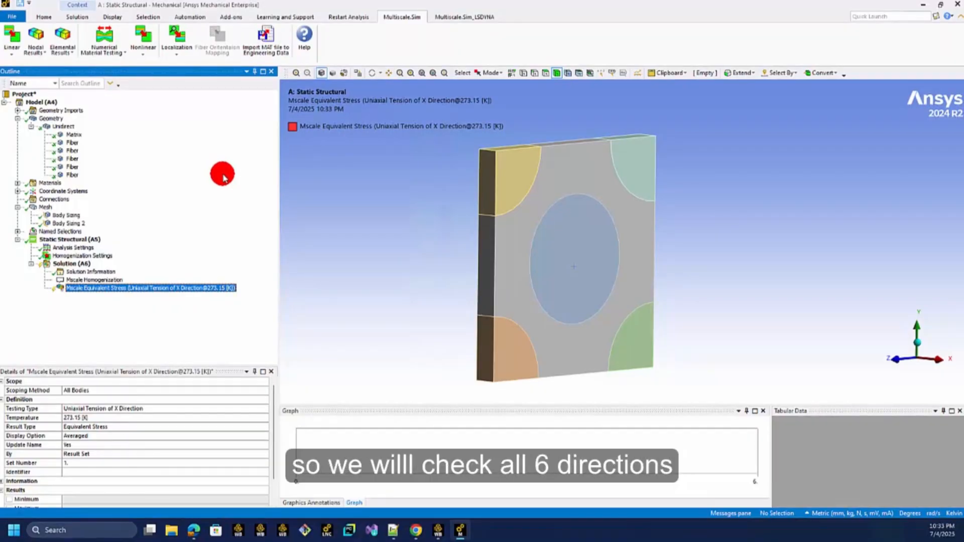
Step: Add five more Multiscale.Sim elemental stress results to the Solution, one for each remaining test direction
left_click(68, 52)
left_click(70, 61)
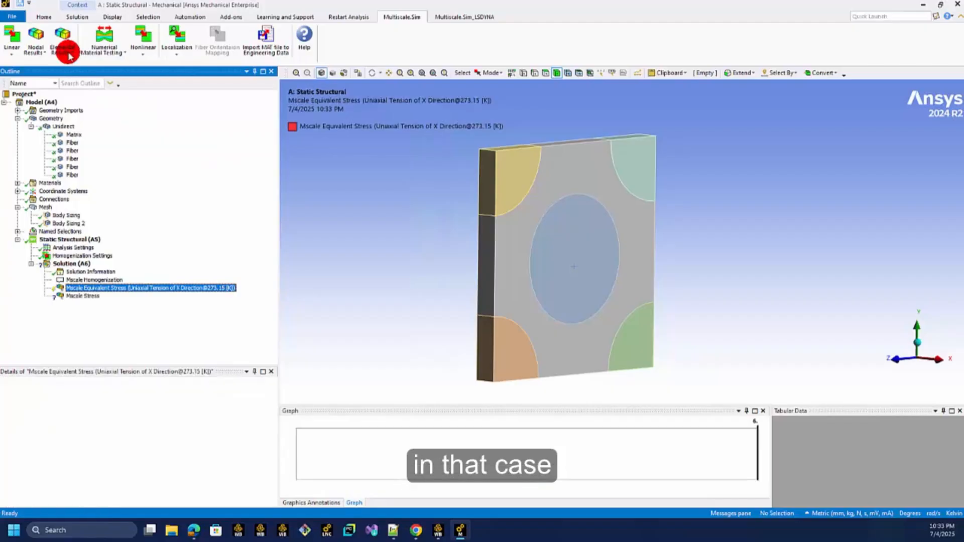
left_click(64, 45)
left_click(72, 62)
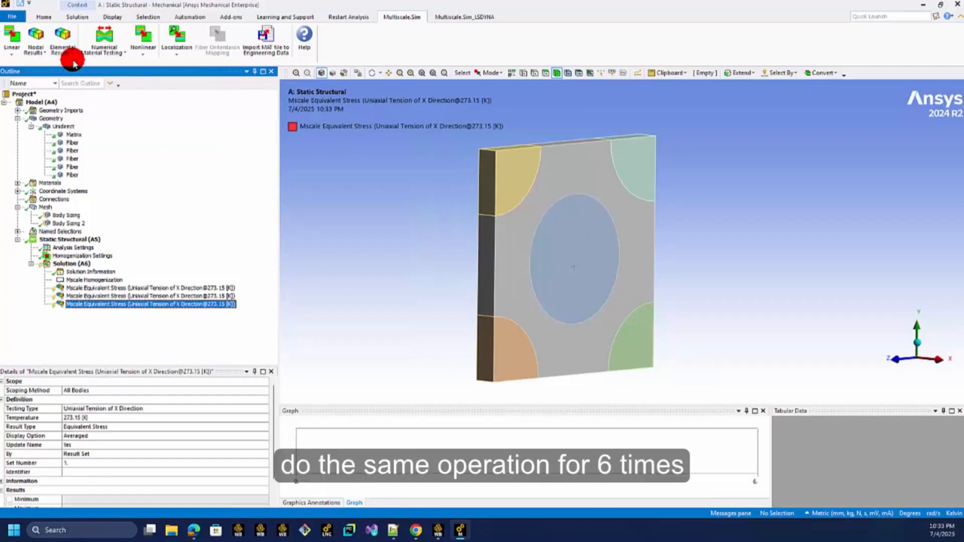
left_click(64, 45)
left_click(74, 63)
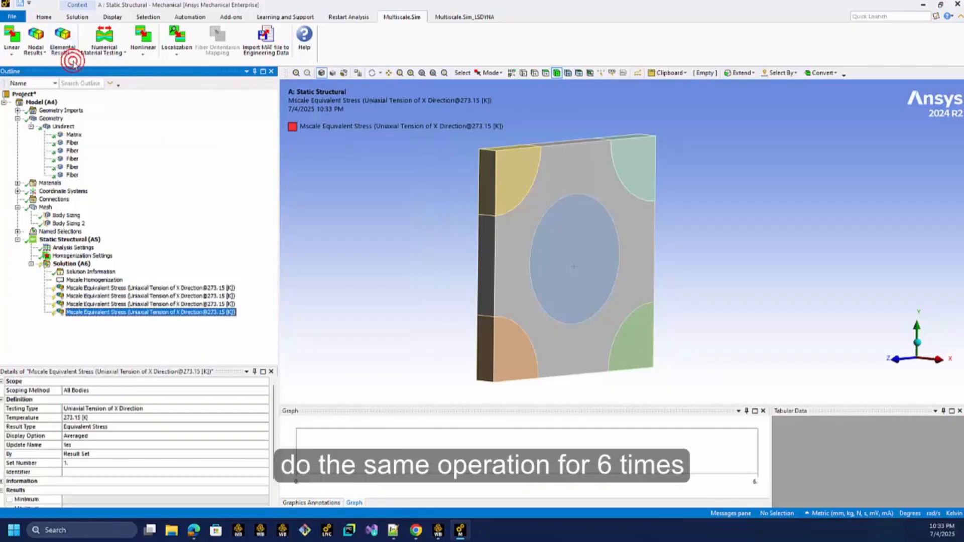
left_click(64, 46)
left_click(74, 64)
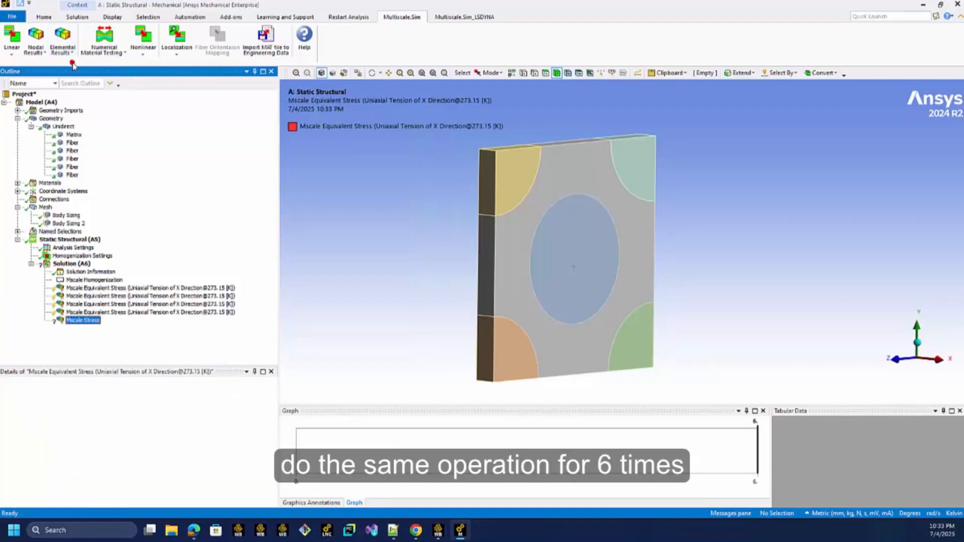
left_click(75, 58)
left_click(74, 63)
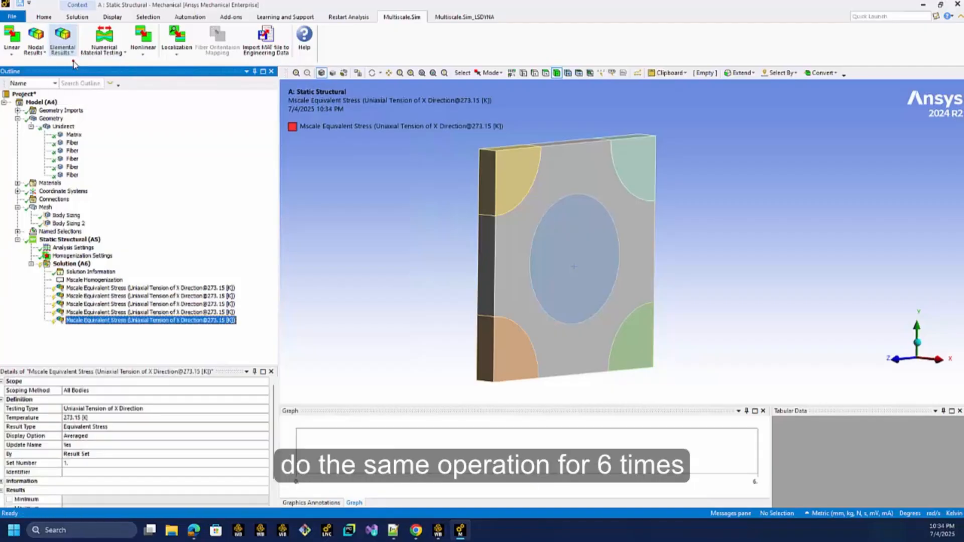
left_click(74, 59)
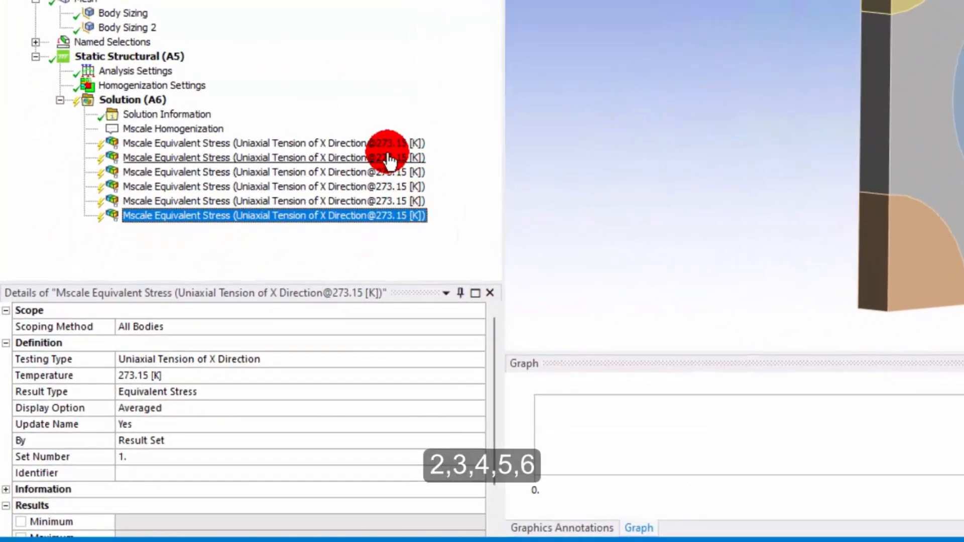
Step: Check the first equivalent stress result's settings and set the second one's testing type to Uniaxial Tension of Y Direction
left_click(370, 144)
left_click(215, 407)
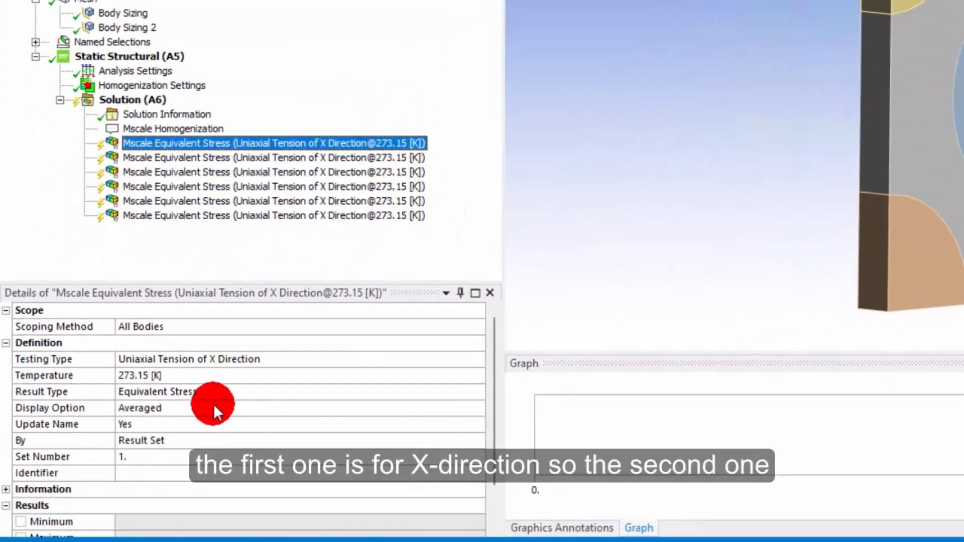
left_click(401, 156)
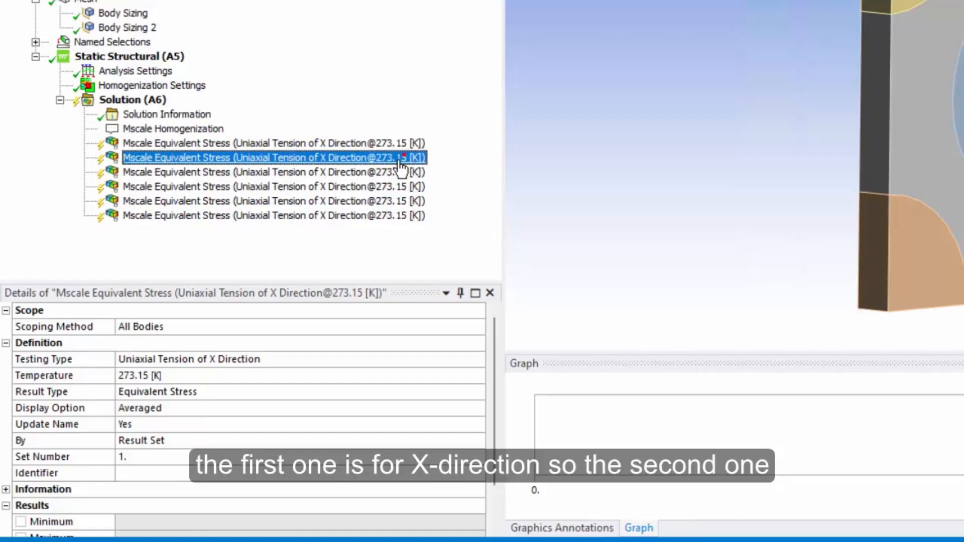
left_click(400, 364)
left_click(477, 359)
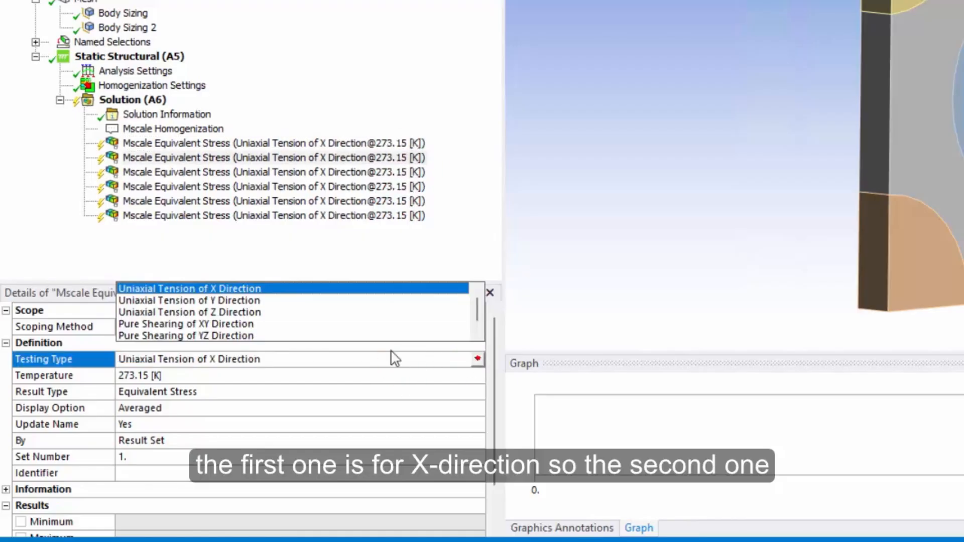
left_click(271, 307)
Step: Set the testing type of the third equivalent stress result to Uniaxial Tension of Z Direction
left_click(380, 169)
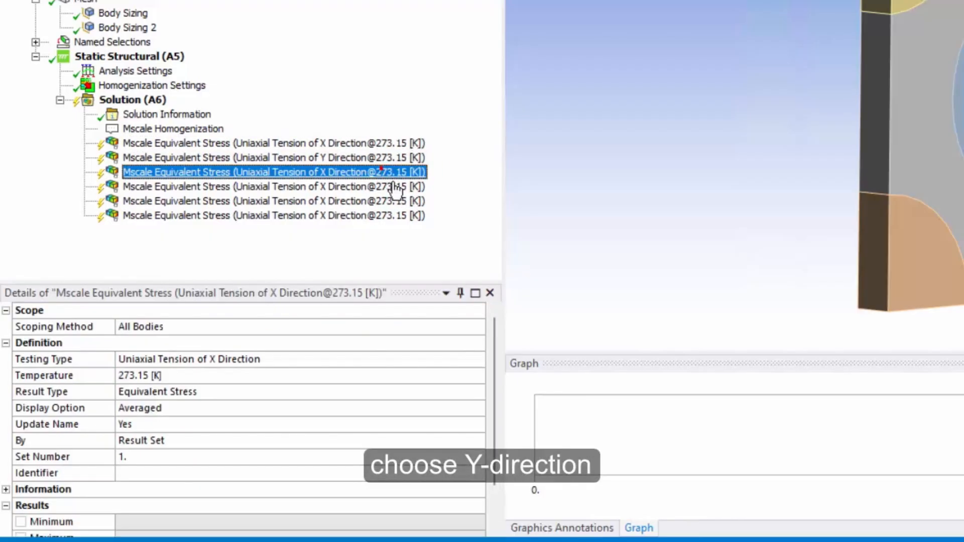
left_click(478, 360)
left_click(477, 360)
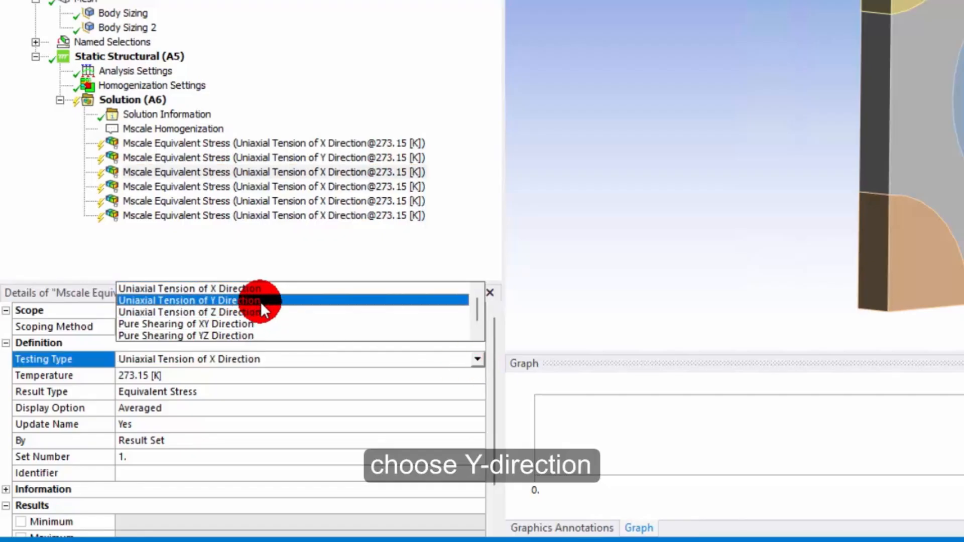
left_click(250, 312)
Step: Set the testing type of the fourth equivalent stress result to Pure Shearing of XY Direction
left_click(388, 189)
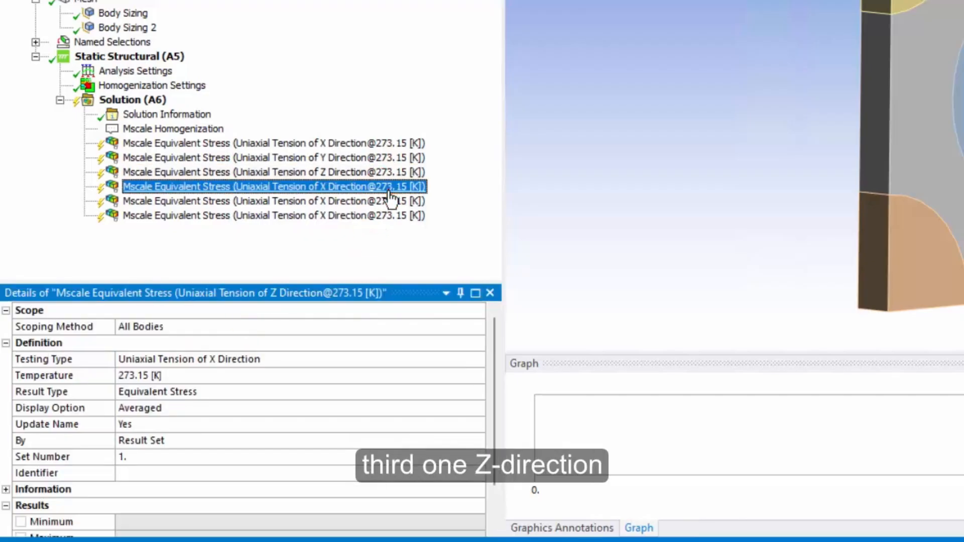
left_click(481, 359)
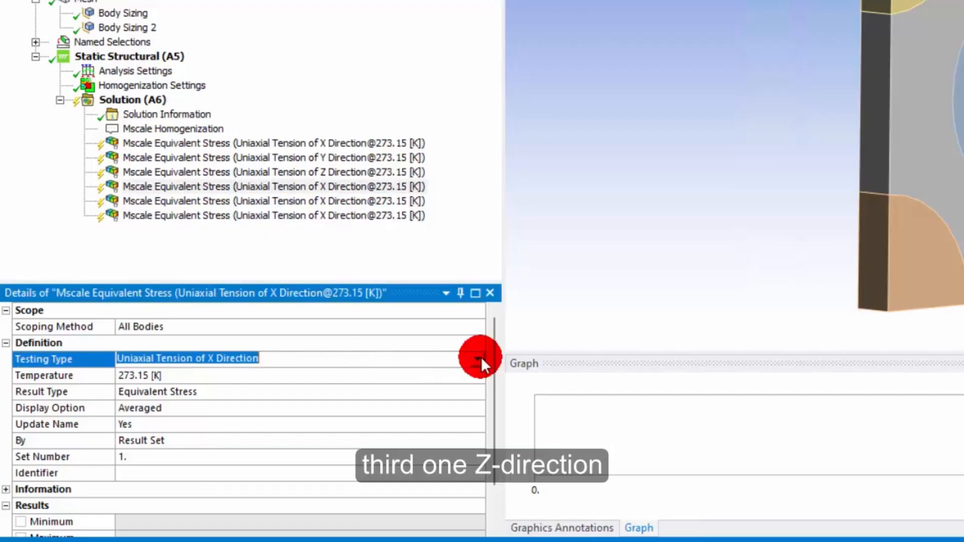
left_click(478, 360)
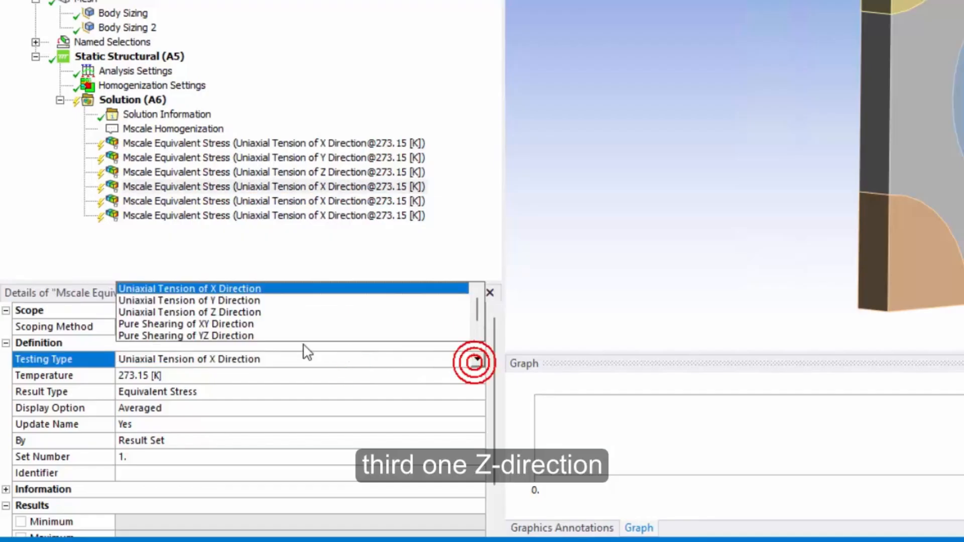
left_click(260, 323)
Step: Set the testing type of the fifth equivalent stress result to Pure Shearing of YZ Direction
left_click(375, 203)
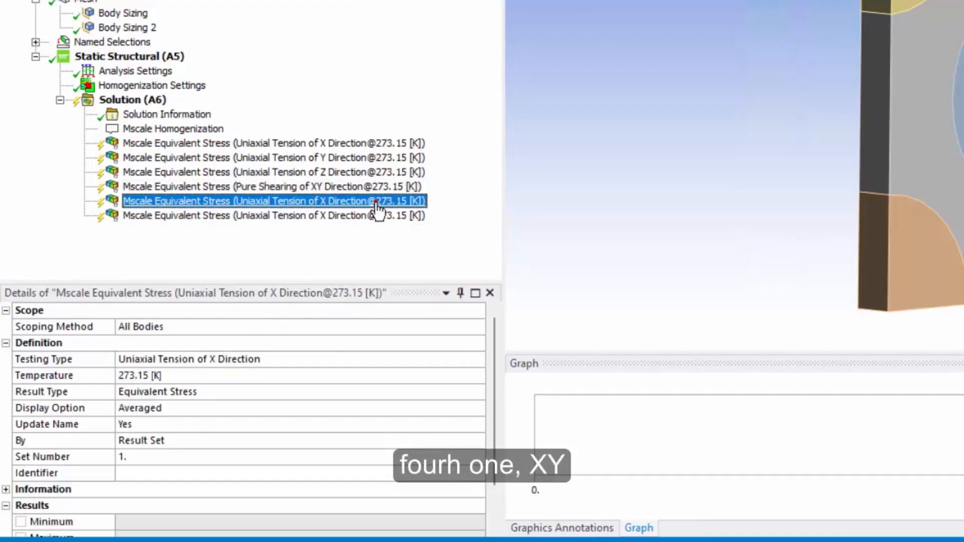
left_click(447, 363)
left_click(477, 359)
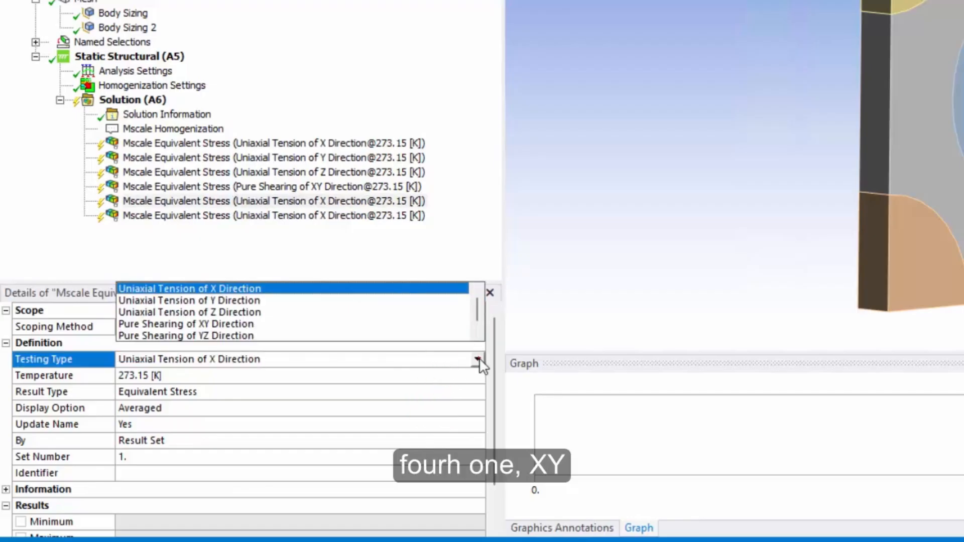
left_click(252, 325)
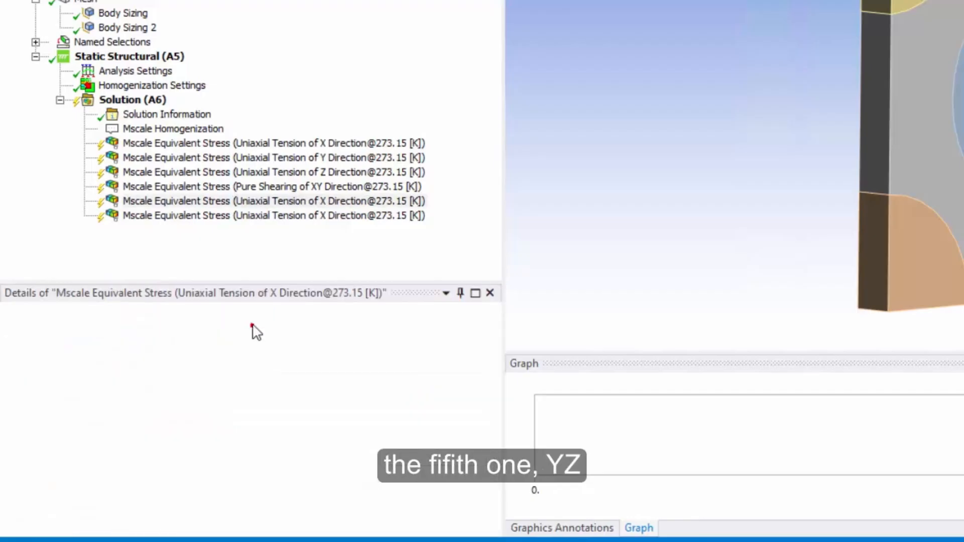
Step: Set the testing type of the sixth equivalent stress result to Pure Shearing of XZ Direction
left_click(361, 217)
left_click(477, 363)
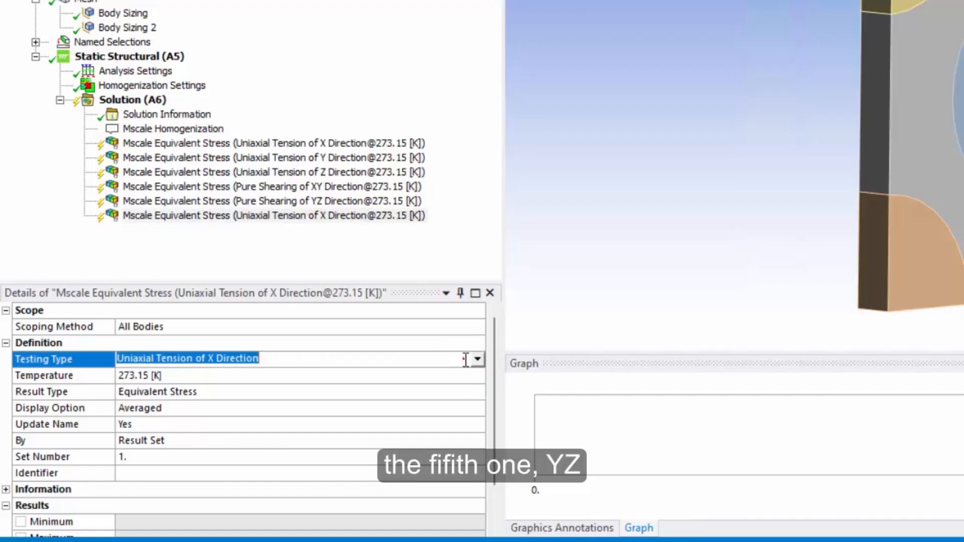
left_click(477, 359)
scroll(321, 299, "down", 1)
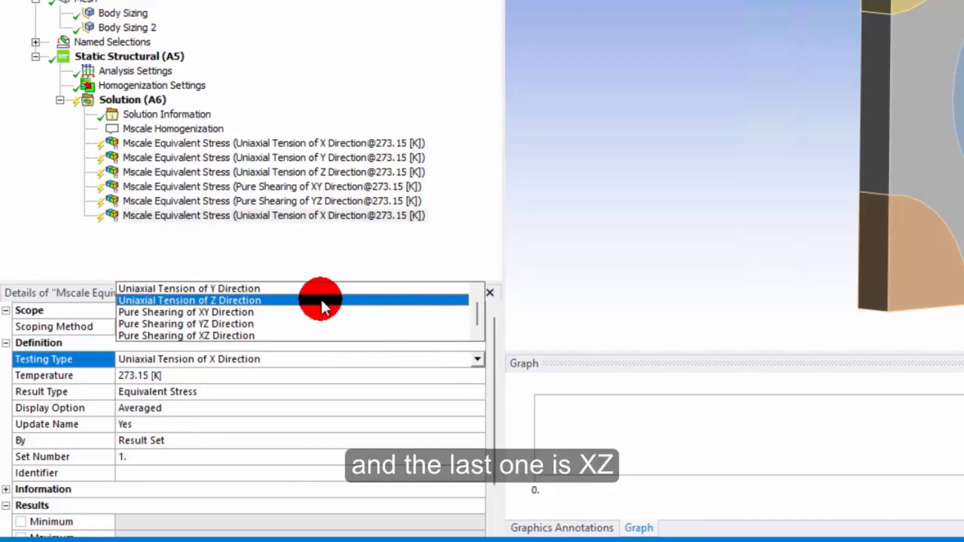
left_click(258, 334)
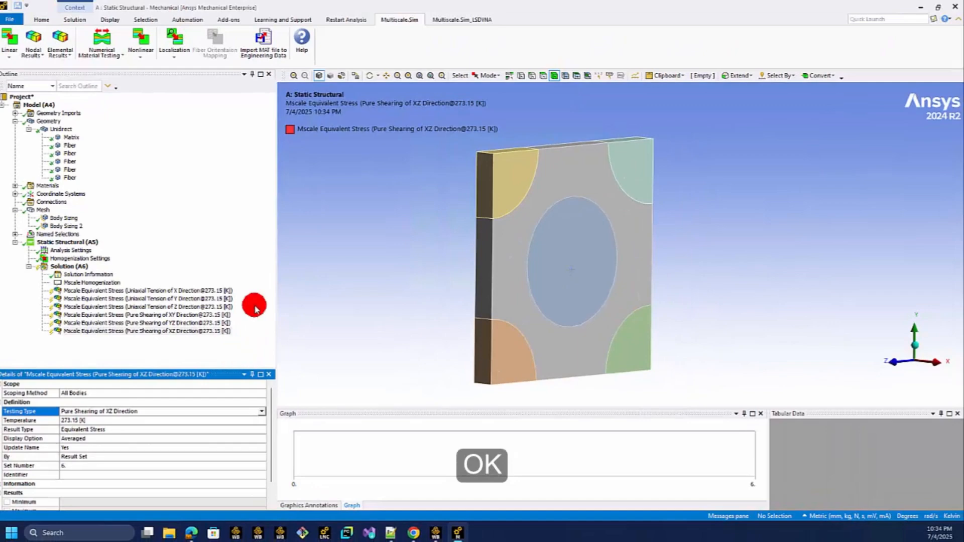
Step: Evaluate all results of the Static Structural Solution
left_click(210, 228)
left_click(79, 271)
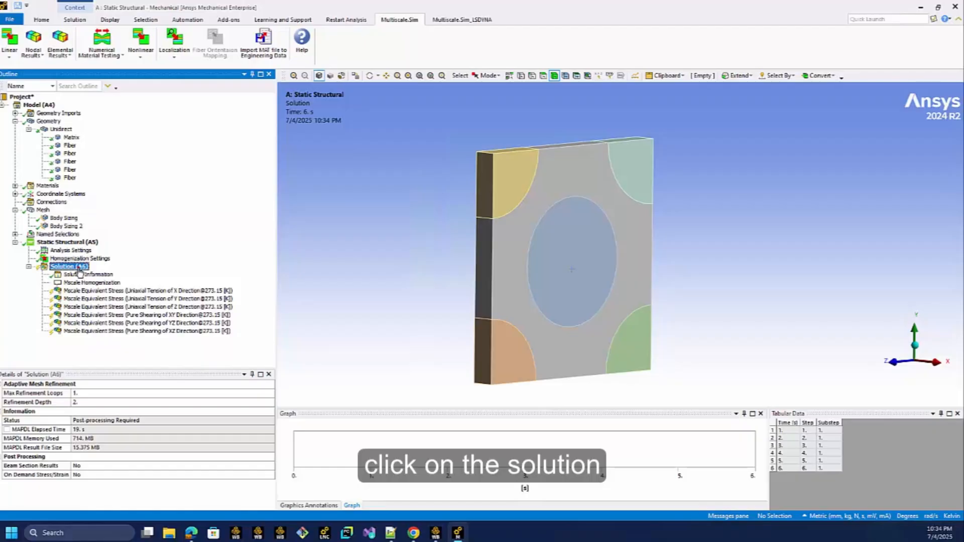
right_click(79, 270)
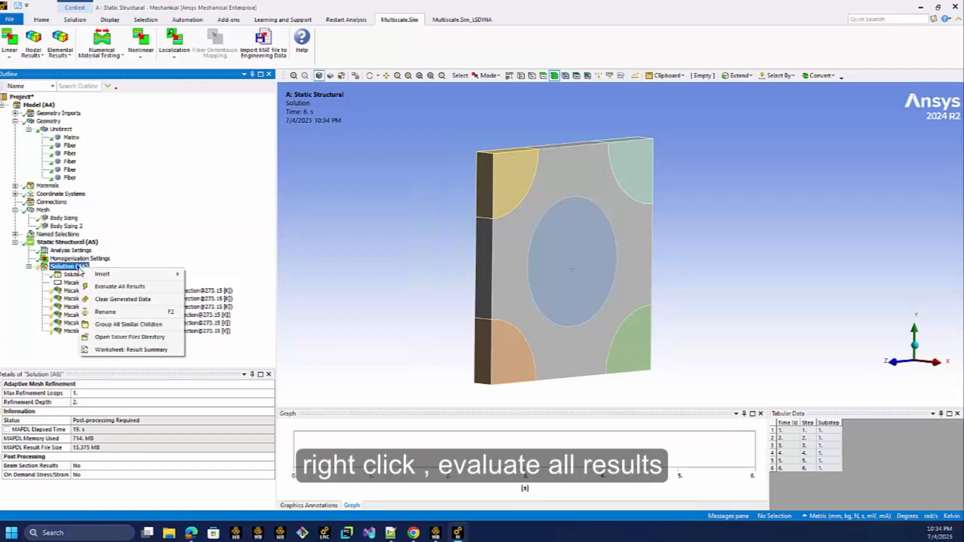
left_click(119, 287)
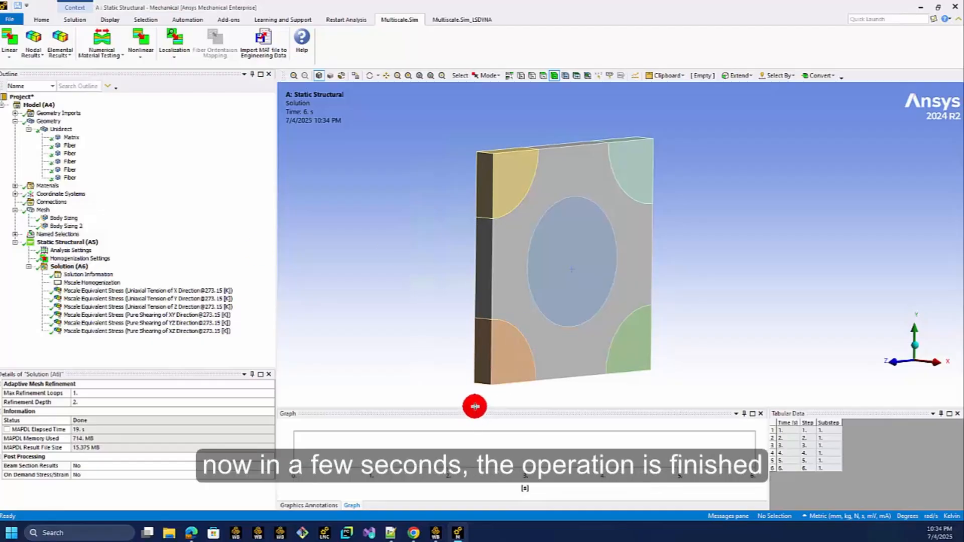
Step: Examine the equivalent stress distributions for X, Y and Z uniaxial tension and for XY, YZ and XZ pure shearing
left_click(140, 291)
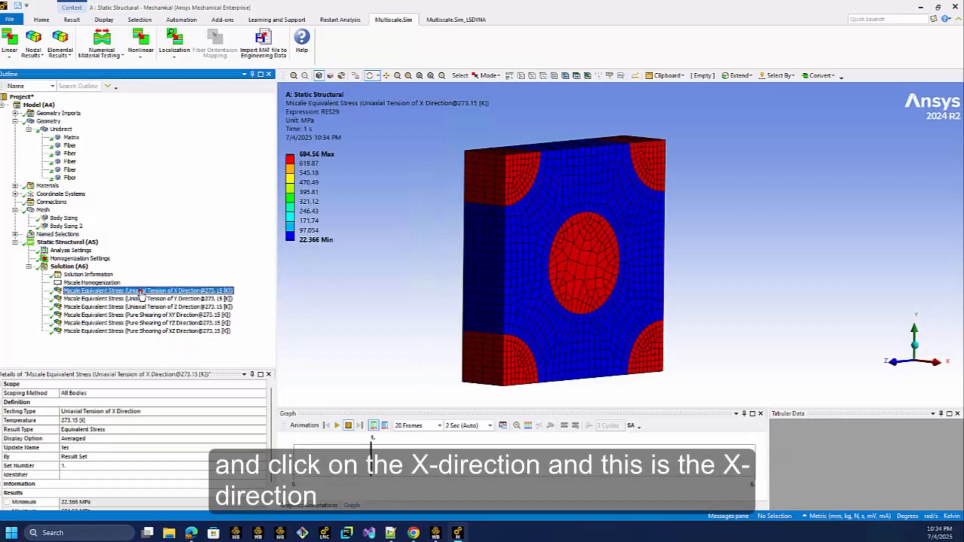
left_click(182, 291)
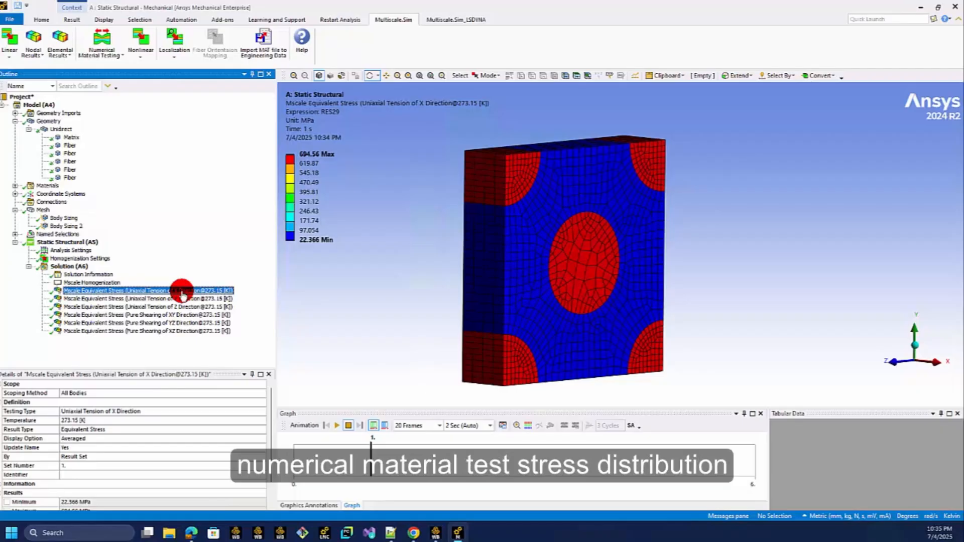
left_click(182, 298)
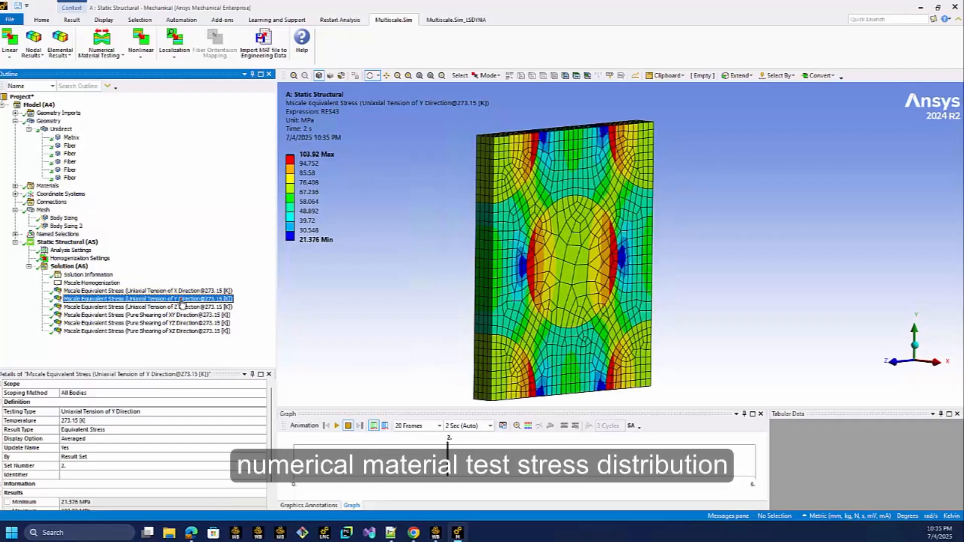
left_click(185, 307)
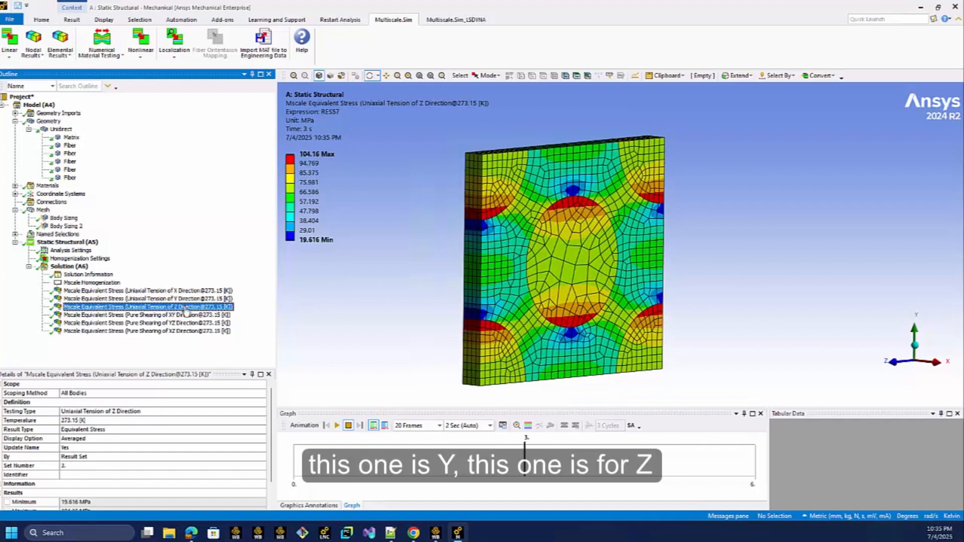
left_click(187, 315)
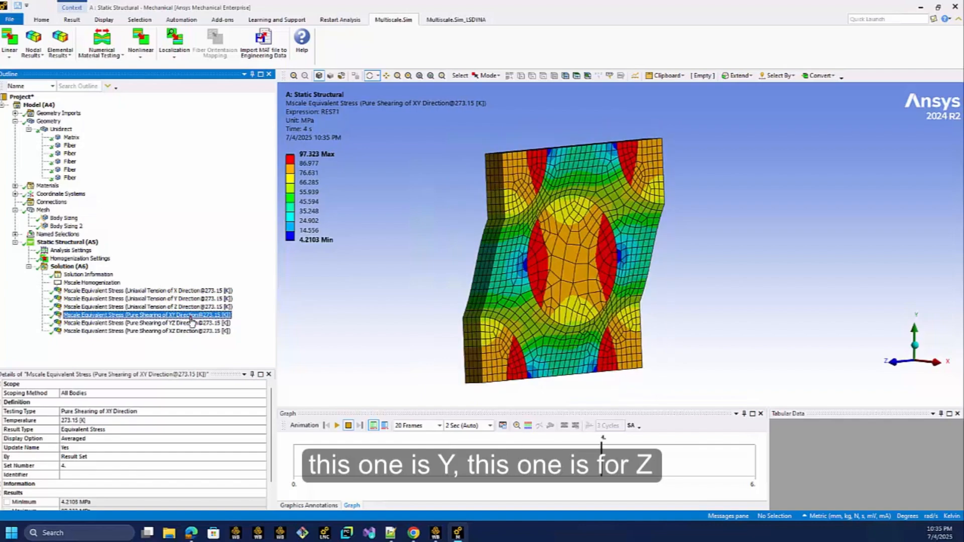
left_click(192, 323)
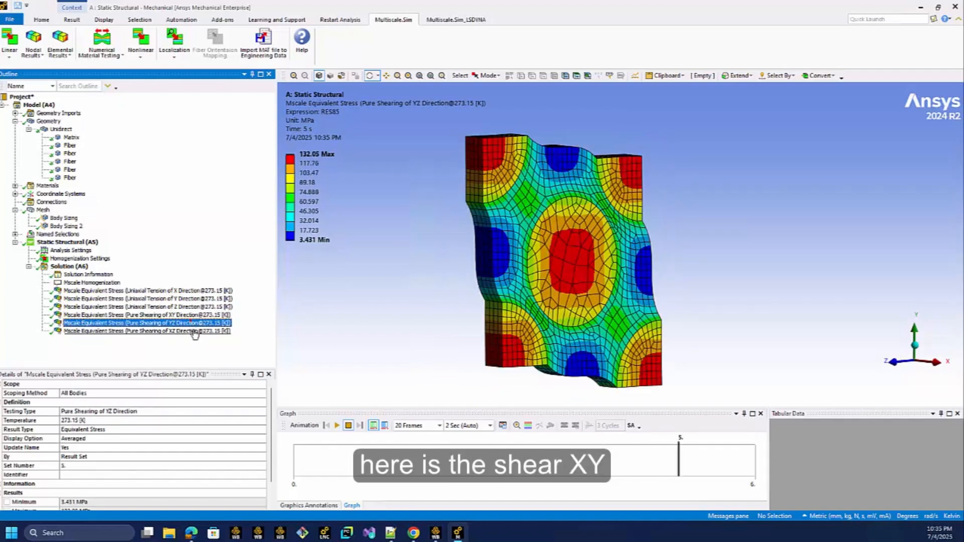
left_click(195, 332)
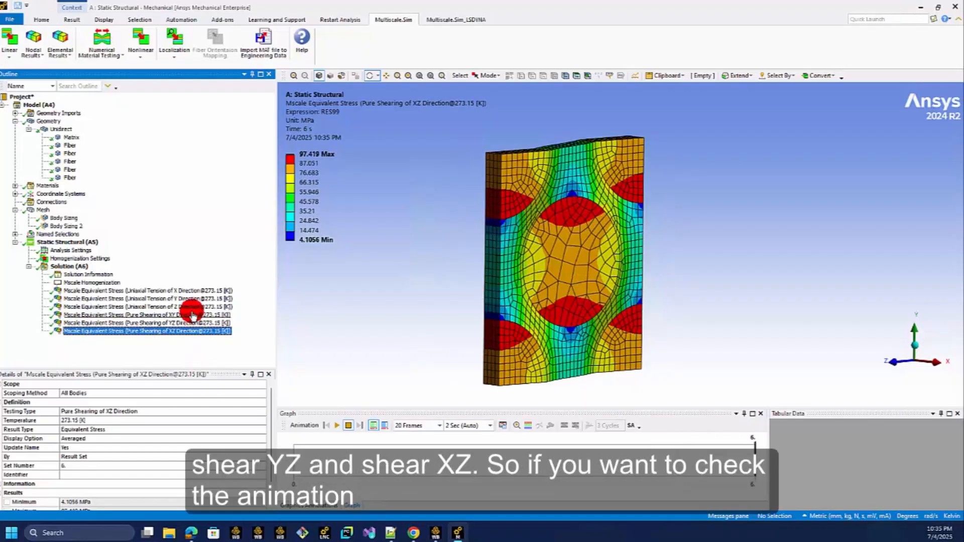
Step: Play the animation of the X-direction uniaxial tension equivalent stress result, stop it and inspect the model
left_click(194, 292)
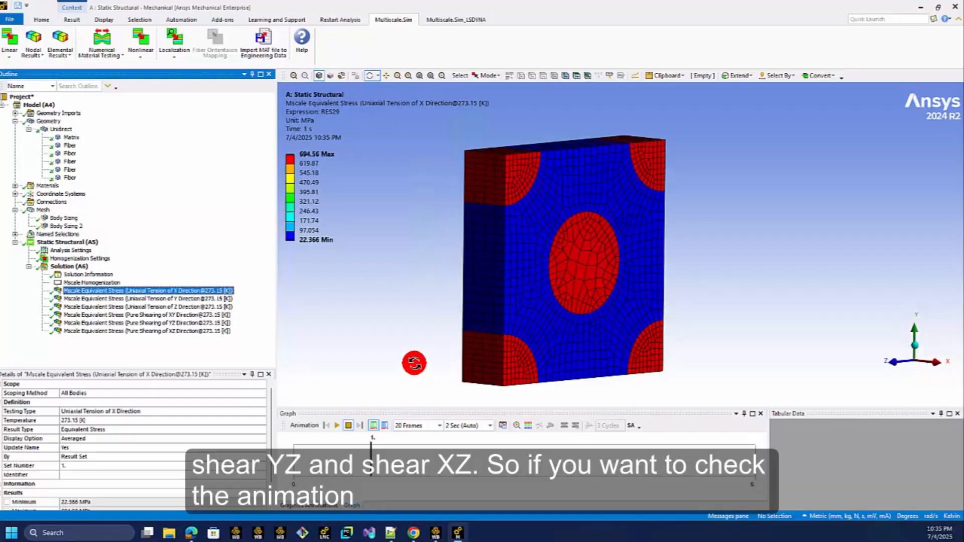
left_click(339, 427)
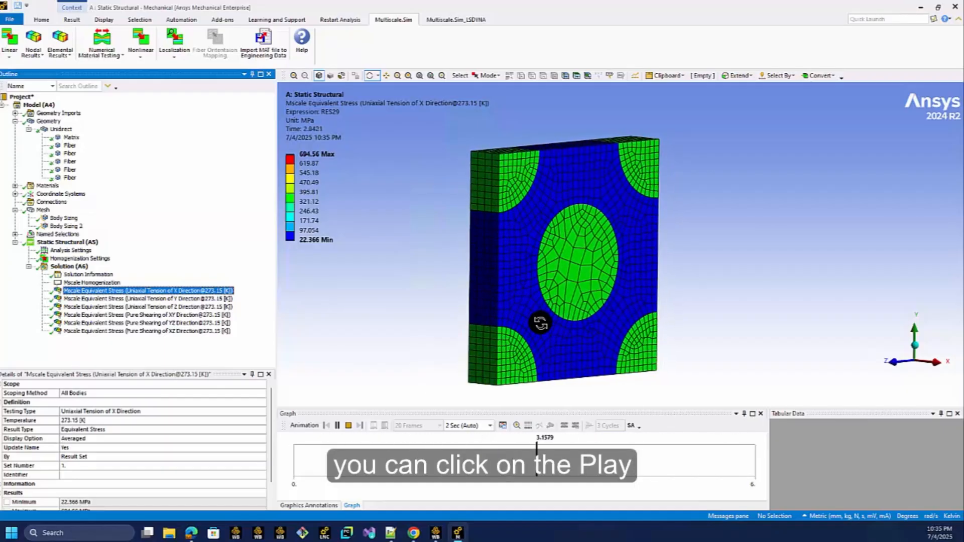
left_click(349, 427)
left_click(507, 326)
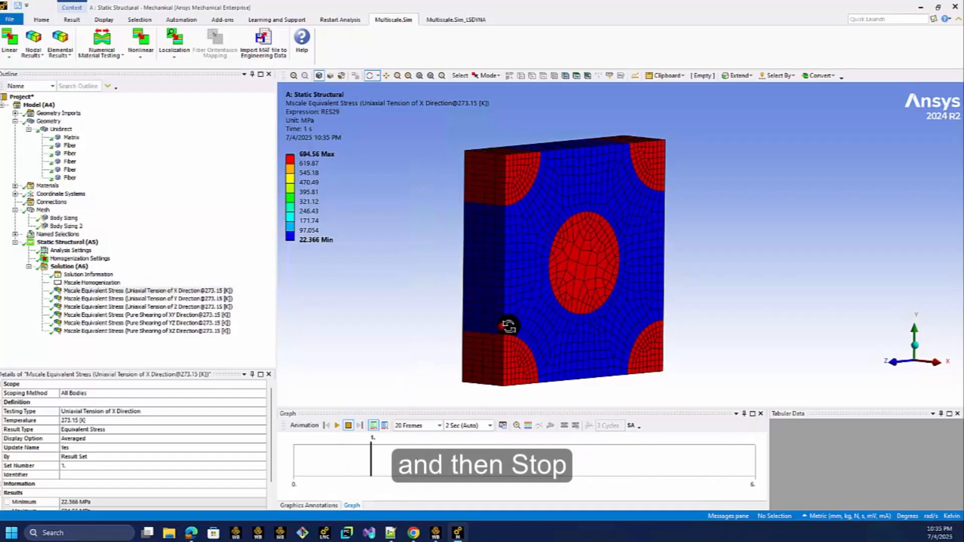
left_click_drag(509, 326, 356, 330)
Step: Animate the XY pure shearing equivalent stress result with a duration of 4 seconds, then stop the playback
left_click(221, 315)
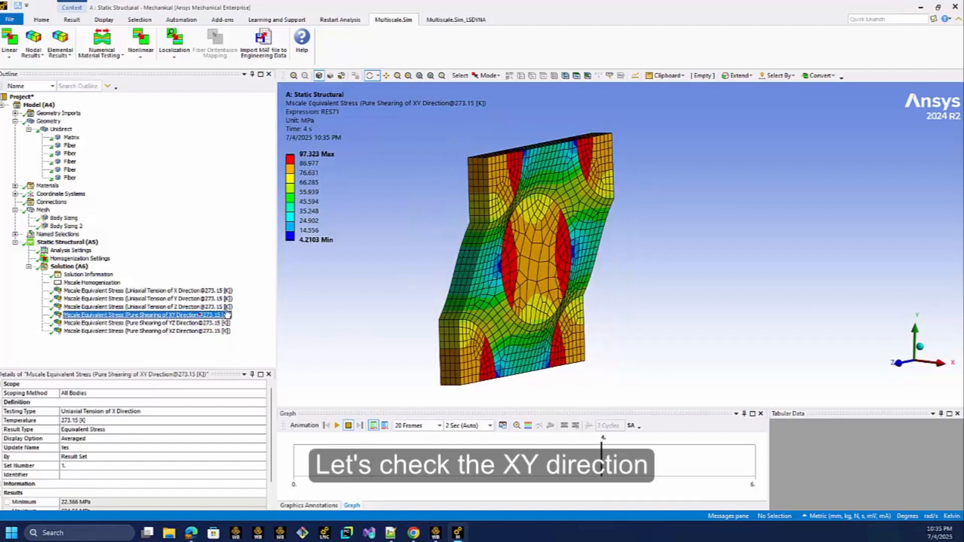
left_click_drag(308, 368, 326, 426)
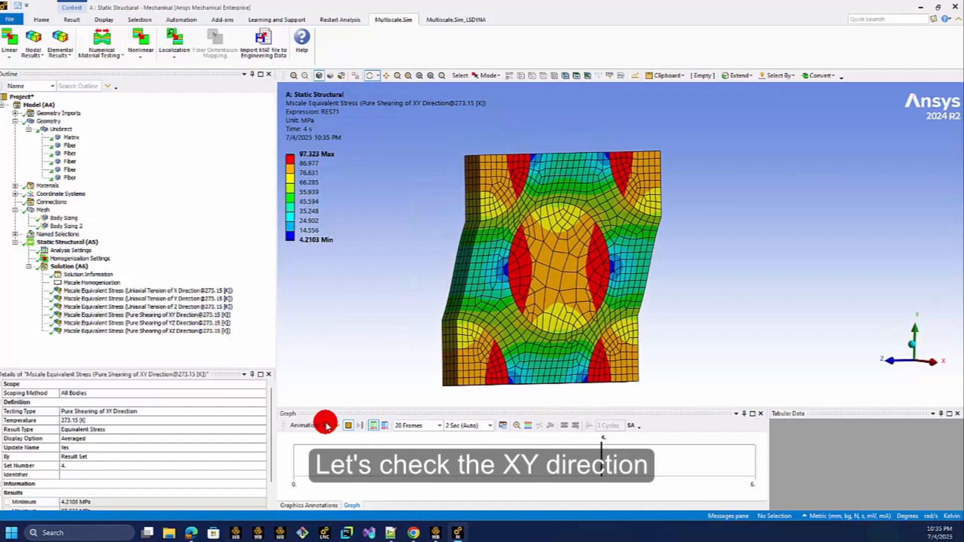
left_click(337, 426)
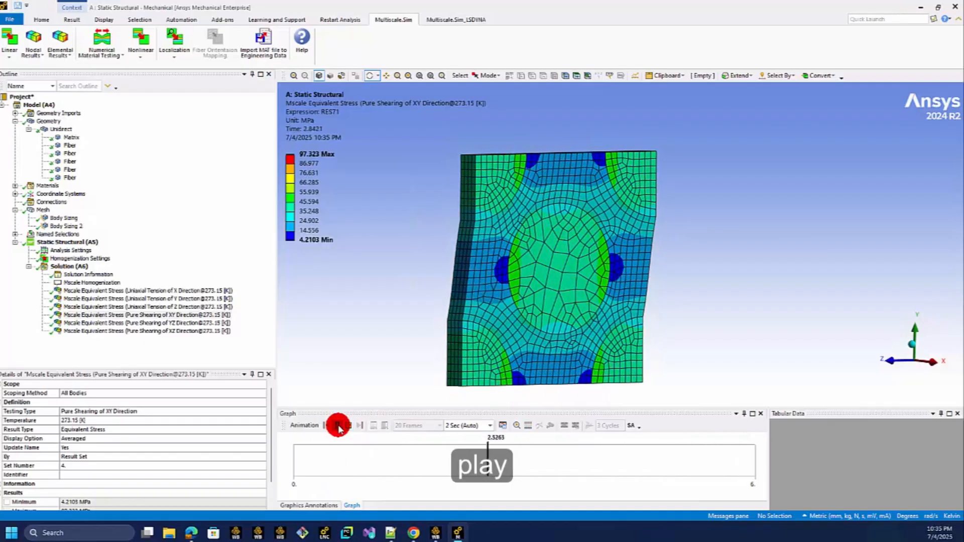
left_click(490, 426)
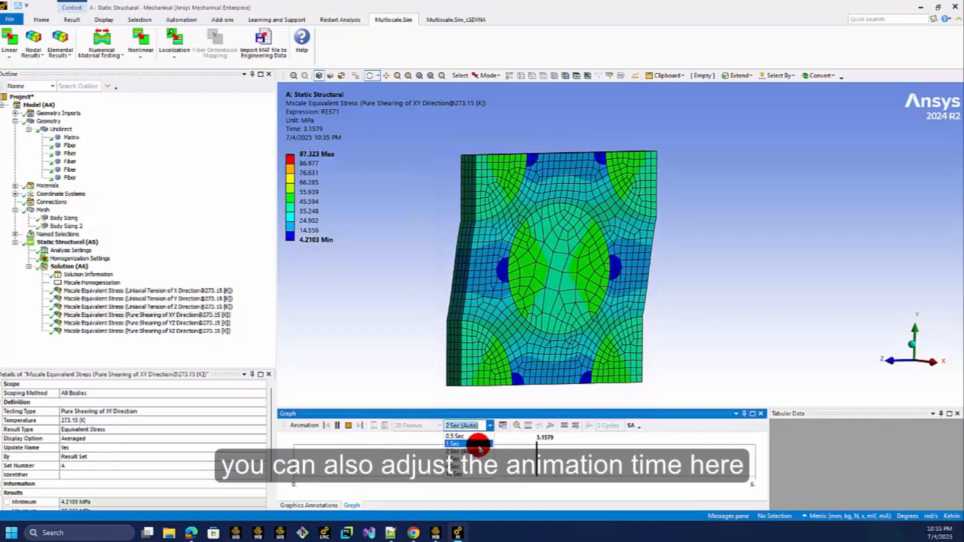
left_click(466, 467)
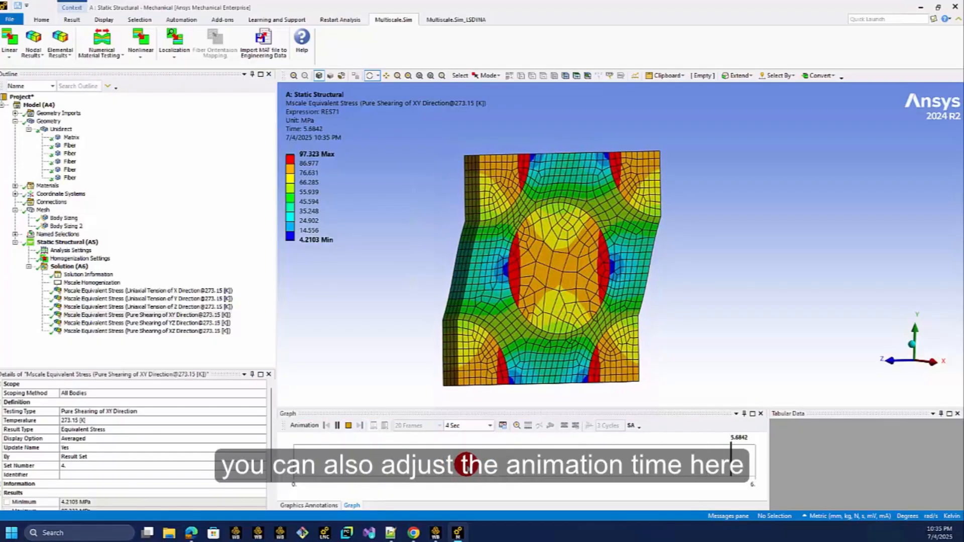
left_click(348, 426)
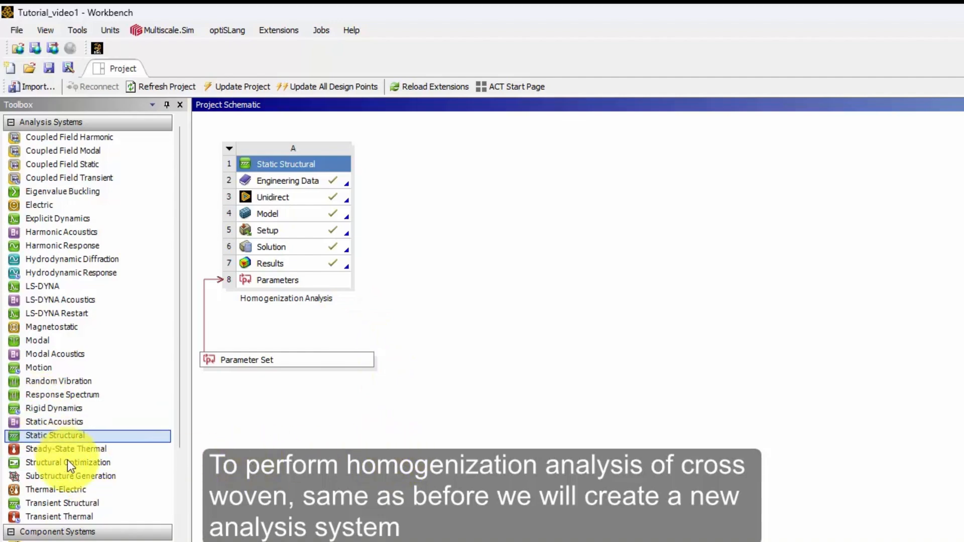
Step: In Workbench, add a second Static Structural system to the project schematic and name it "Homogenization Analysis _CrossWoven"
left_click_drag(66, 435, 498, 186)
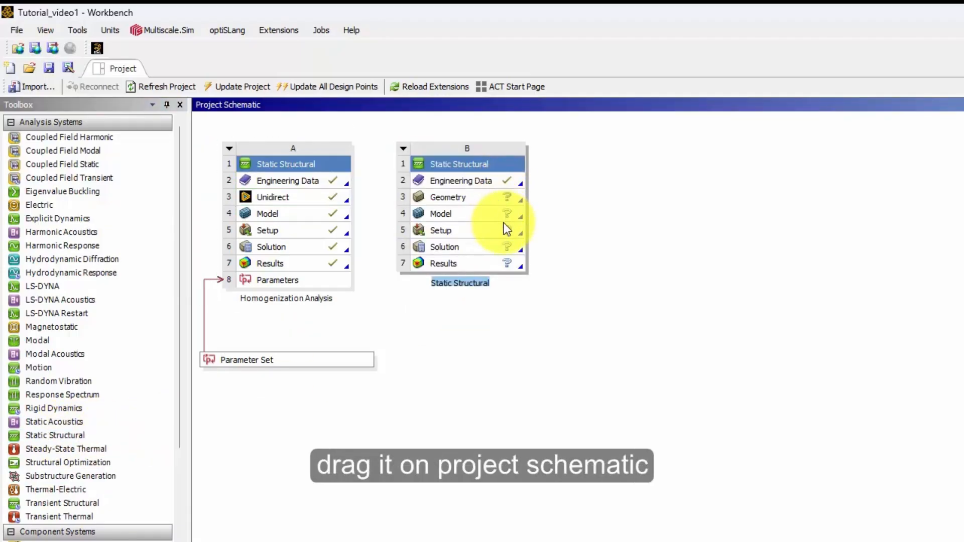
left_click(473, 285)
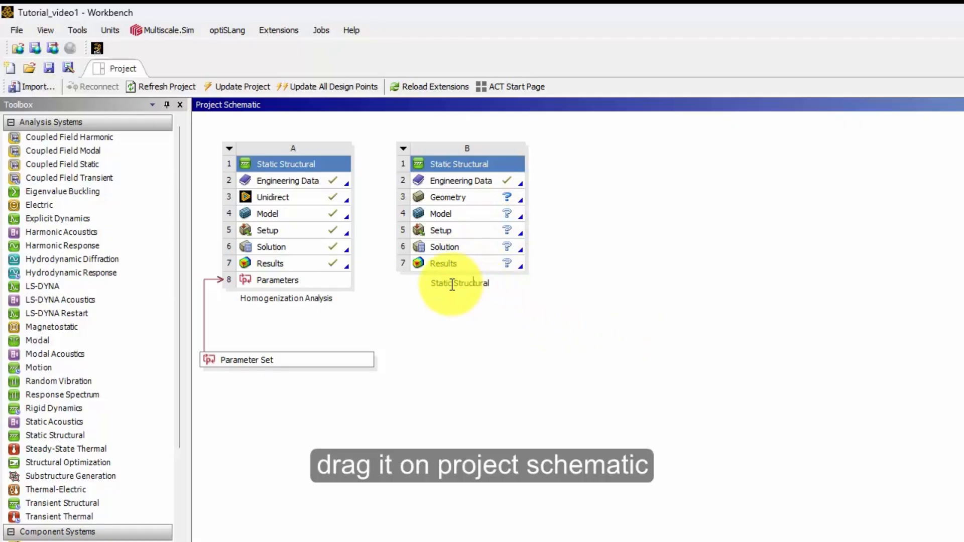
left_click_drag(437, 284, 542, 293)
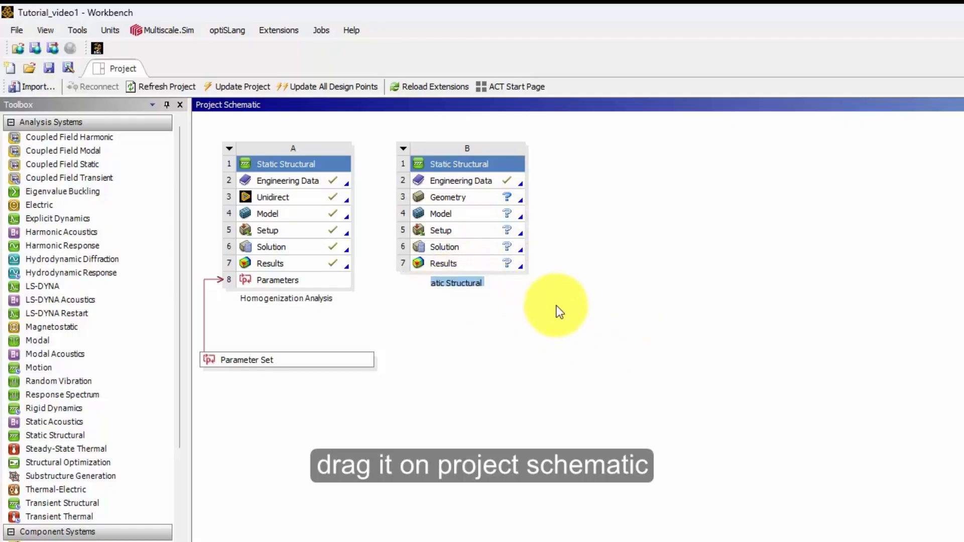
key("BackSpace")
type("Homogeni")
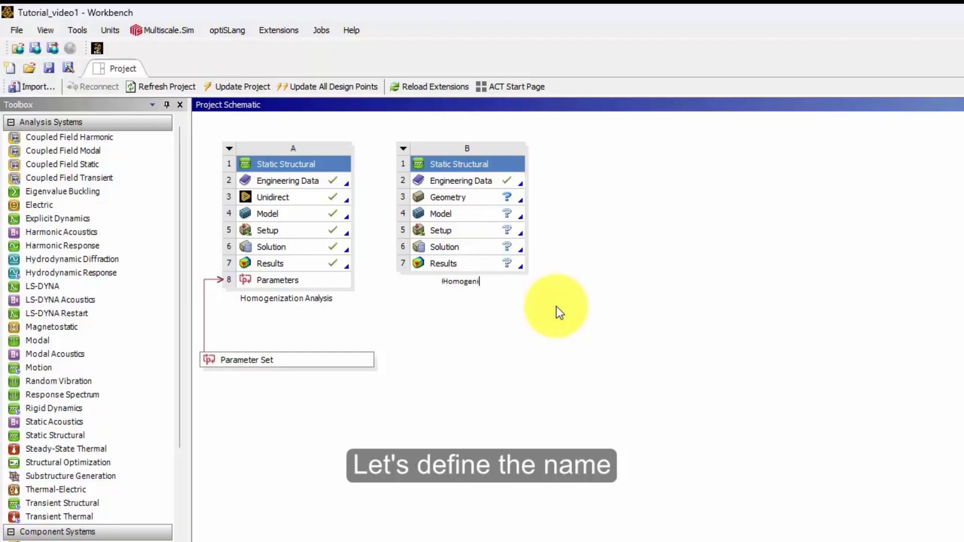
type("zation")
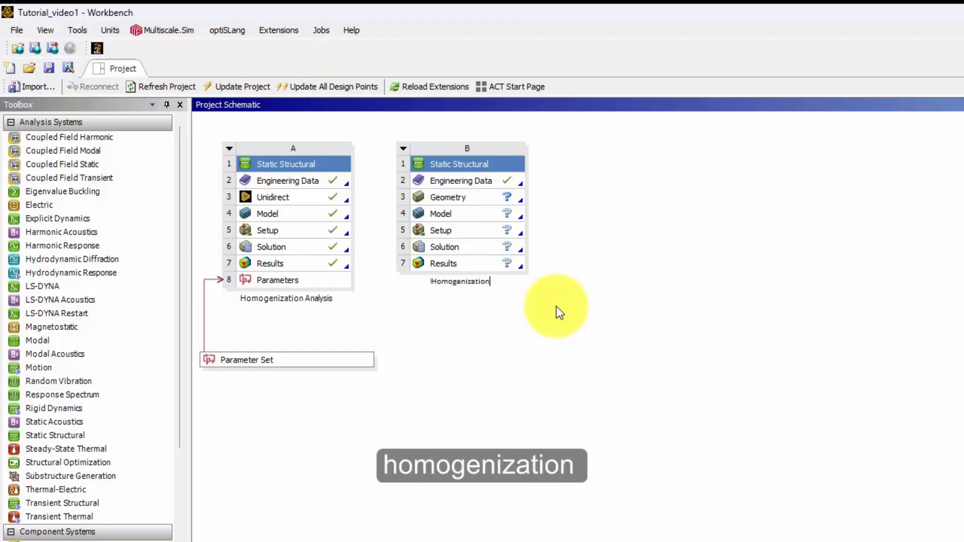
type(" Ana")
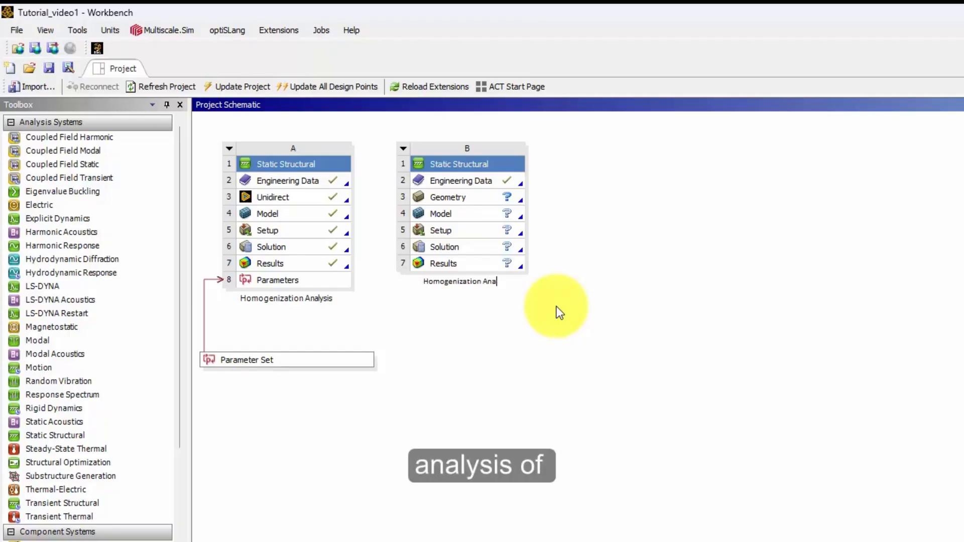
type("lysis _CrossWov")
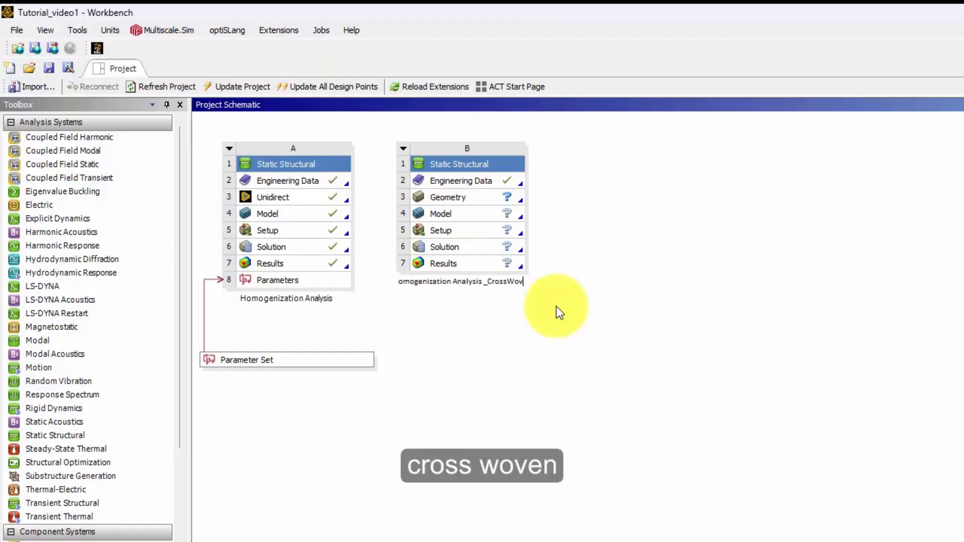
type("en")
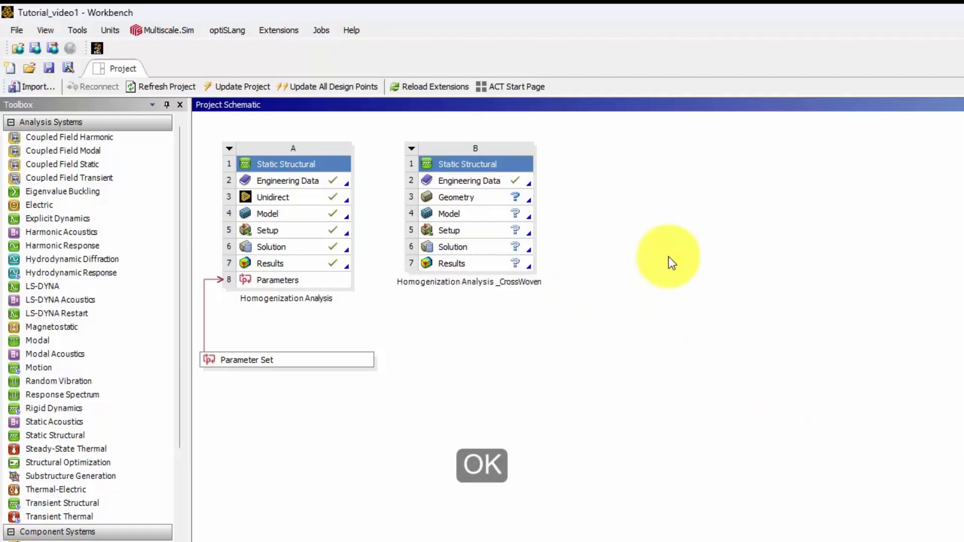
Step: Add Epoxy Resin(Elastic) and GFRP50% from the MultiScale data source to the CrossWoven system's Engineering Data
left_click(465, 183)
double_click(465, 182)
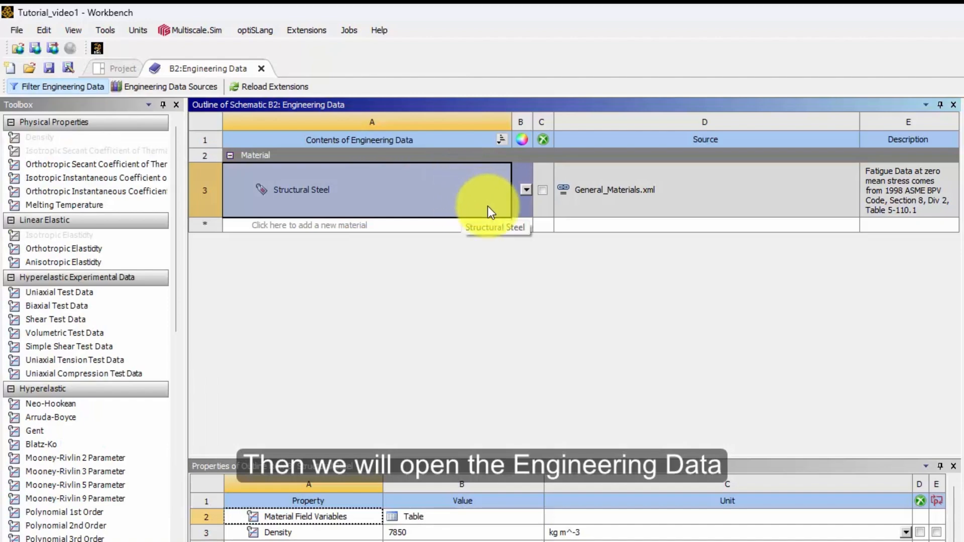
left_click(154, 86)
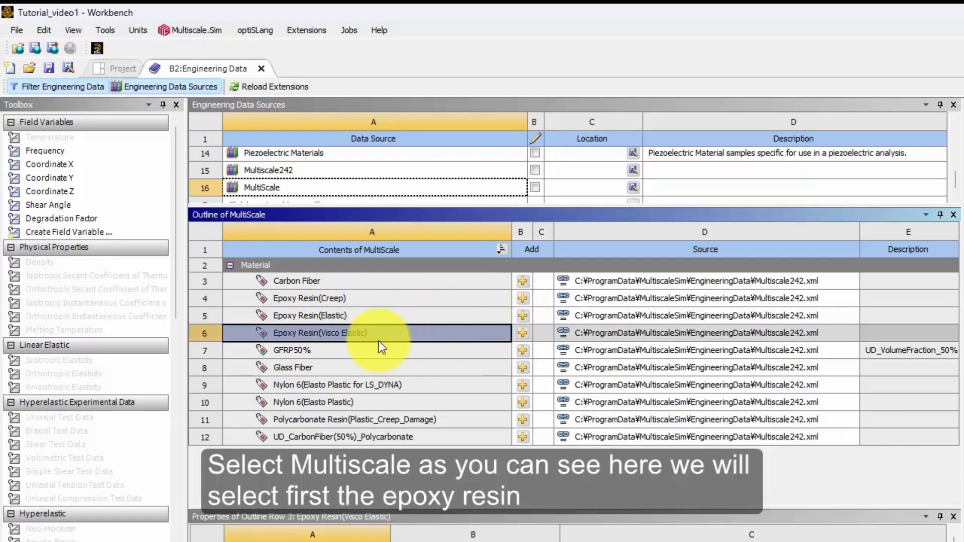
left_click(317, 354)
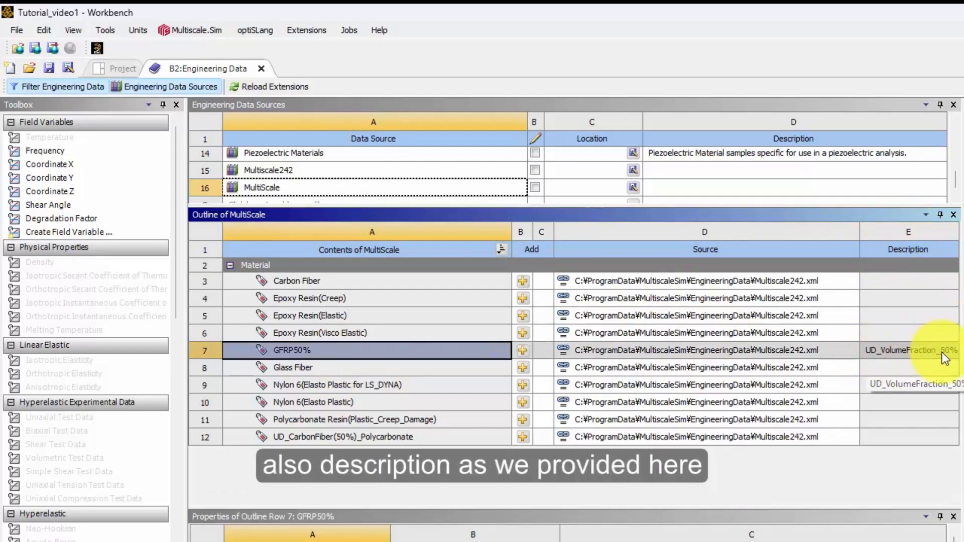
left_click(522, 354)
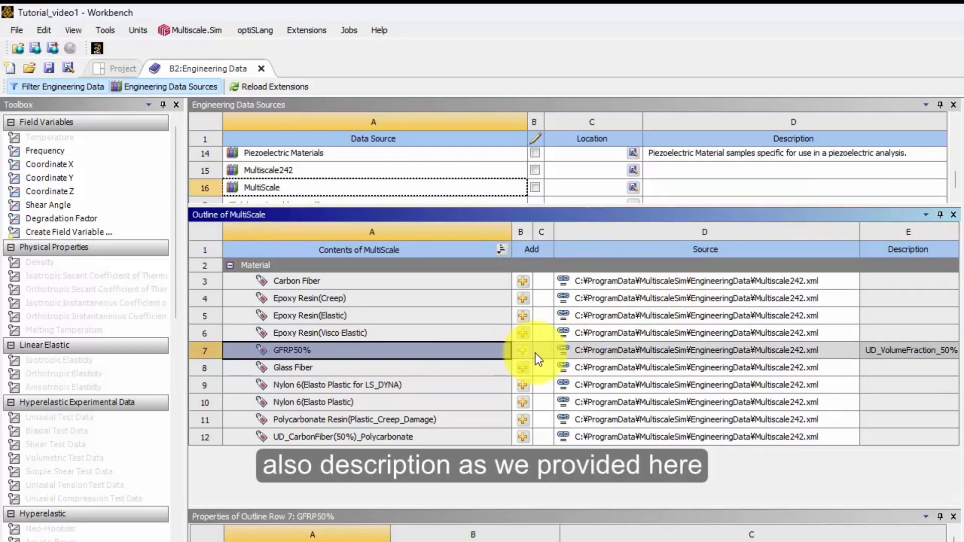
left_click(262, 69)
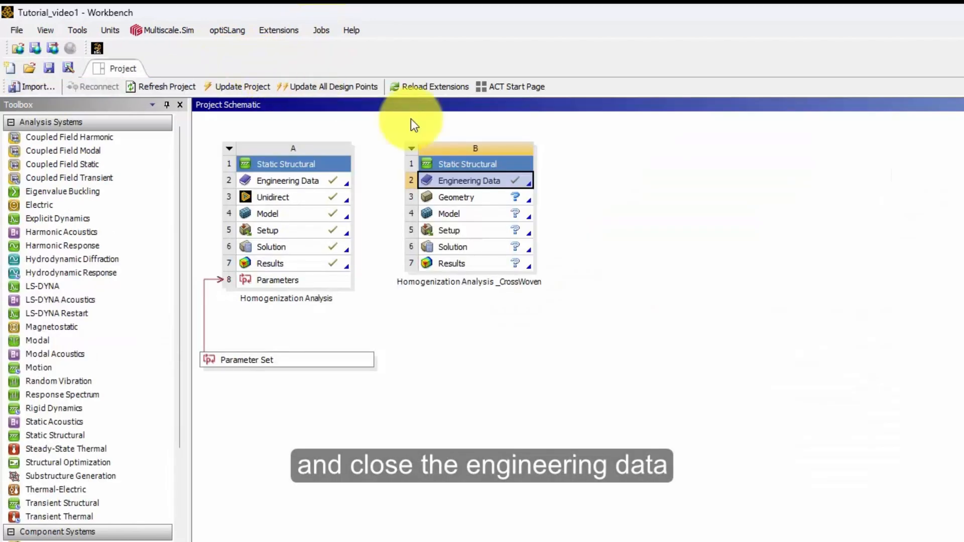
Step: Check the Epoxy Resin(Elastic) and GFRP50% entries in the CrossWoven system's Engineering Data, then return to the project
double_click(459, 182)
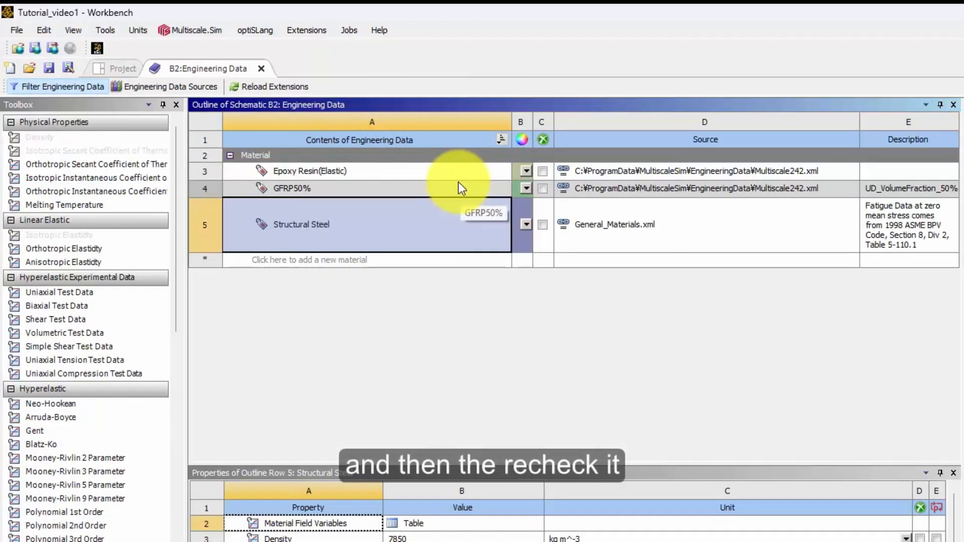
left_click(294, 171)
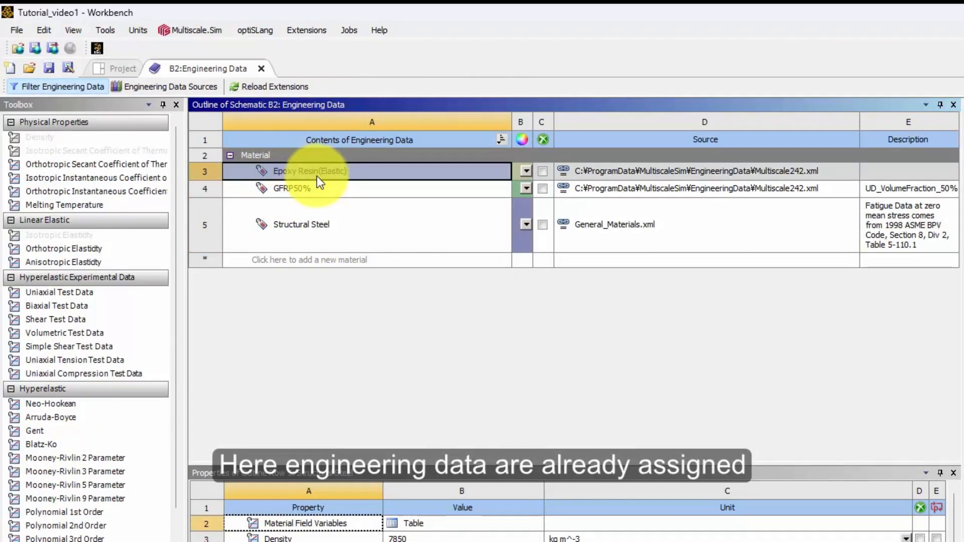
left_click(317, 185)
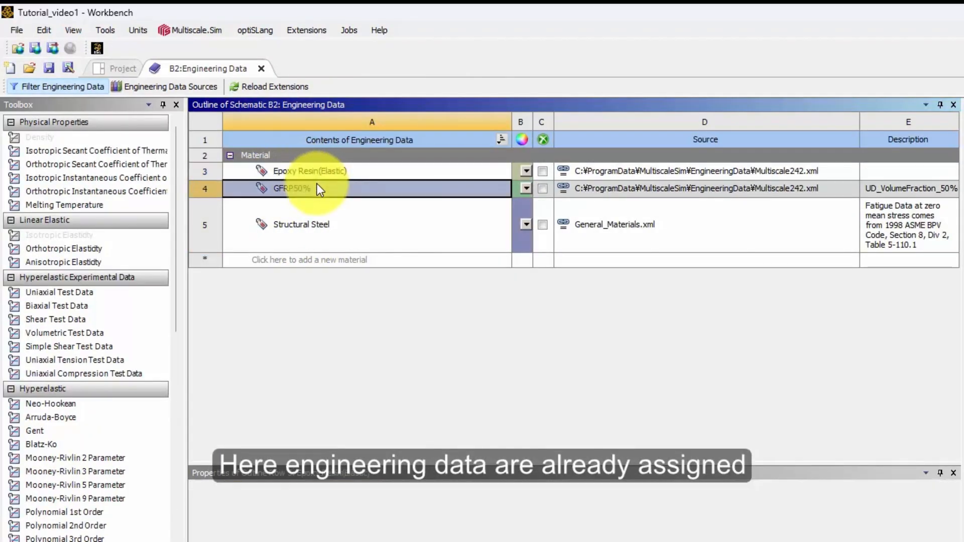
left_click(262, 69)
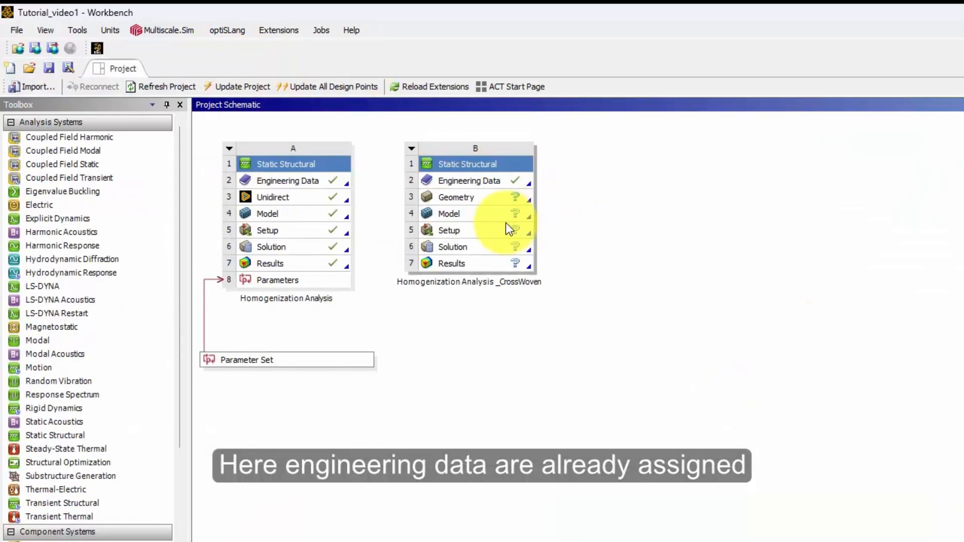
Step: Create a new DesignModeler geometry for the CrossWoven system
double_click(494, 198)
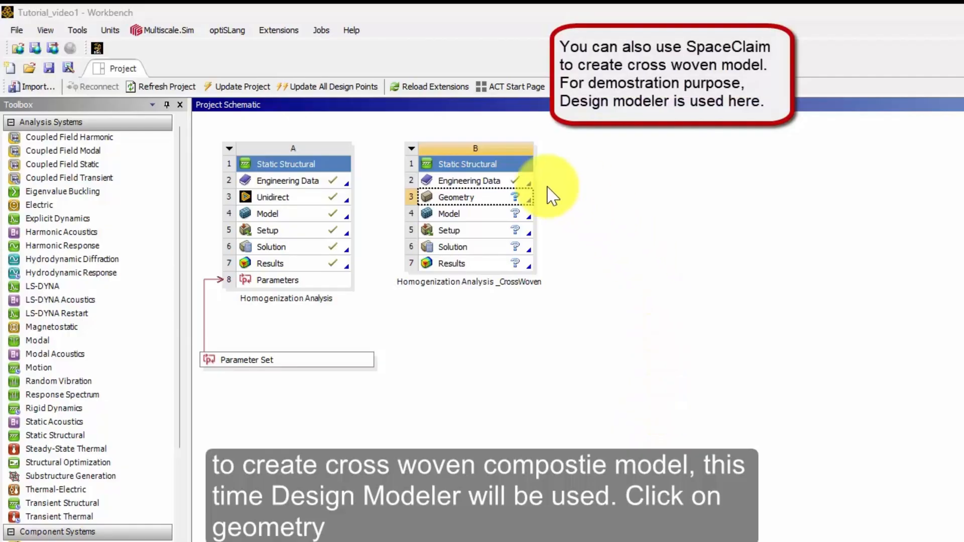
left_click(486, 197)
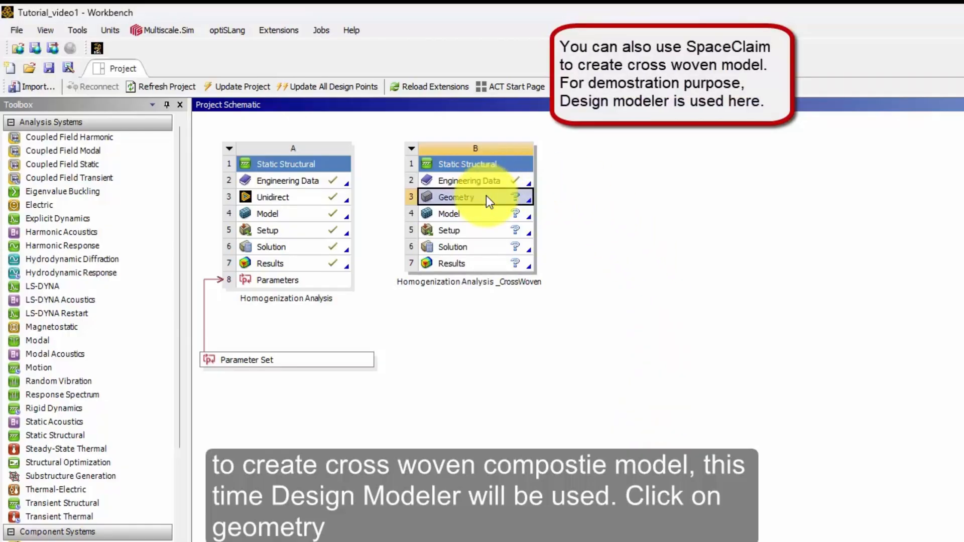
right_click(488, 201)
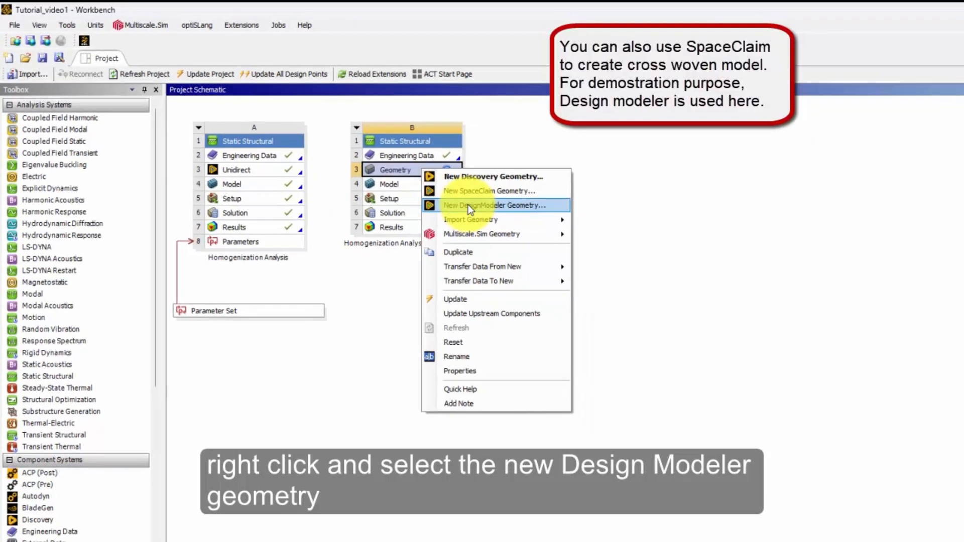
left_click(468, 205)
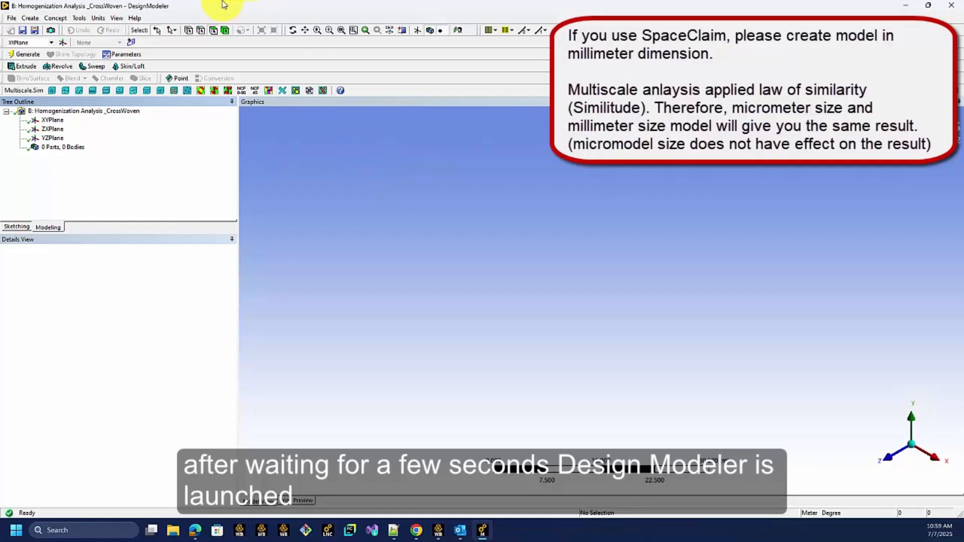
Step: Set the DesignModeler length unit to Micrometer and check the unit selection
left_click(101, 18)
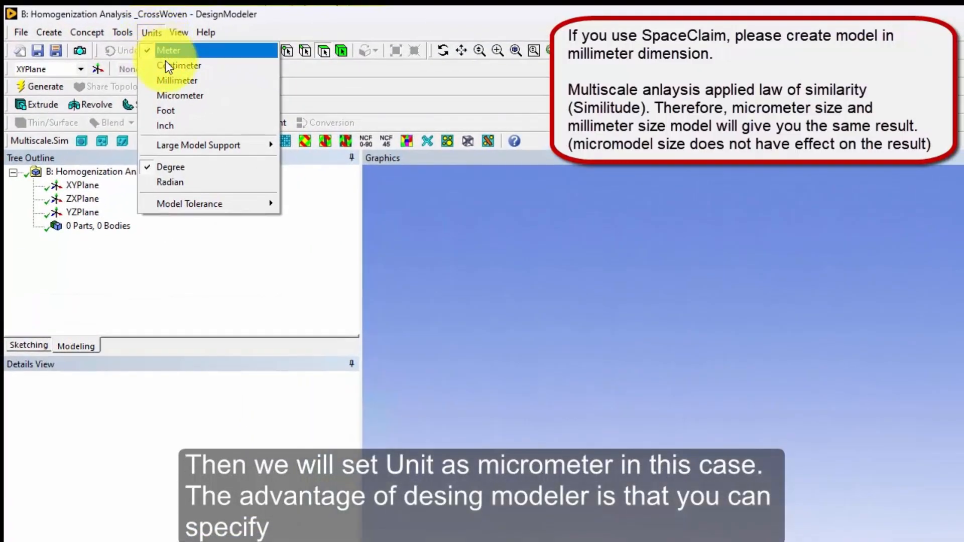
left_click(168, 96)
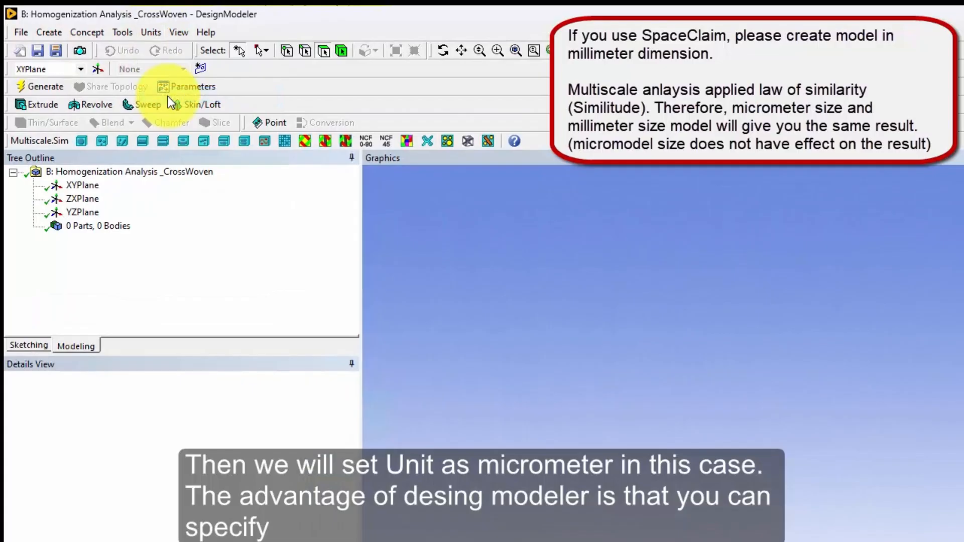
left_click(157, 32)
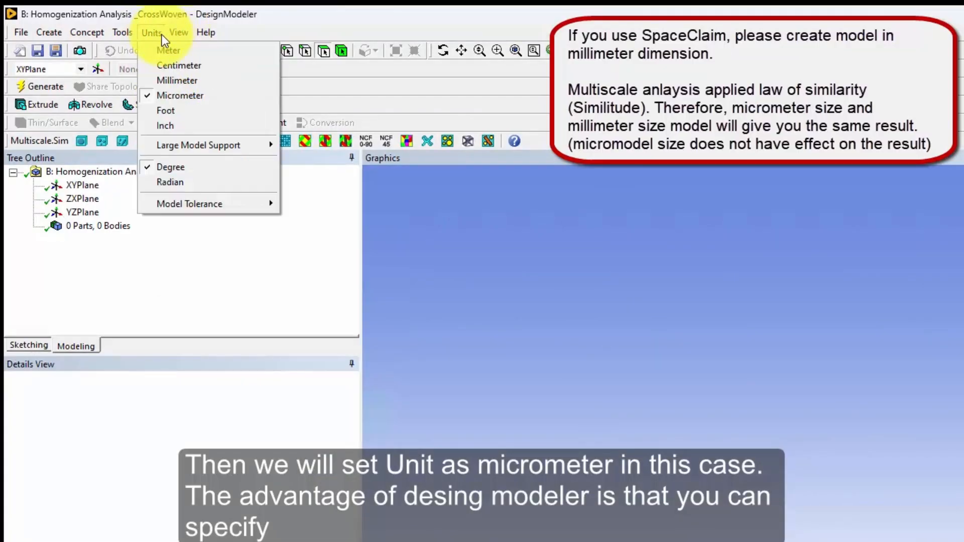
left_click(155, 33)
left_click(156, 32)
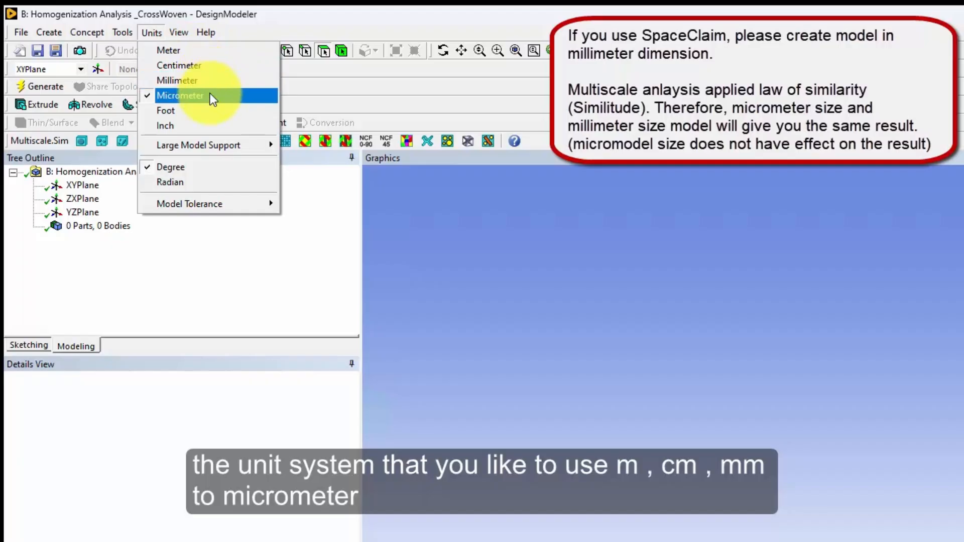
left_click(263, 288)
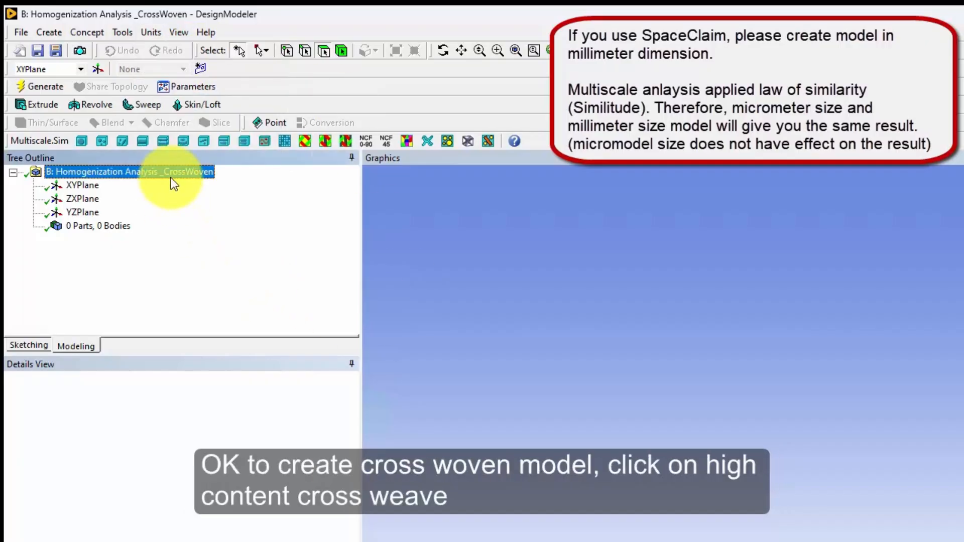
Step: Add a Multiscale.Sim high content cross weave (HiCross) model with its default parameters and generate the geometry
left_click(264, 143)
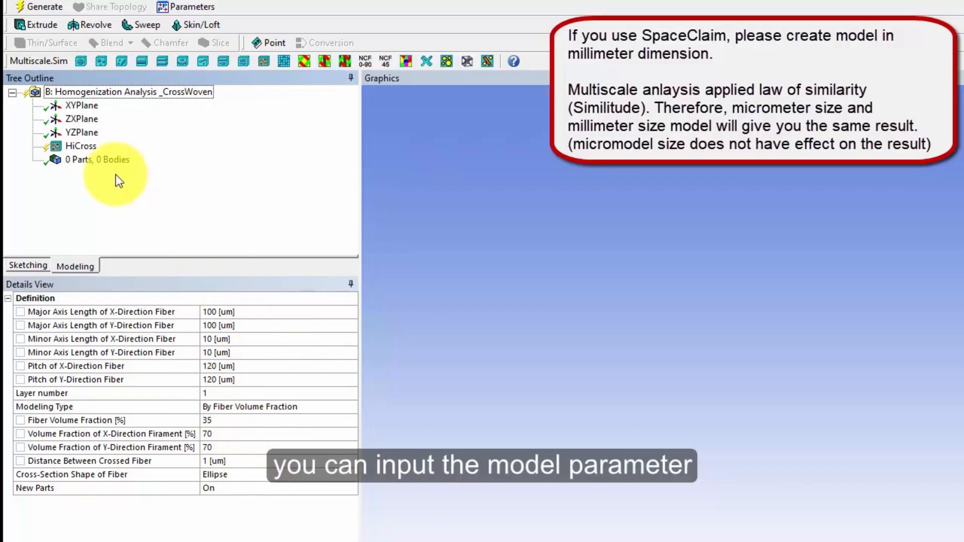
left_click(108, 163)
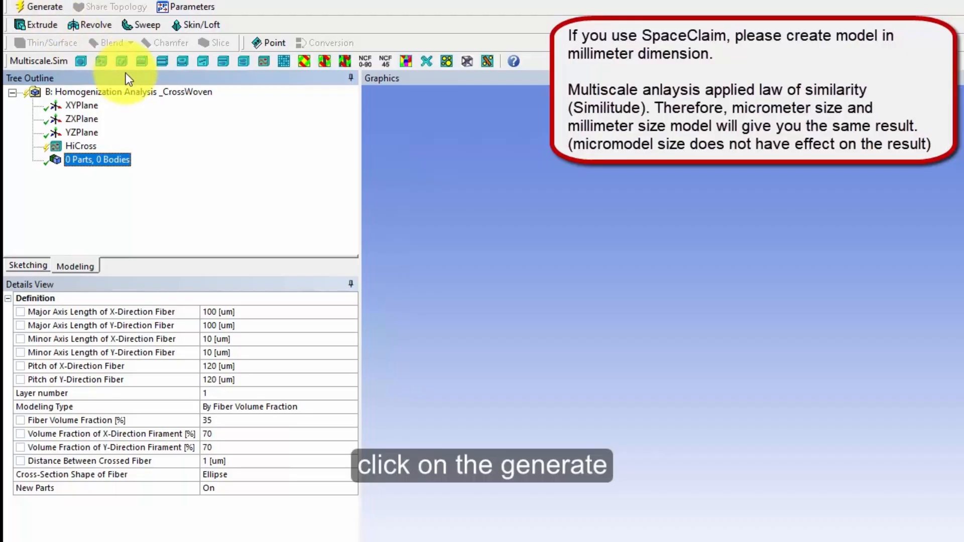
left_click(40, 6)
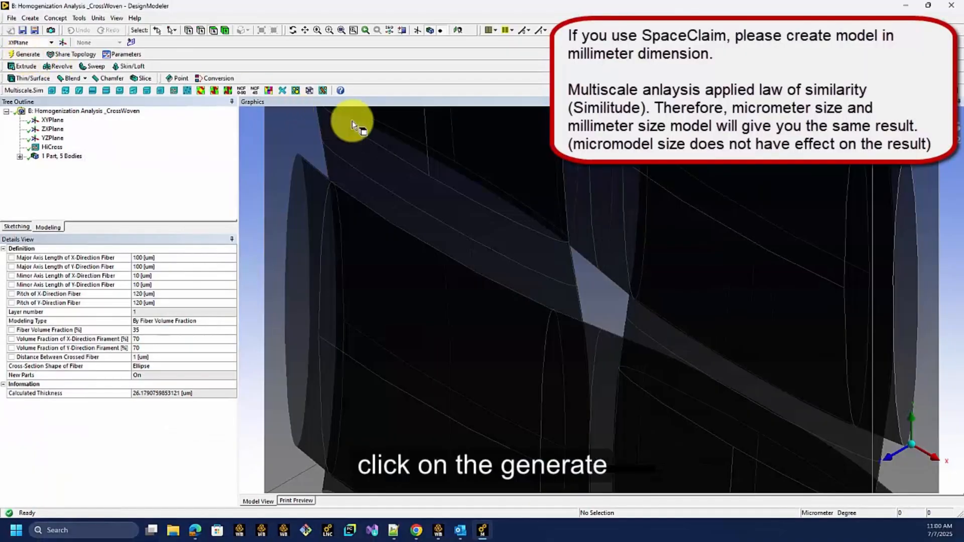
Step: Examine the generated woven unit cell from several angles and check its matrix body and individual fiber bodies
scroll(500, 274, "up", 2)
scroll(491, 272, "down", 7)
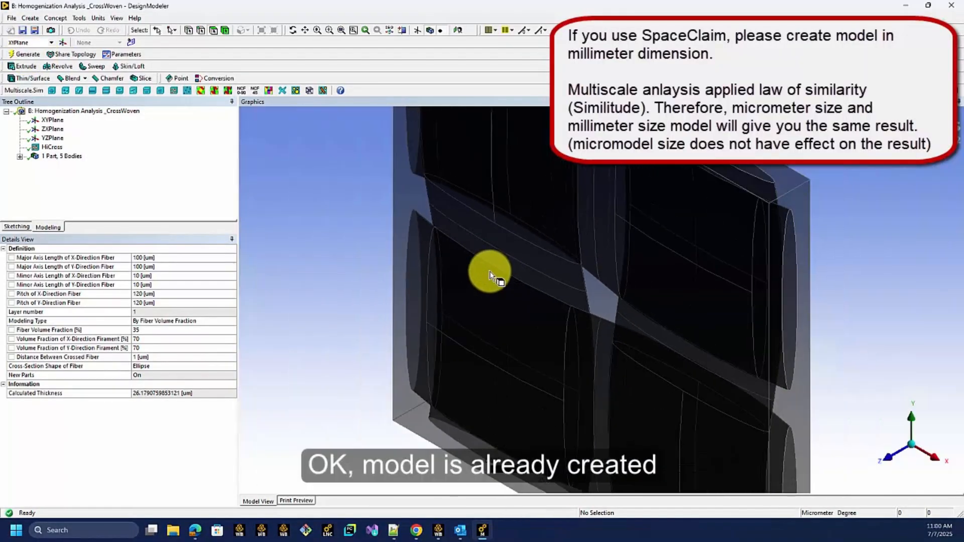
middle_click_drag(530, 299, 574, 316)
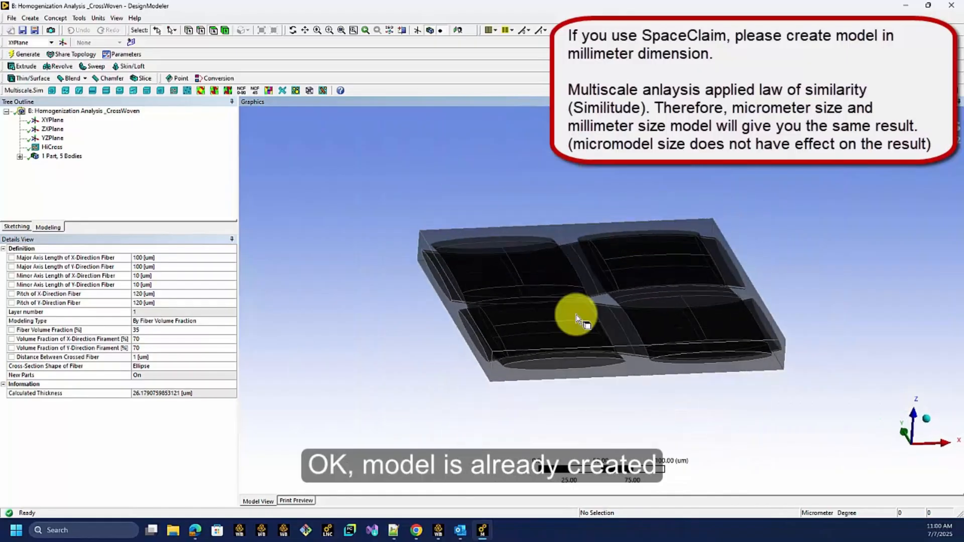
left_click(541, 367)
middle_click_drag(540, 366, 431, 360)
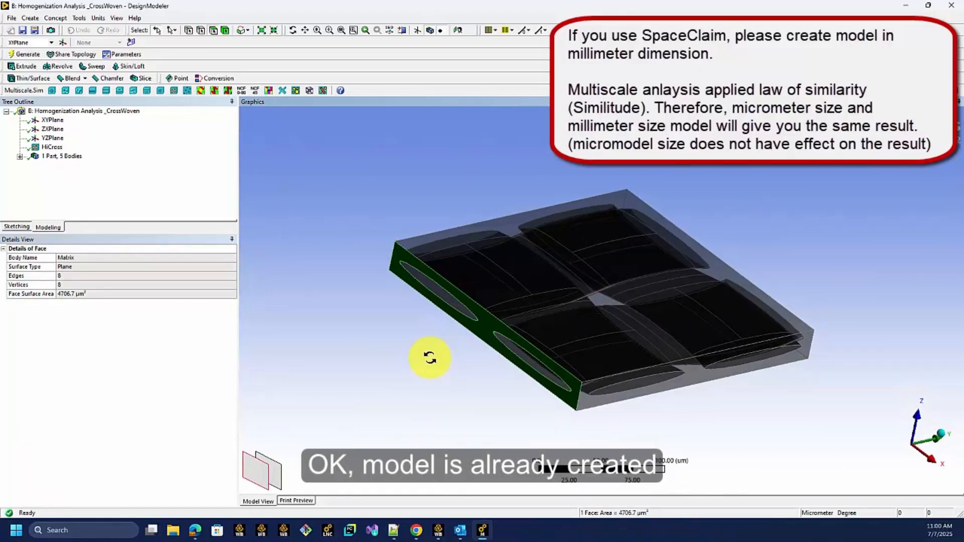
middle_click_drag(609, 315, 578, 301)
left_click(20, 156)
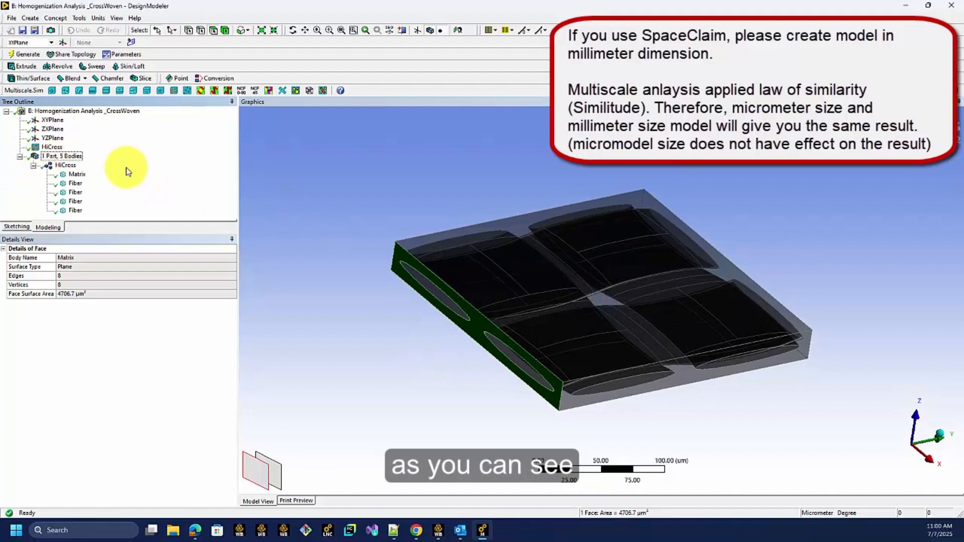
left_click(76, 174)
middle_click_drag(596, 254, 640, 258)
left_click(76, 183)
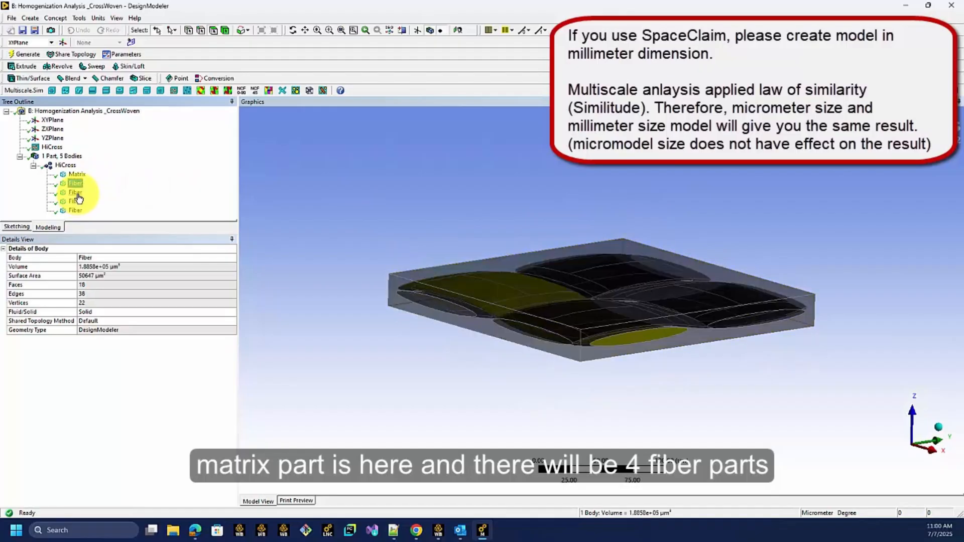
left_click(75, 193)
left_click(75, 201)
middle_click_drag(492, 237, 490, 274)
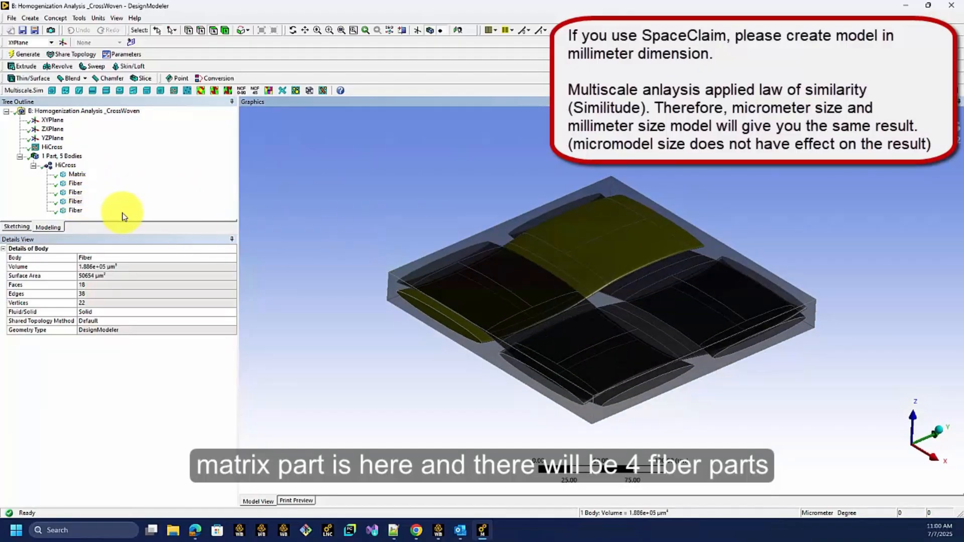
left_click(75, 203)
left_click(428, 185)
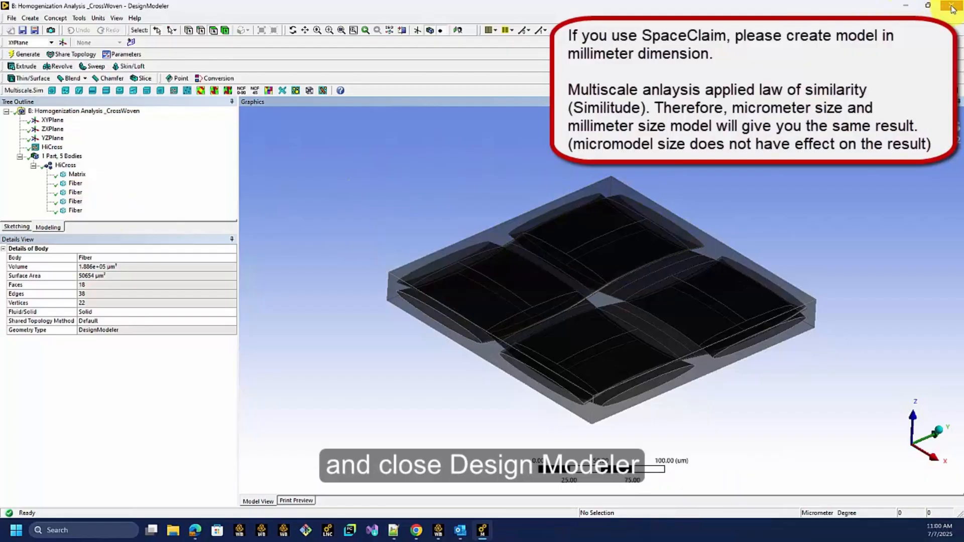
Step: Close DesignModeler and open the CrossWoven system's Model in Mechanical, expanding the geometry down to the HiCross bodies
left_click(952, 7)
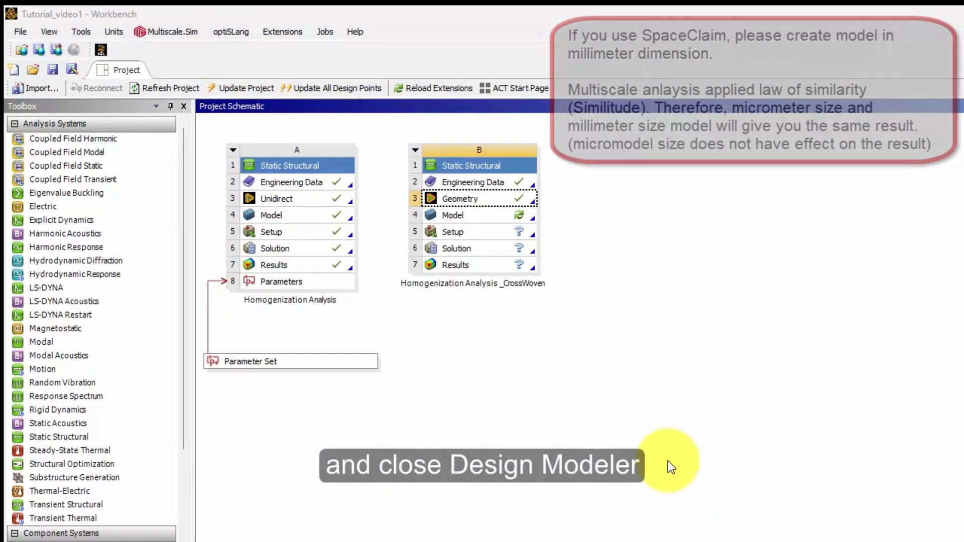
double_click(469, 216)
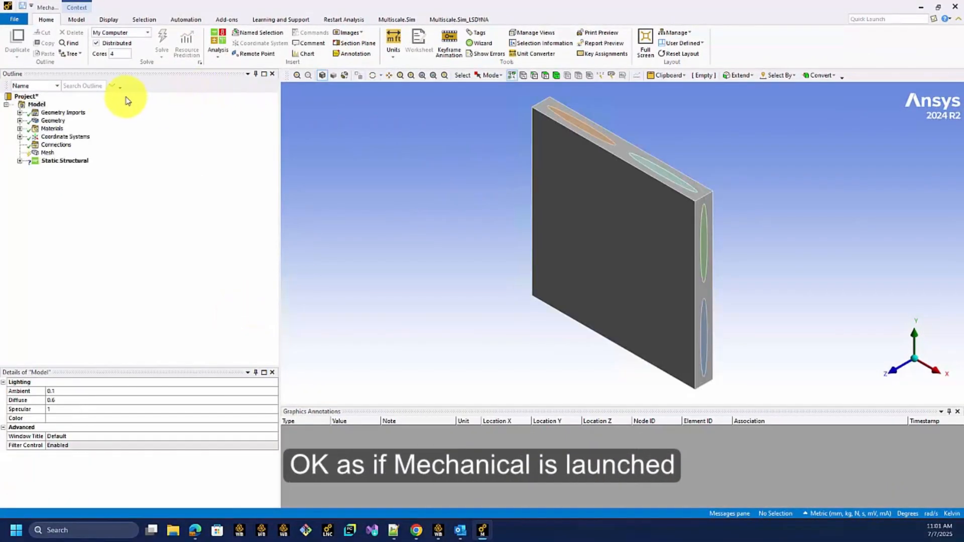
left_click(19, 113)
left_click(20, 128)
left_click(33, 137)
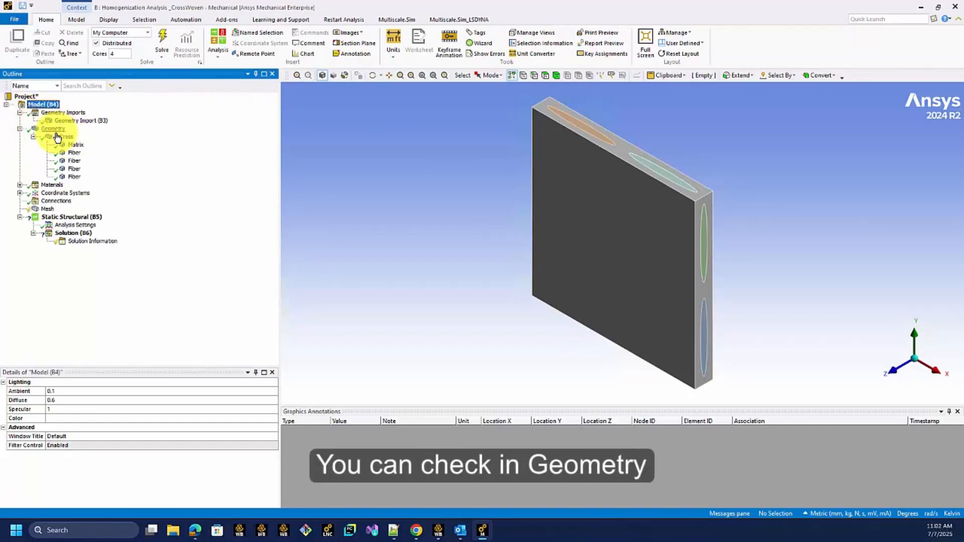
Step: Check the Matrix body and each of the four Fiber bodies of HiCross against the model
left_click(77, 147)
middle_click_drag(583, 229, 611, 181)
left_click(79, 154)
left_click(78, 161)
left_click(77, 170)
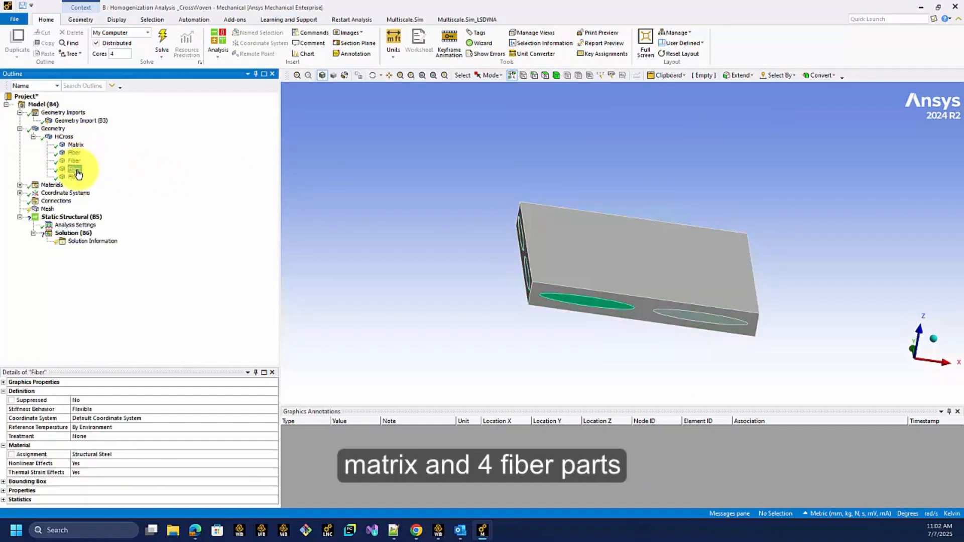
left_click(79, 178)
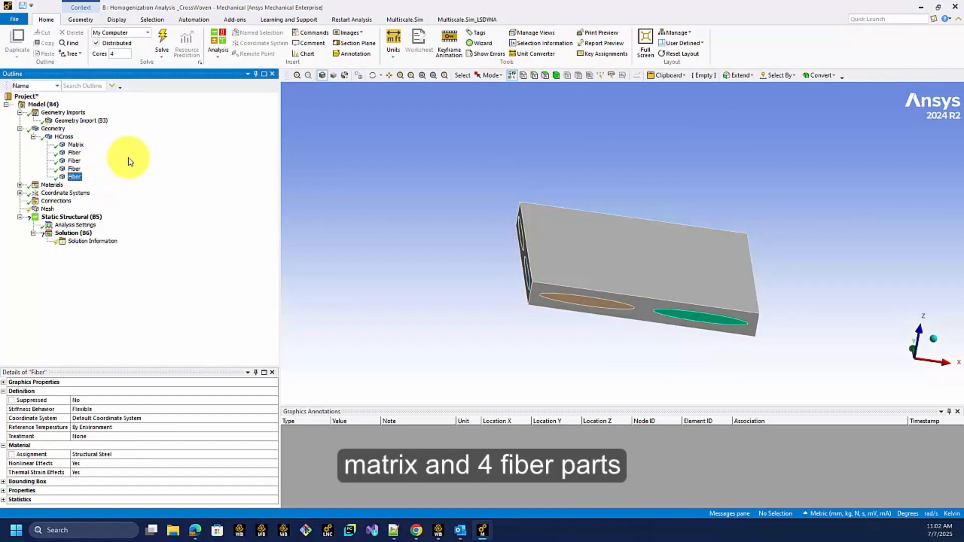
Step: Assign the Epoxy Resin(Elastic) material to the Matrix body
left_click(76, 145)
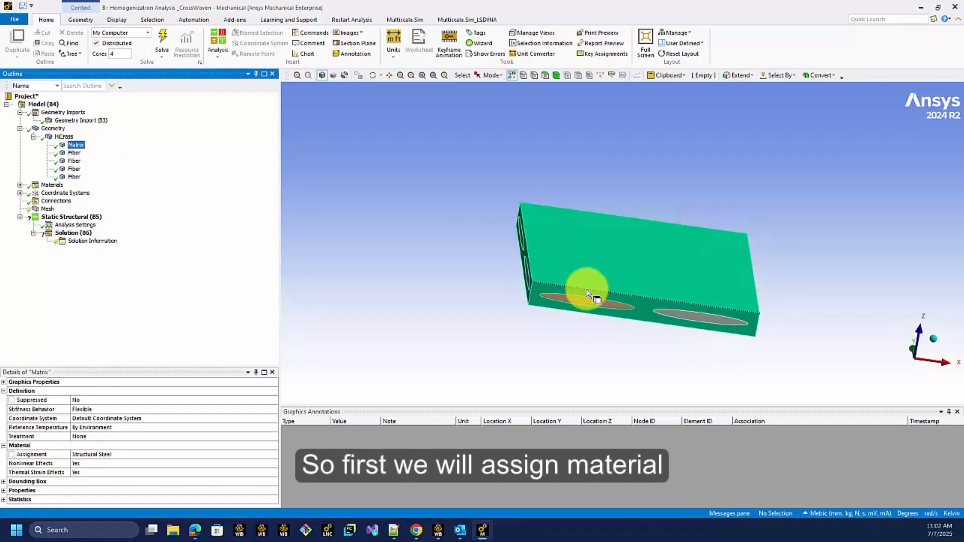
middle_click_drag(581, 291, 662, 287)
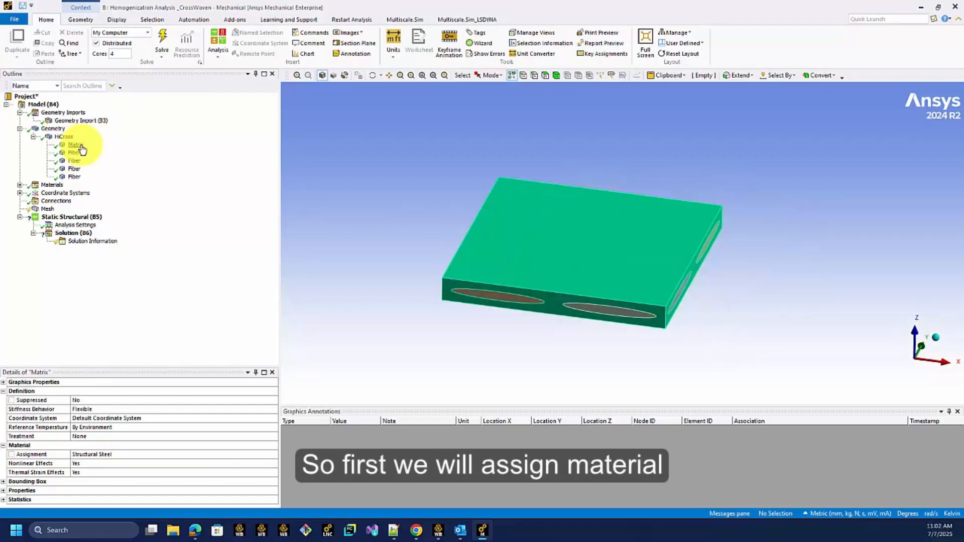
left_click(75, 144)
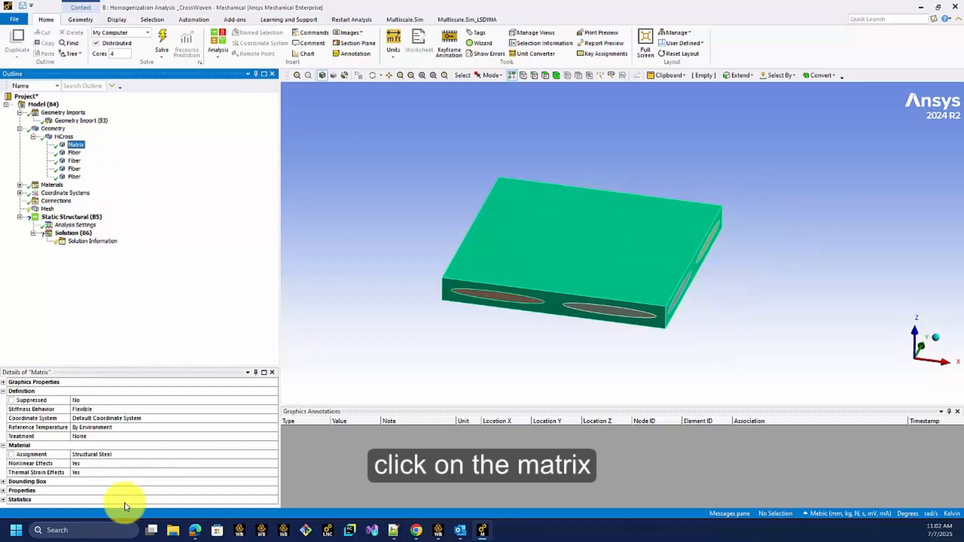
left_click(266, 455)
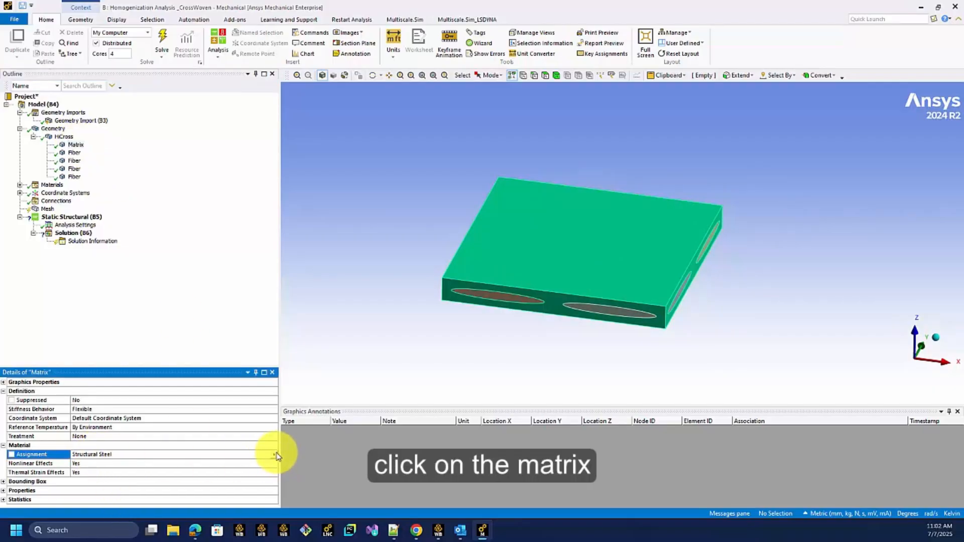
left_click(277, 455)
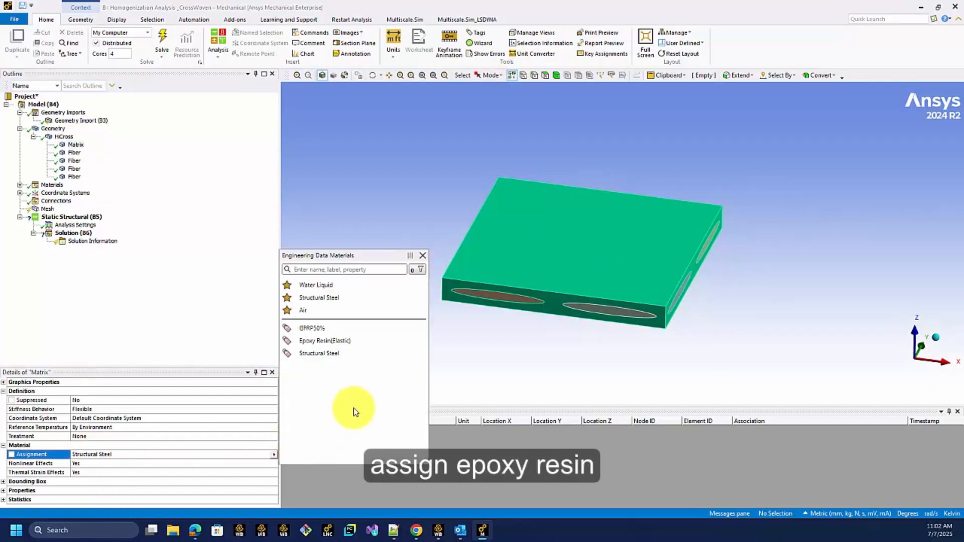
left_click(349, 346)
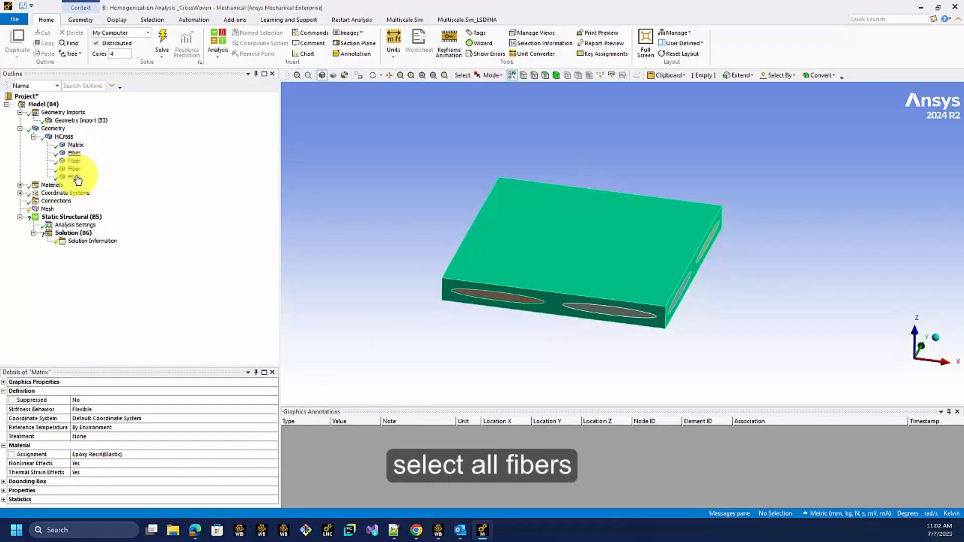
Step: Assign the GFRP50% material to all four Fiber bodies at once
left_click(75, 153)
left_click(77, 177, "shift")
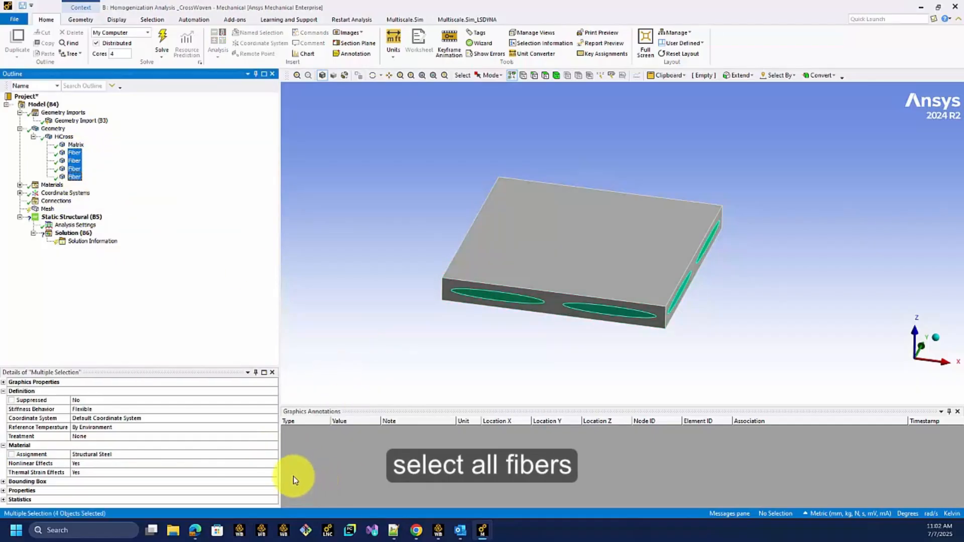
left_click(267, 454)
left_click(274, 454)
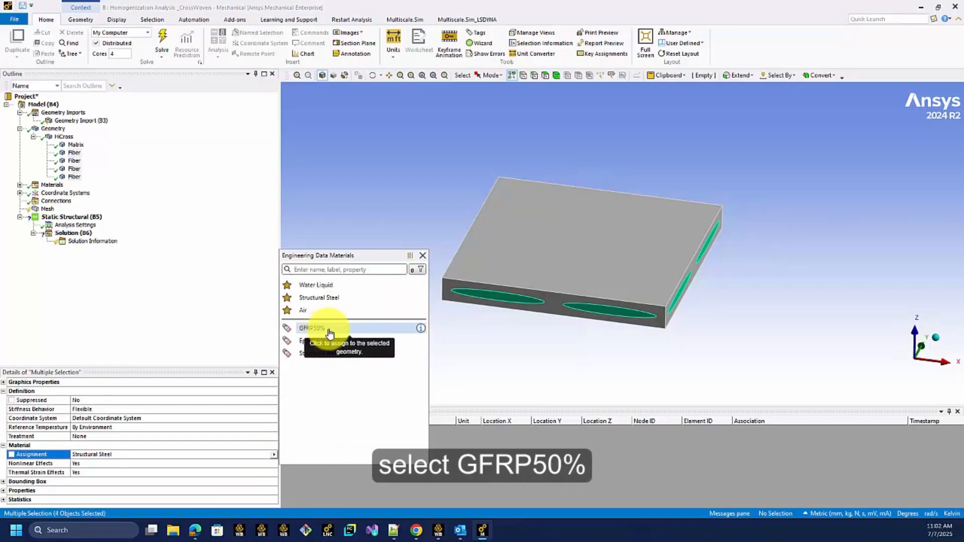
left_click(312, 328)
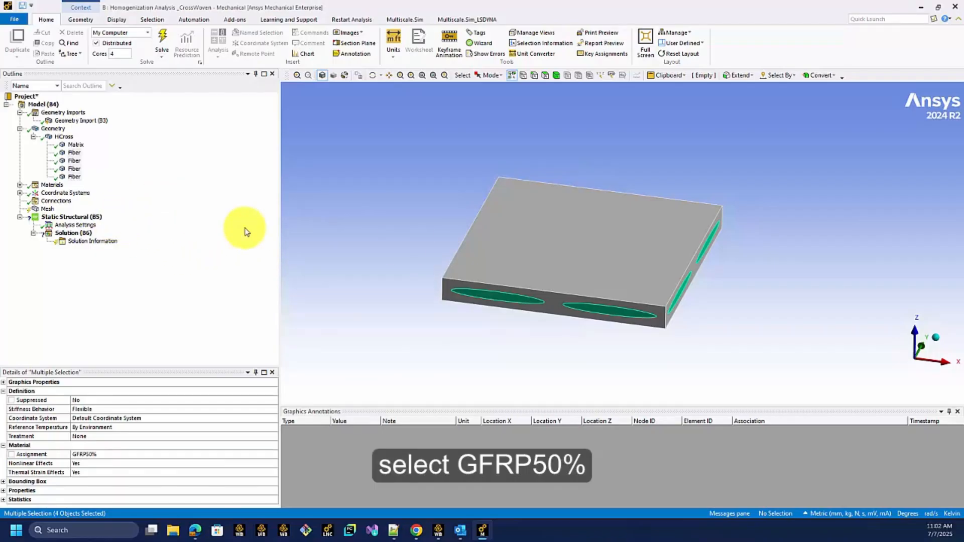
Step: Add an Element Orientation object to the geometry for defining the fiber directions
middle_click_drag(513, 286, 344, 200)
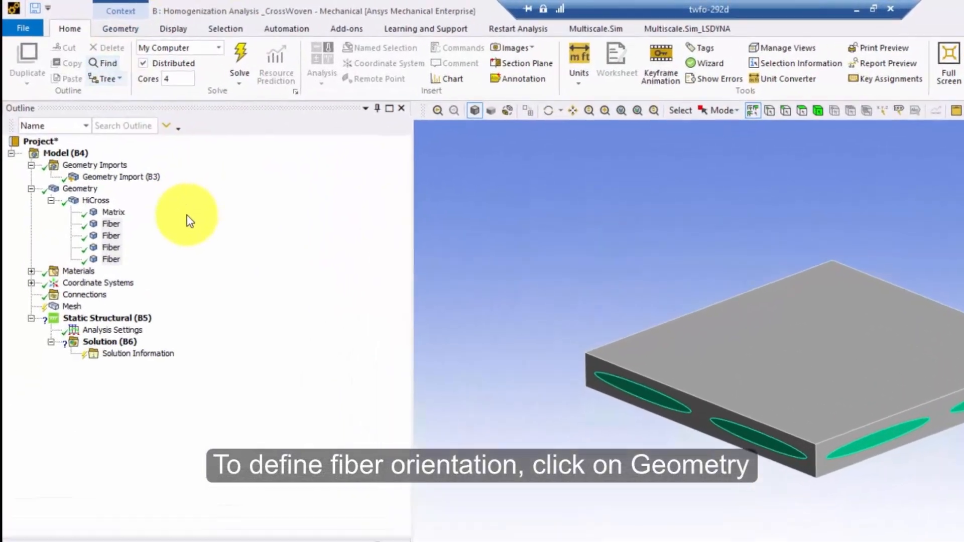
left_click(125, 29)
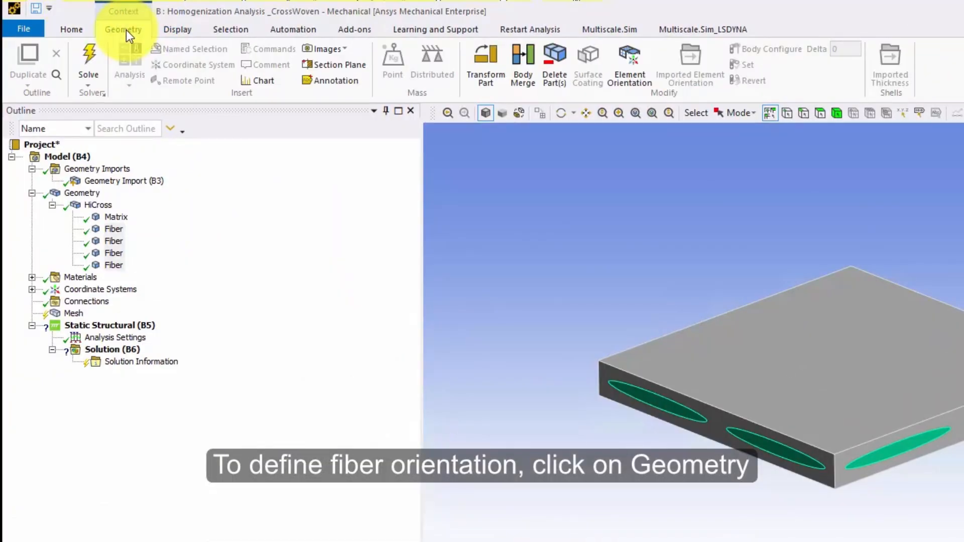
left_click(629, 79)
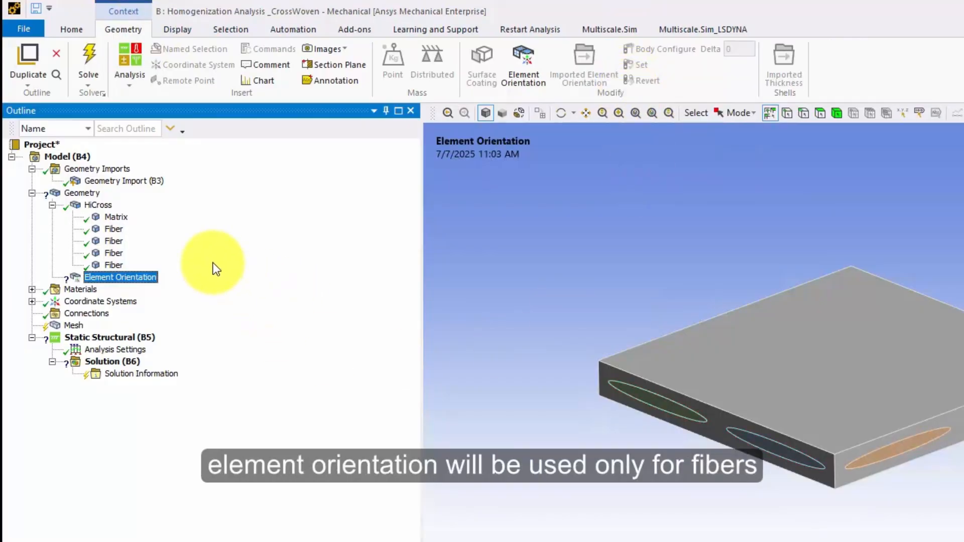
Step: Hide the Matrix body and the last three Fiber bodies, leaving only the first fiber shown
left_click(123, 222)
right_click(123, 222)
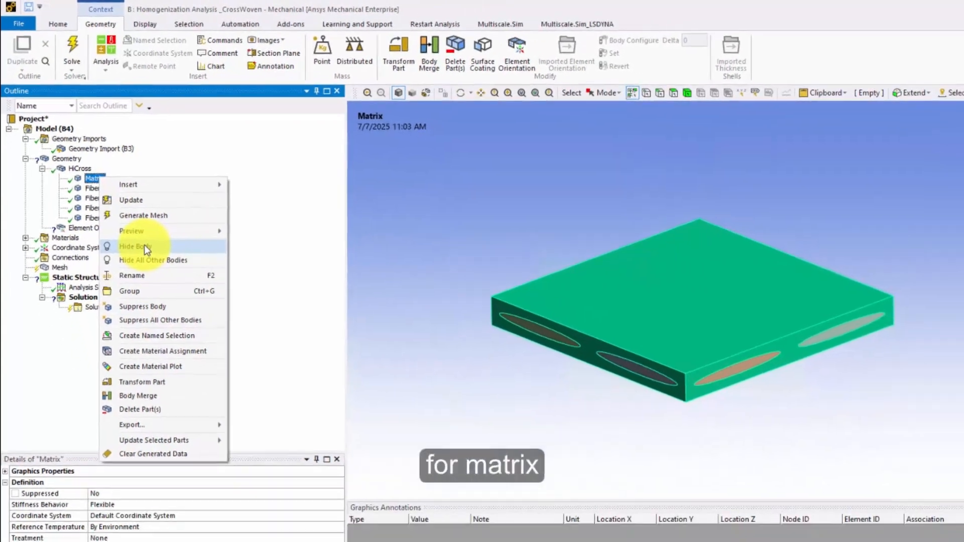
left_click(176, 298)
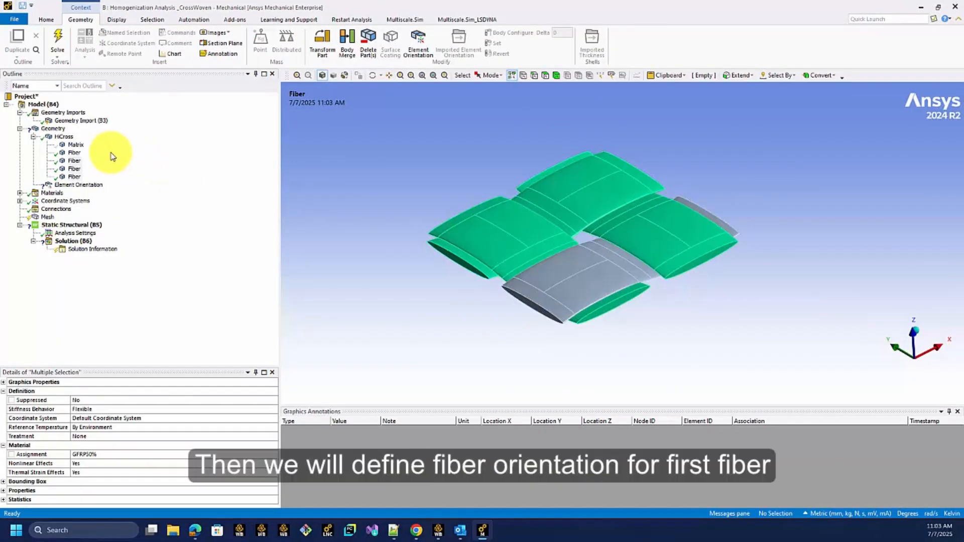
left_click(75, 161)
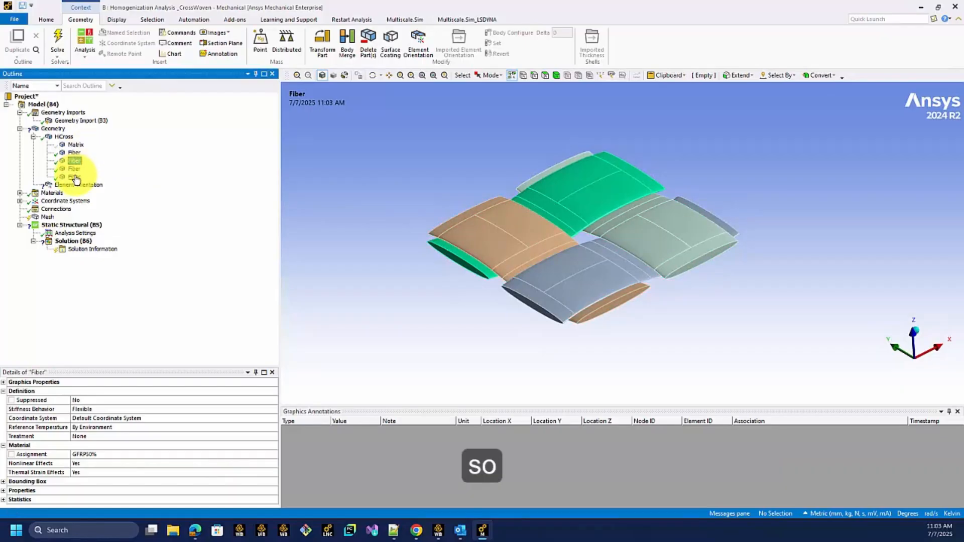
left_click(75, 177, "shift")
right_click(75, 177)
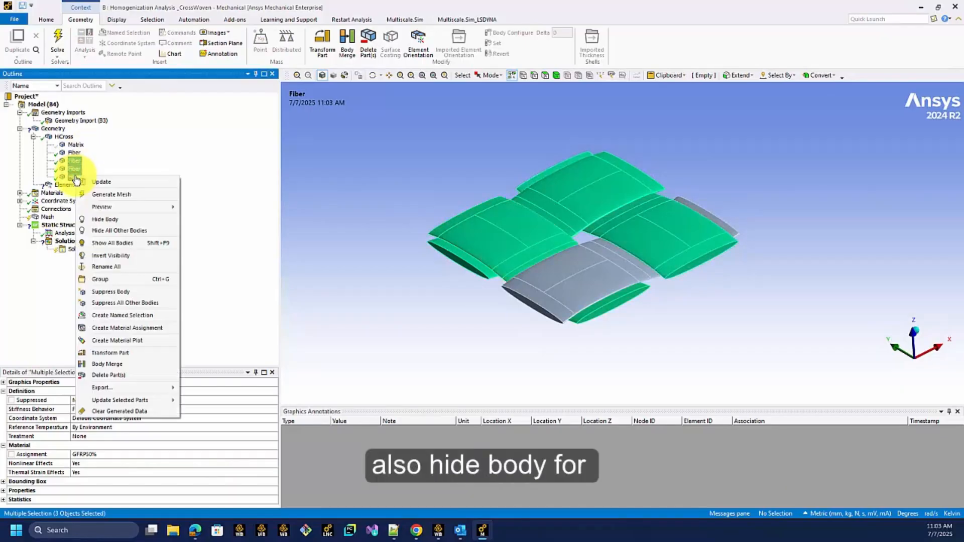
left_click(120, 224)
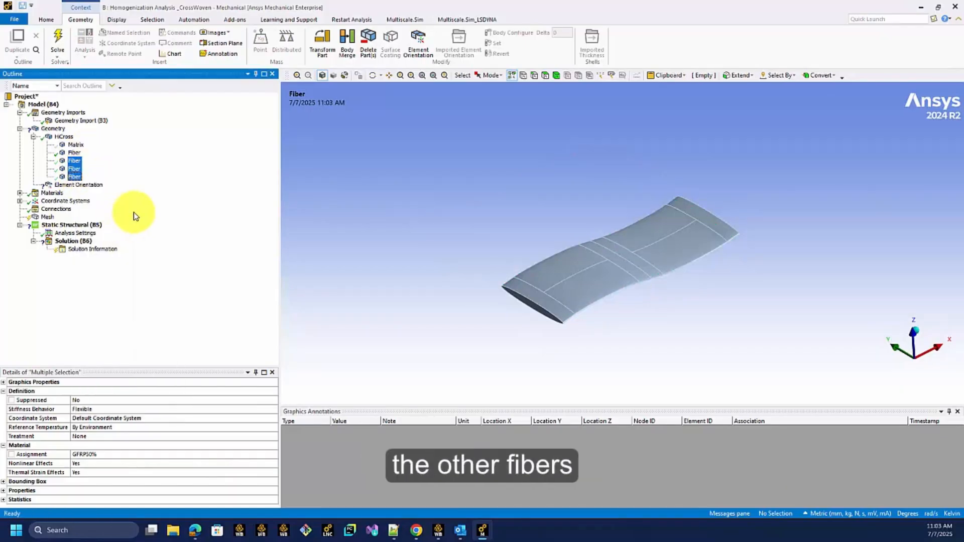
Step: Scope the existing Element Orientation to the first fiber body
left_click(74, 153)
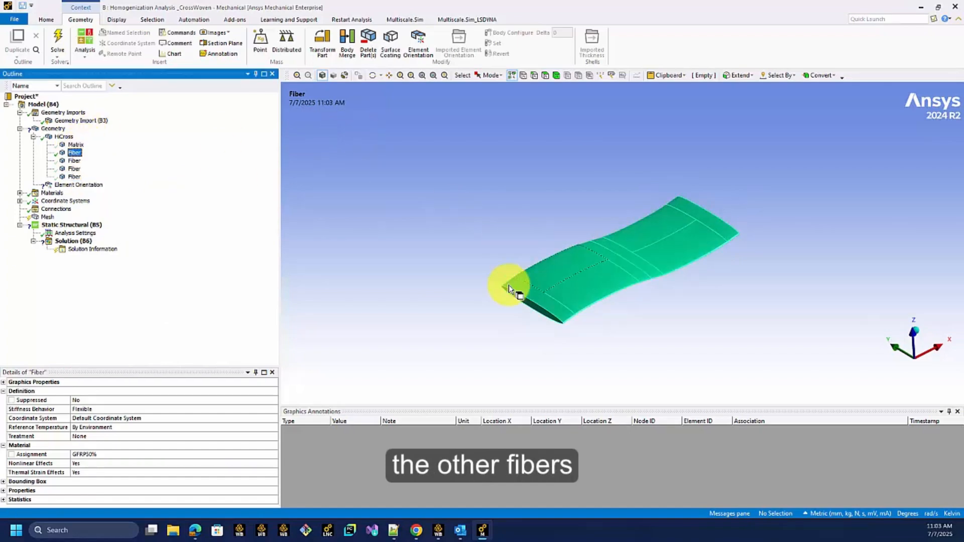
mouse_move(507, 287)
middle_mouse_down()
mouse_move(508, 265)
mouse_move(476, 275)
mouse_move(519, 273)
mouse_move(497, 274)
middle_mouse_up()
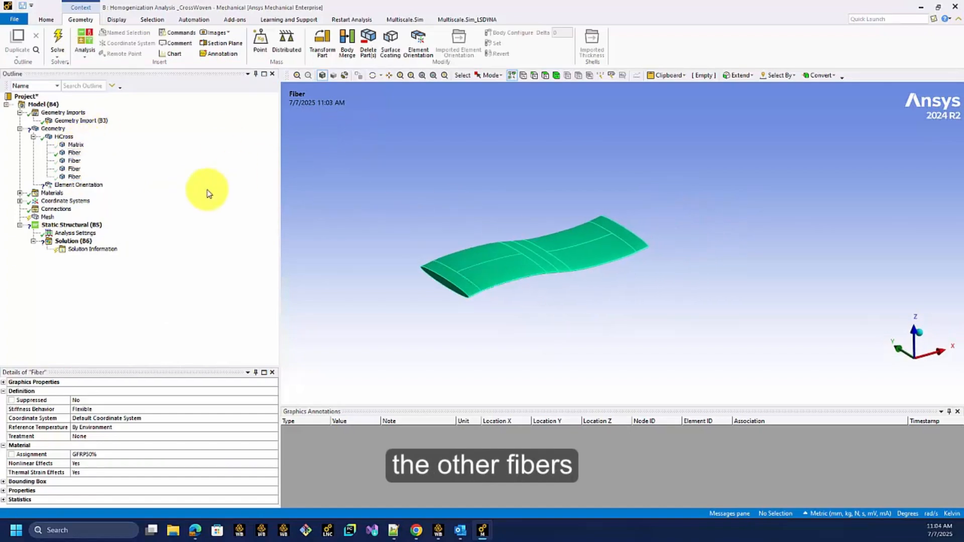
left_click(96, 186)
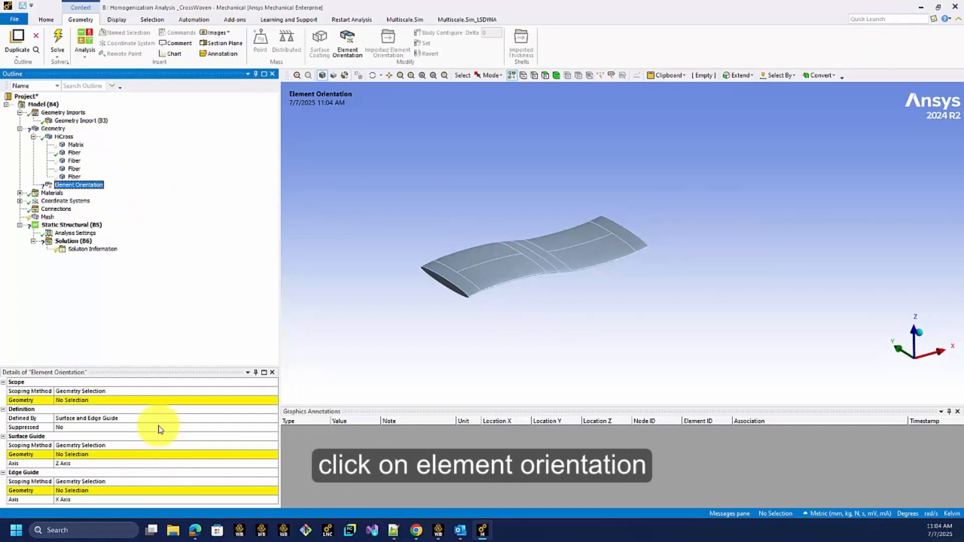
left_click(106, 401)
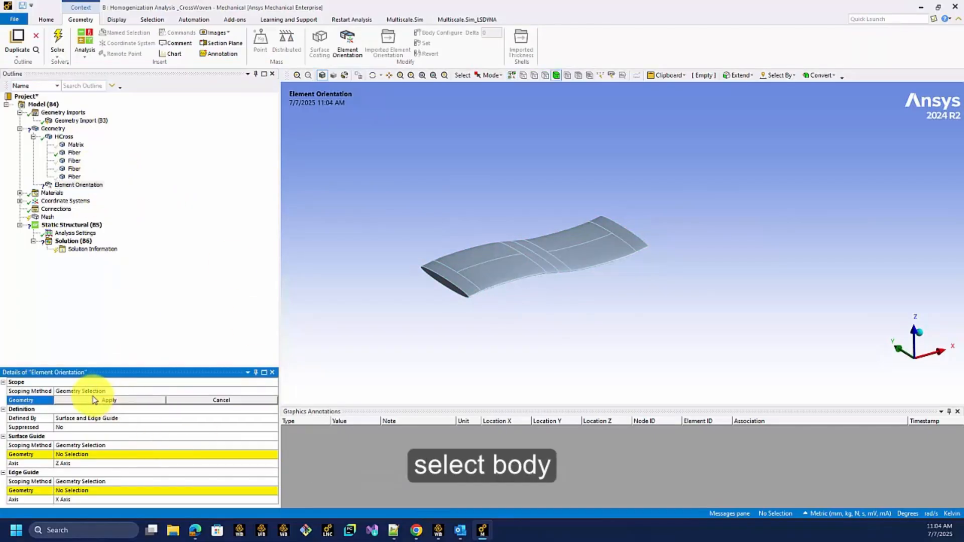
left_click(556, 75)
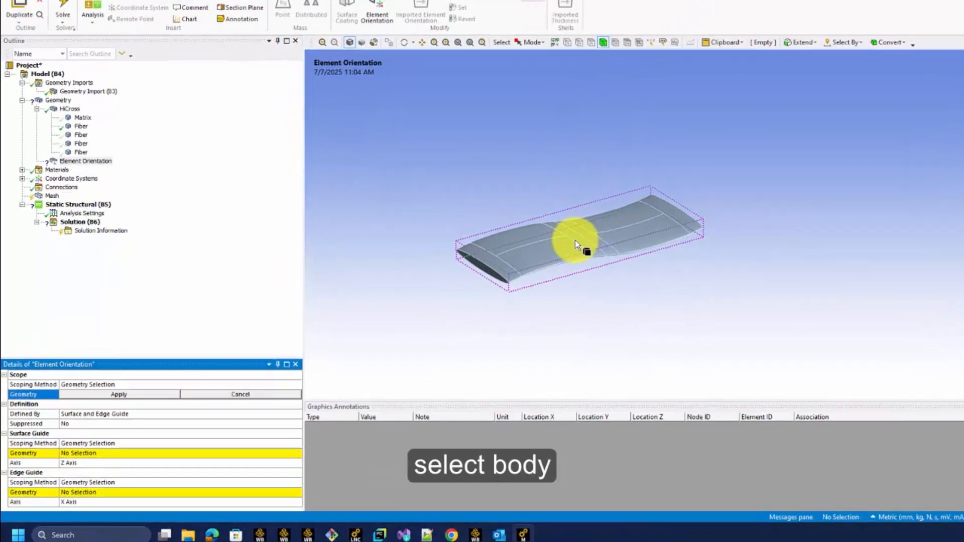
left_click(533, 262)
left_click(194, 371)
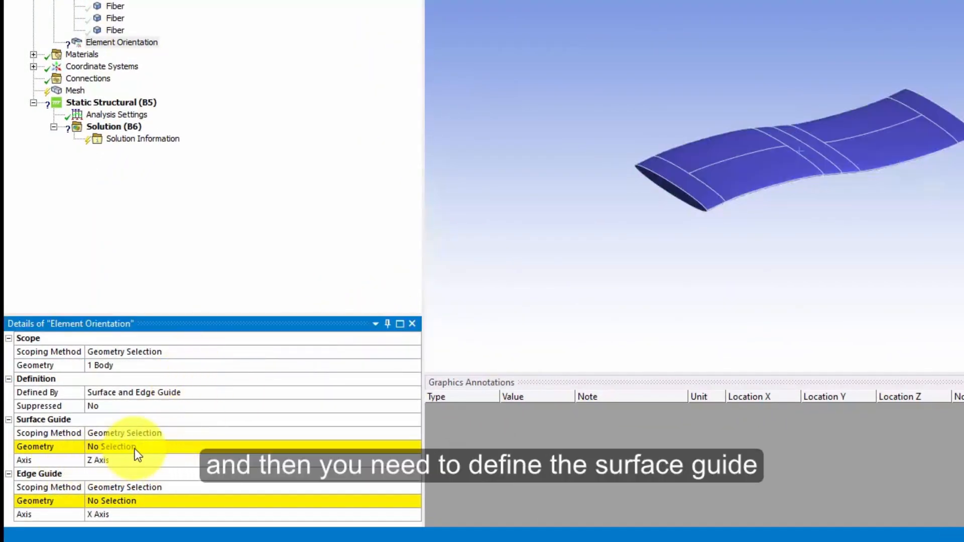
Step: Define the Element Orientation's Z Axis surface guide with all eight upper faces of the first fiber
scroll(833, 212, "up", 3)
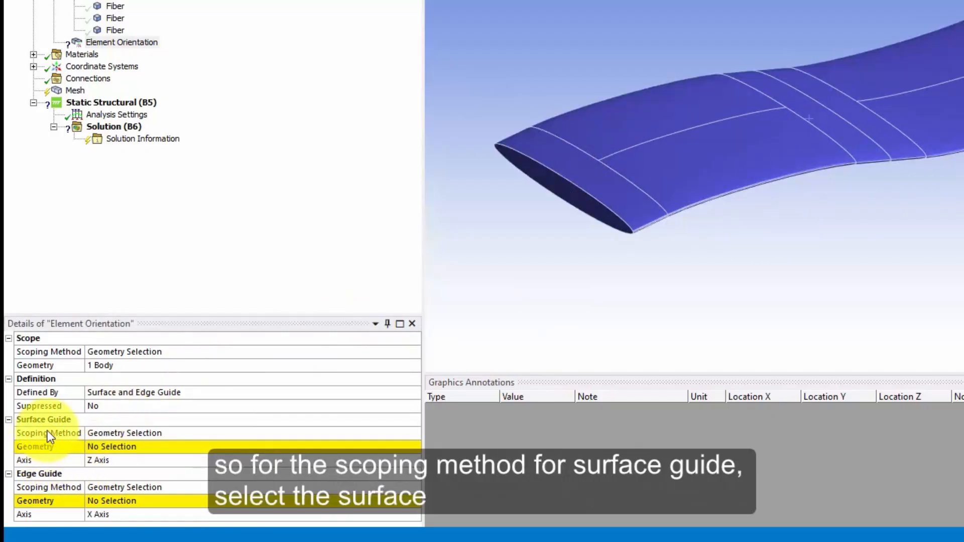
left_click(160, 447)
left_click(161, 447)
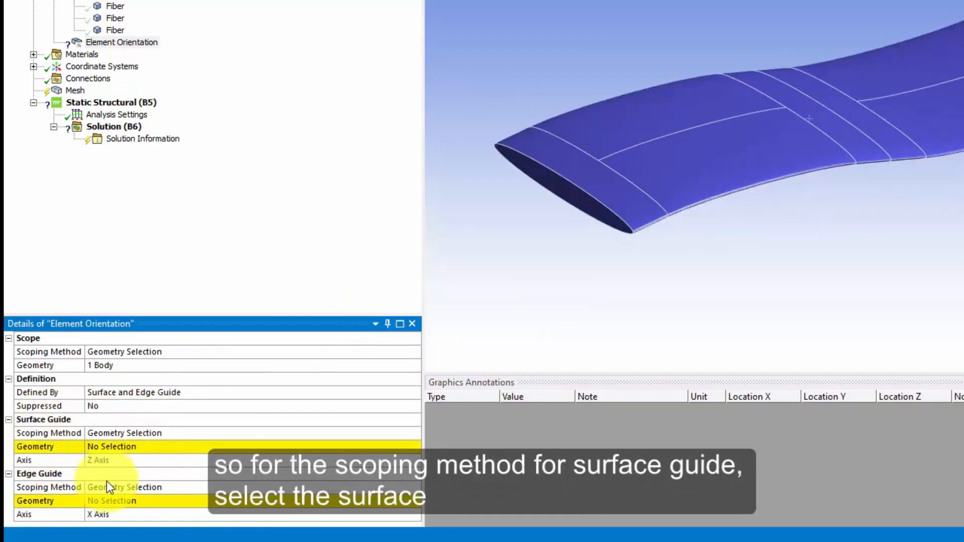
left_click(128, 446)
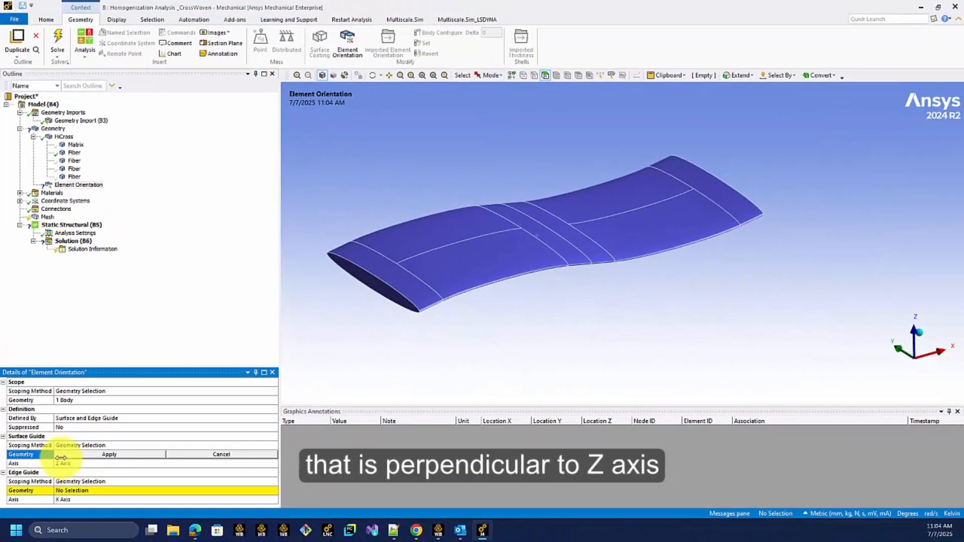
left_click(422, 293)
left_click(423, 239, "ctrl")
left_click(462, 260, "ctrl")
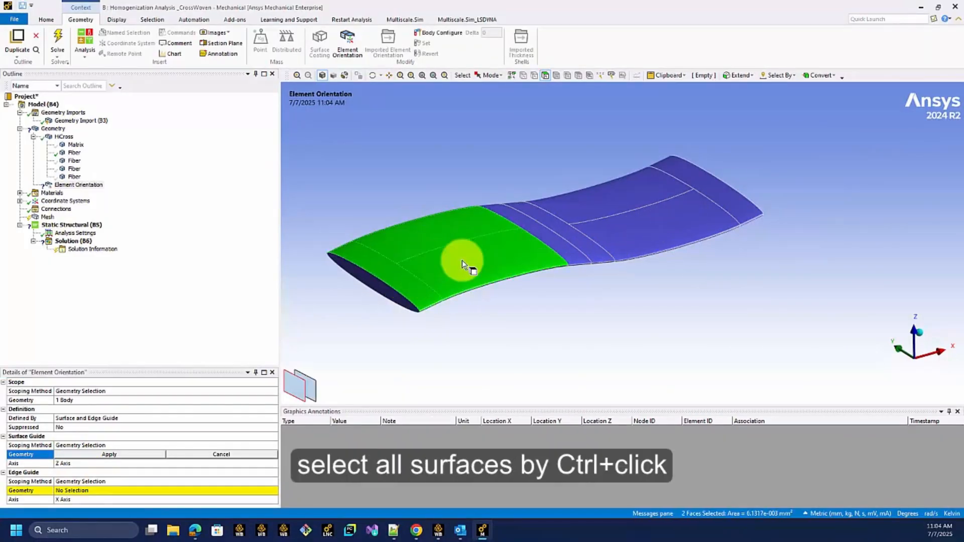
left_click(563, 241, "ctrl")
left_click(594, 208, "ctrl")
left_click(641, 220, "ctrl")
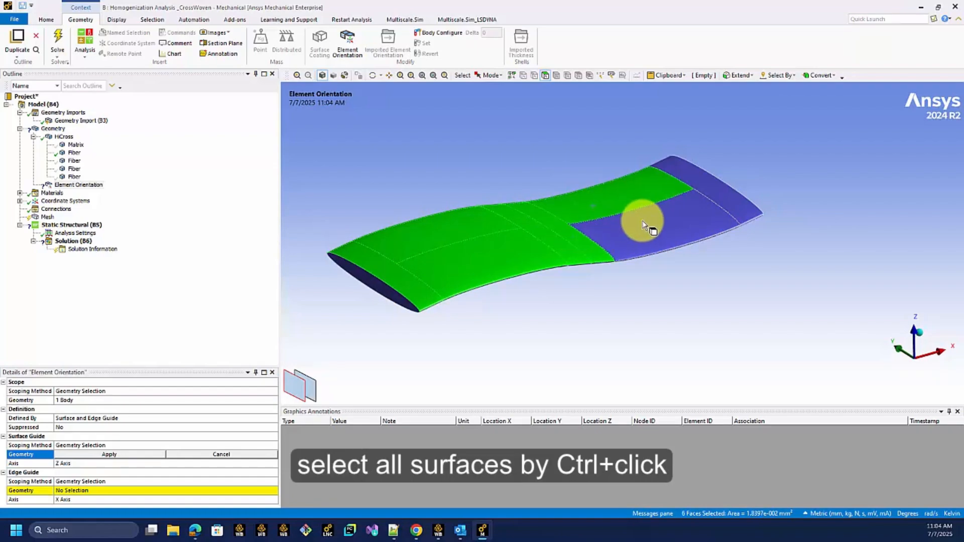
left_click(710, 211, "ctrl")
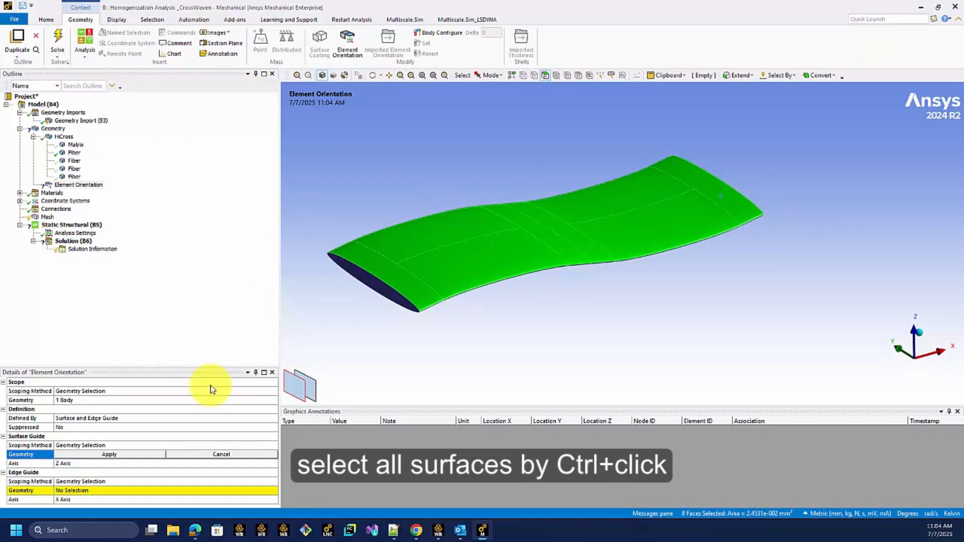
left_click(142, 456)
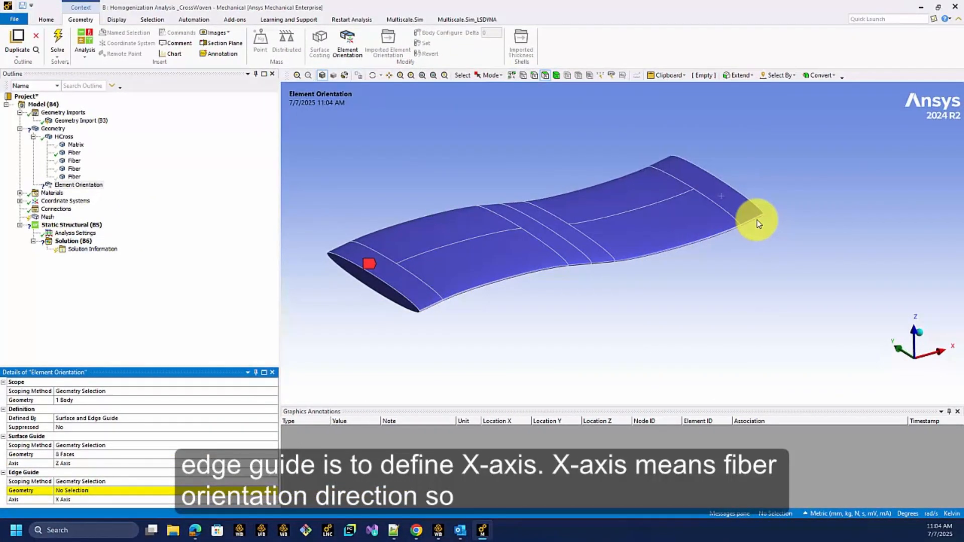
Step: Define the X Axis edge guide with one lengthwise side edge of the first fiber, extended to its limits
left_click(104, 495)
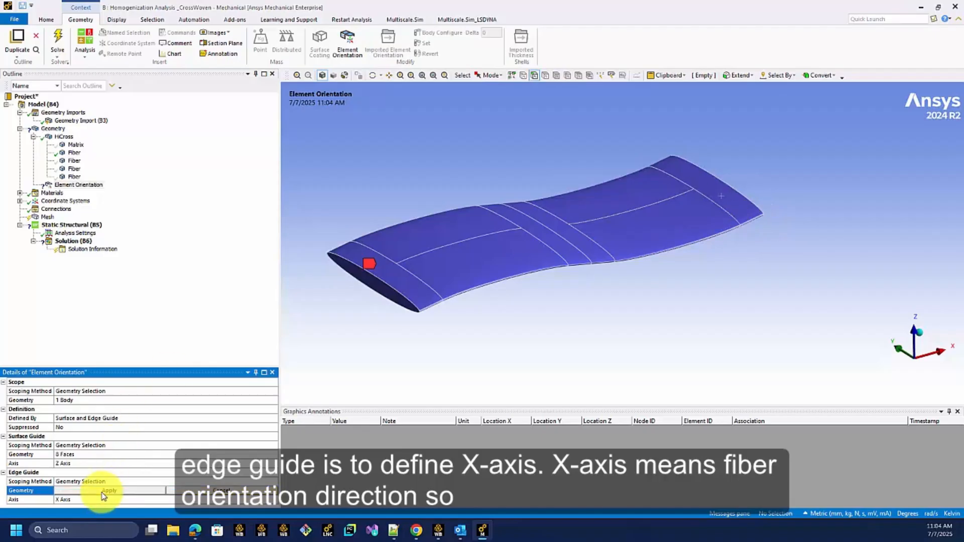
left_click(534, 77)
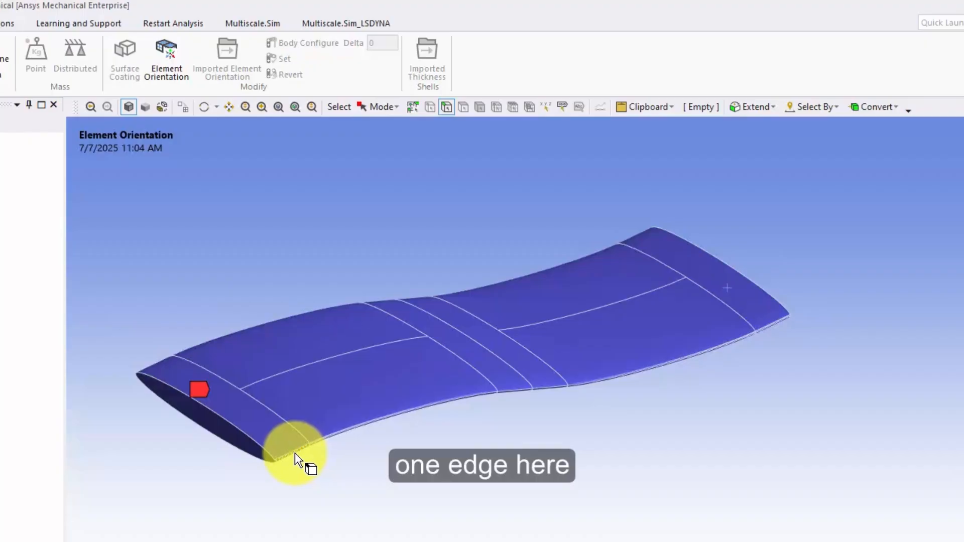
left_click(295, 453)
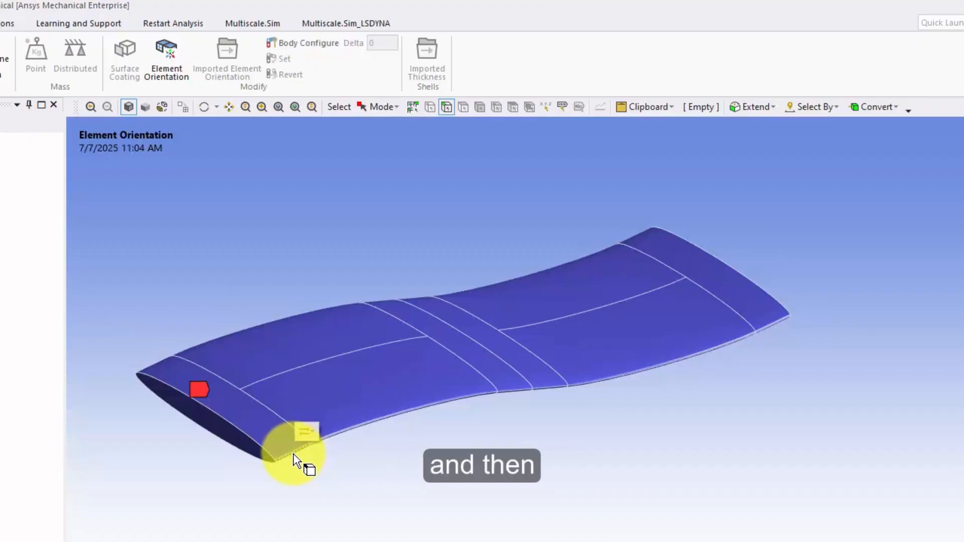
left_click(766, 111)
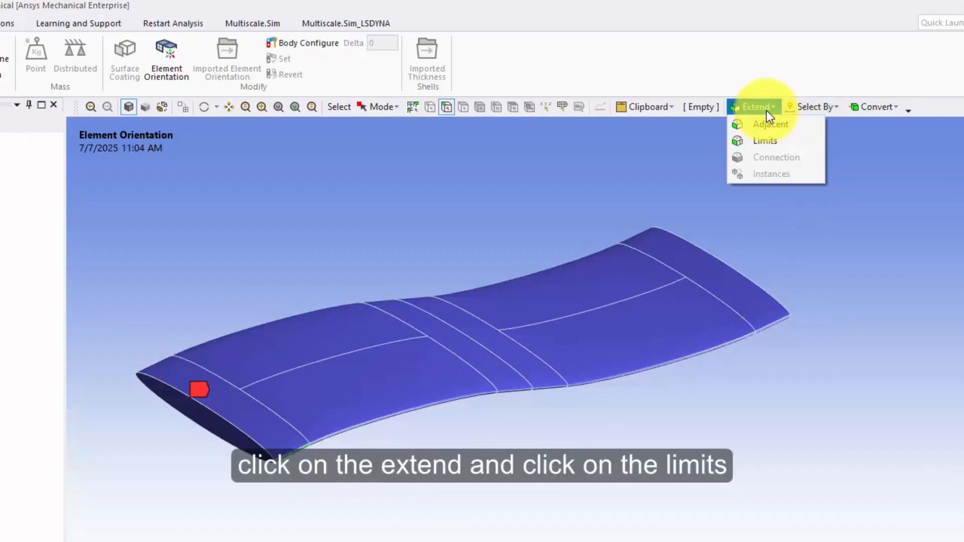
left_click(767, 145)
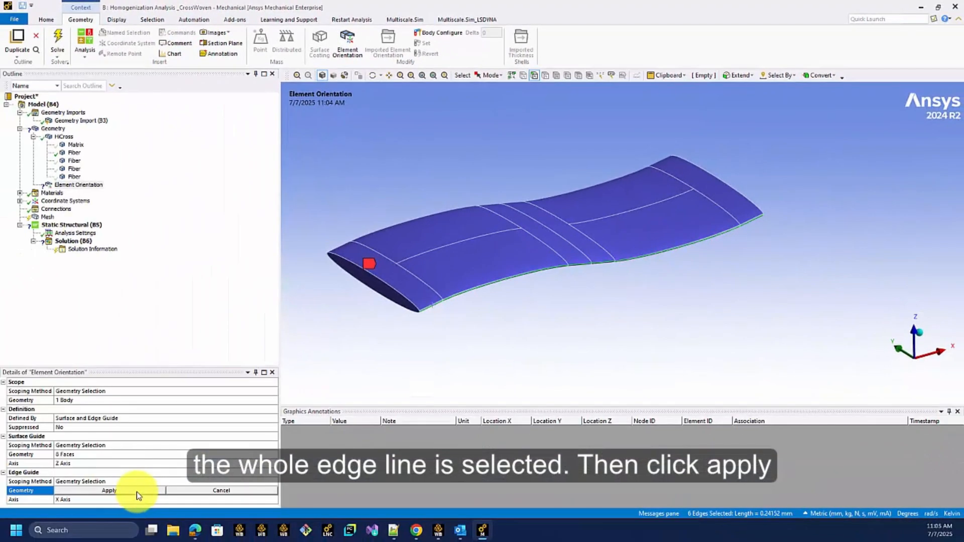
left_click(137, 492)
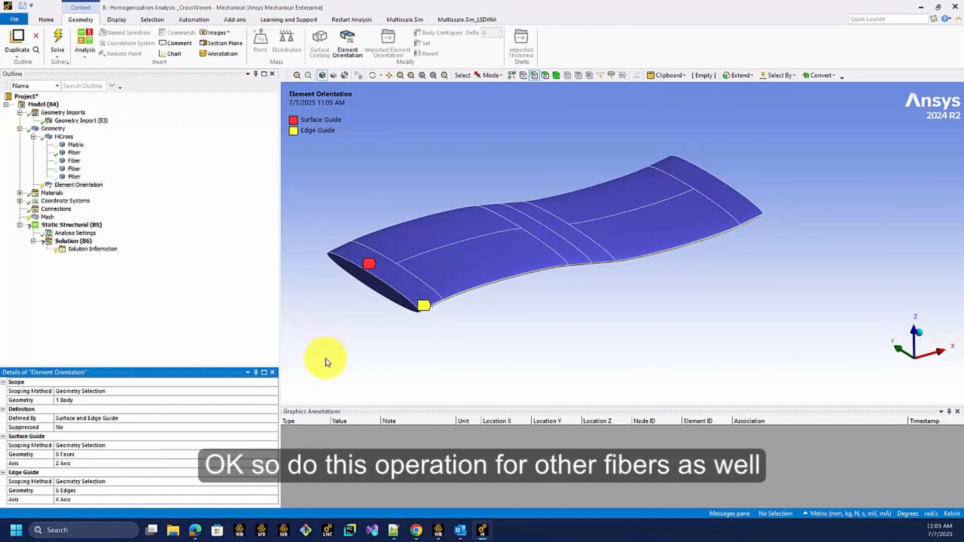
left_click(204, 230)
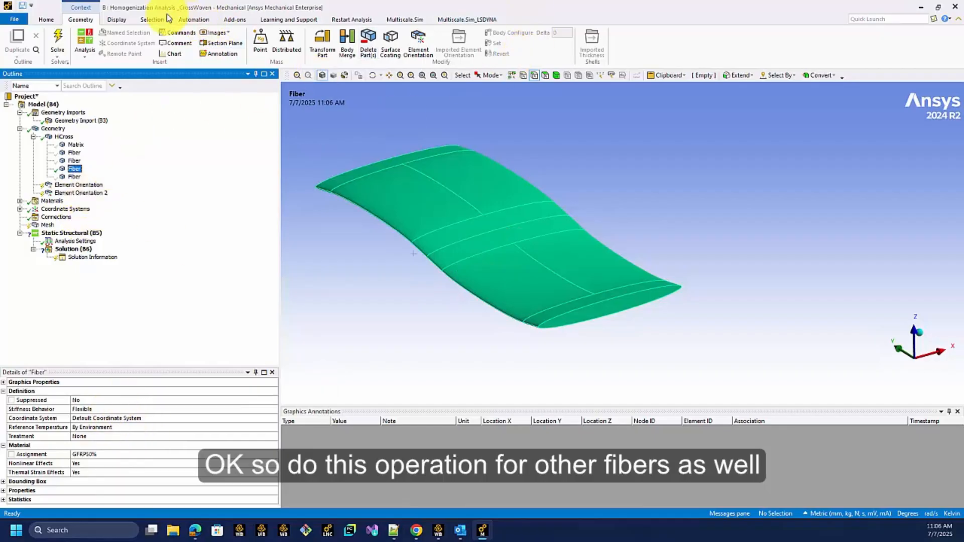
Step: Add another Element Orientation for the third fiber and scope it to that fiber's body
left_click(418, 37)
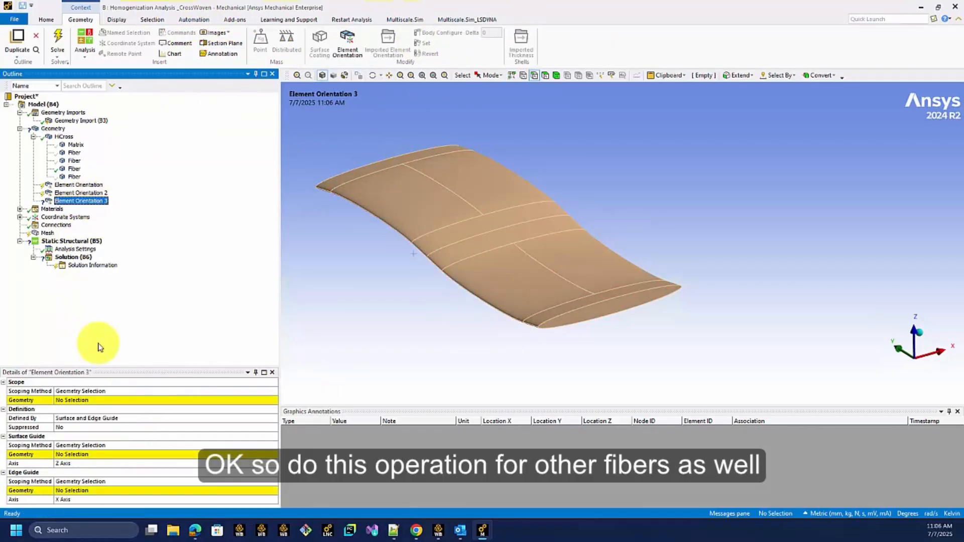
left_click(117, 401)
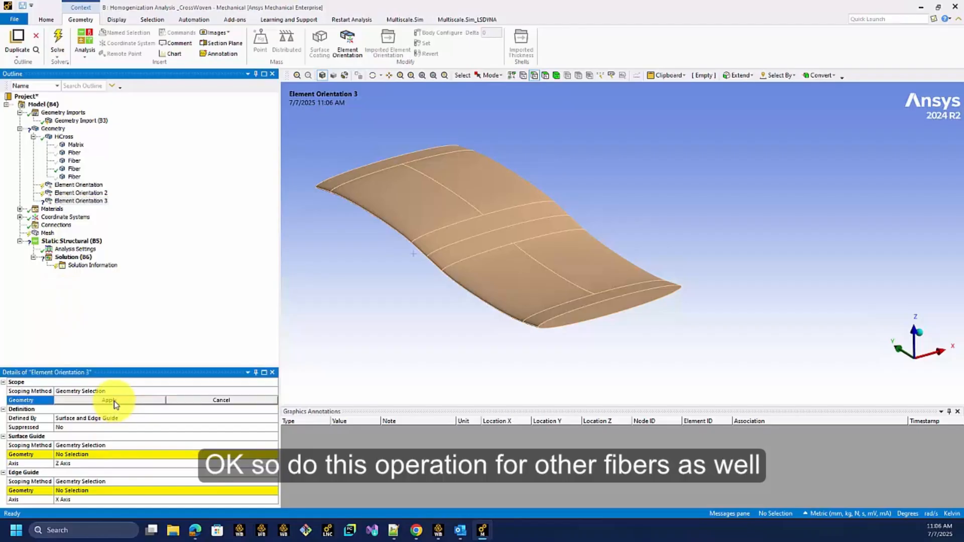
left_click(481, 247)
left_click(145, 402)
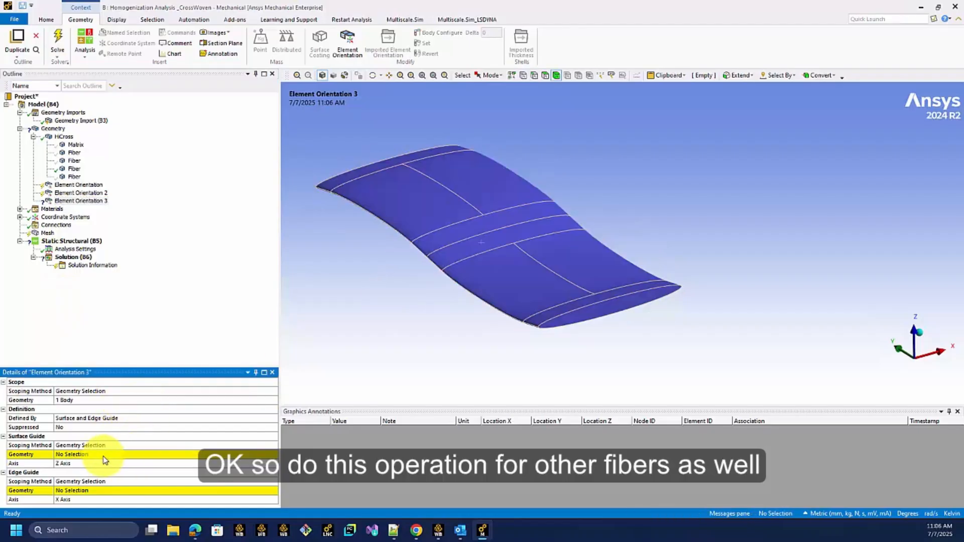
Step: Set the third fiber's eight upper faces as the Z Axis surface guide of its Element Orientation
left_click(119, 454)
mouse_move(352, 178)
left_mouse_down()
mouse_move(408, 201)
mouse_move(473, 182)
mouse_move(507, 232)
mouse_move(514, 263)
mouse_move(570, 264)
mouse_move(602, 297)
mouse_move(508, 317)
left_mouse_up()
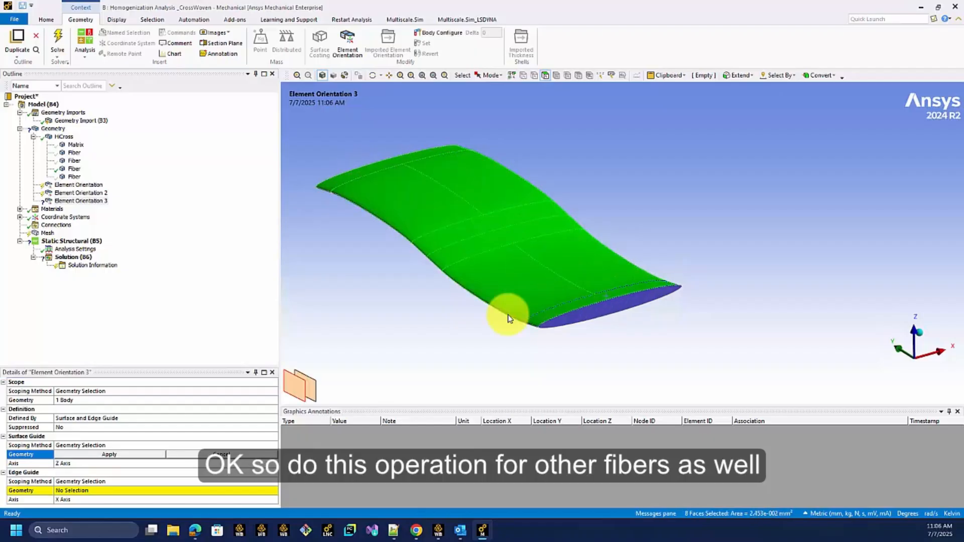
left_click(120, 455)
Step: Set the third fiber's X Axis edge guide to a lengthwise side edge, extended to its limits
left_click(123, 491)
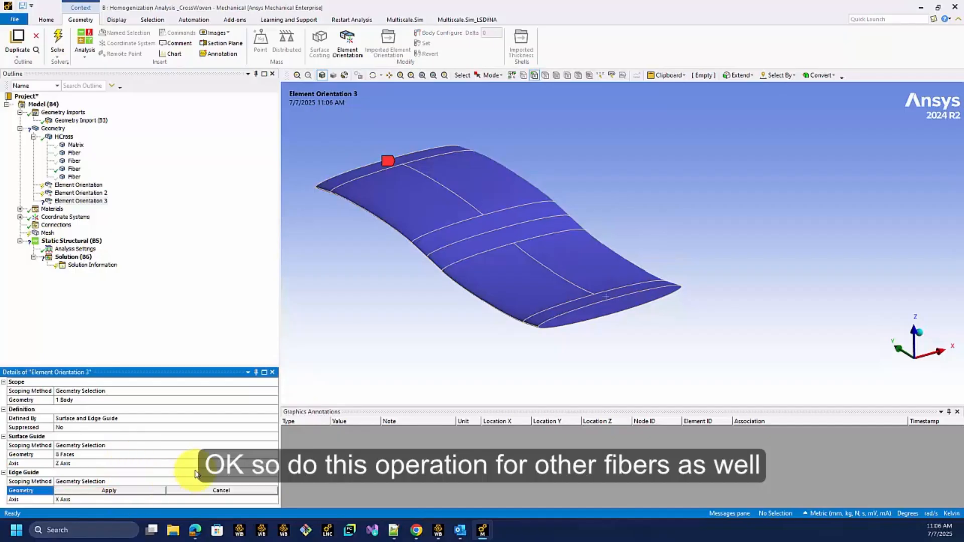
left_click(321, 191)
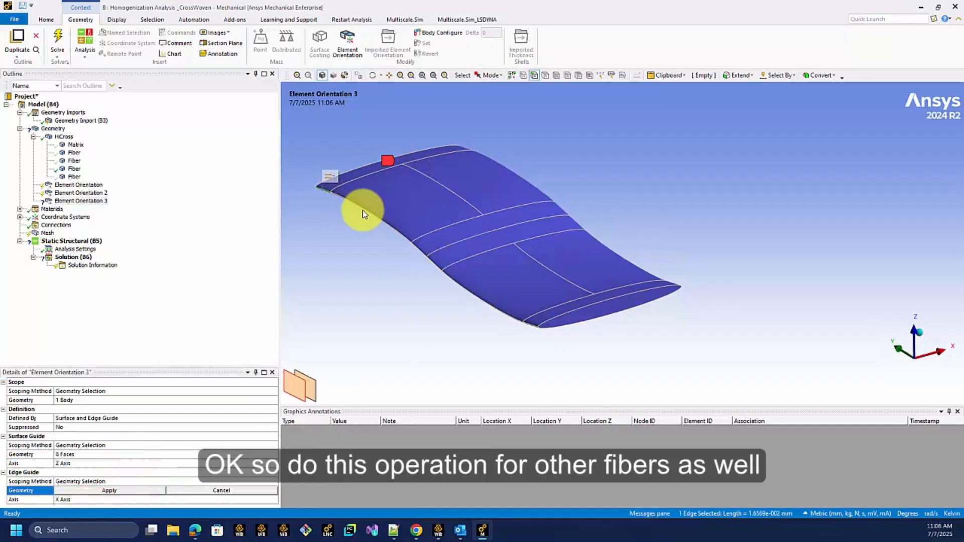
left_click(739, 75)
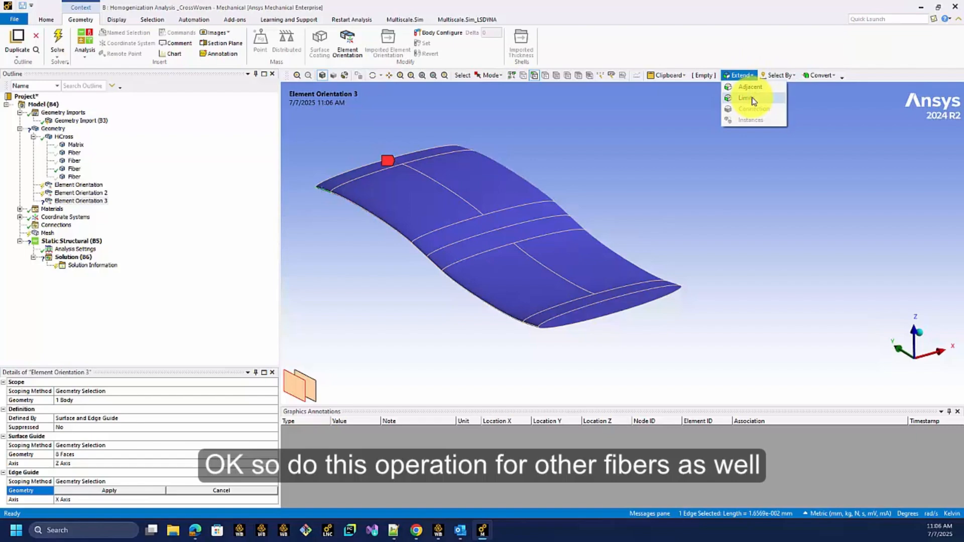
left_click(754, 99)
left_click(148, 493)
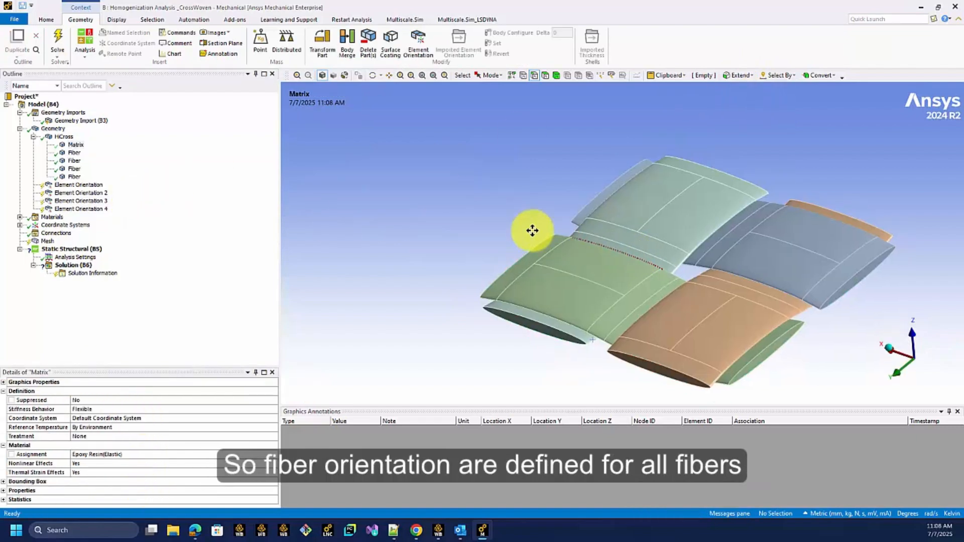
Step: Generate the orientations for all four element orientation objects, from Element Orientation through Element Orientation 4
middle_click_drag(532, 231, 469, 212, "ctrl")
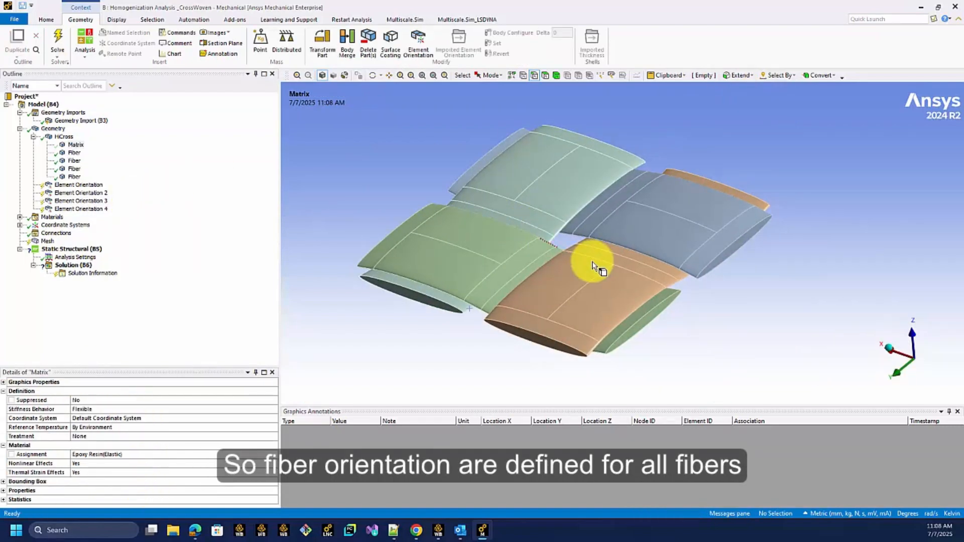
middle_click_drag(594, 272, 616, 270)
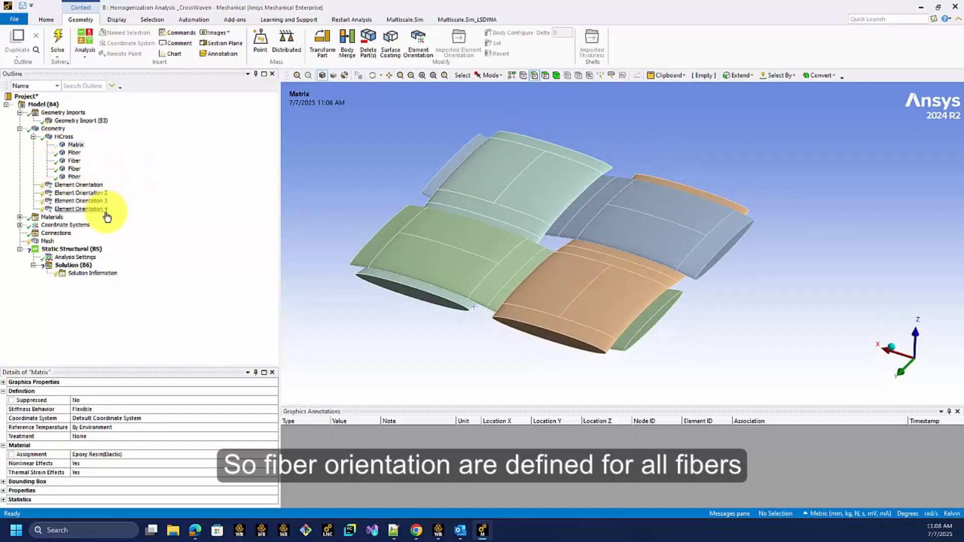
left_click(78, 184)
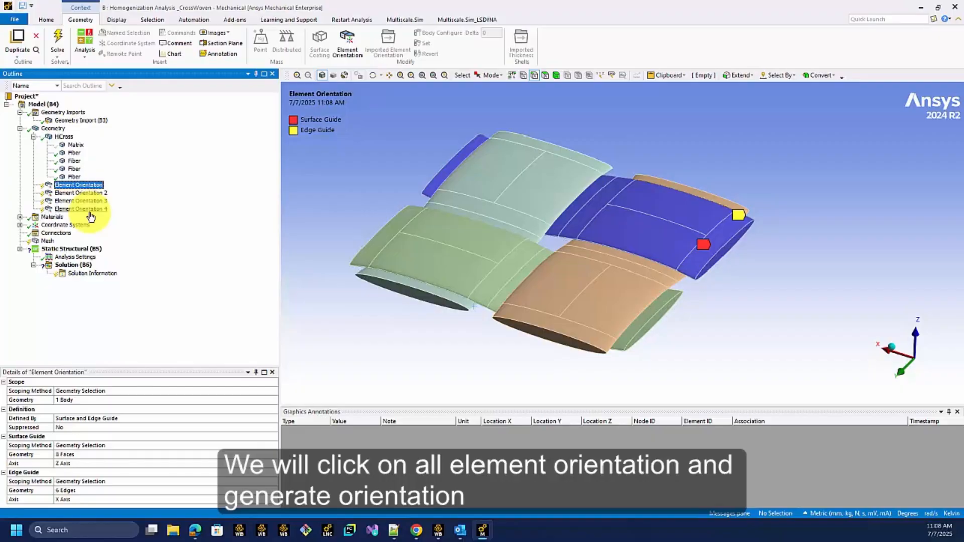
left_click(90, 210, "shift")
right_click(90, 215)
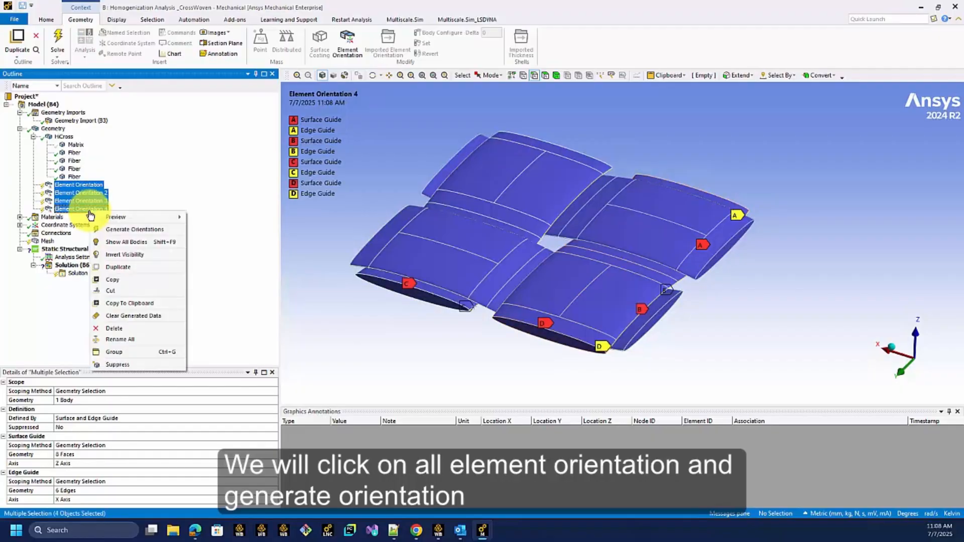
left_click(113, 230)
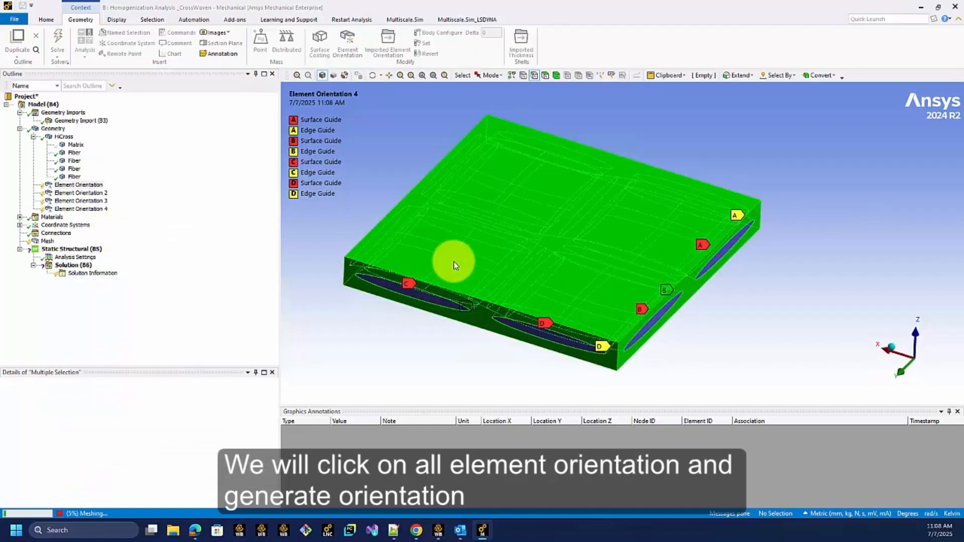
middle_click_drag(431, 340, 477, 327)
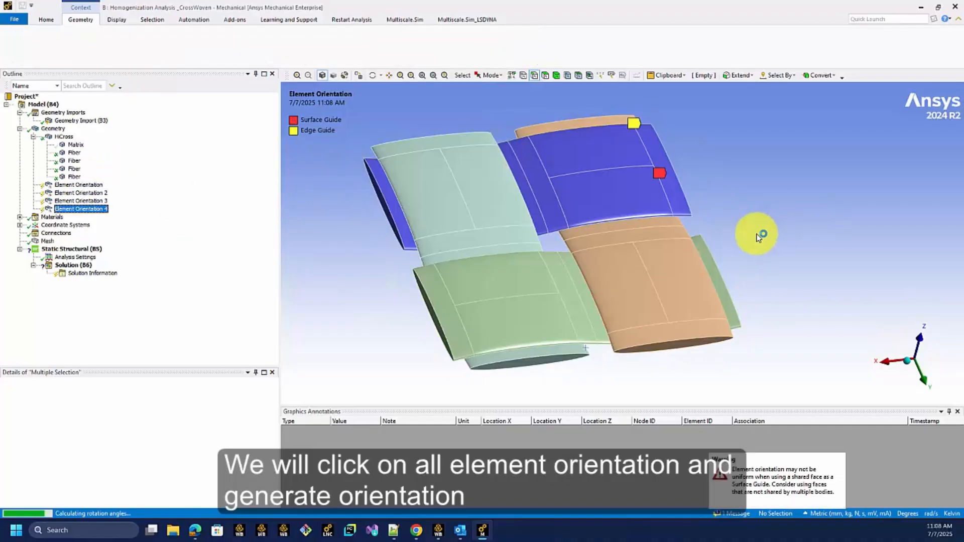
middle_click_drag(700, 263, 575, 220)
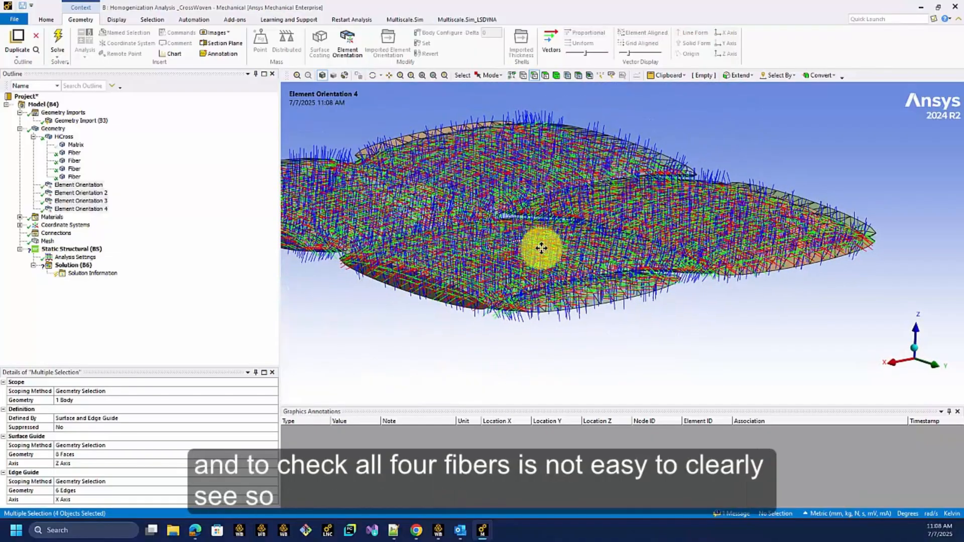
Step: Isolate the first fiber body under HiCross by hiding all other bodies
middle_click_drag(542, 249, 619, 249)
scroll(620, 250, "up", 2)
scroll(620, 250, "down", 5)
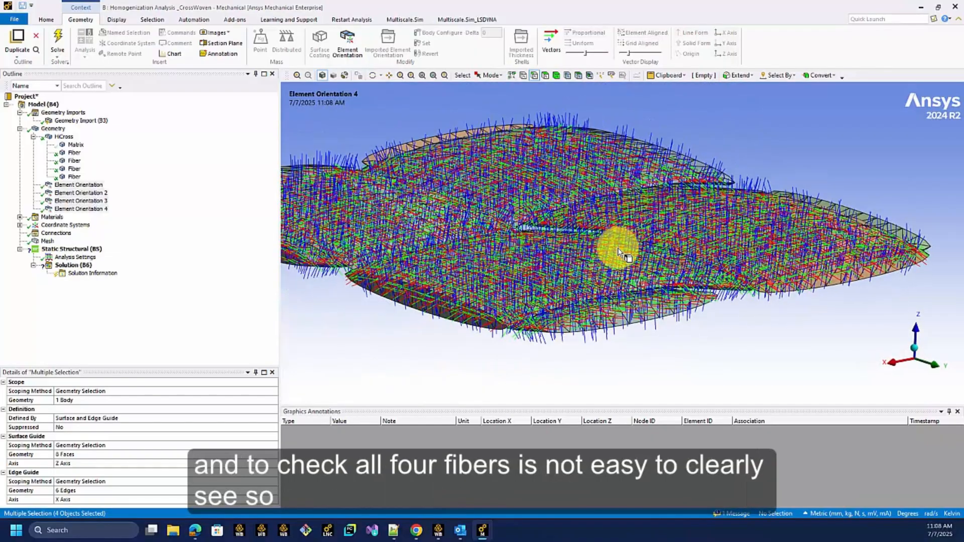
middle_click_drag(542, 280, 600, 306, "ctrl")
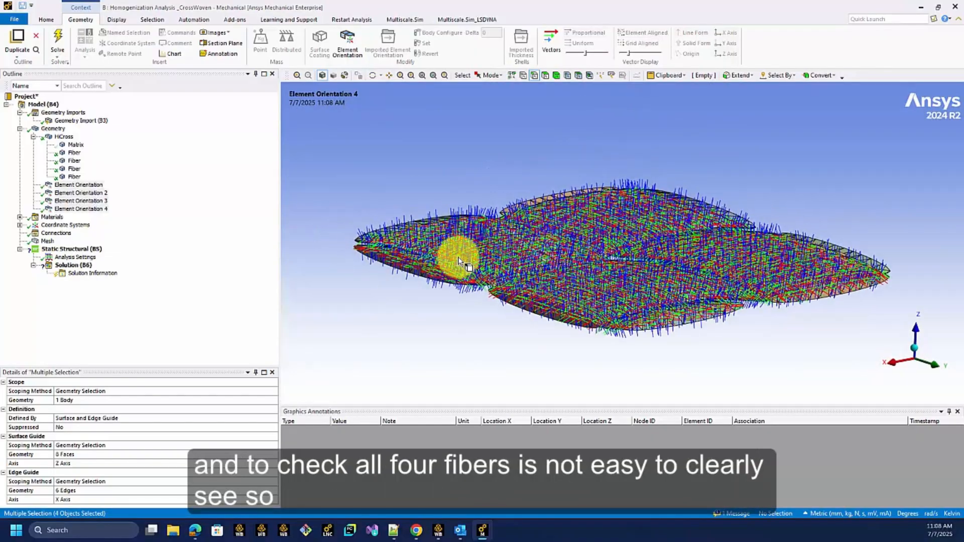
left_click(74, 153)
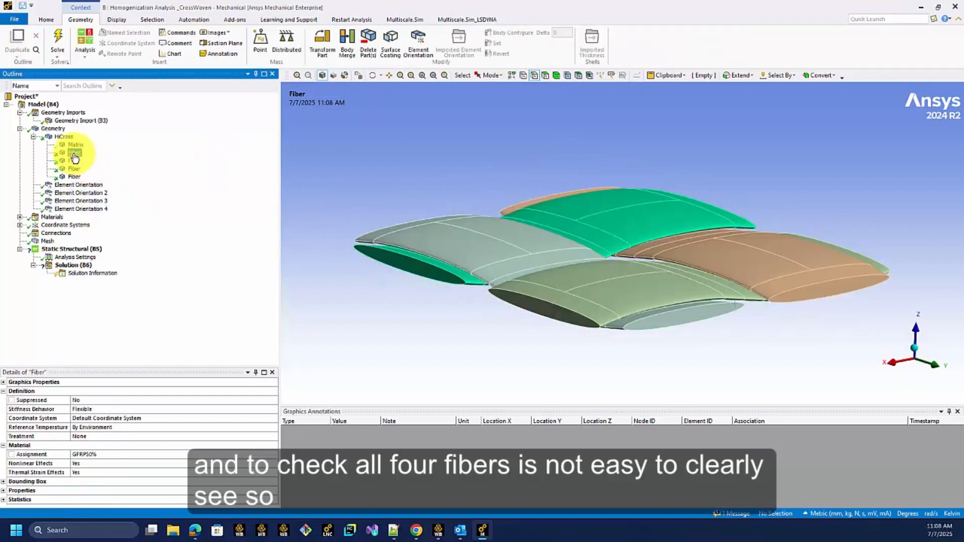
right_click(74, 155)
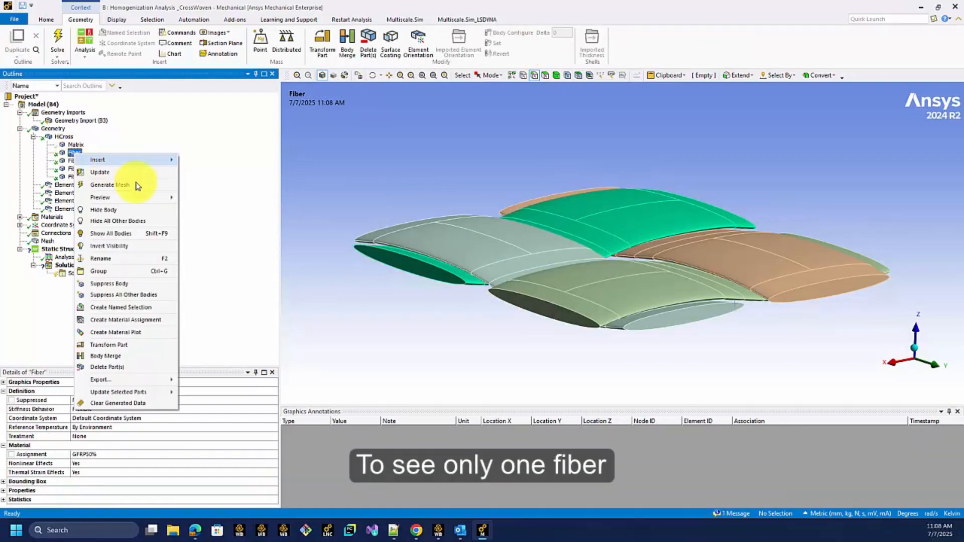
left_click(129, 224)
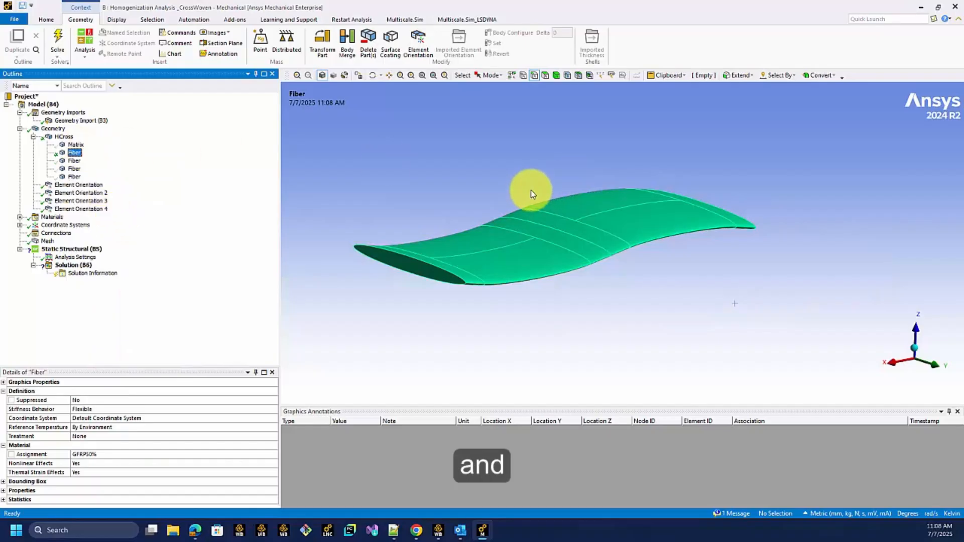
Step: Display the first Element Orientation and examine the direction of its X-axis vectors along the isolated fiber
middle_click_drag(532, 190, 282, 181)
left_click(84, 186)
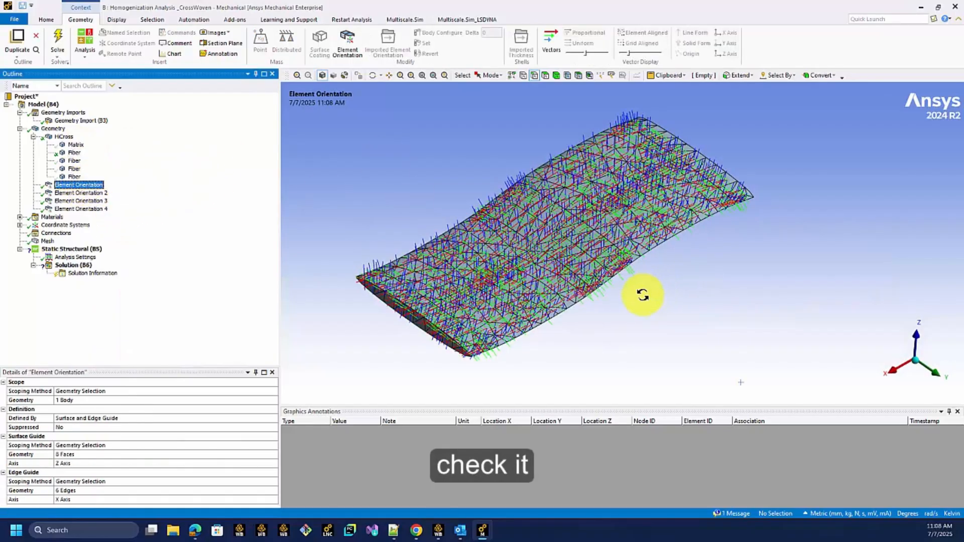
middle_click_drag(641, 295, 628, 161)
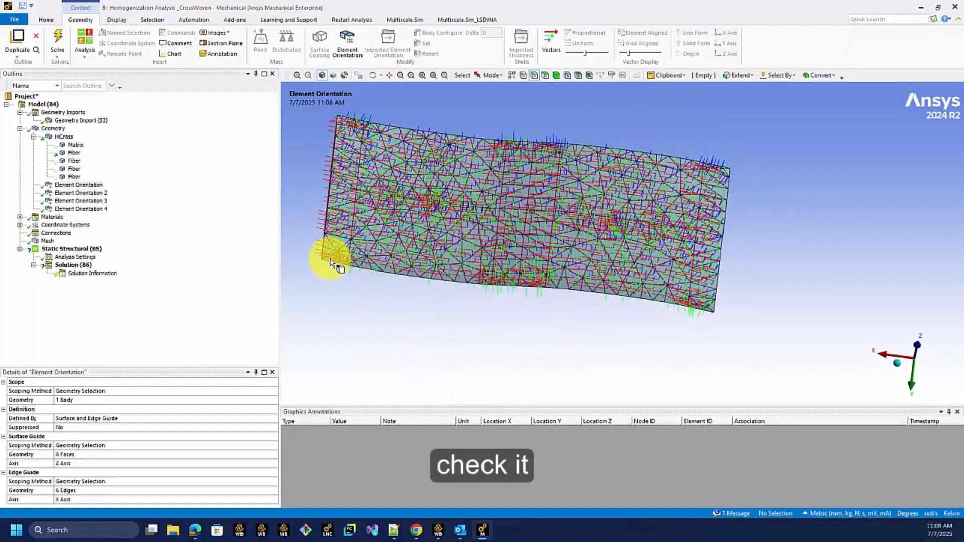
middle_click_drag(574, 306, 571, 274)
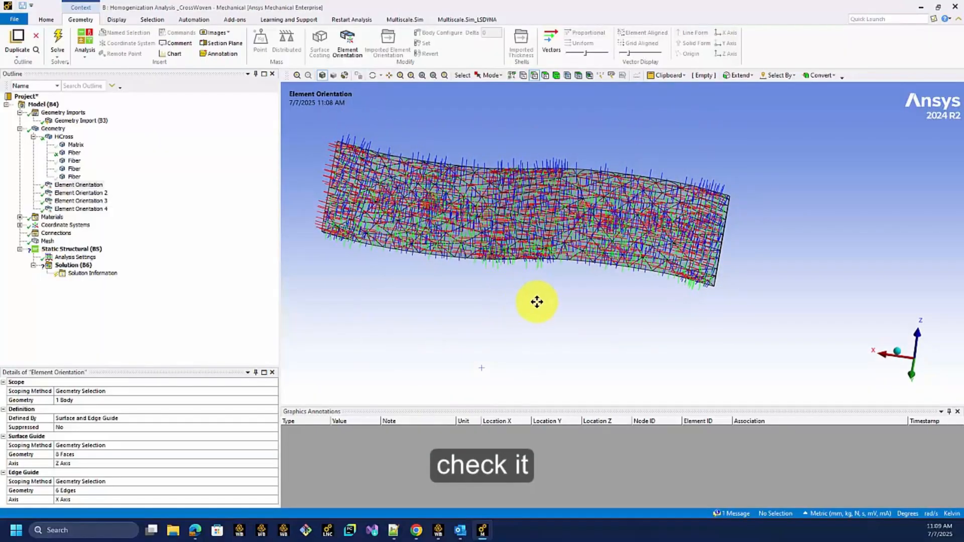
middle_click_drag(537, 302, 366, 333, "ctrl")
scroll(408, 228, "up", 4)
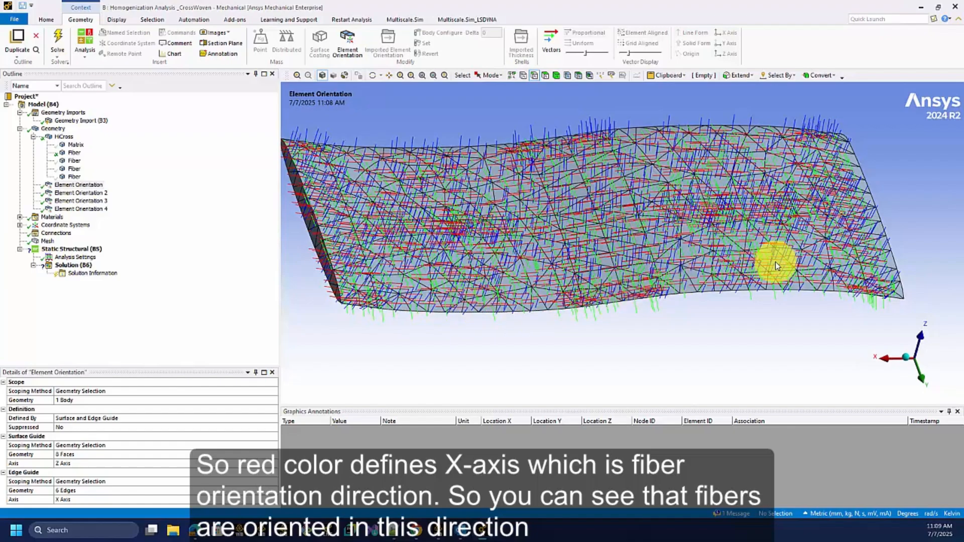
Step: Show the last fiber body under HiCross in addition to the first fiber
left_click(97, 209)
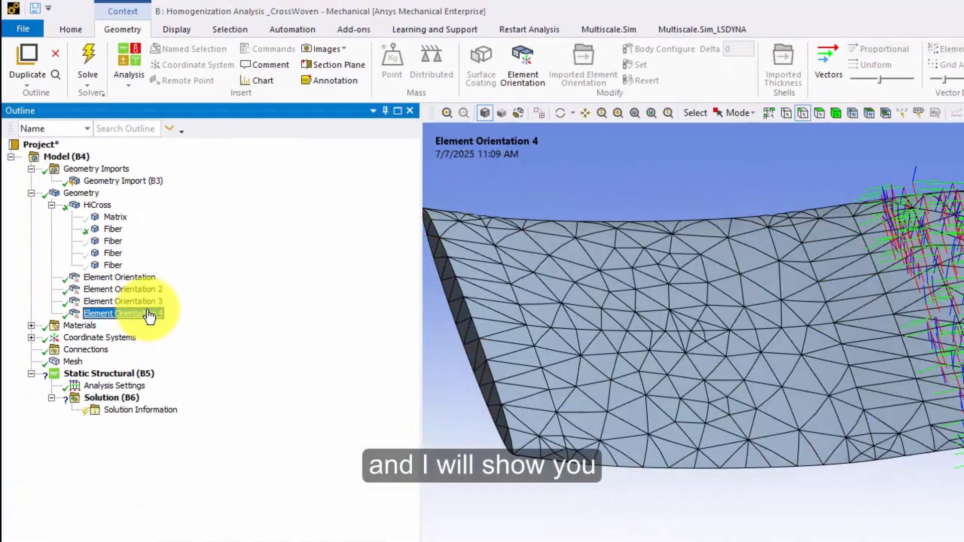
left_click(110, 265)
right_click(110, 265)
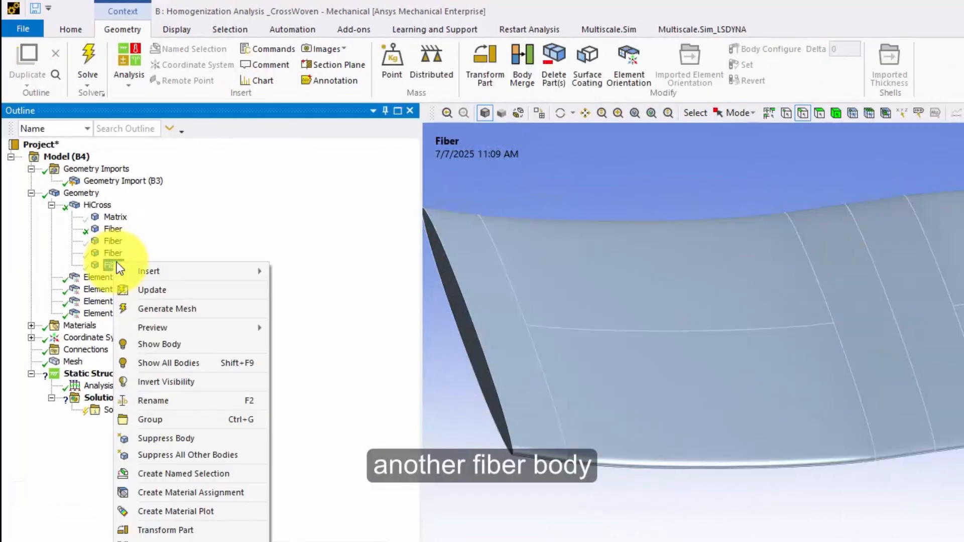
left_click(186, 347)
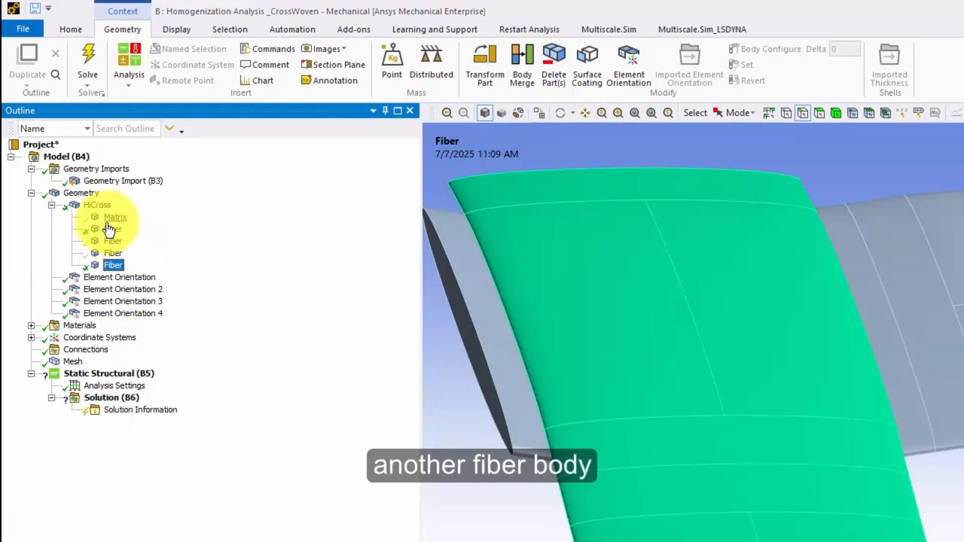
left_click(109, 229)
right_click(110, 229)
left_click(312, 184)
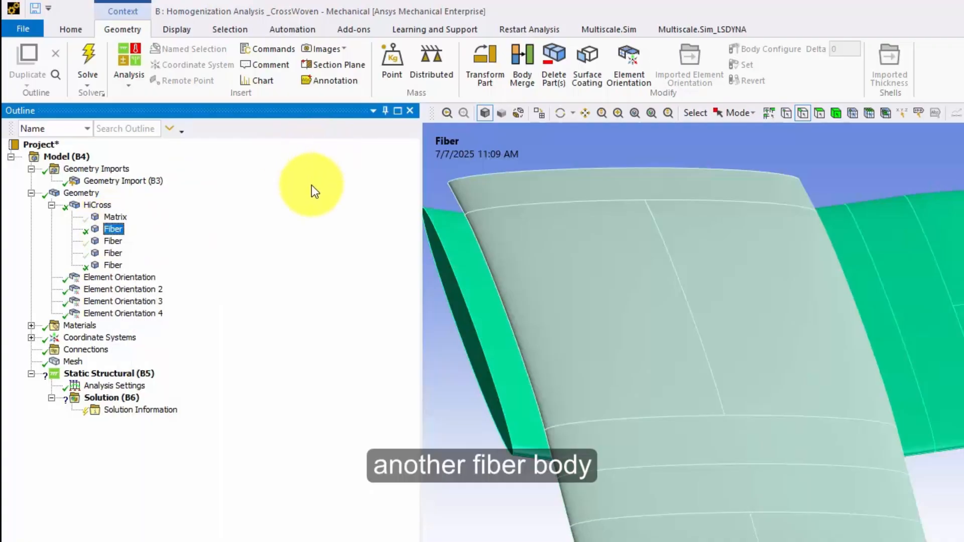
Step: Display Element Orientation 3 and examine the direction of its X-axis vectors along the newly shown fiber
left_click(124, 313)
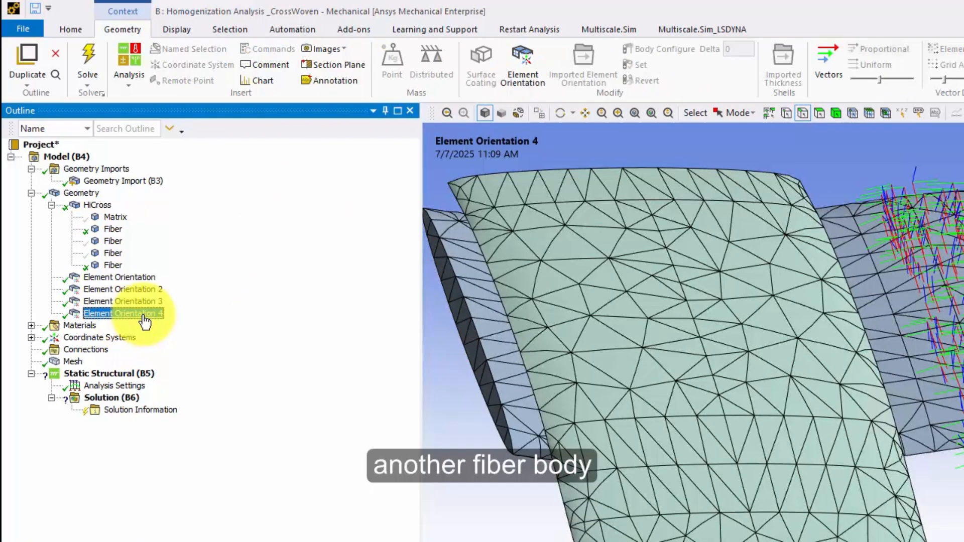
left_click(111, 254)
right_click(119, 255)
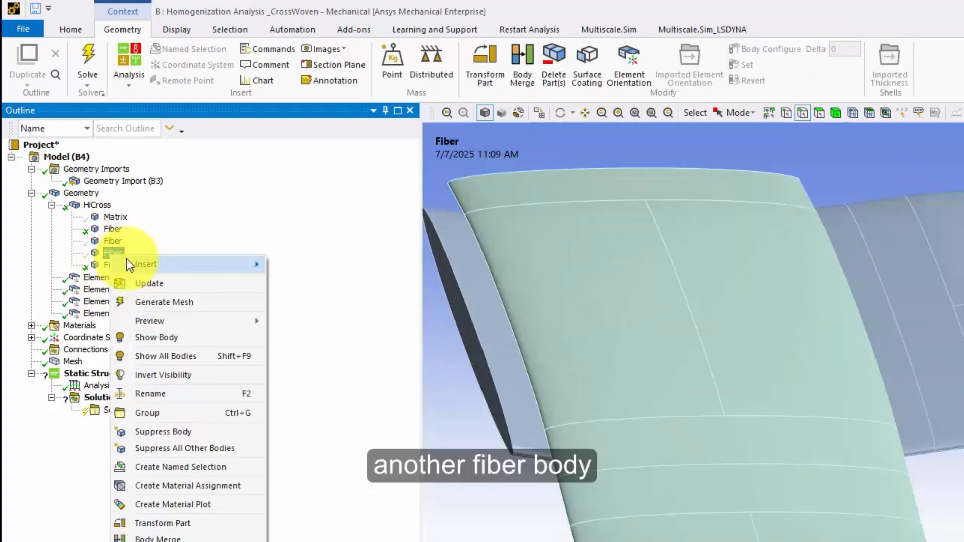
mouse_move(125, 258)
left_click(96, 301)
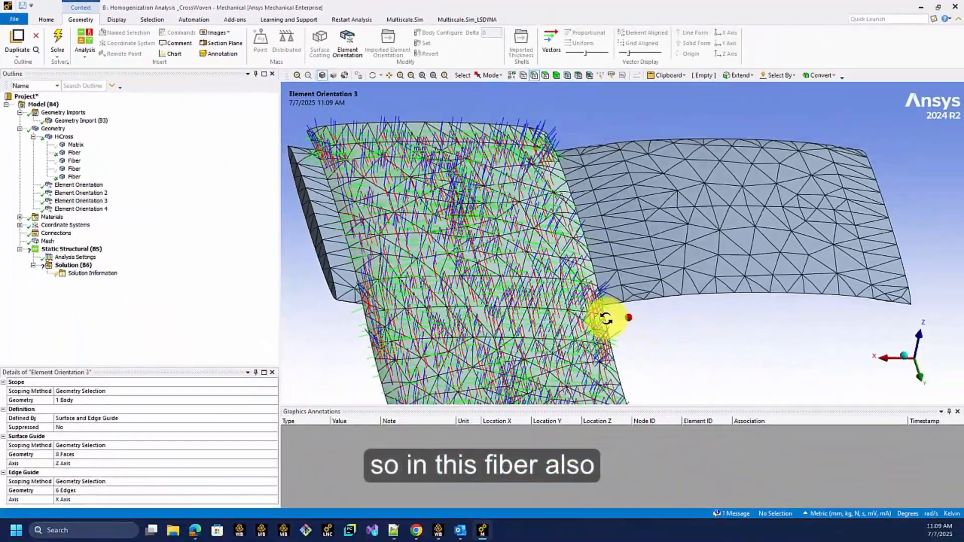
middle_click_drag(606, 319, 590, 272)
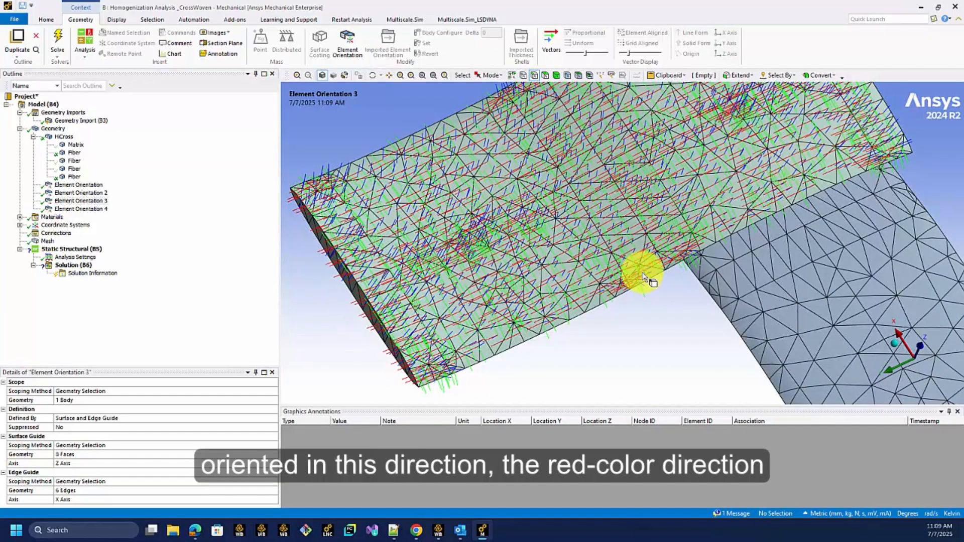
middle_click_drag(585, 269, 609, 255)
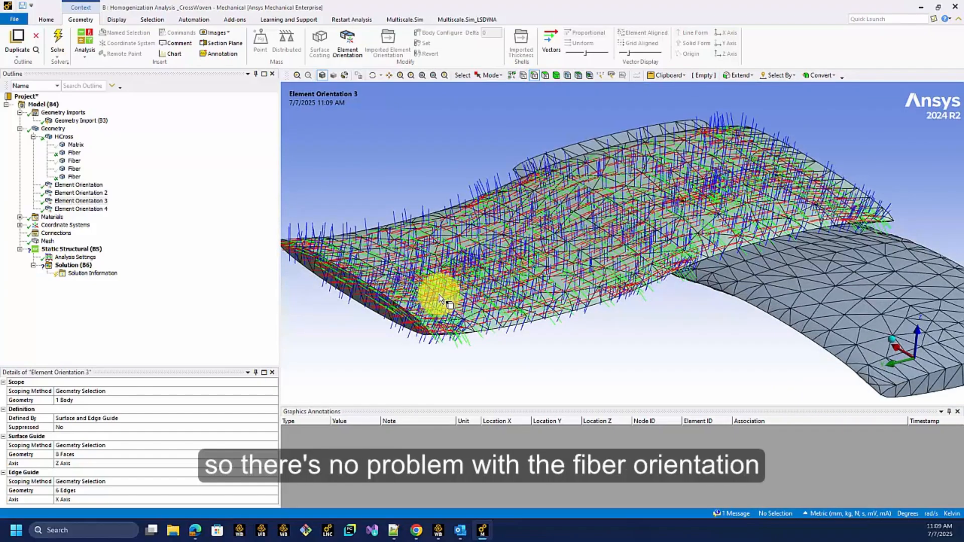
scroll(440, 295, "down", 3)
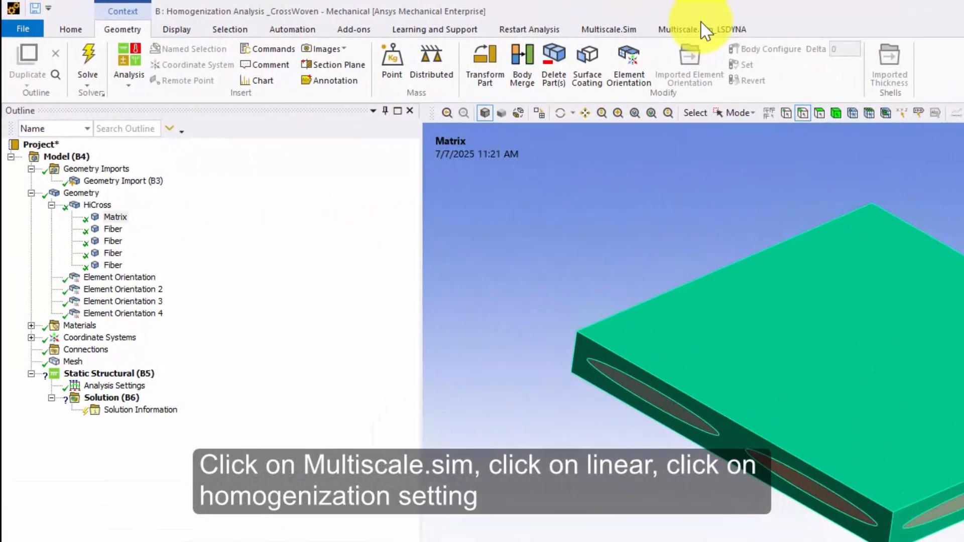
Step: Add the Multiscale.Sim linear homogenization settings to the static structural analysis and set the material name to GFRP_Cross_35%
left_click(623, 29)
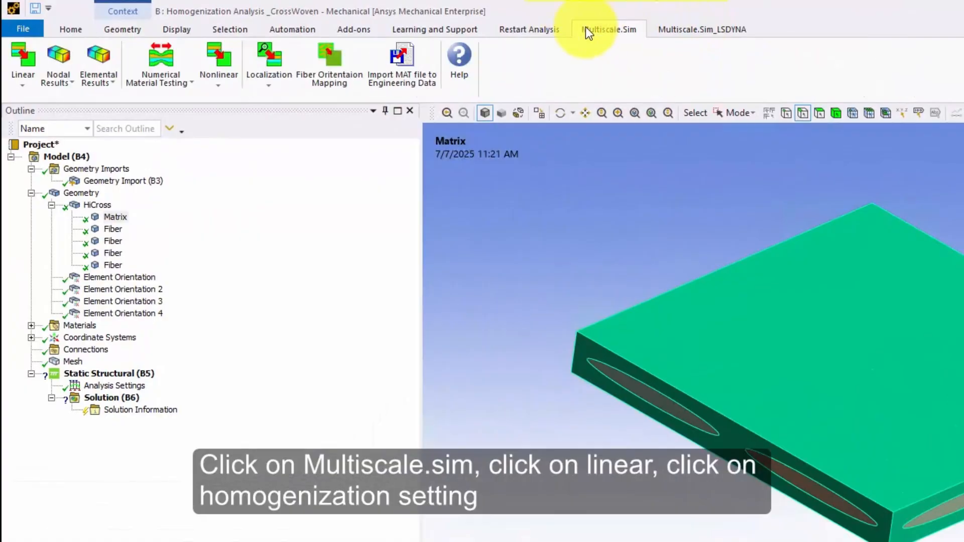
left_click(25, 84)
left_click(35, 98)
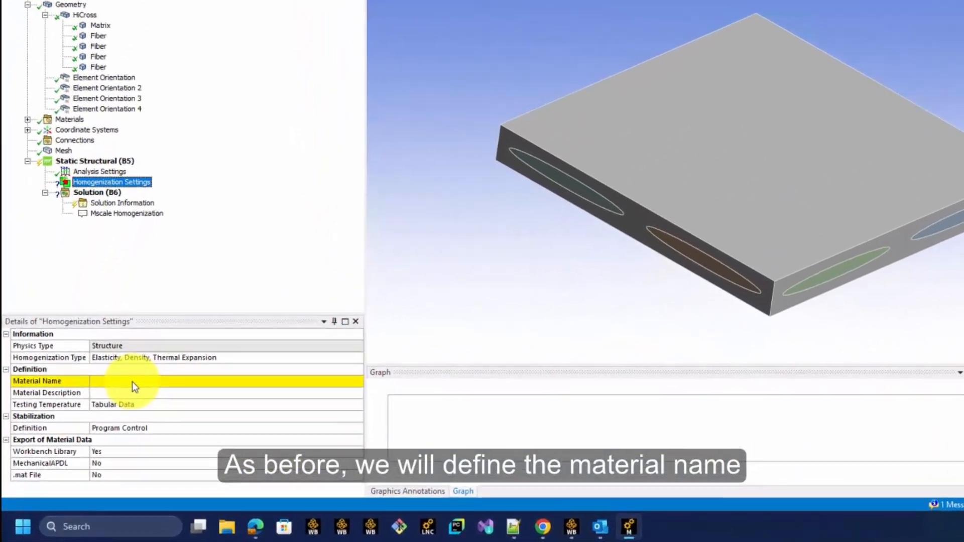
left_click(114, 471)
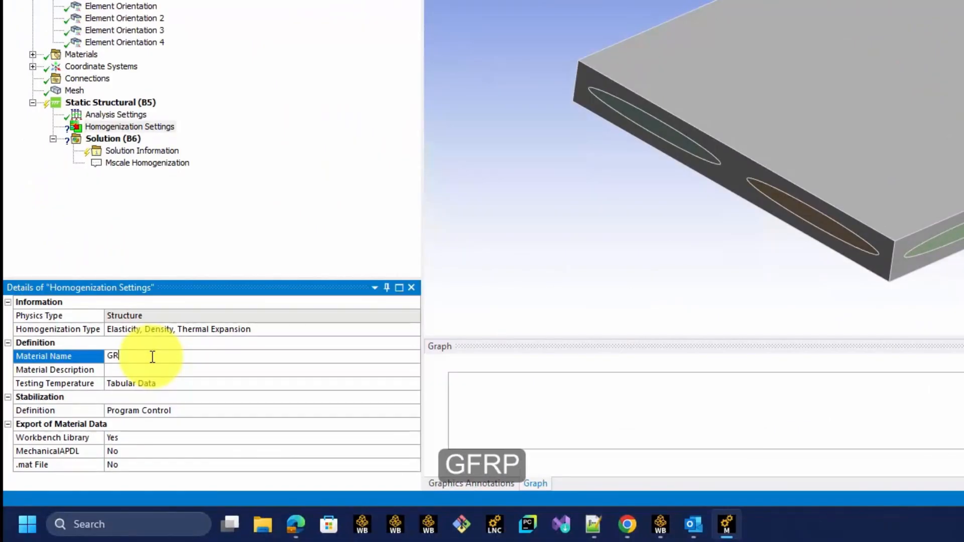
type("GFRP_Cross_35%")
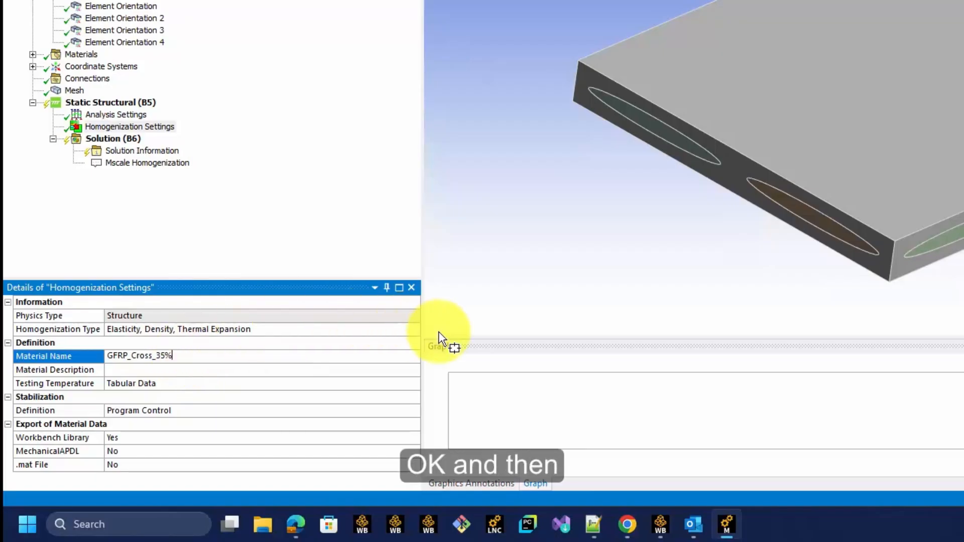
key("Return")
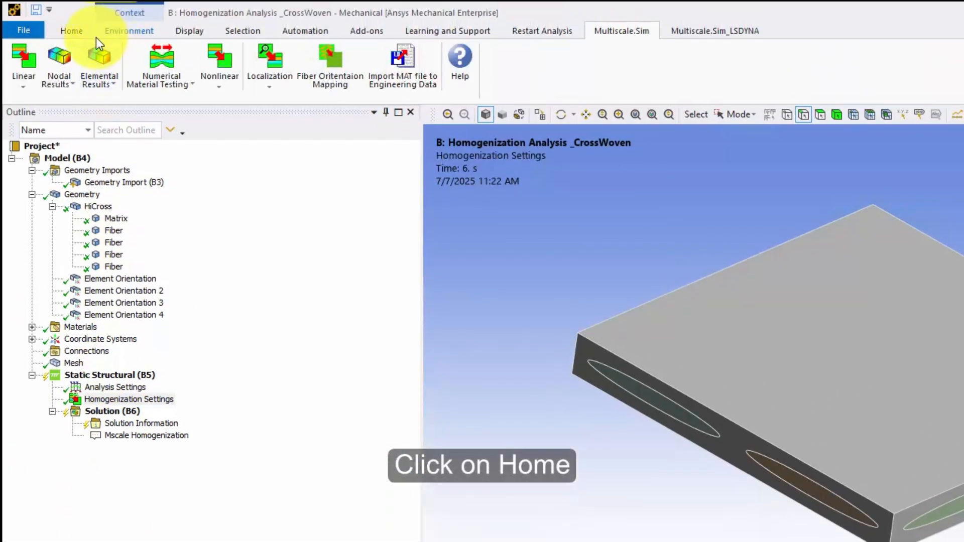
Step: Solve the homogenization analysis and open the Mscale Homogenization results in an enlarged comment area
left_click(75, 32)
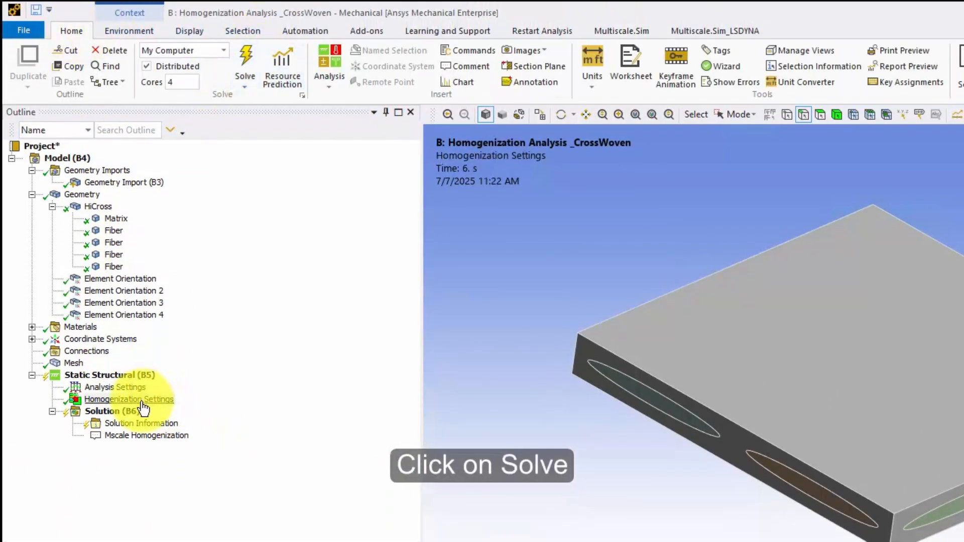
left_click(245, 63)
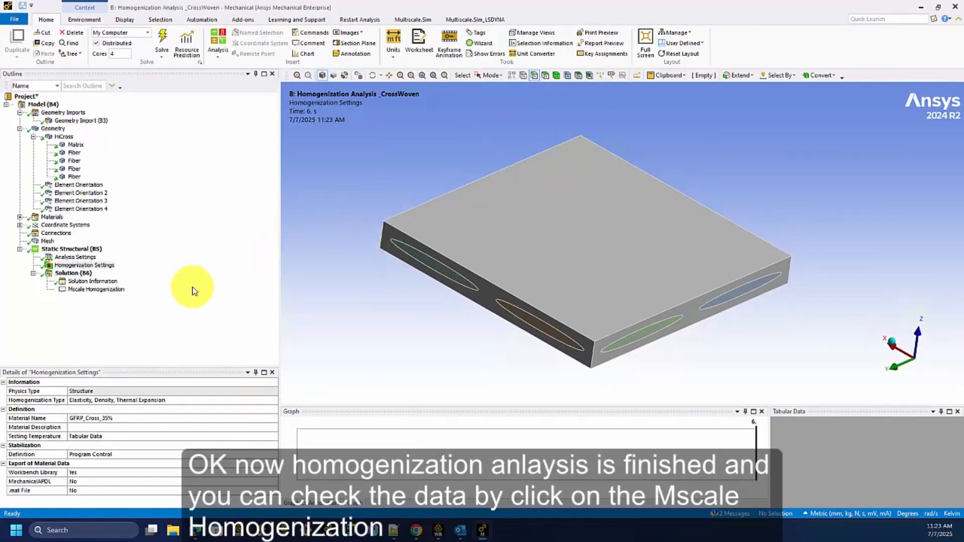
left_click(112, 295)
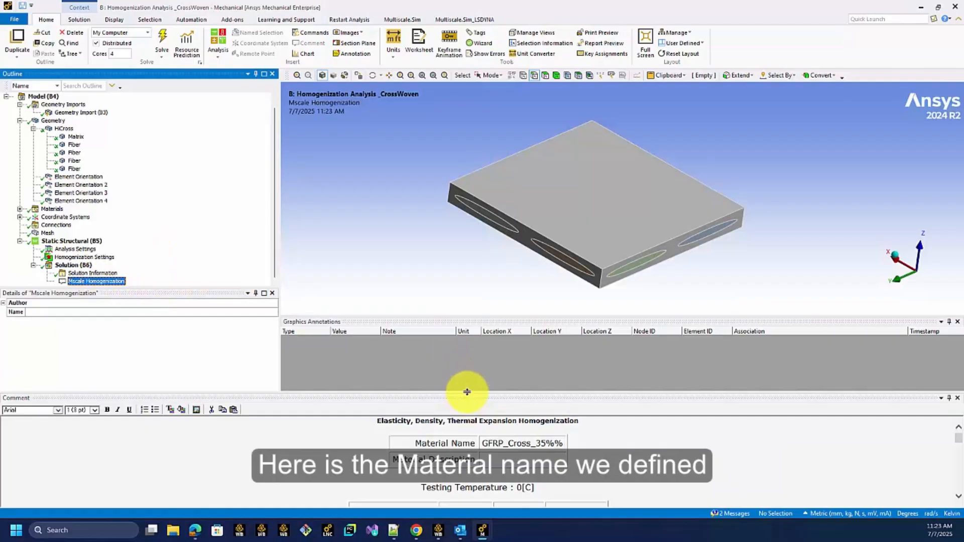
left_click_drag(468, 391, 477, 245)
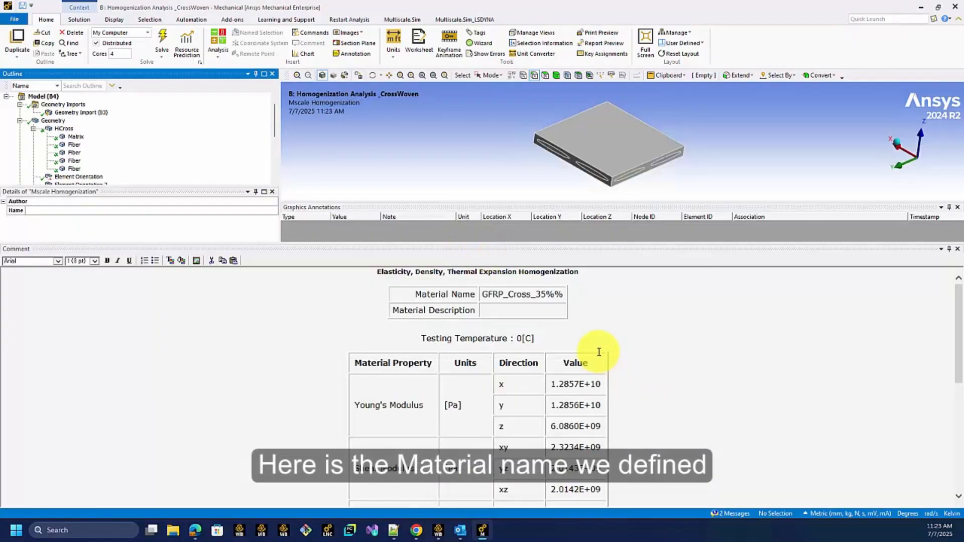
Step: Examine the homogenized material name, Young's and shear moduli, Poisson's ratios, density and elastic matrix, and the tutorial's overview of the laminate
left_click_drag(481, 294, 564, 295)
scroll(591, 364, "down", 1)
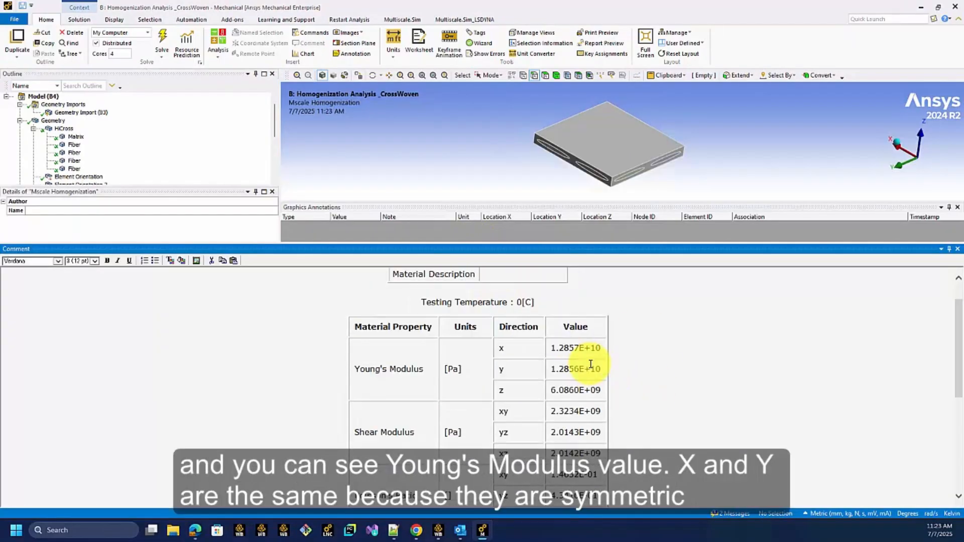
scroll(591, 364, "down", 1)
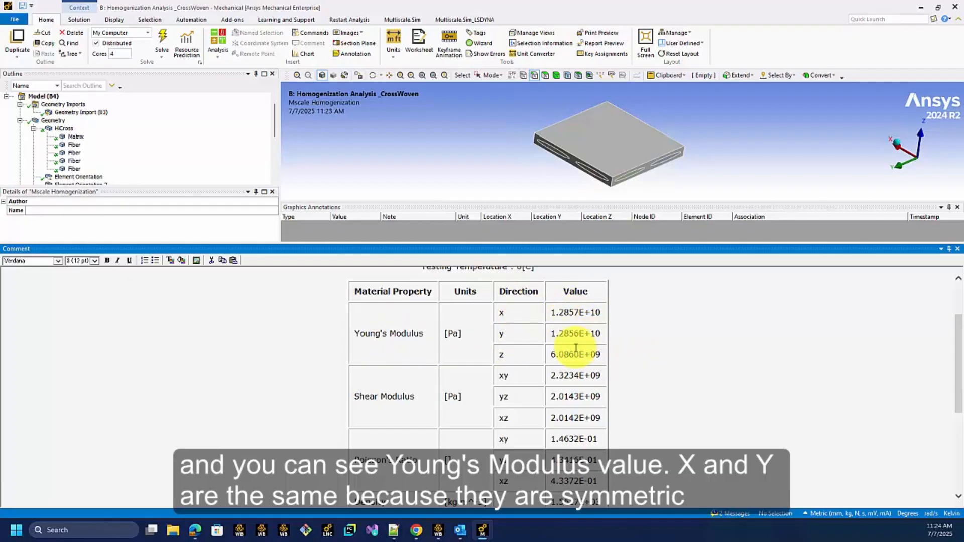
scroll(572, 395, "down", 1)
scroll(572, 394, "down", 1)
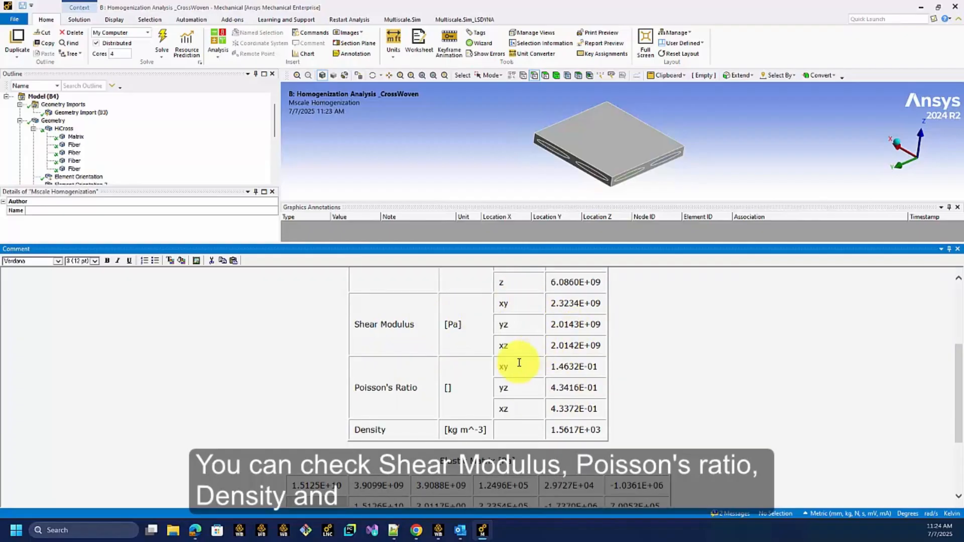
scroll(523, 398, "down", 1)
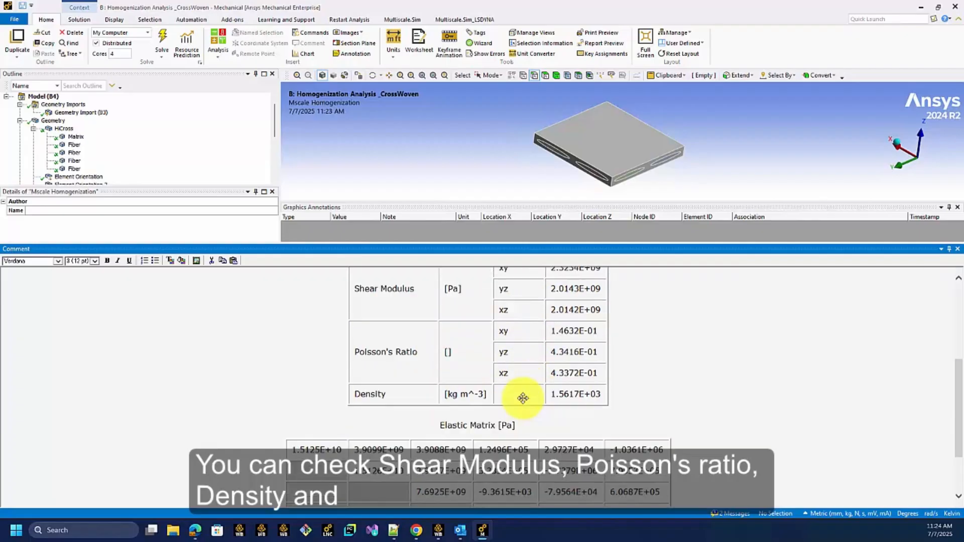
scroll(488, 394, "down", 2)
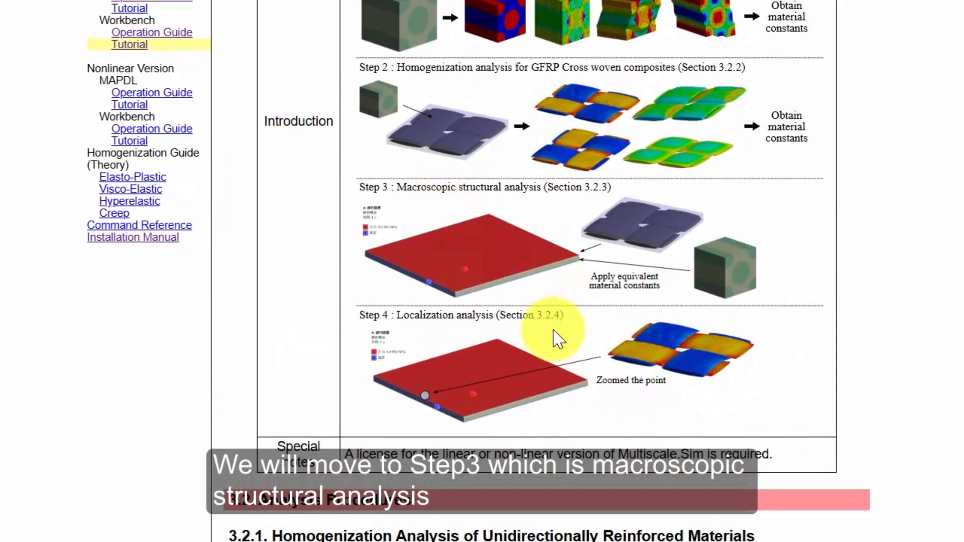
scroll(553, 322, "up", 5)
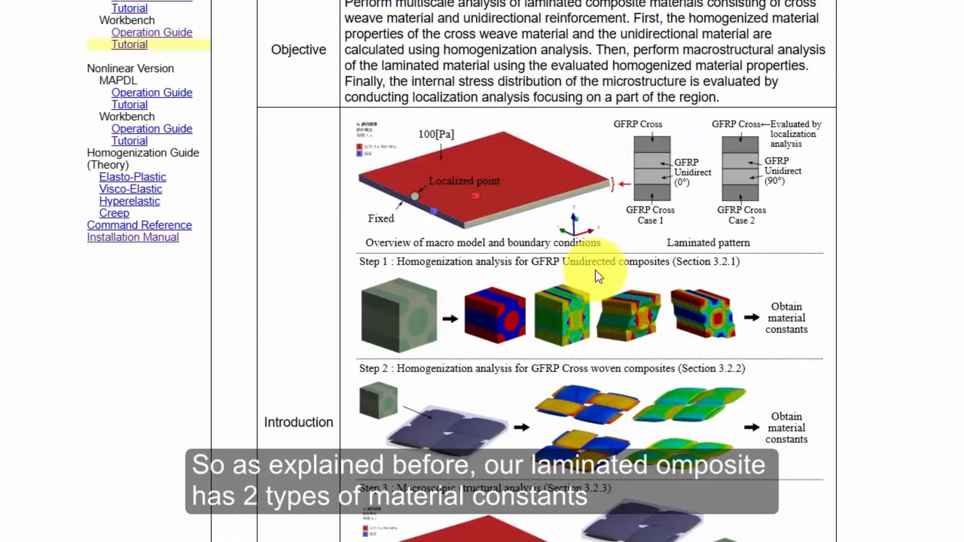
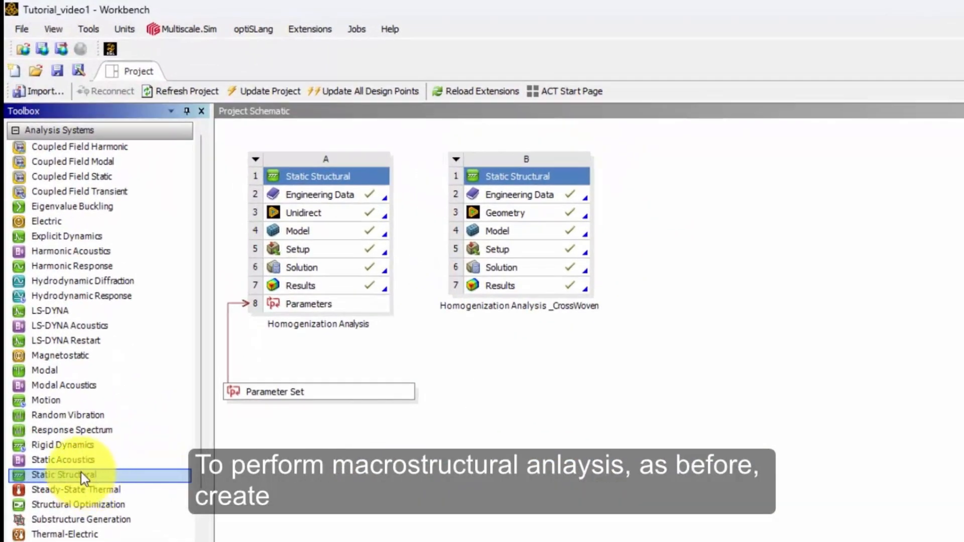
Step: Add a new standalone Static Structural analysis system beside the cross-woven homogenization system and name it Macro Analysis
left_click_drag(89, 478, 680, 233)
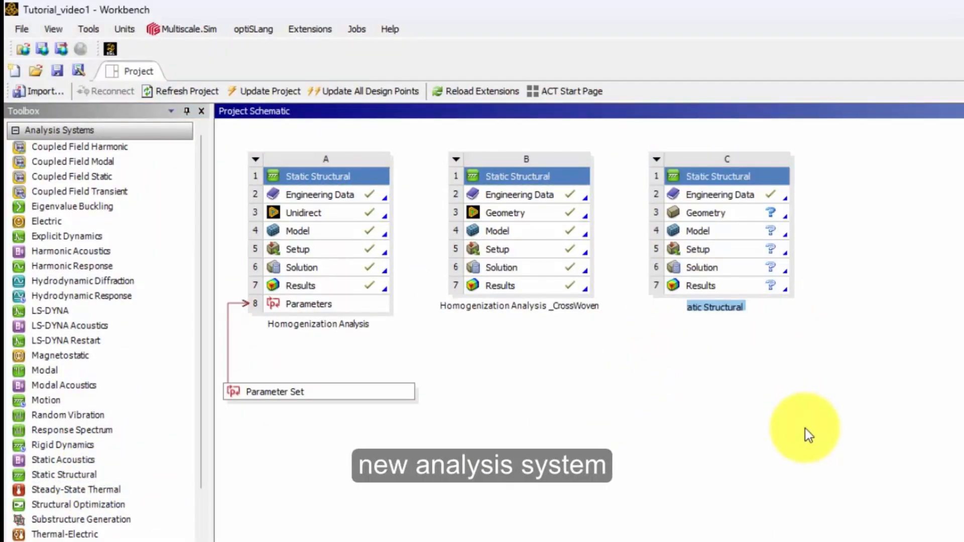
key("BackSpace")
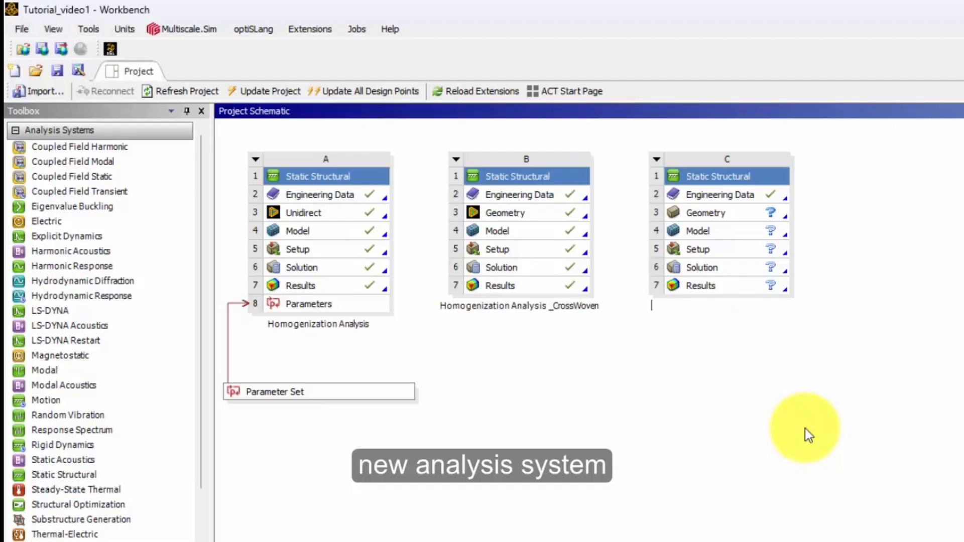
type("Macro")
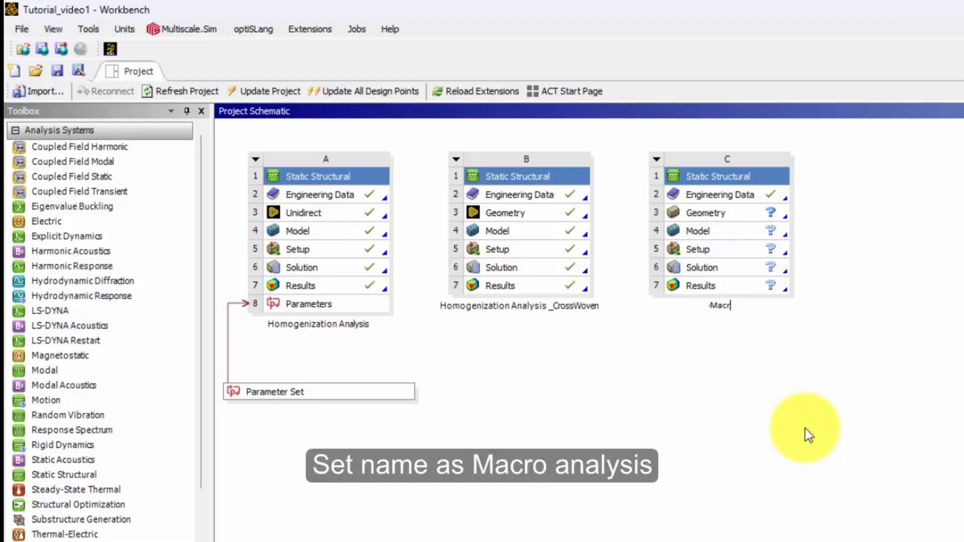
type(" Analysis")
left_click(716, 295)
Step: Add the GFRP_Cross_35% and GFRP50% materials from the MultiScale data source to the Macro Analysis engineering data
double_click(736, 193)
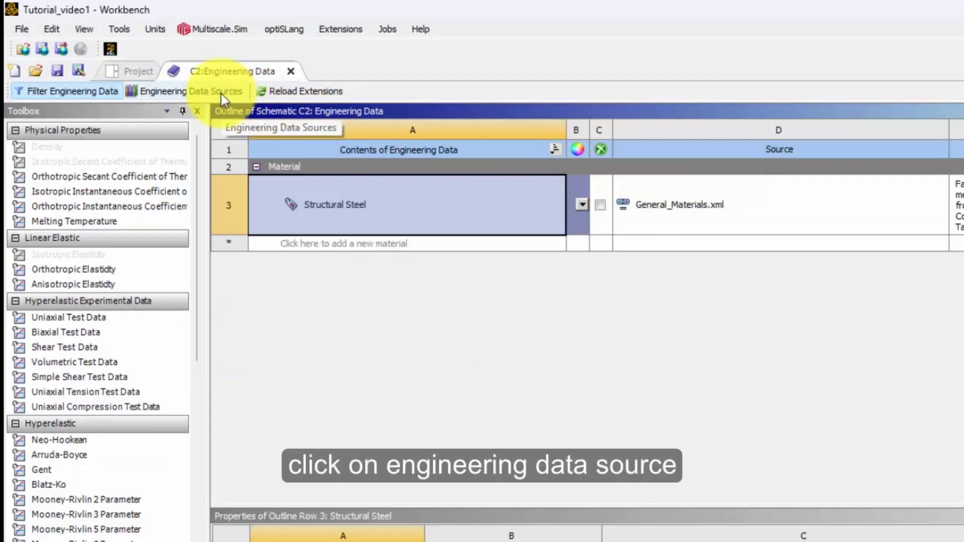
left_click(221, 94)
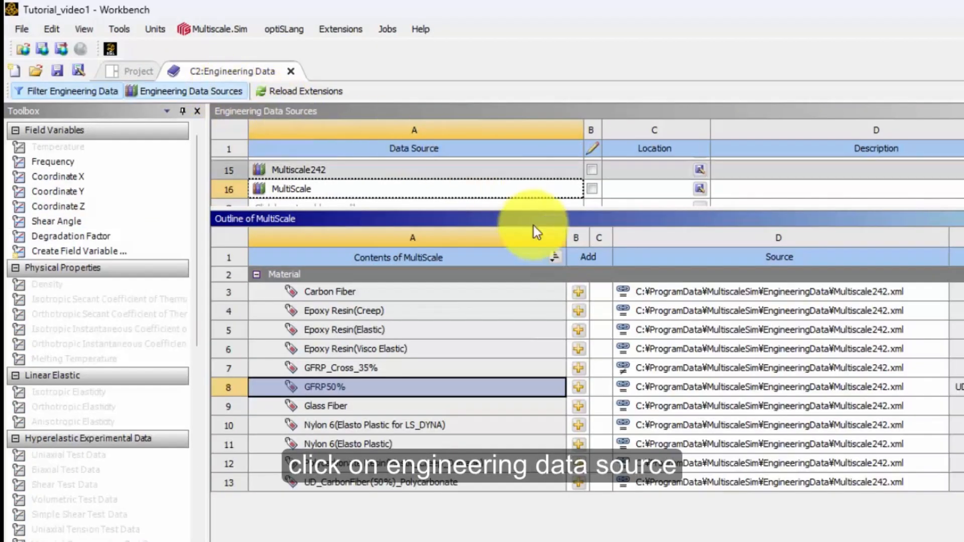
left_click(339, 191)
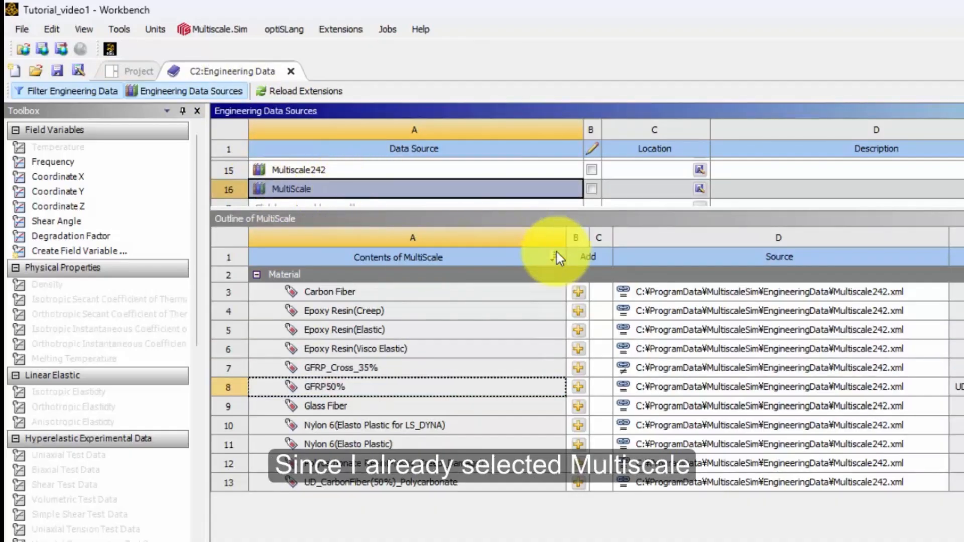
left_click(343, 390)
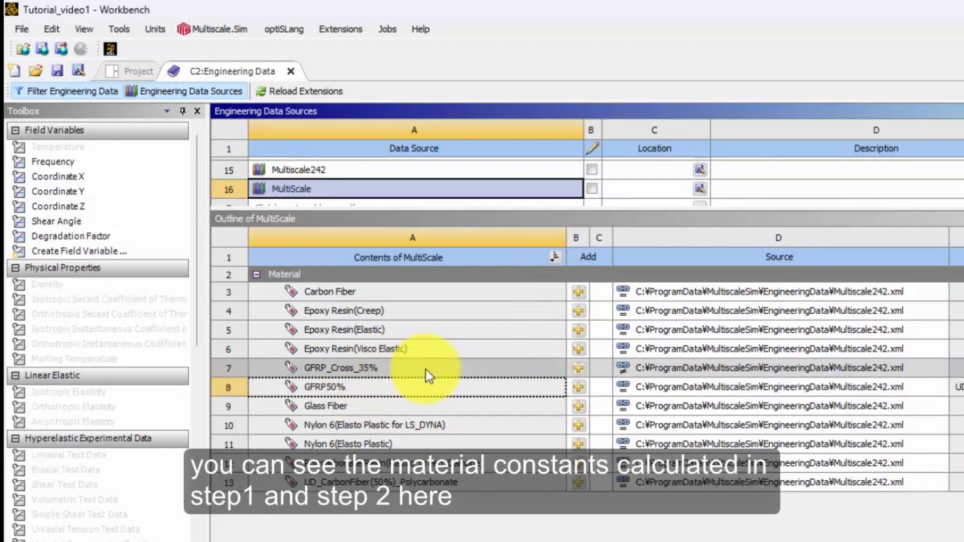
left_click(582, 384)
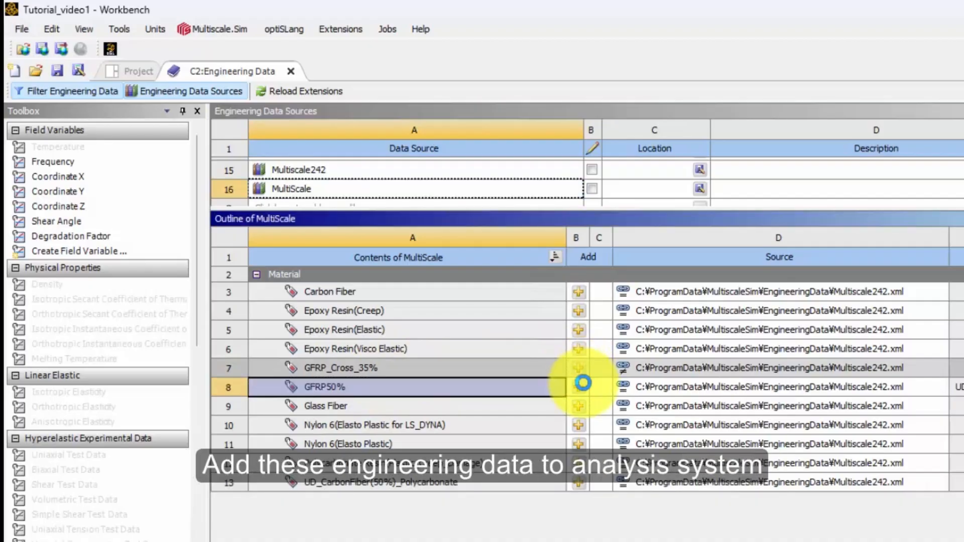
left_click(291, 71)
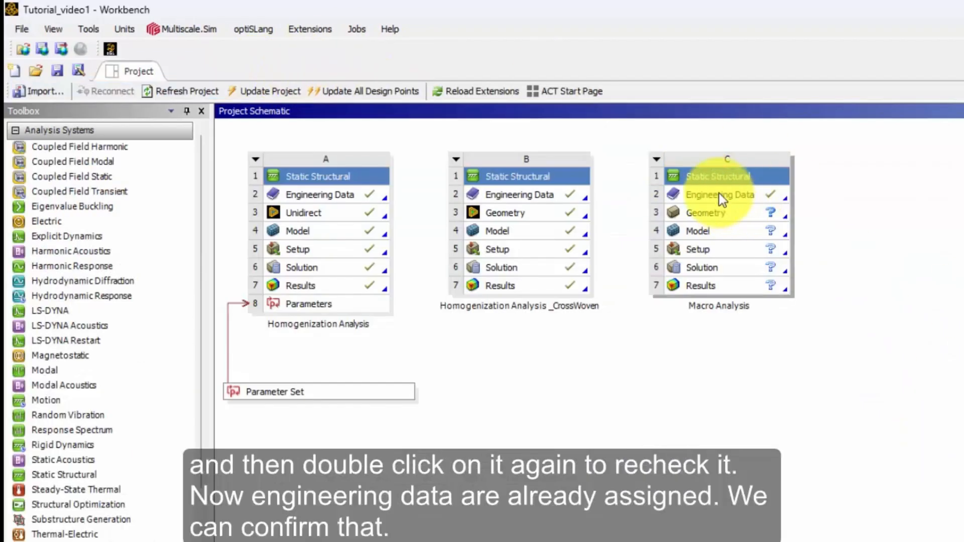
Step: Reopen the Macro Analysis engineering data to check which materials are assigned, and close it again
left_click(719, 194)
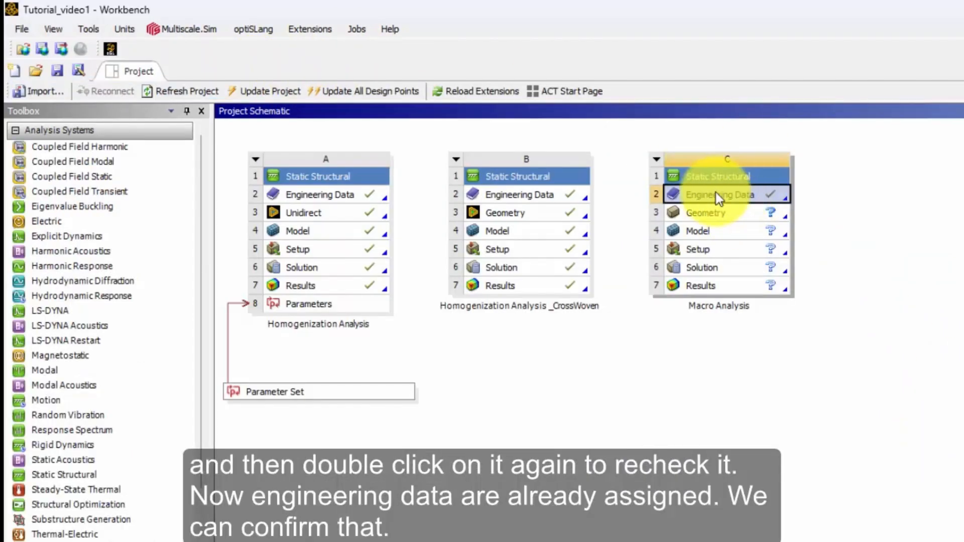
double_click(716, 193)
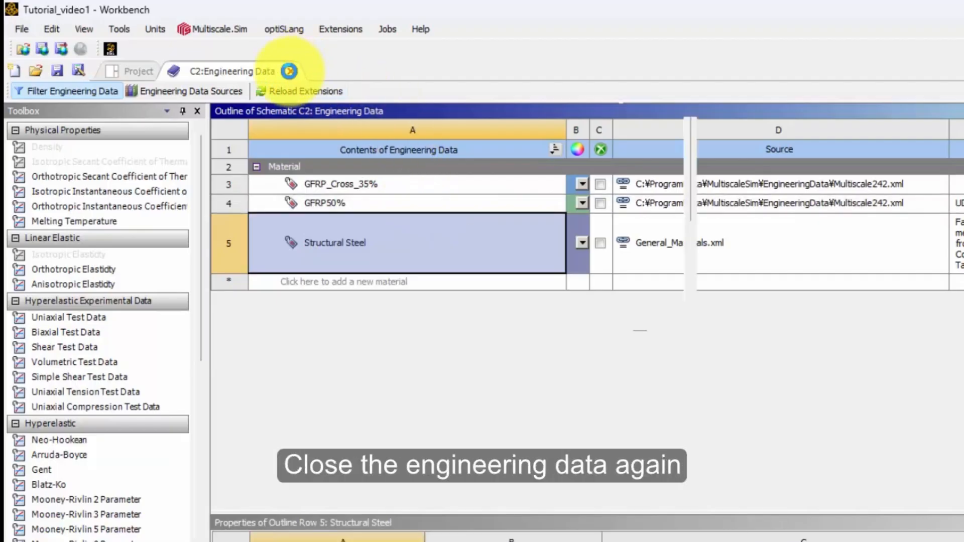
left_click(291, 72)
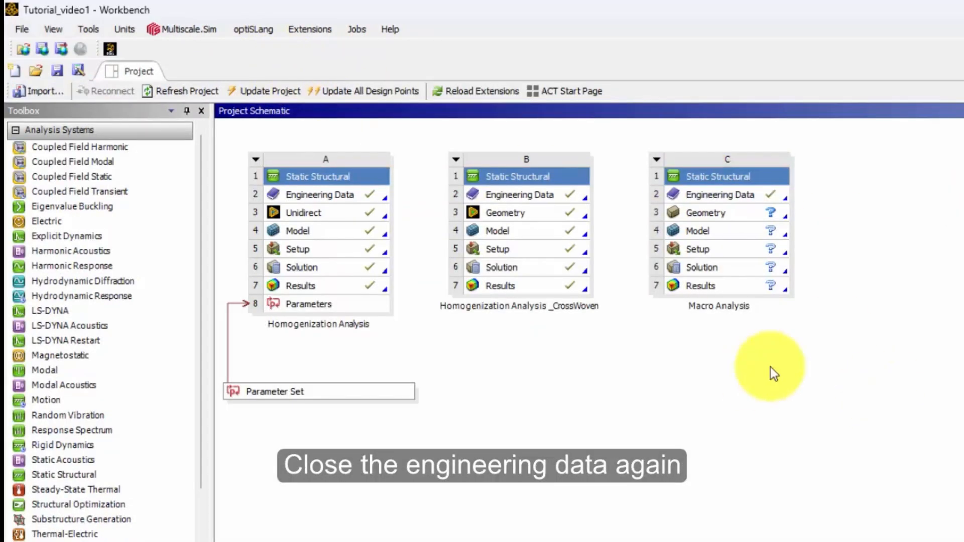
Step: Import Plate_Laminate_Solid.stp from the MultiscaleSim v242 example folder SampleGeometry as the Macro Analysis geometry
left_click(749, 216)
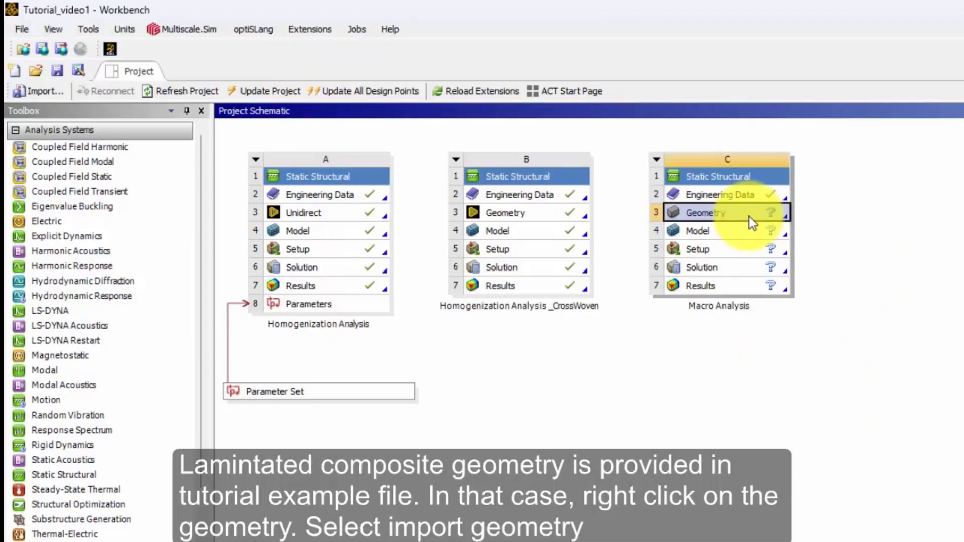
right_click(749, 216)
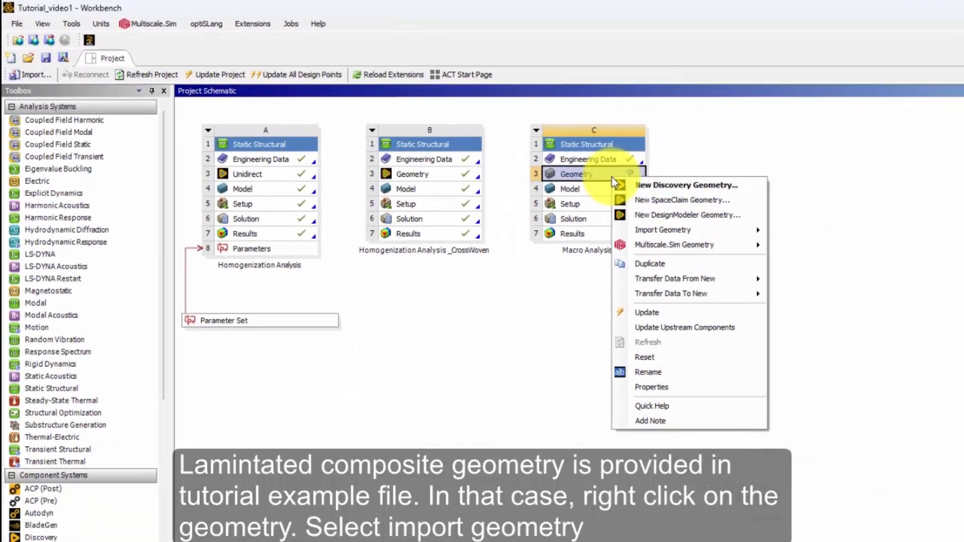
mouse_move(712, 236)
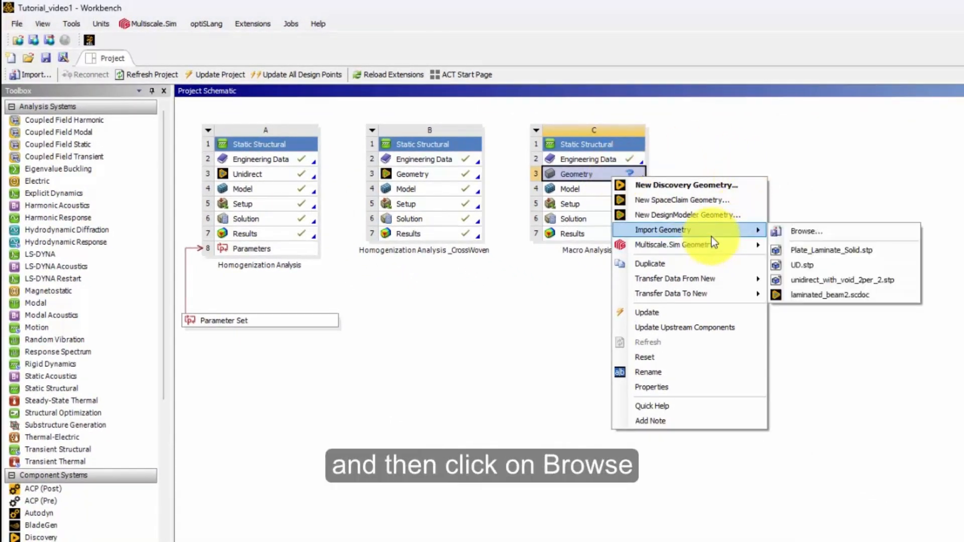
left_click(803, 230)
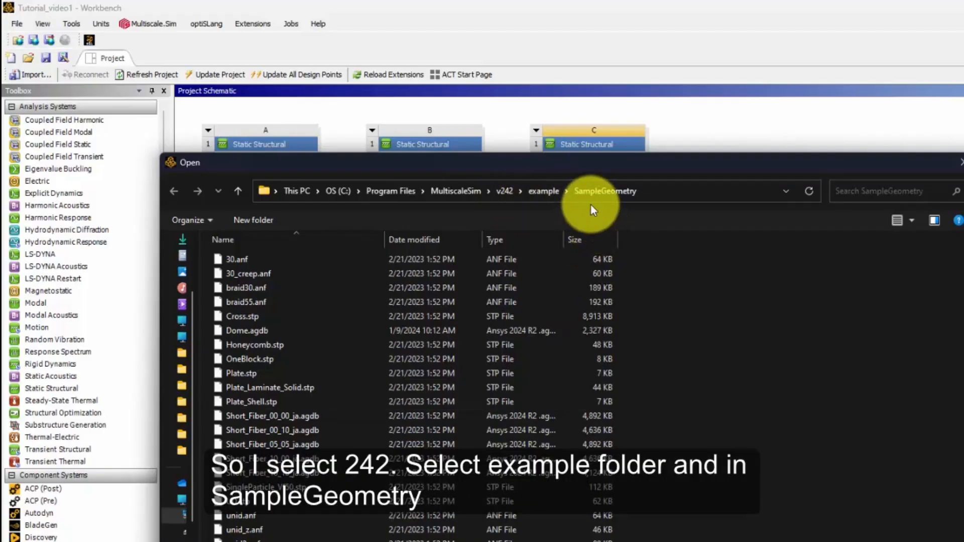
scroll(355, 450, "down", 1)
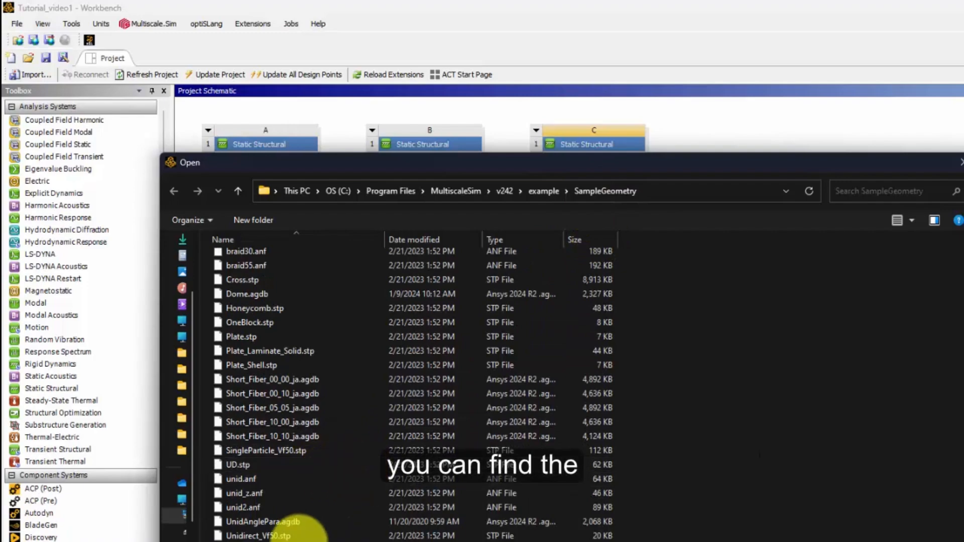
scroll(317, 487, "up", 1)
left_click(300, 393)
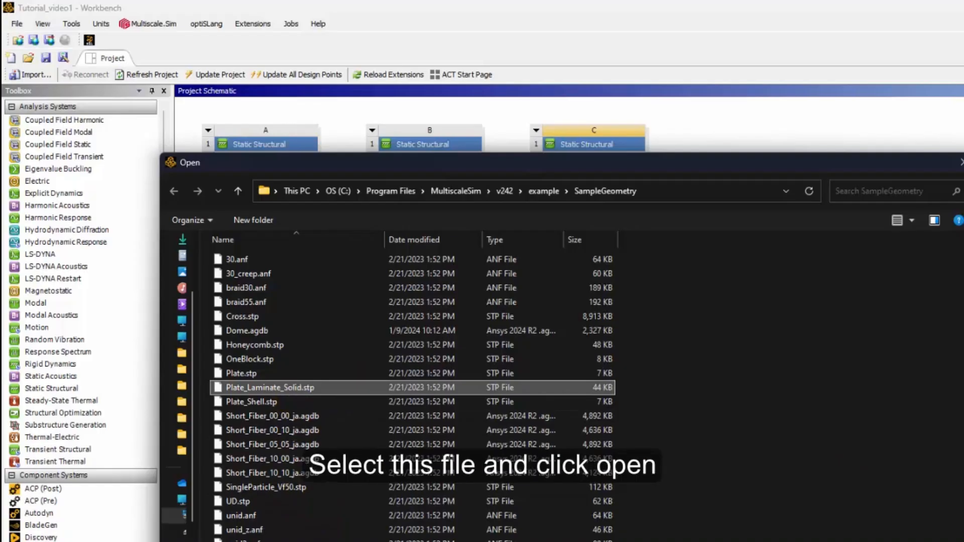
key("Return")
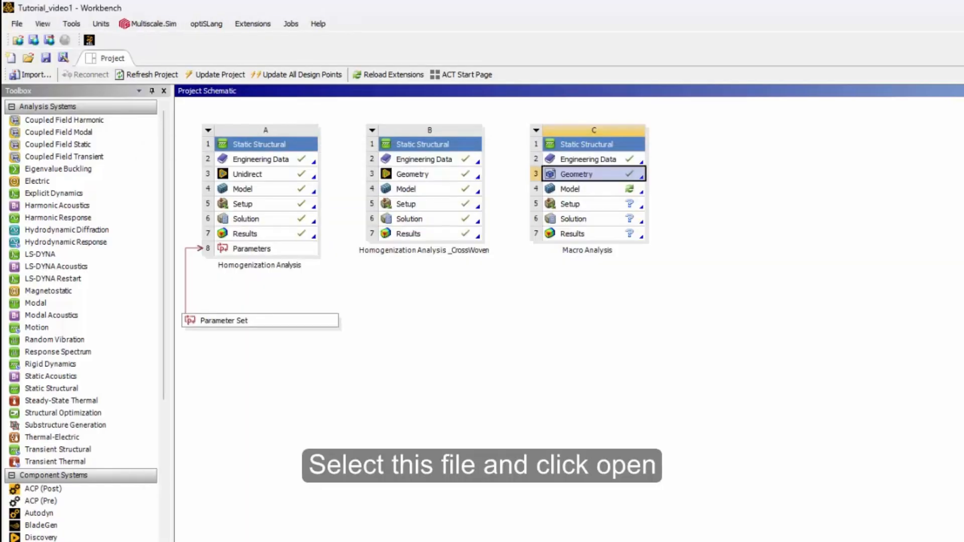
left_click(740, 273)
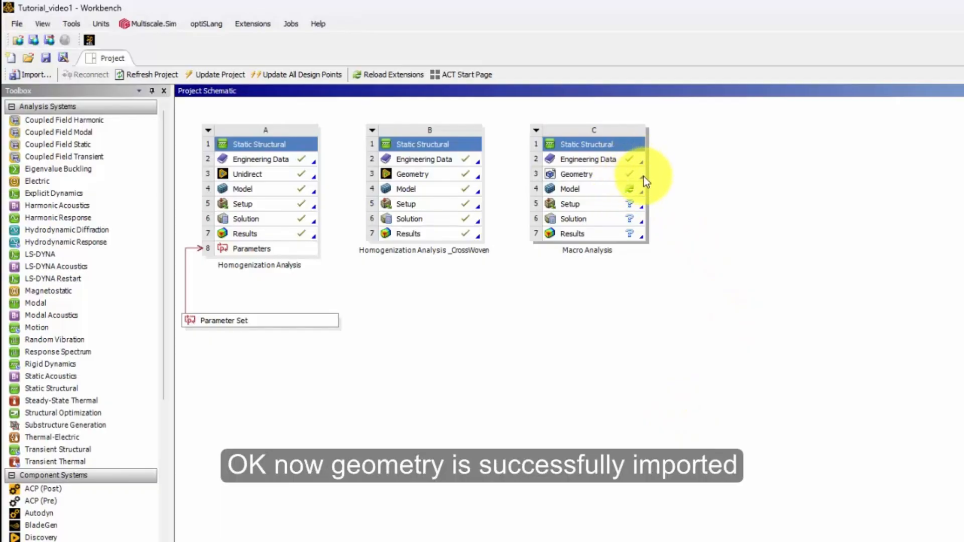
Step: Open the Macro Analysis model in Mechanical and list the laminate bodies under its geometry
double_click(581, 189)
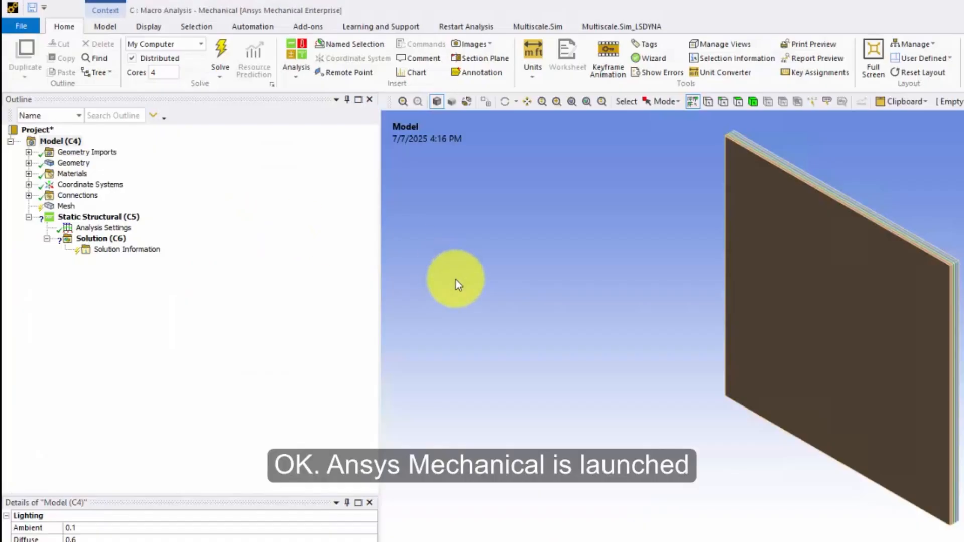
left_click(28, 163)
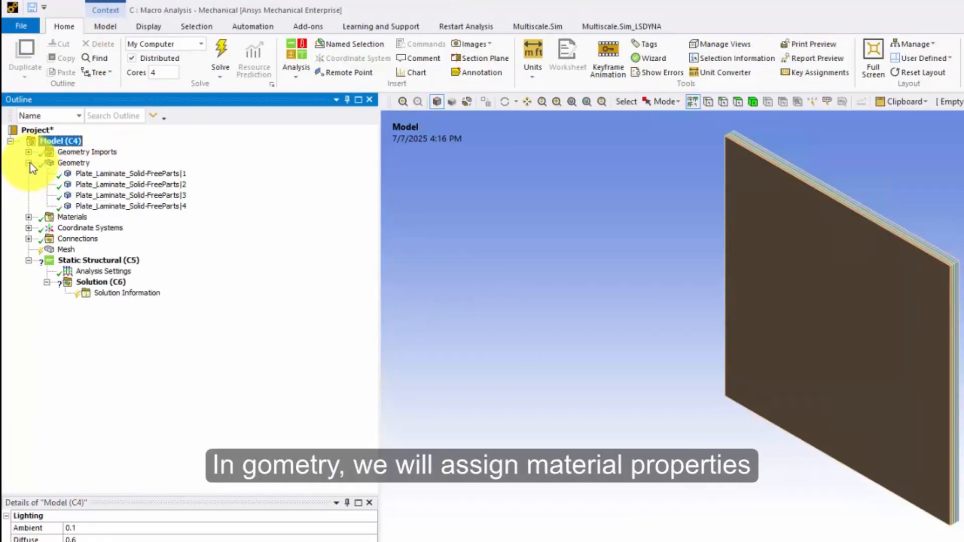
left_click(78, 164)
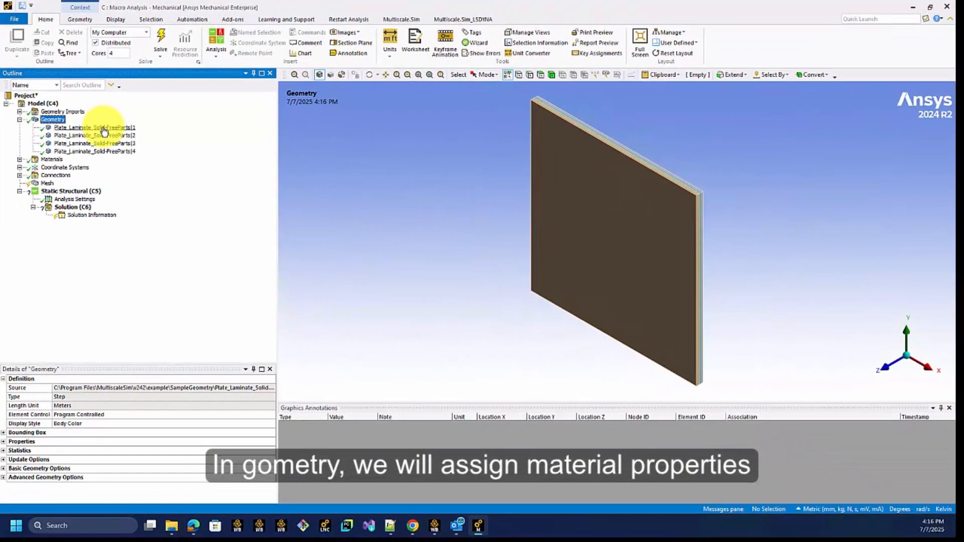
Step: Assign the GFRP_Cross_35% material to the first and last laminate layers, Plate_Laminate_Solid-FreeParts|1 and Plate_Laminate_Solid-FreeParts|4
left_click(103, 129)
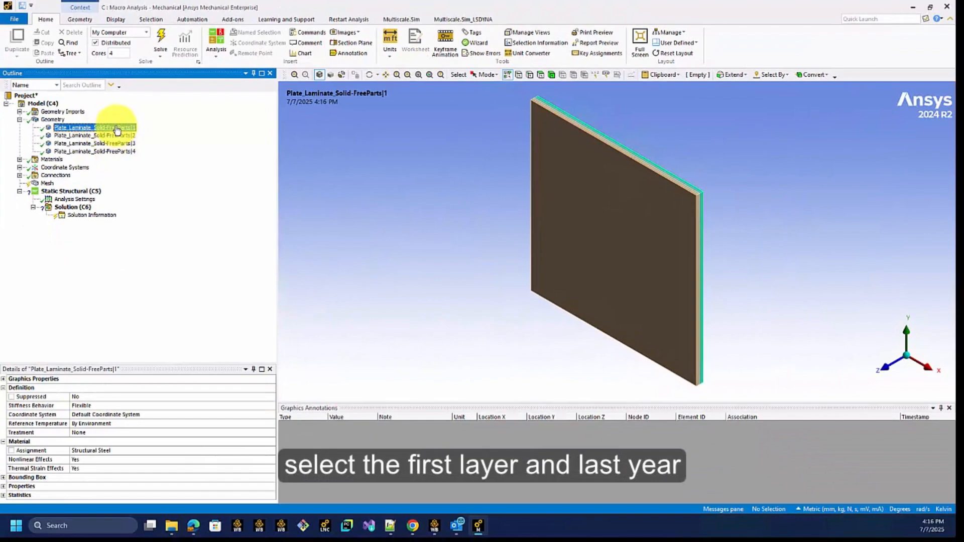
left_click(121, 151, "ctrl")
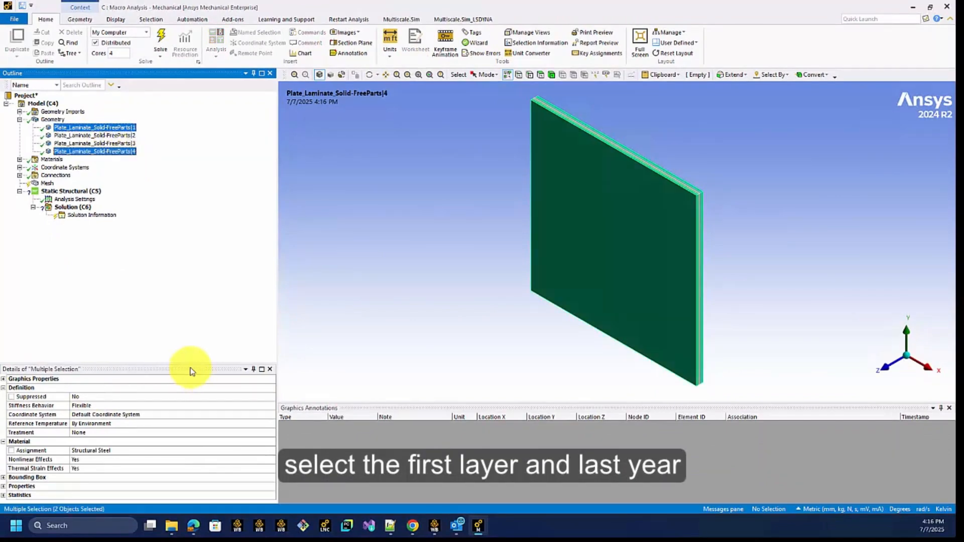
left_click(249, 455)
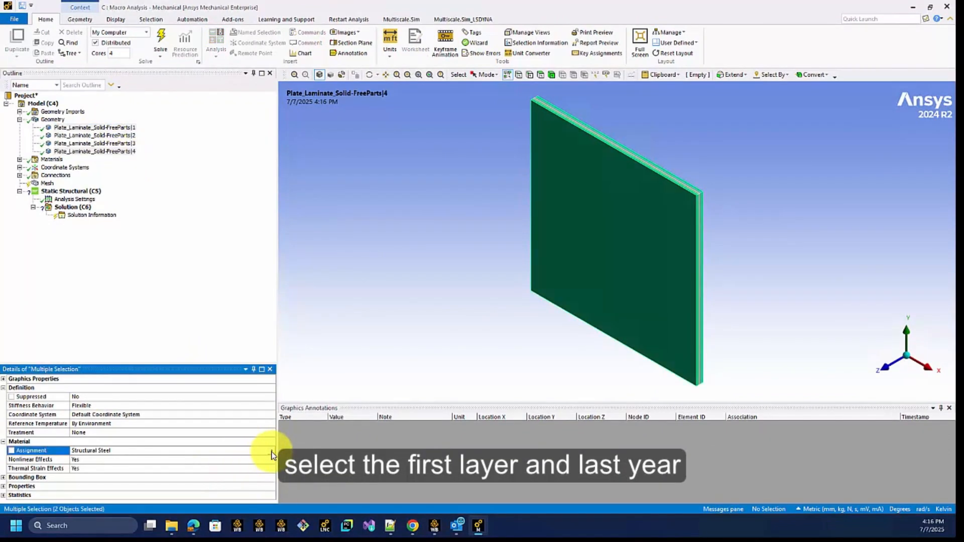
left_click(271, 451)
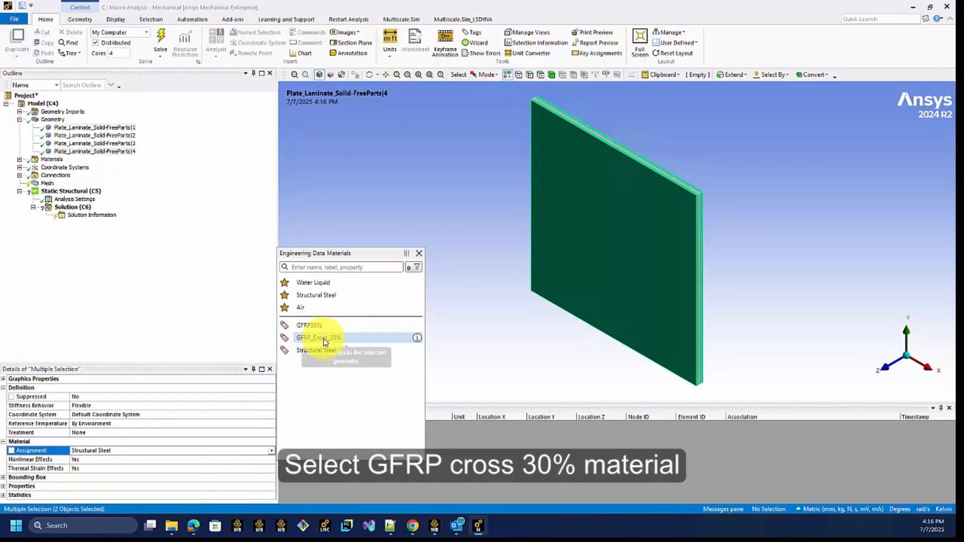
left_click(368, 342)
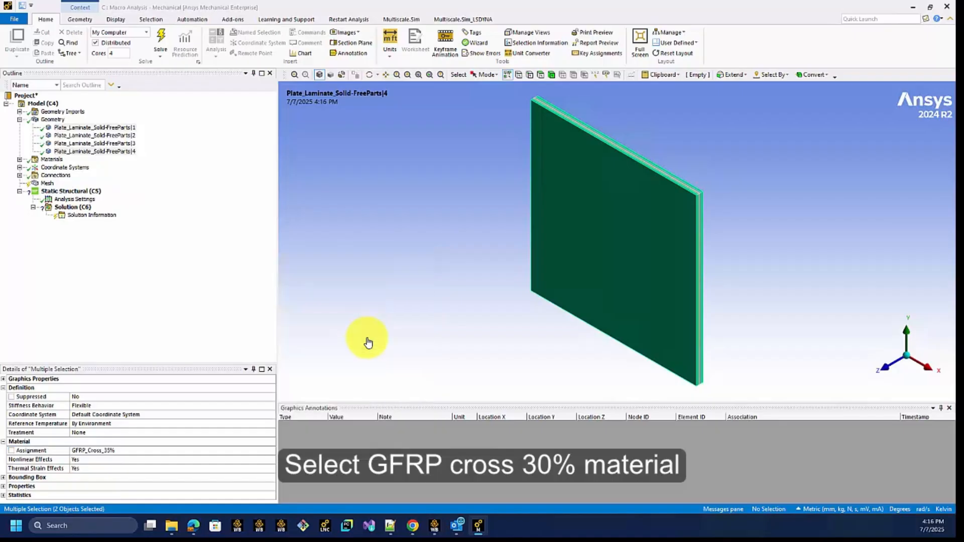
Step: Assign the non-cross homogenized GFRP material to the second and third laminate layers, Plate_Laminate_Solid-FreeParts|2 and Plate_Laminate_Solid-FreeParts|3
left_click(121, 135)
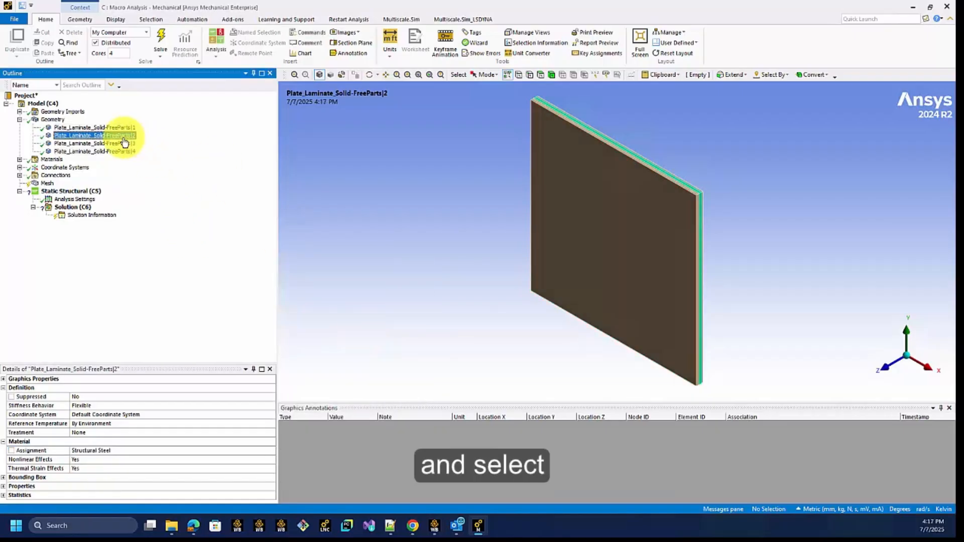
left_click(124, 143, "ctrl")
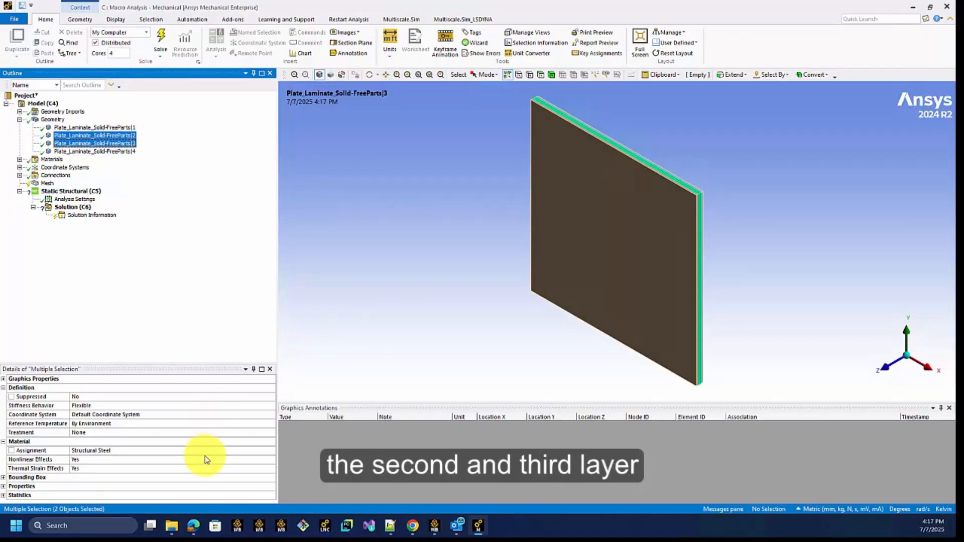
left_click(274, 450)
left_click(271, 450)
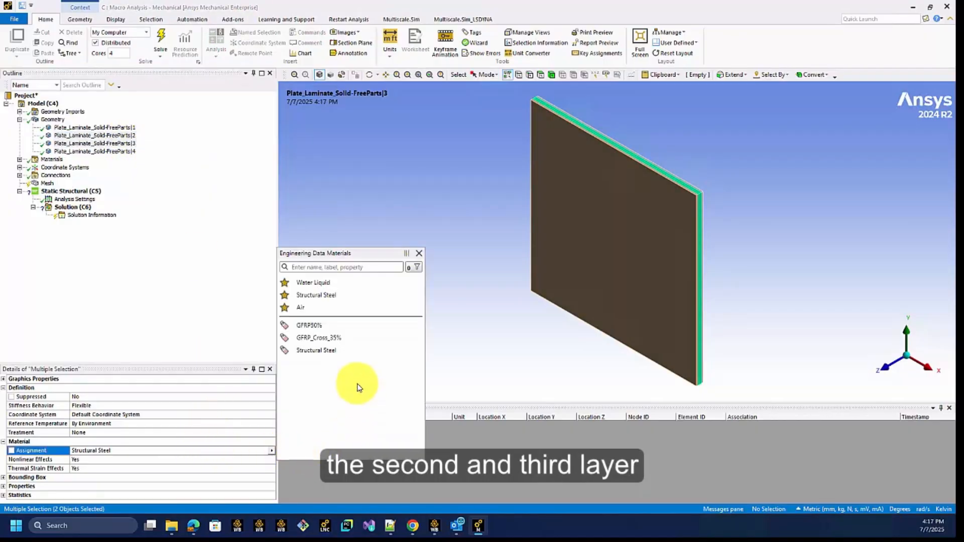
left_click(332, 326)
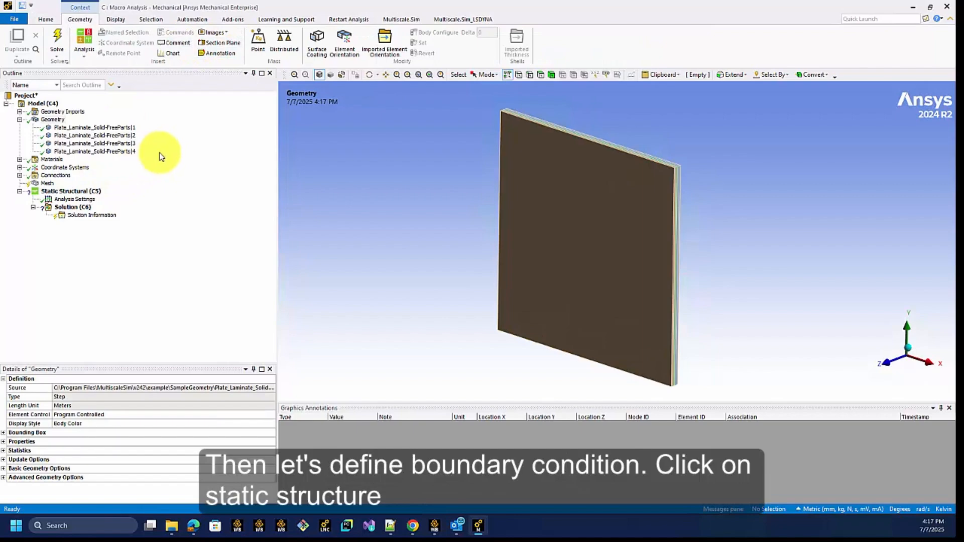
Step: Add a Fixed Support to the static structural analysis on the four layer faces of the plate's x = 0 side
left_click(96, 190)
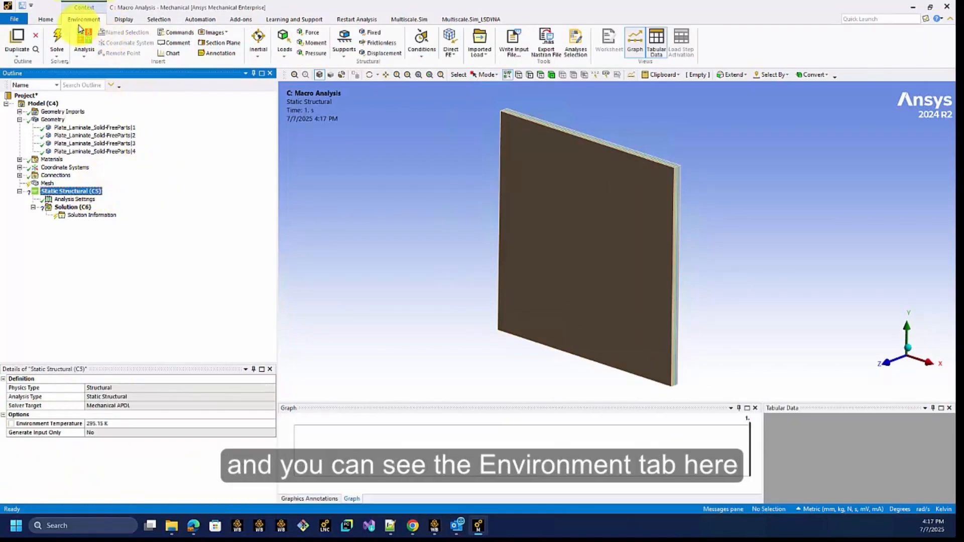
left_click(374, 33)
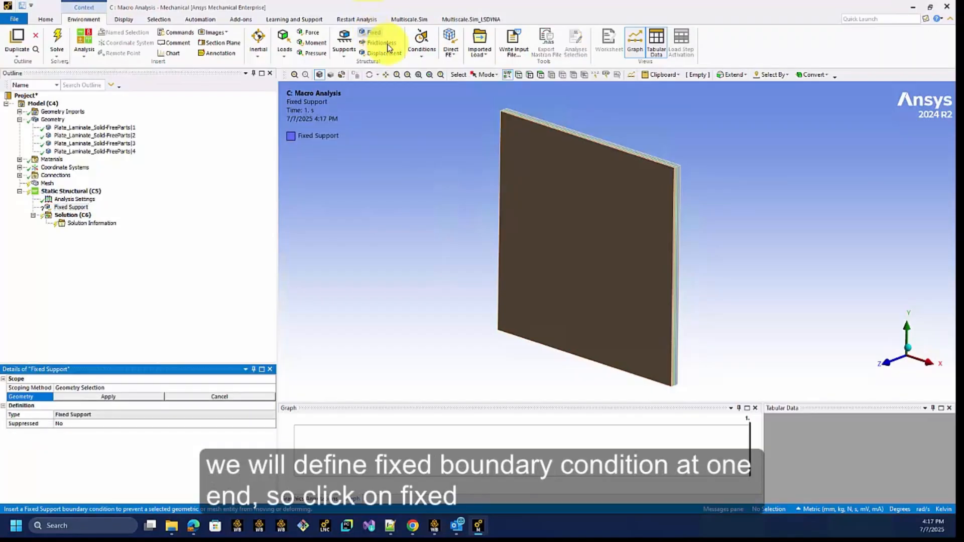
middle_click_drag(586, 324, 844, 354)
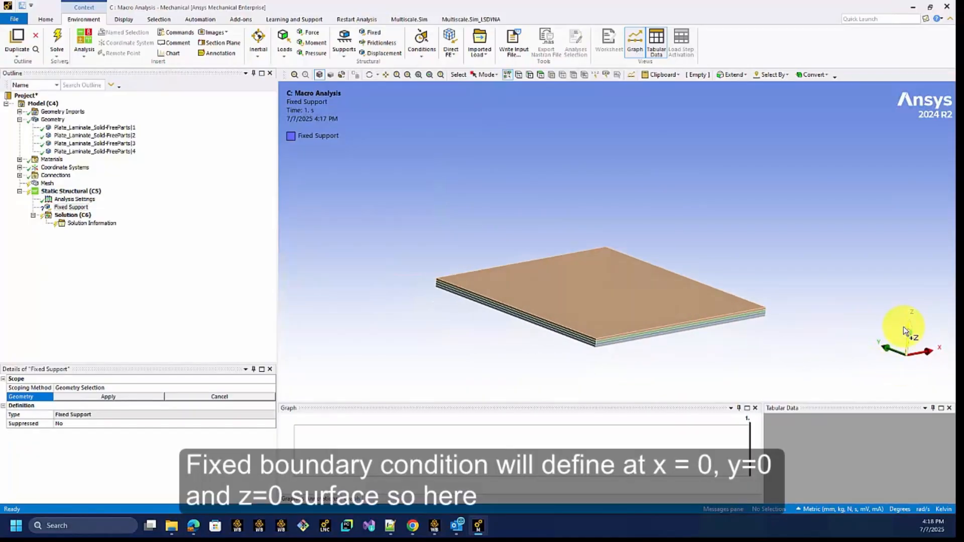
scroll(556, 341, "up", 2)
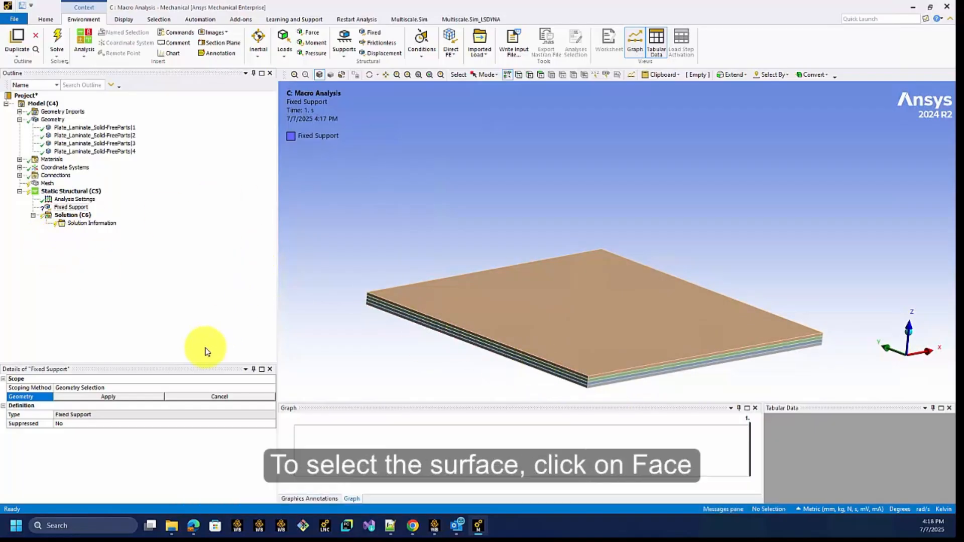
left_click(541, 77)
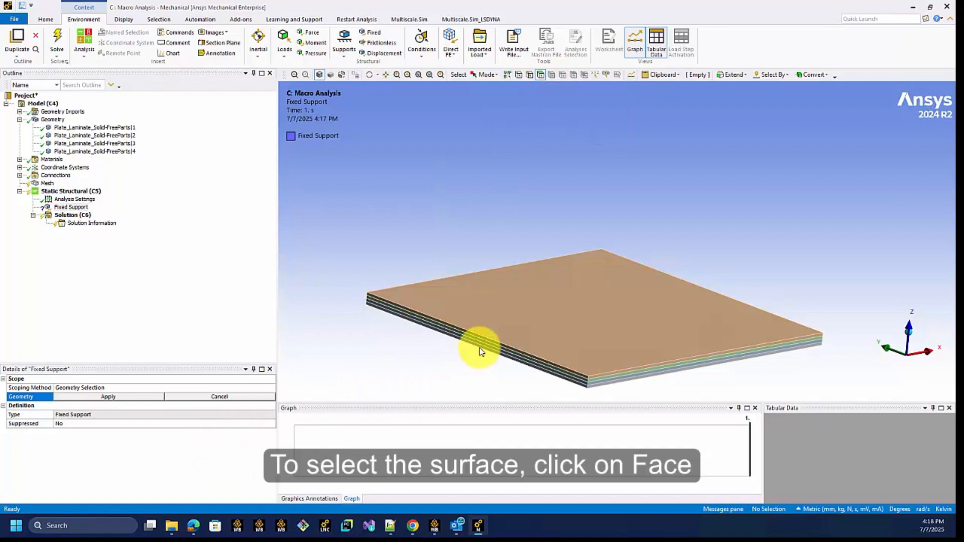
scroll(534, 277, "up", 3)
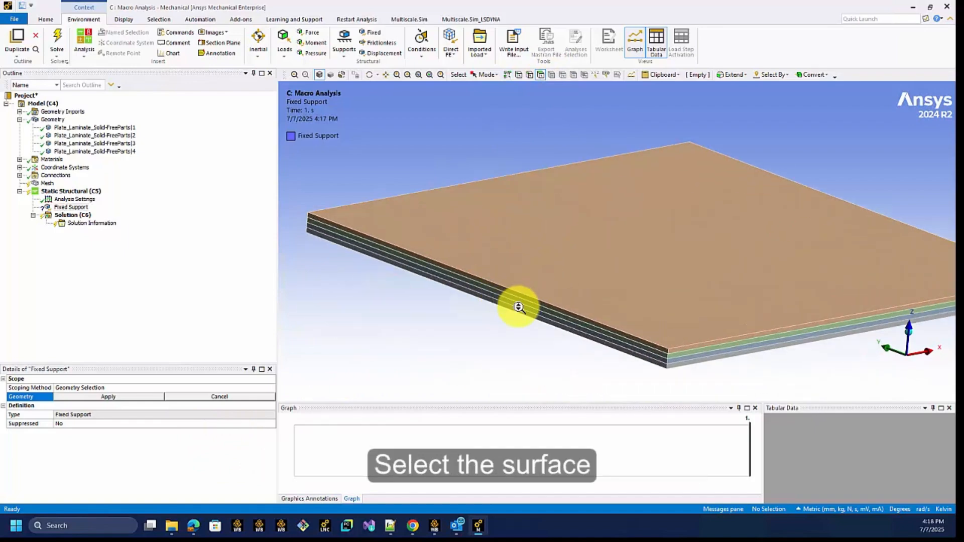
left_click(521, 313)
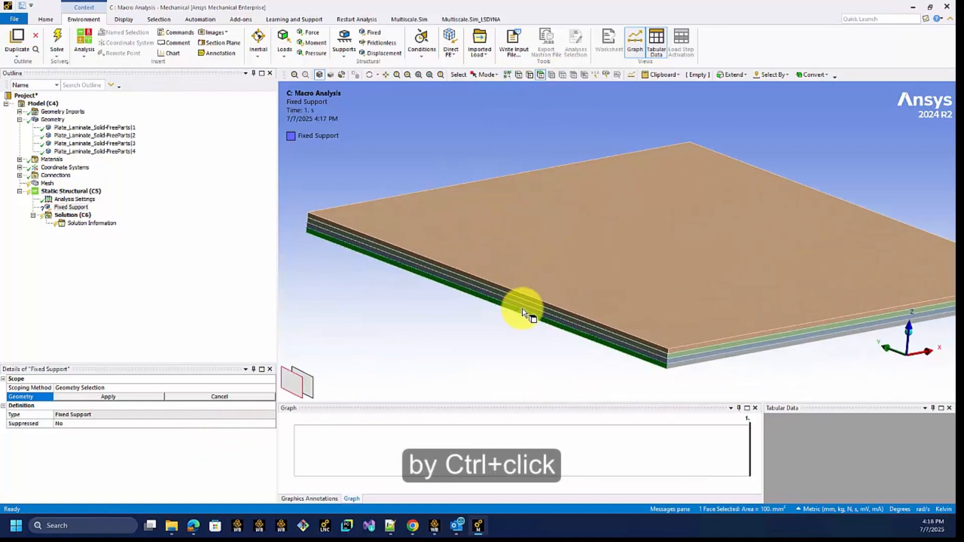
left_click(523, 308, "ctrl")
left_click(526, 307, "ctrl")
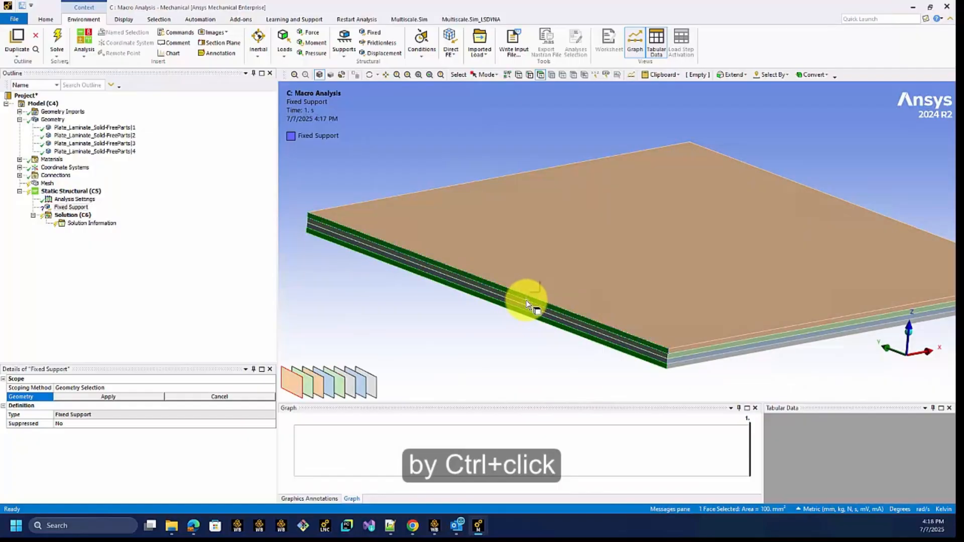
left_click(527, 309, "ctrl")
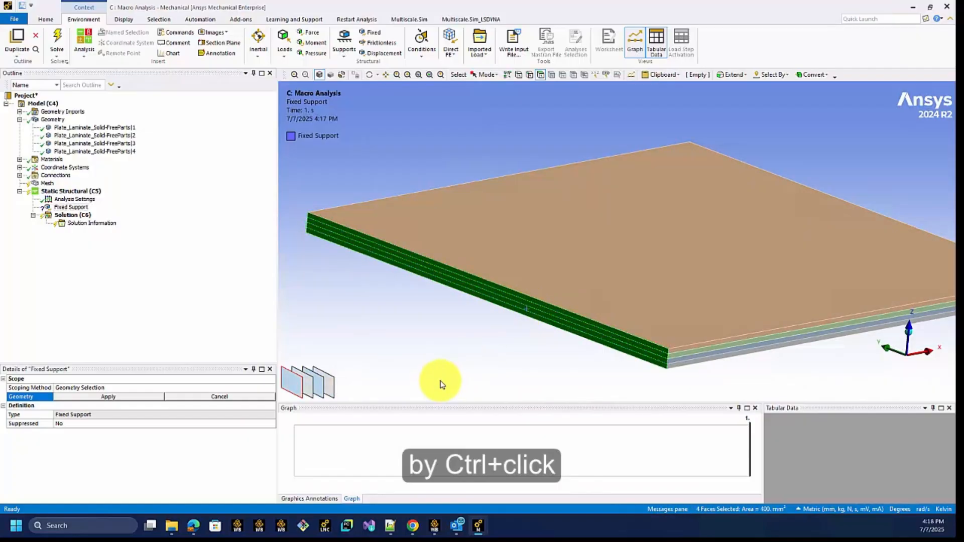
left_click(129, 399)
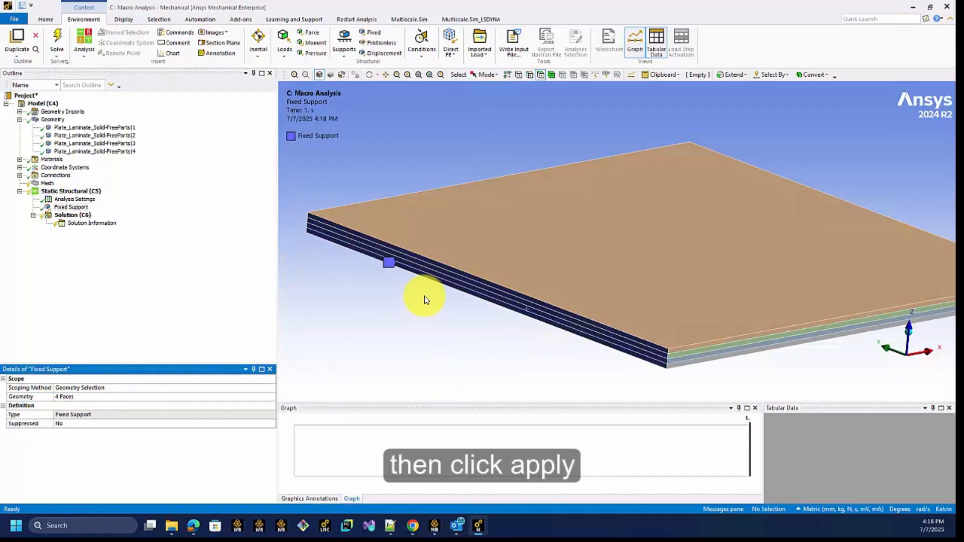
Step: Apply a 0.1 MPa pressure to the top face of the laminated plate
scroll(425, 294, "down", 3)
mouse_move(467, 279)
middle_mouse_down()
mouse_move(502, 263)
mouse_move(548, 280)
mouse_move(472, 213)
middle_mouse_up()
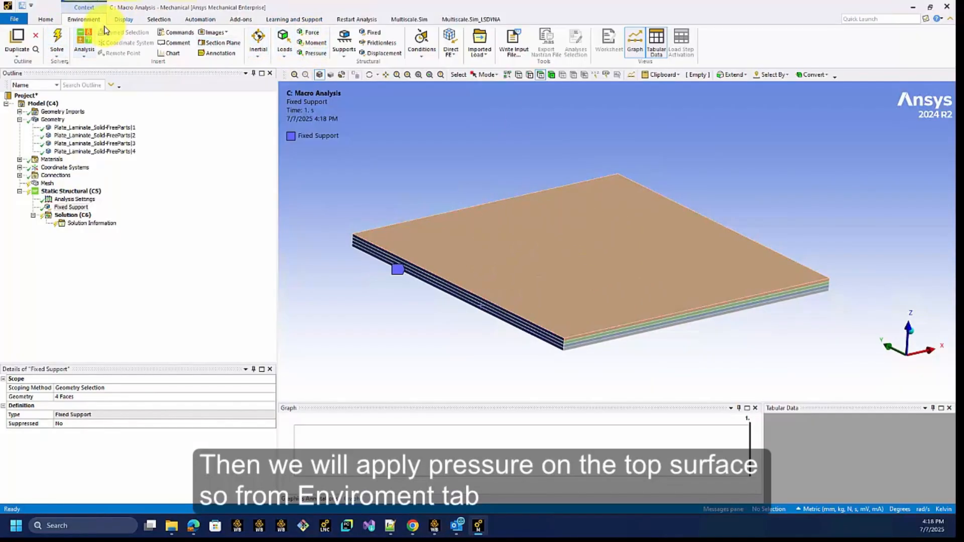
left_click(315, 54)
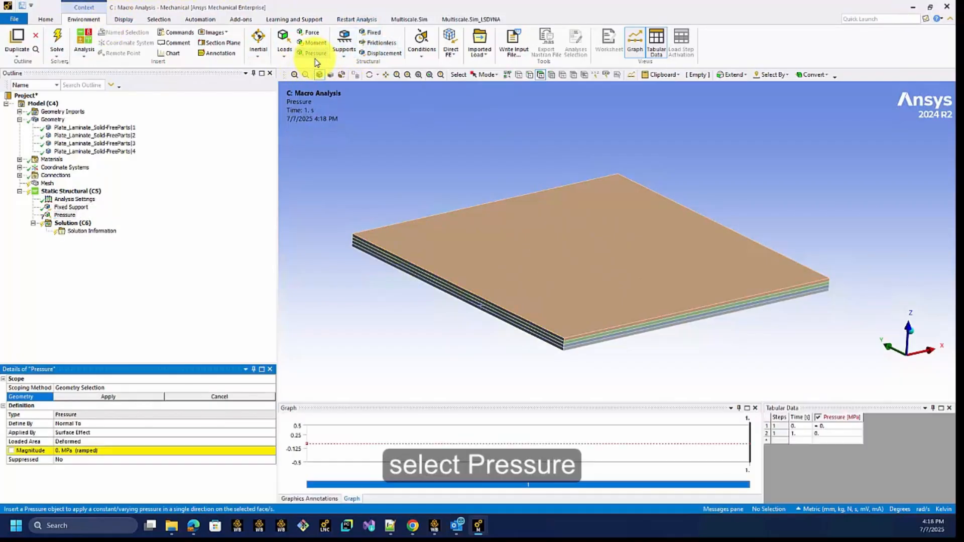
left_click(63, 216)
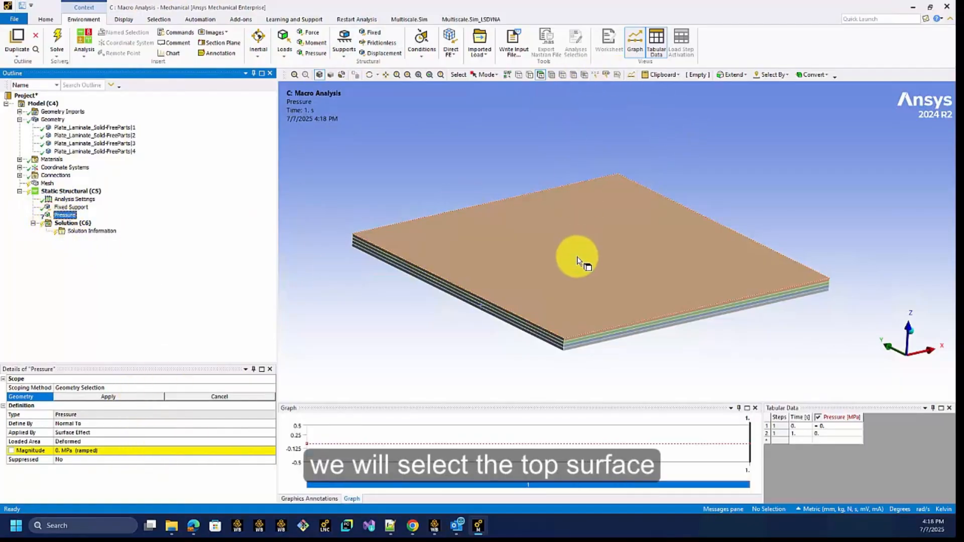
left_click(602, 281)
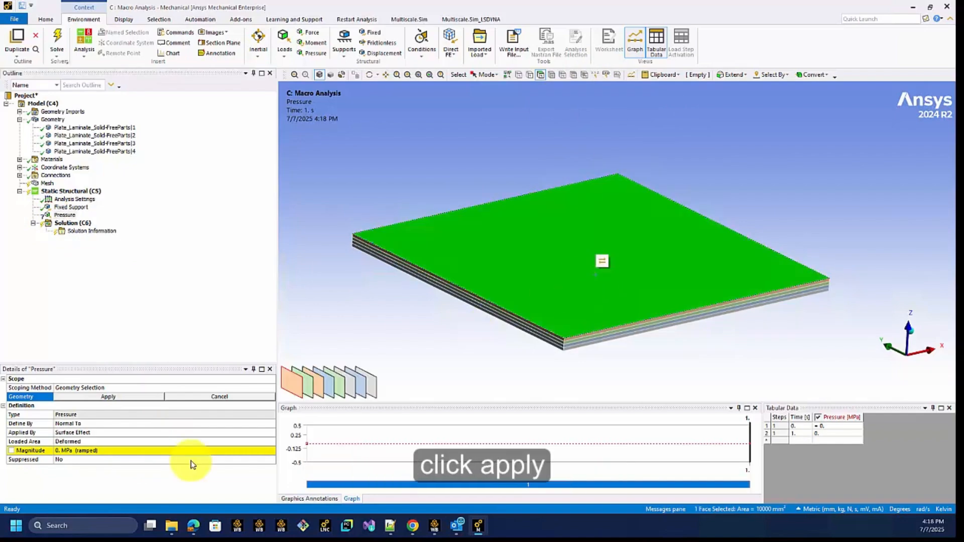
left_click(140, 397)
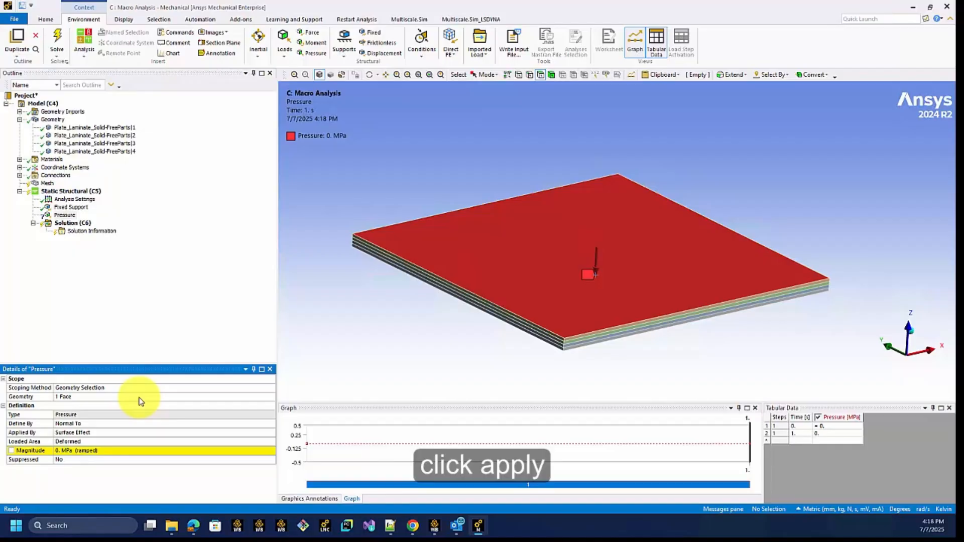
left_click(128, 454)
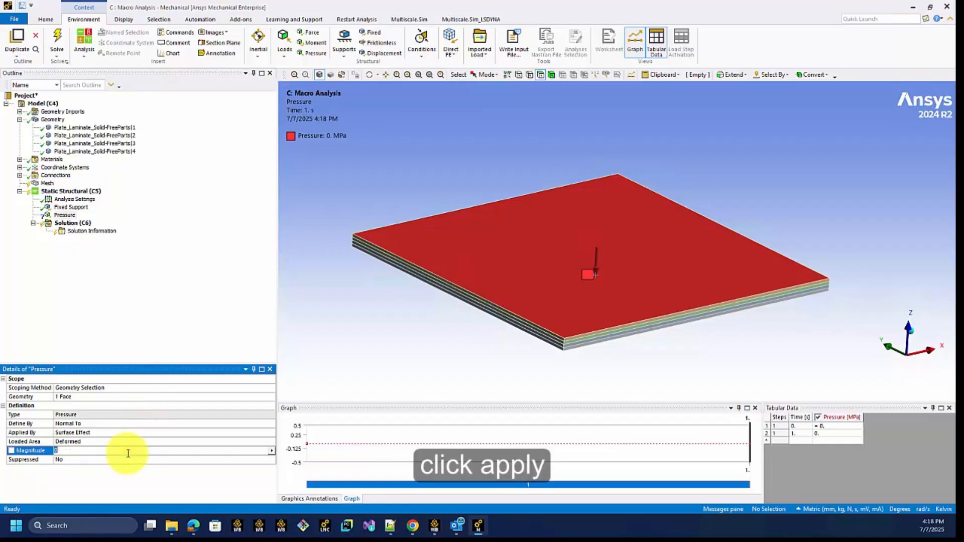
type("1")
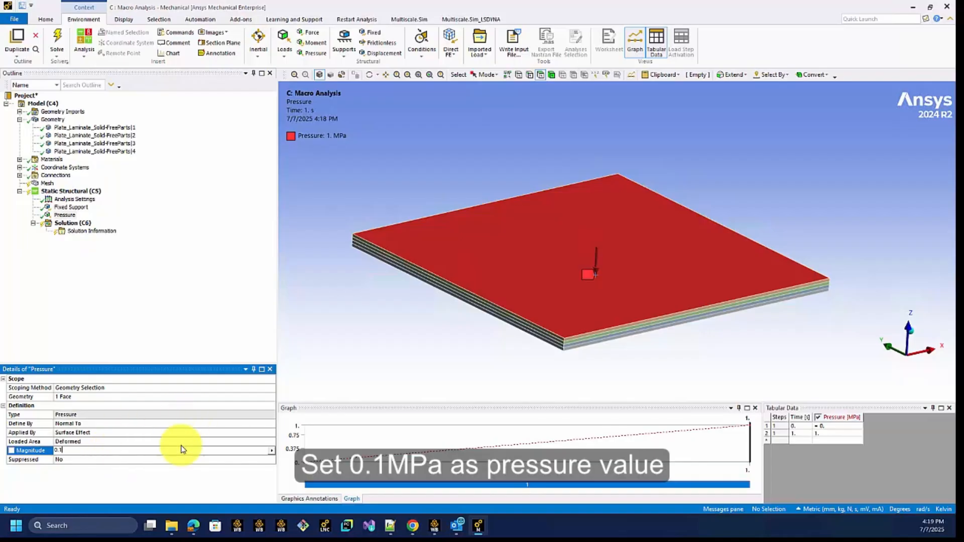
left_click(178, 481)
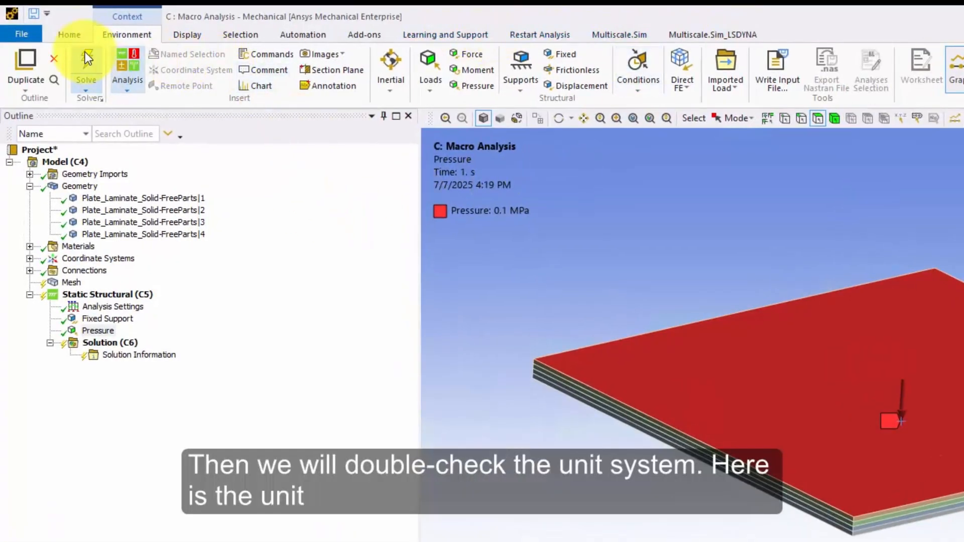
Step: Set the temperature unit to Celsius for the metric unit systems
left_click(68, 36)
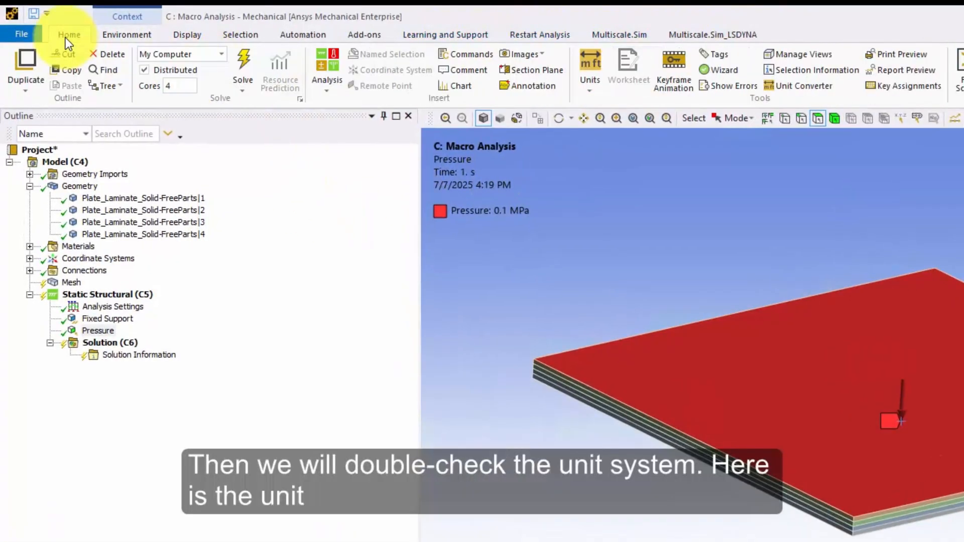
left_click(590, 80)
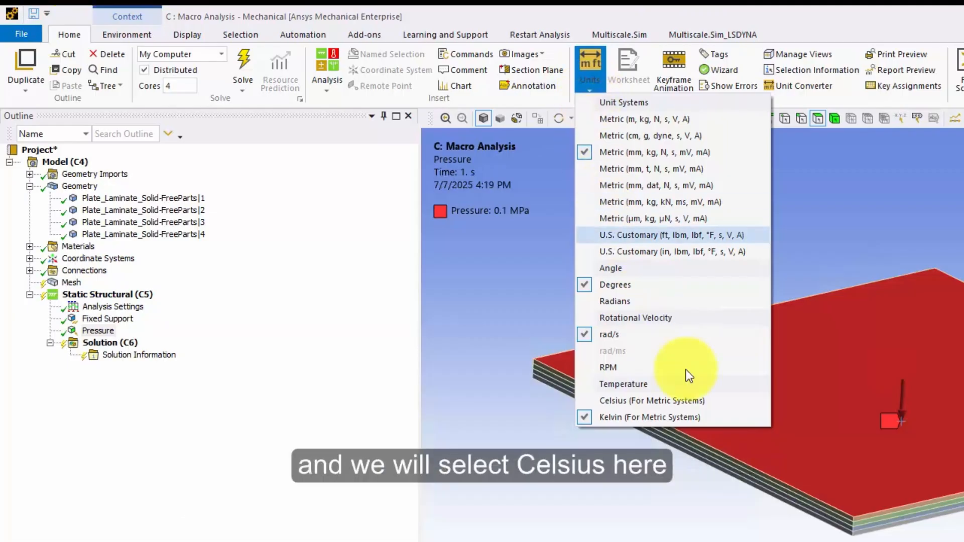
left_click(655, 401)
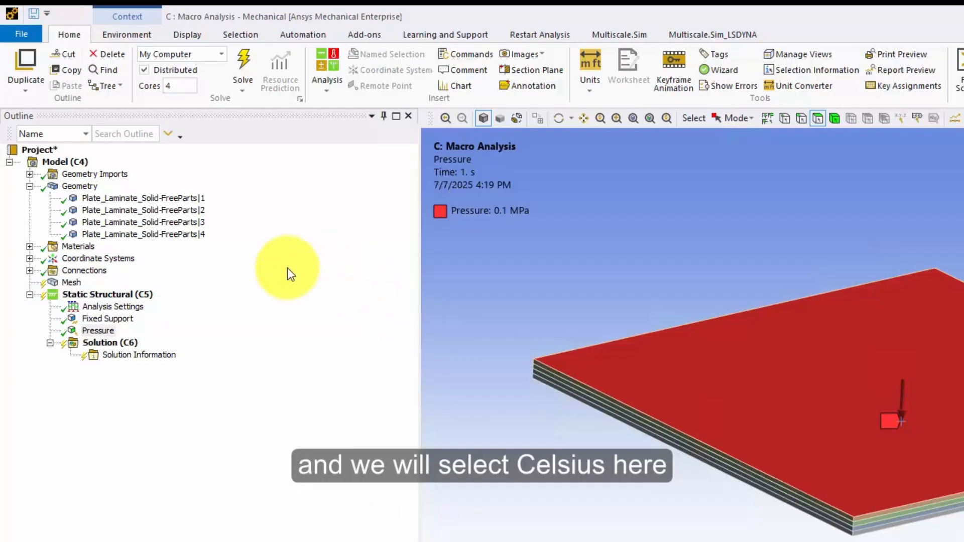
Step: Solve the static structural analysis of the laminated plate
left_click(124, 347)
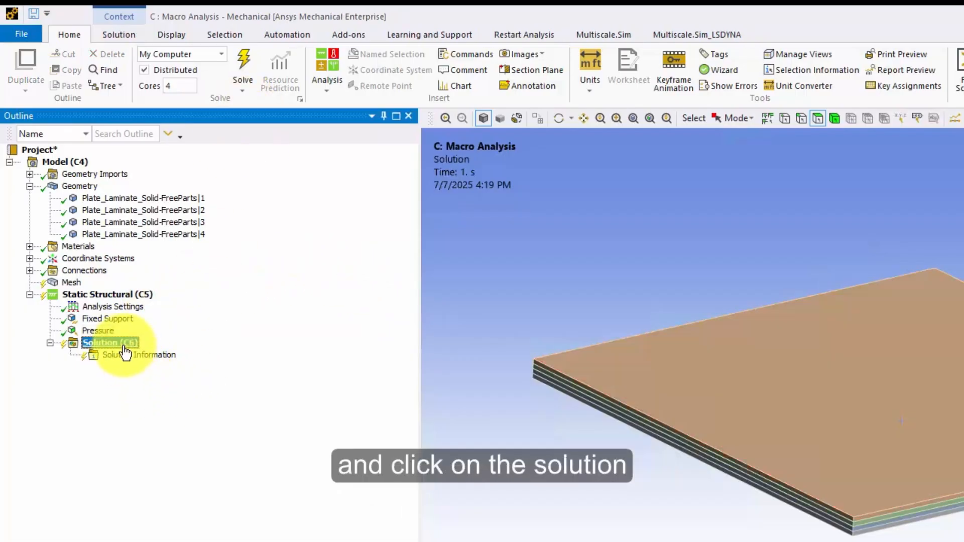
right_click(121, 350)
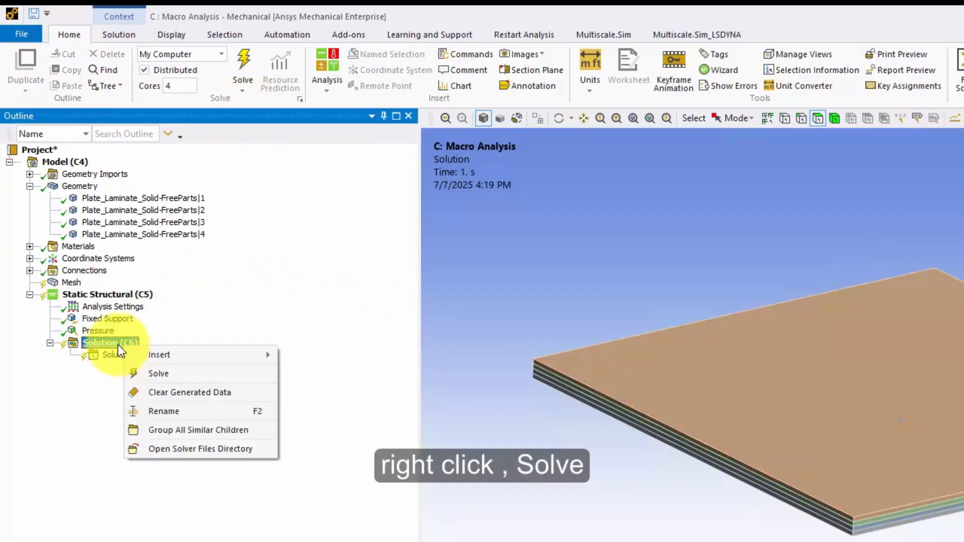
left_click(179, 375)
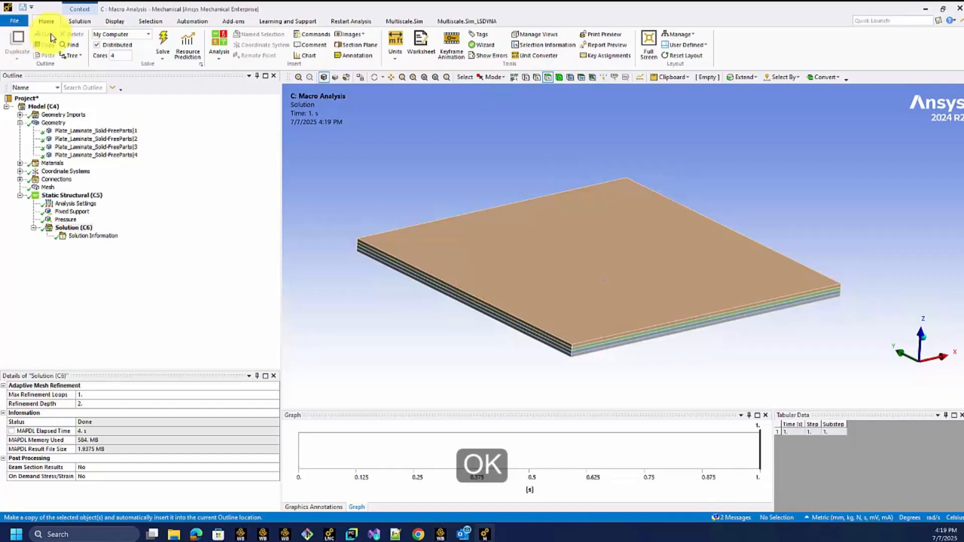
Step: Check the solver output in Solution Information, and return to the plate view of the solution
middle_click_drag(498, 319, 495, 312)
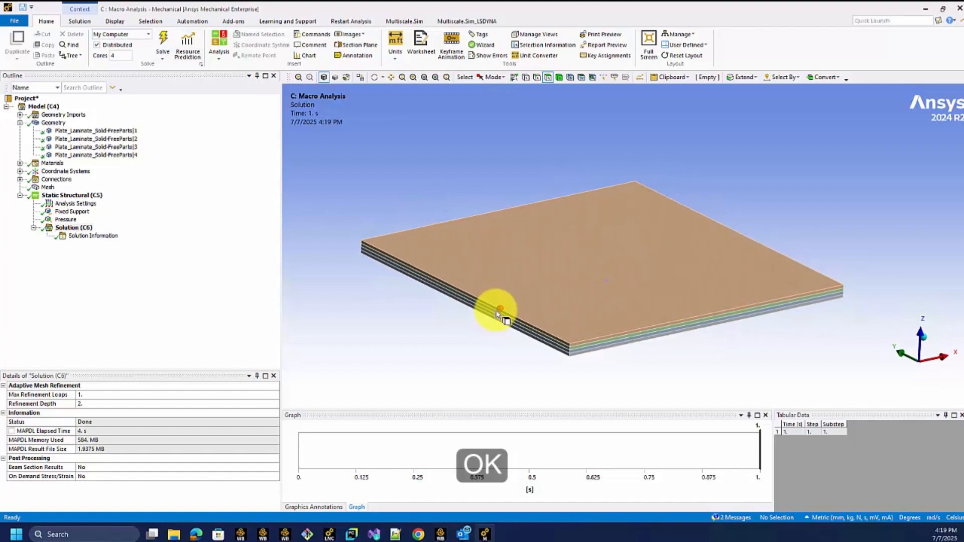
left_click(105, 236)
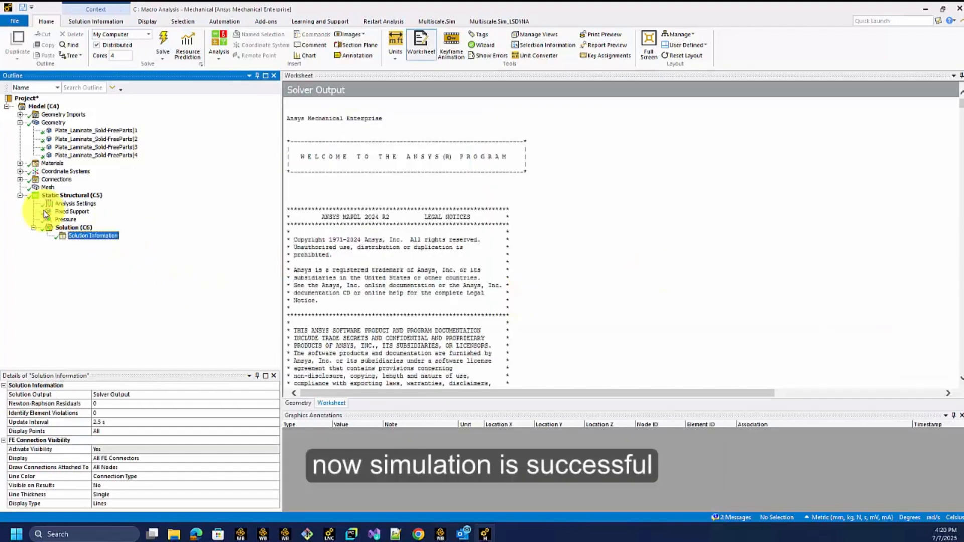
left_click(73, 230)
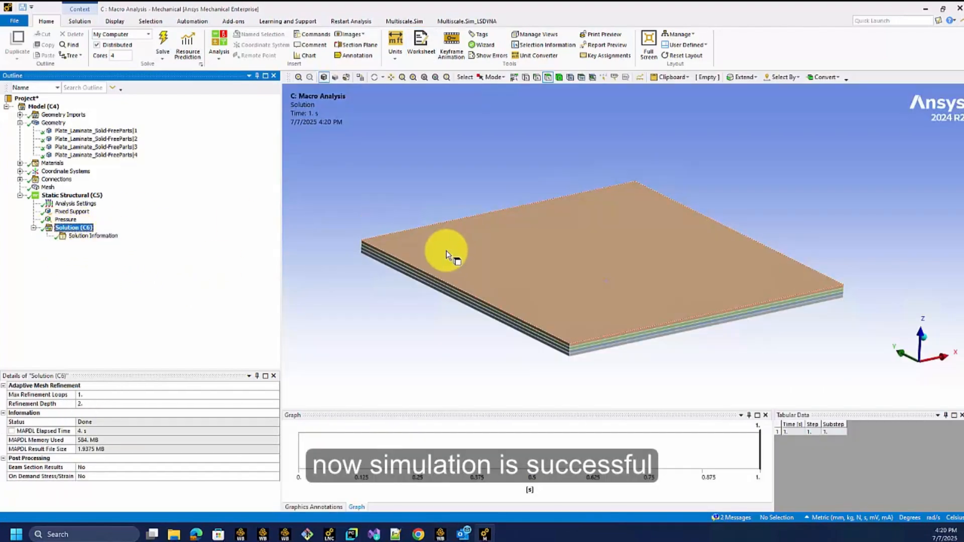
middle_click_drag(442, 252, 645, 299)
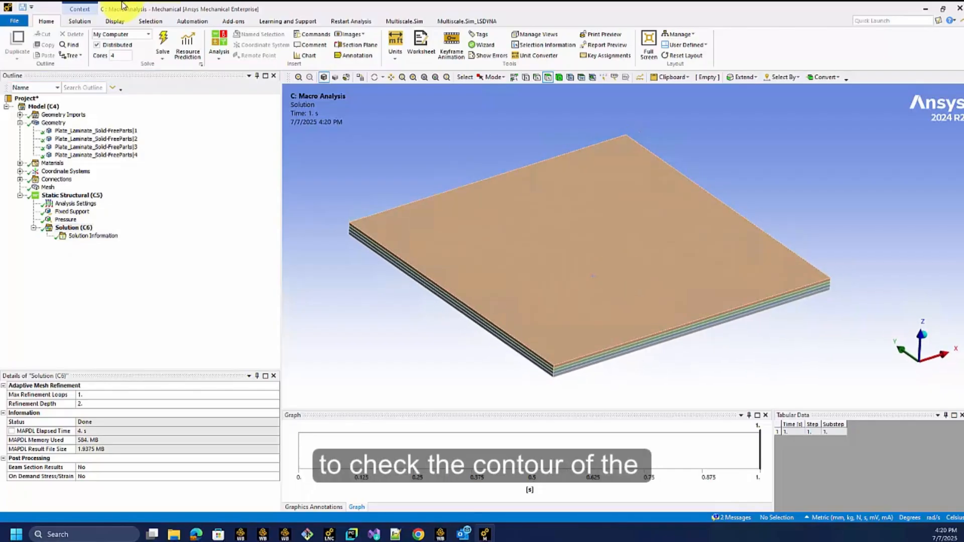
Step: Add a Directional Deformation result to the solution and set its orientation to the Z Axis
left_click(78, 22)
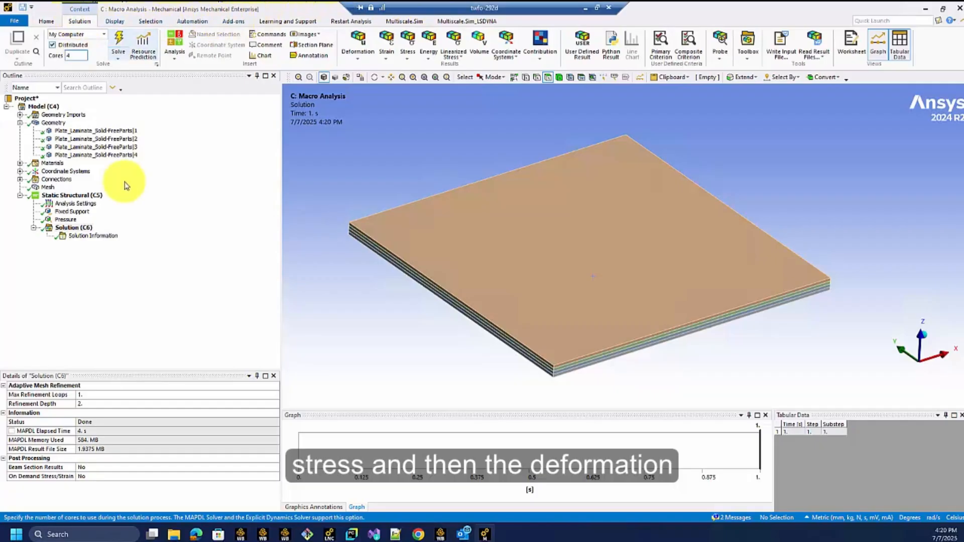
left_click(79, 229)
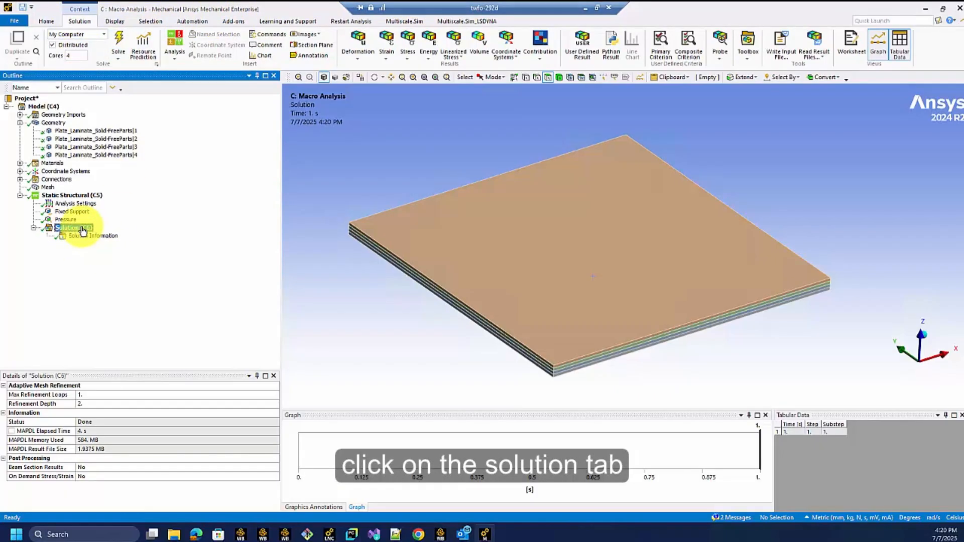
left_click(81, 22)
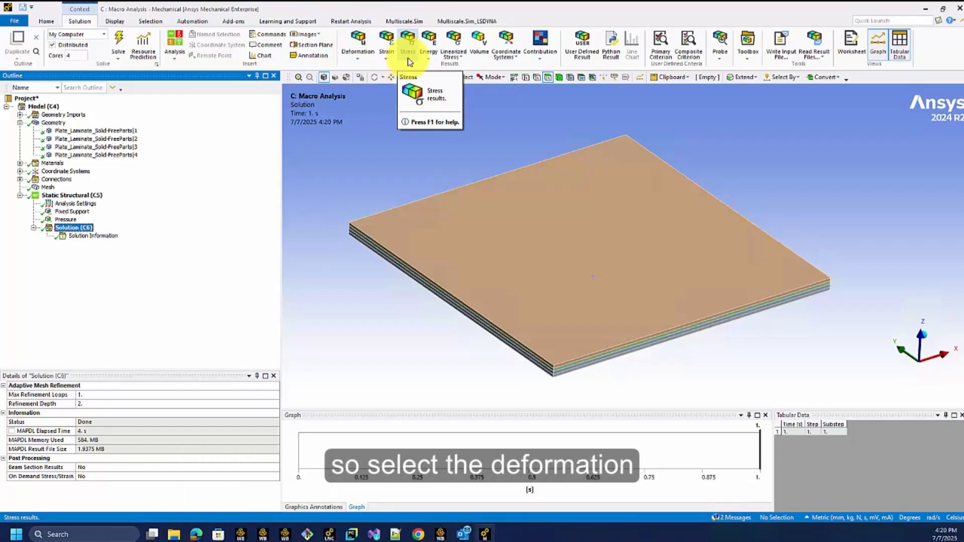
left_click(362, 55)
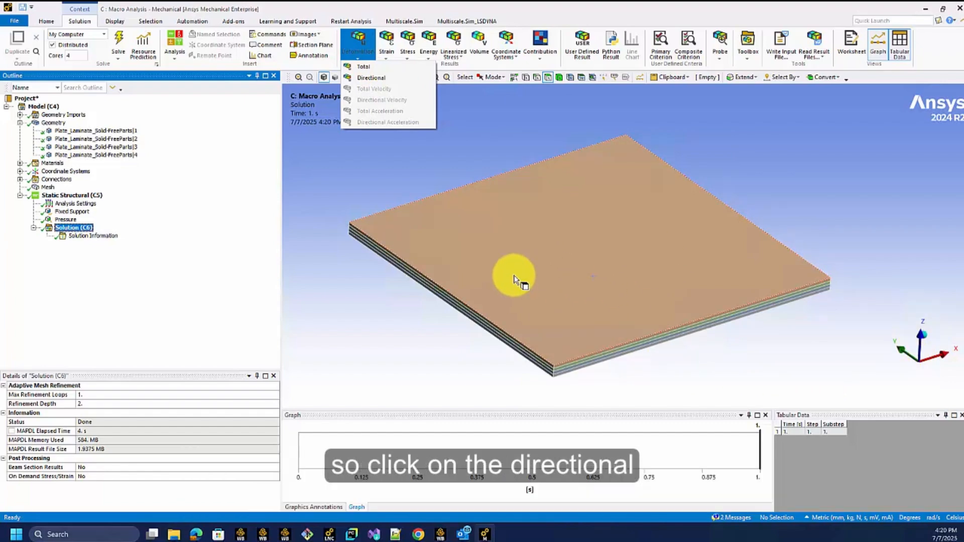
left_click(366, 78)
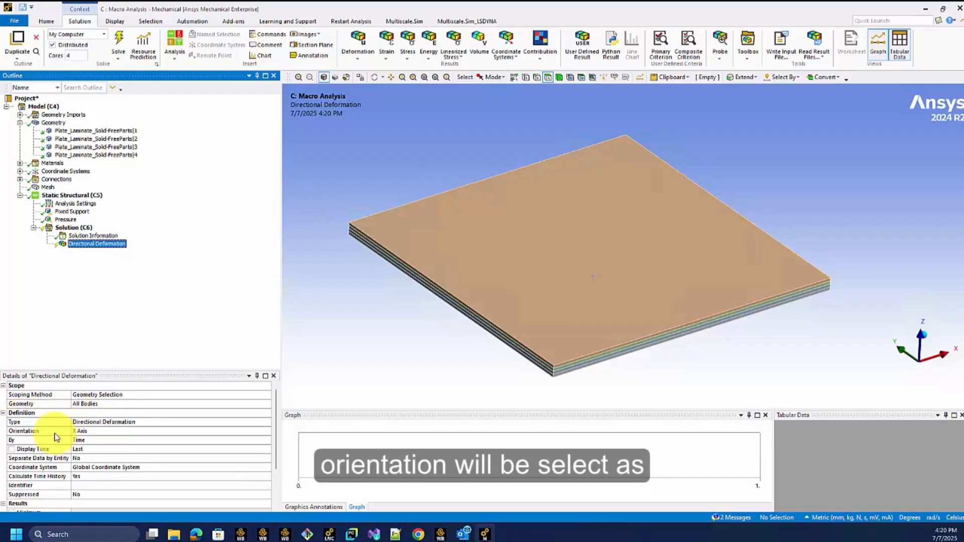
left_click(265, 430)
left_click(269, 432)
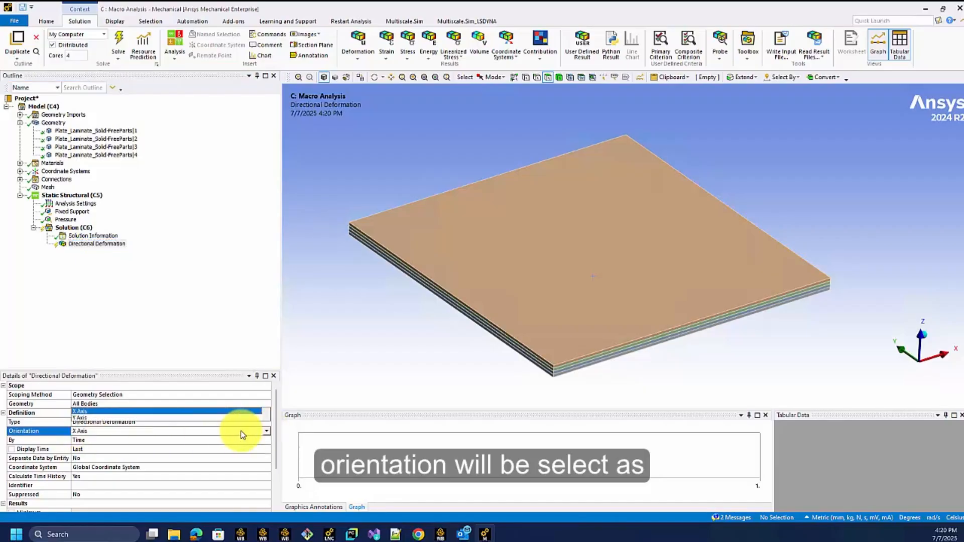
left_click(101, 415)
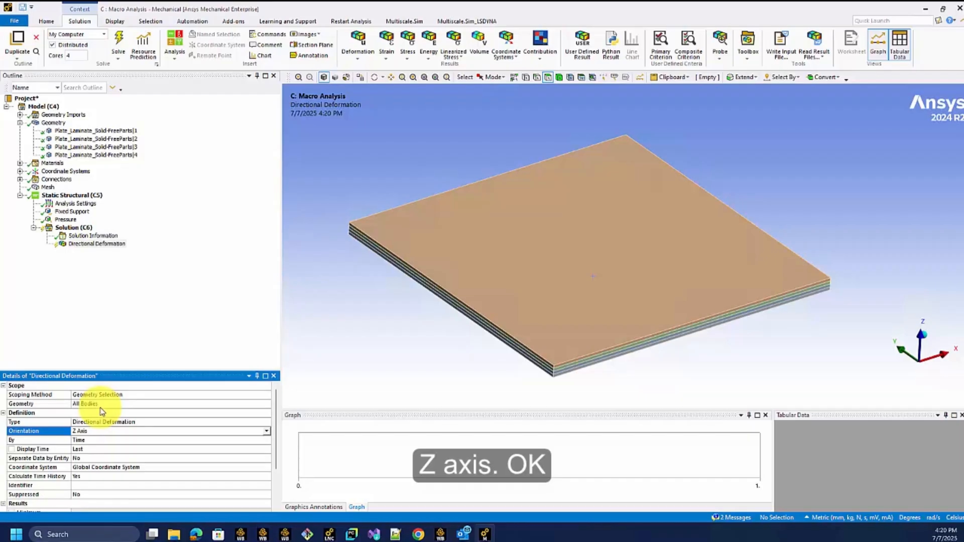
Step: Add a Normal Stress result and an Elemental Triads result to the solution
left_click(407, 45)
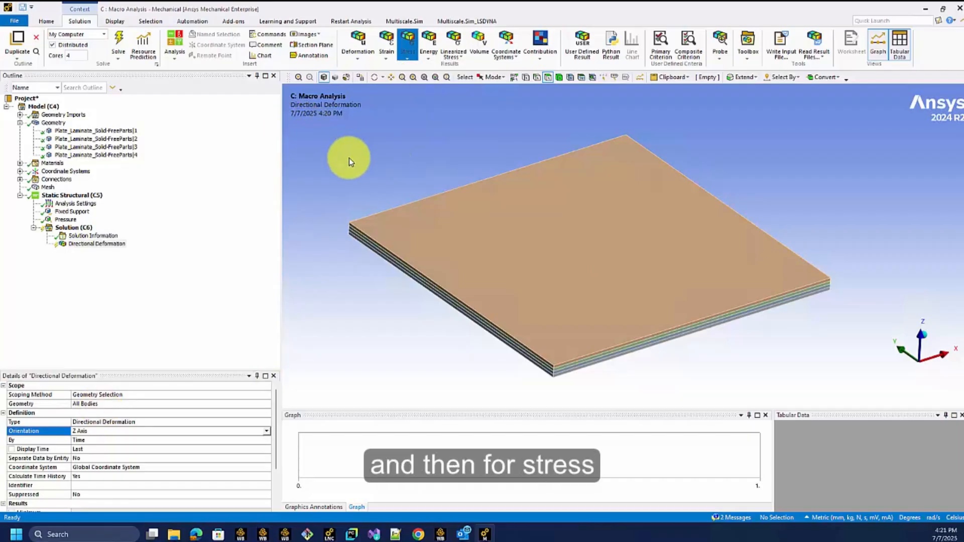
left_click(407, 59)
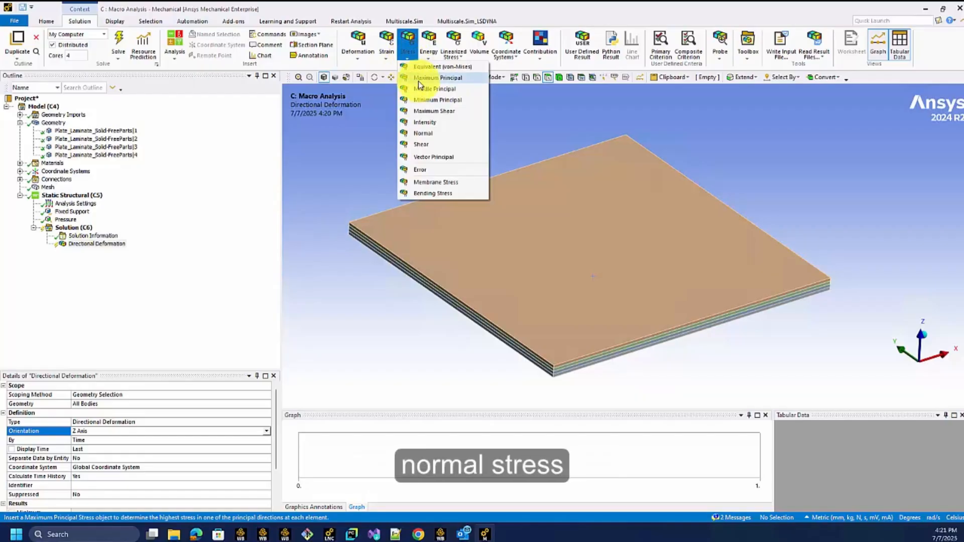
left_click(424, 134)
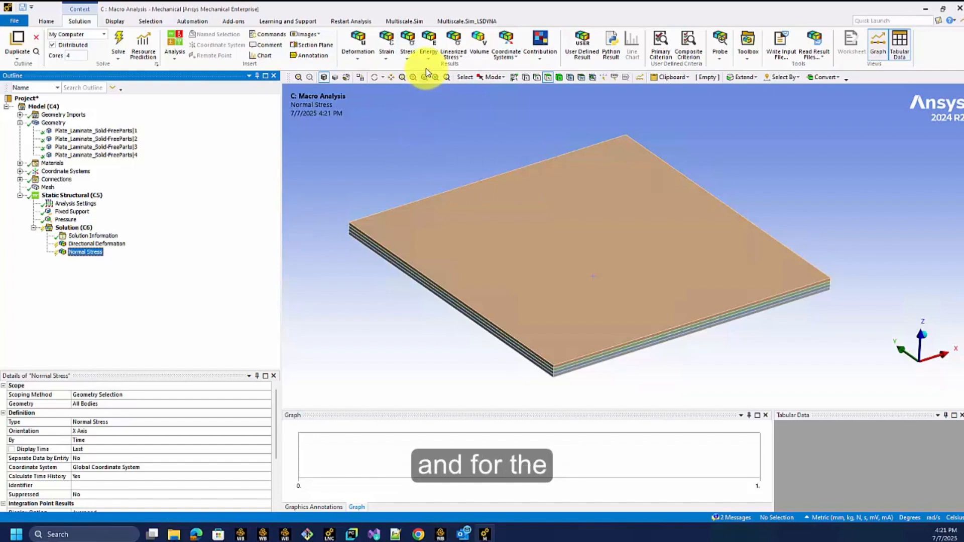
left_click(509, 56)
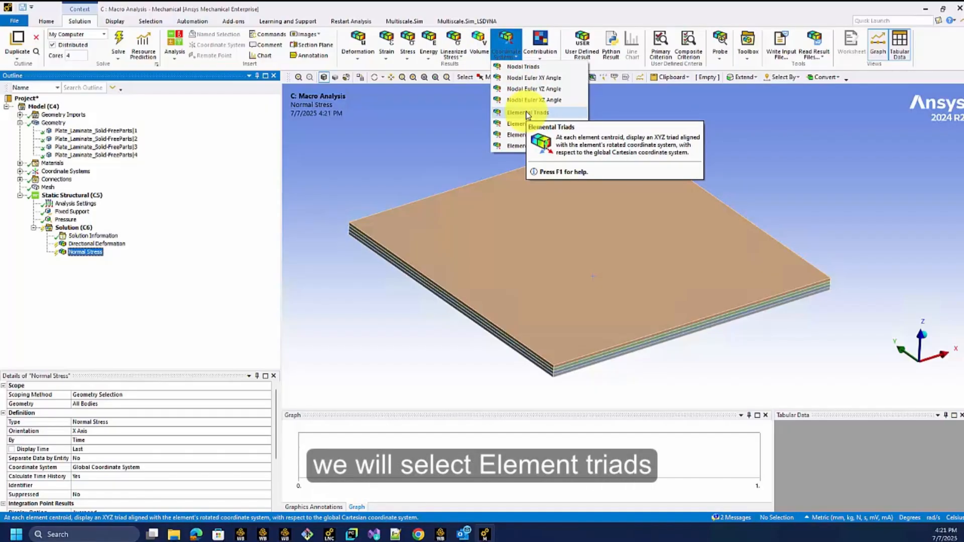
left_click(528, 113)
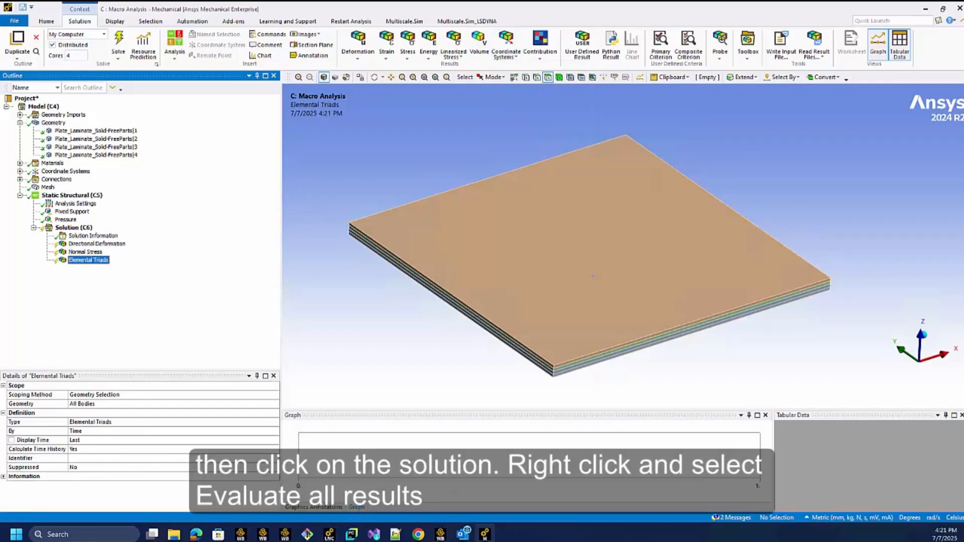
Step: Evaluate all results of the static structural solution
left_click(86, 229)
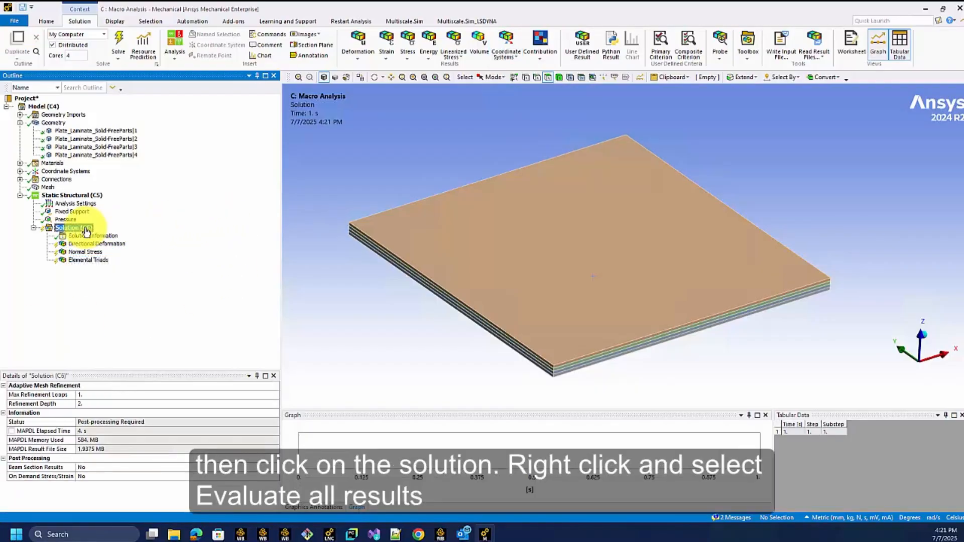
right_click(86, 231)
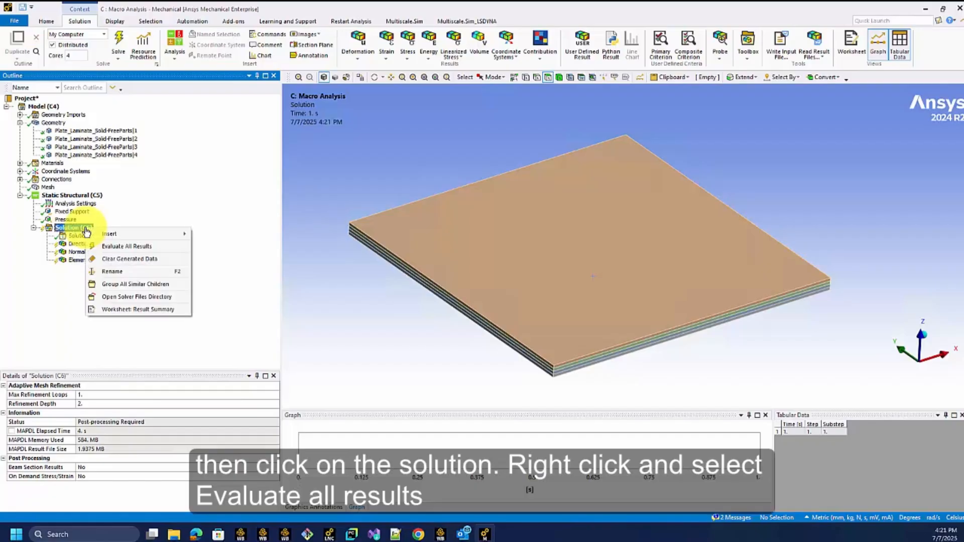
left_click(127, 247)
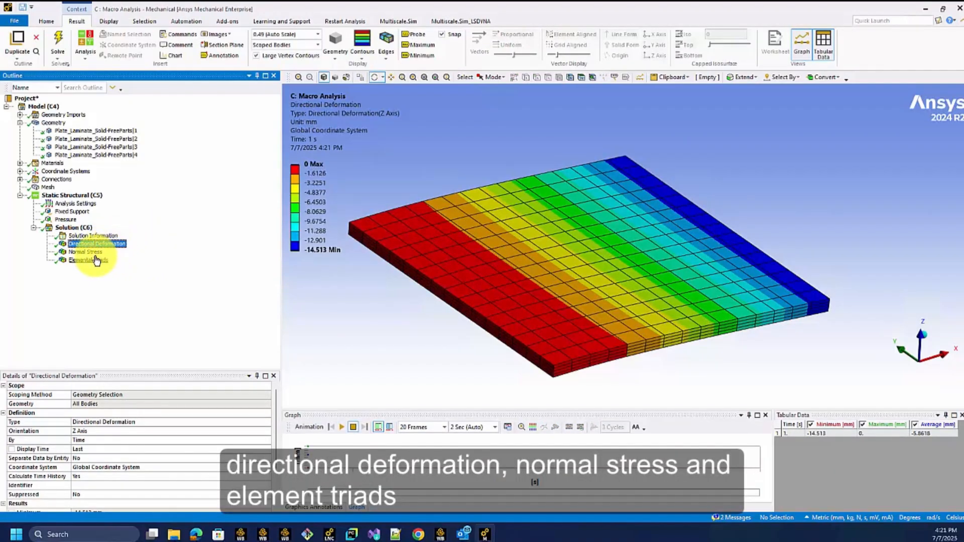
Step: Display the Normal Stress contour, then show the Elemental Triads result and inspect the element axes on the plate
left_click(96, 252)
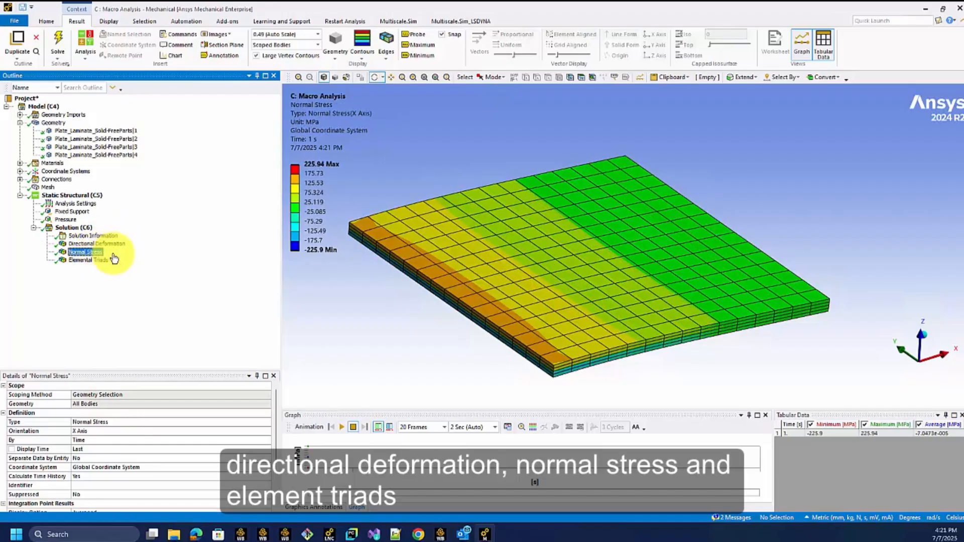
left_click(88, 261)
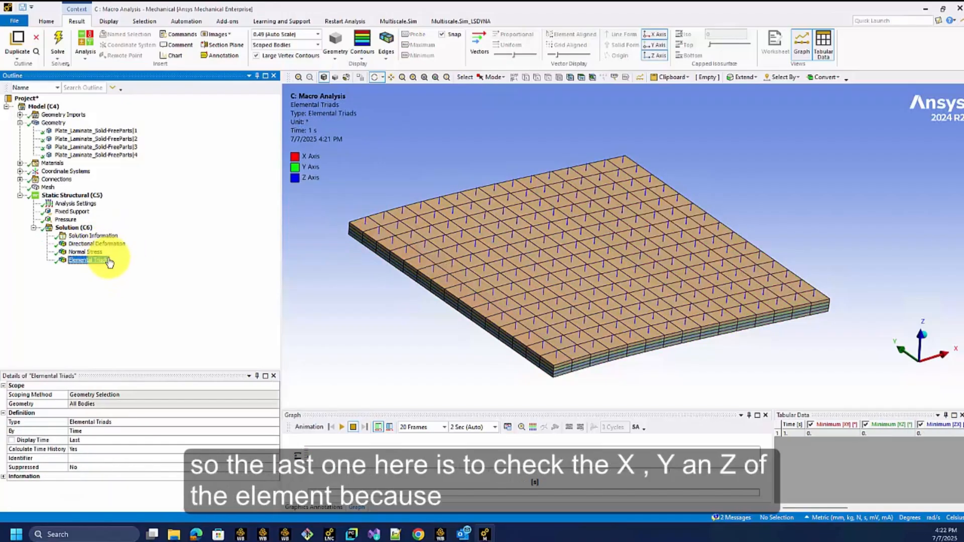
middle_click_drag(437, 258, 345, 278)
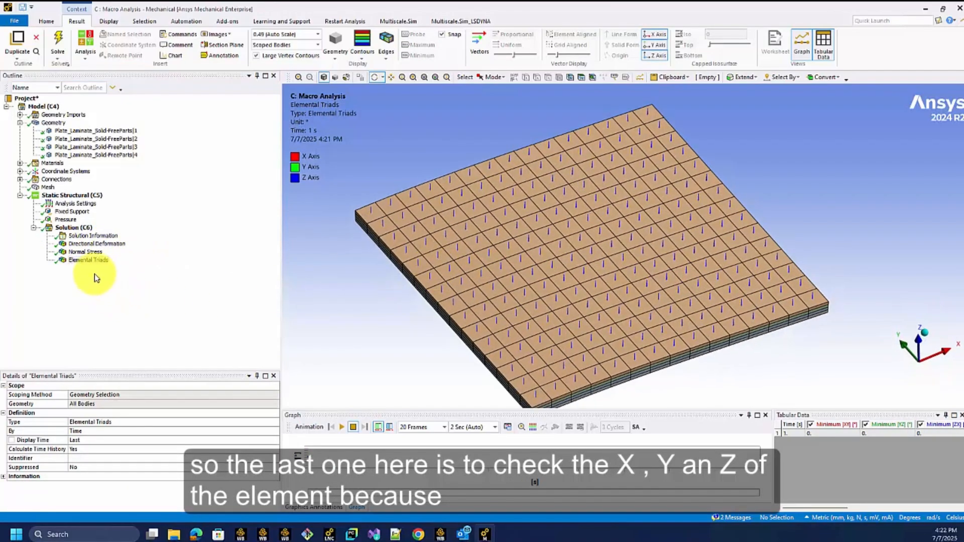
left_click(95, 265)
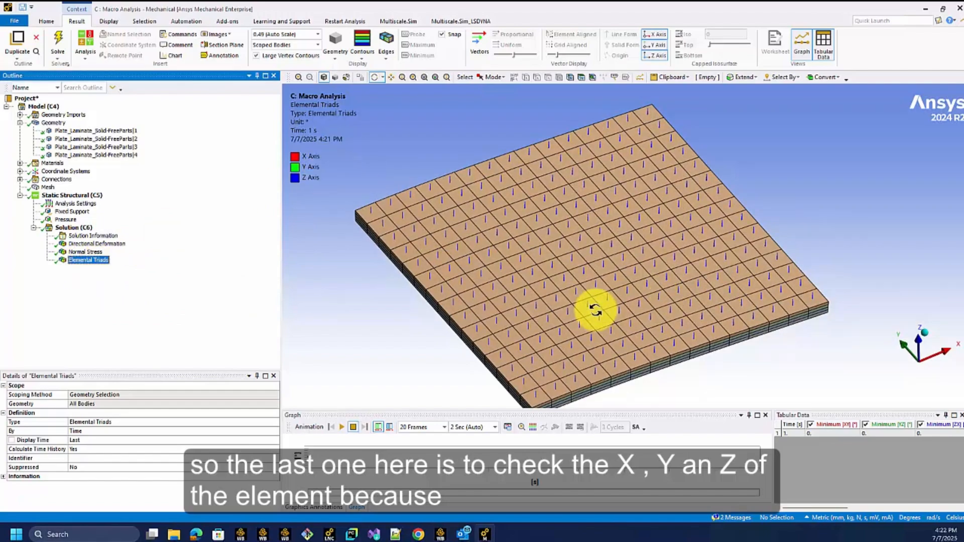
left_click_drag(597, 308, 512, 337)
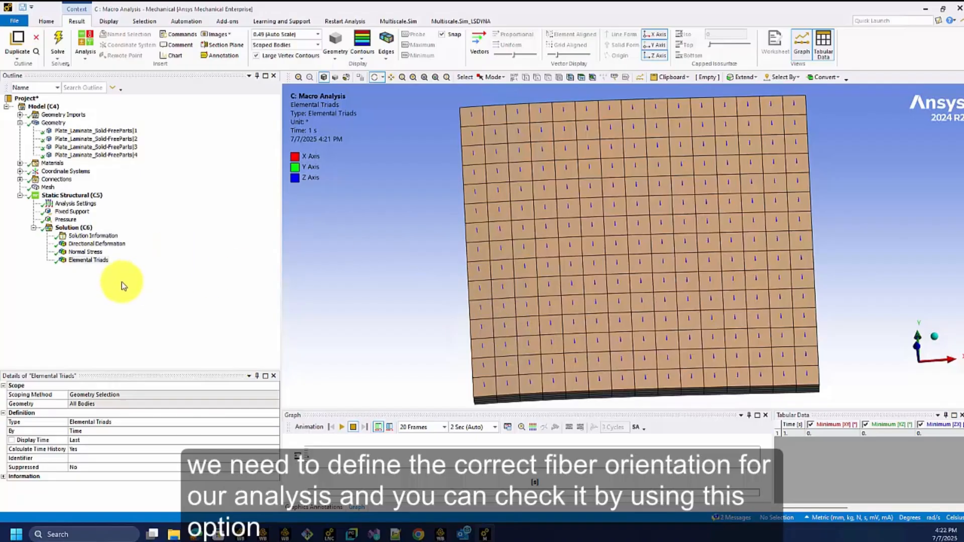
Step: Inspect the Directional Deformation contour along the bent plate, followed by the Normal Stress contour from an angled view
left_click(86, 244)
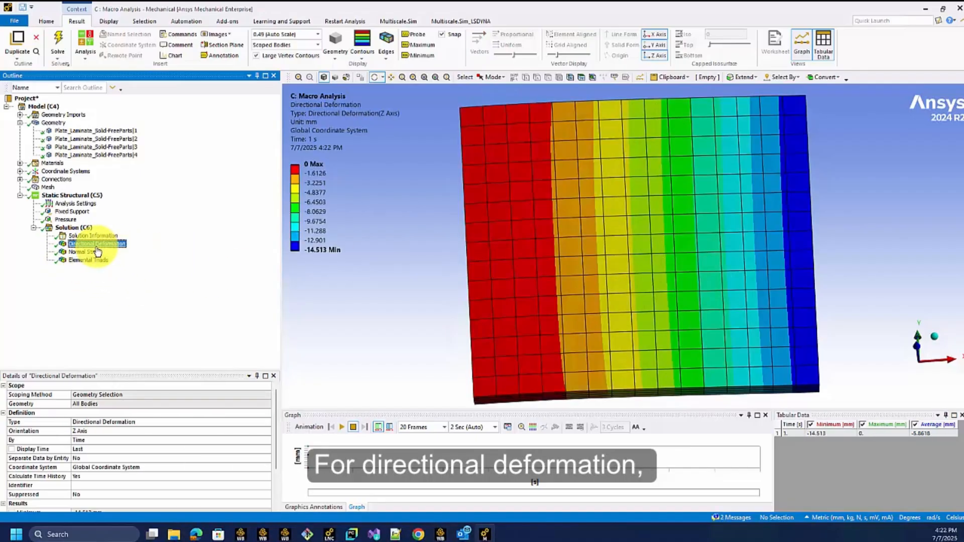
left_click_drag(574, 330, 440, 250)
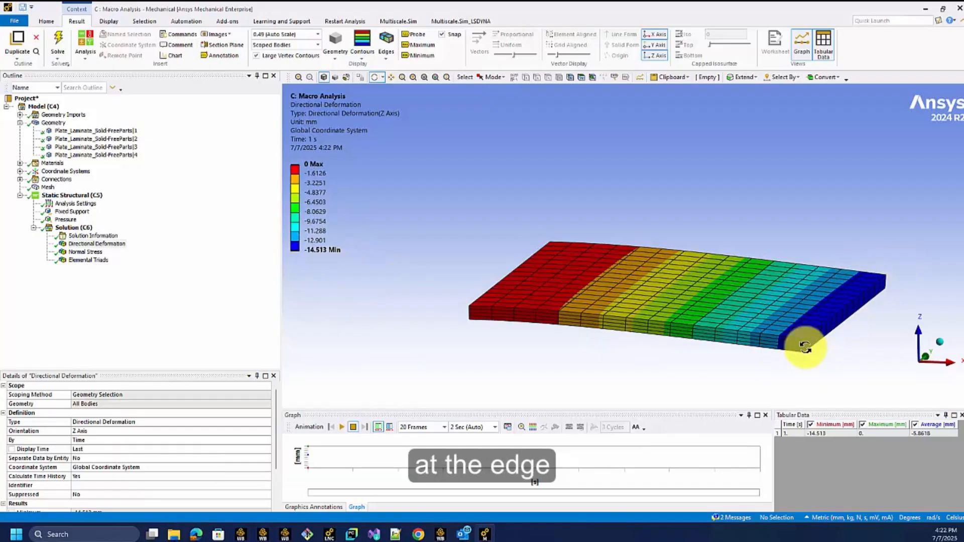
left_click(82, 253)
left_click_drag(581, 377, 536, 331)
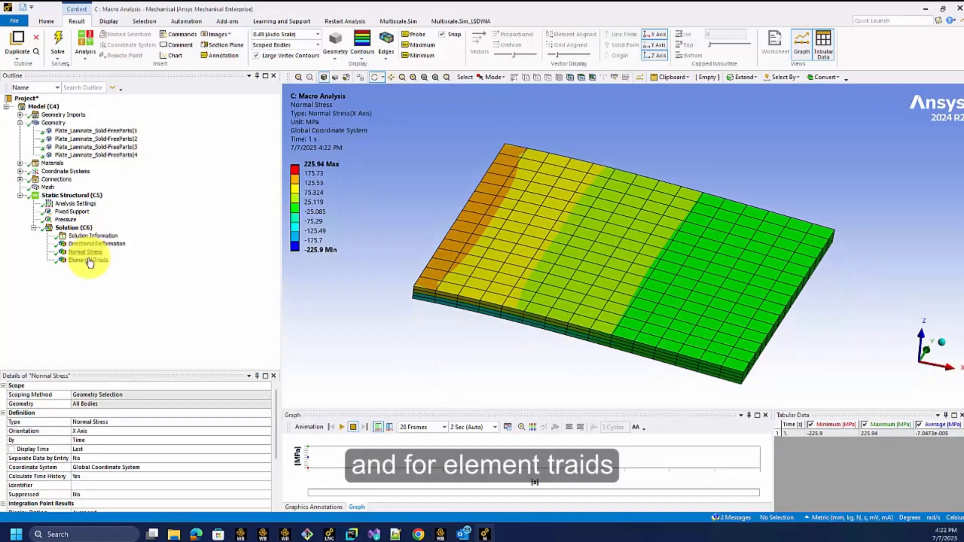
Step: Show the Elemental Triads result in wireframe mode, looking down on the plate
left_click(89, 260)
left_click_drag(586, 290, 703, 319)
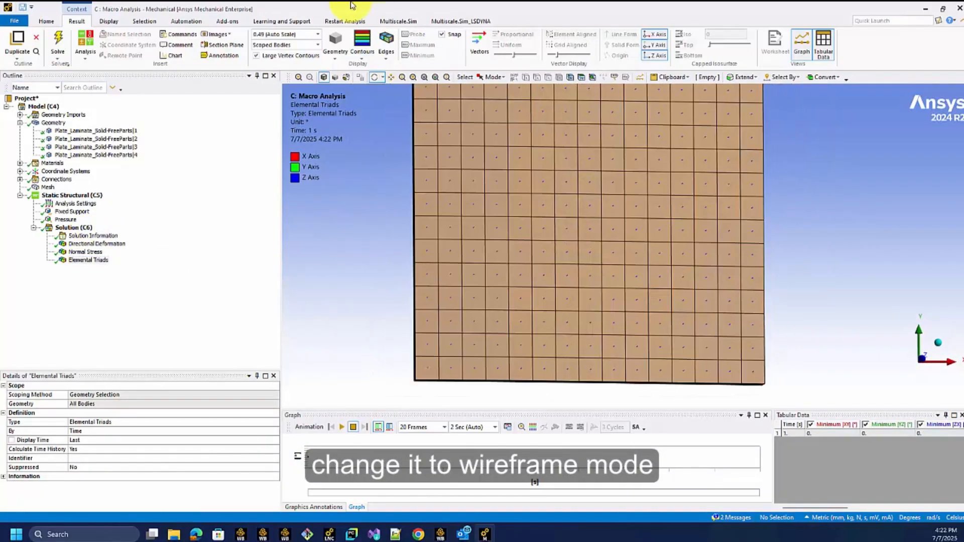
left_click(346, 78)
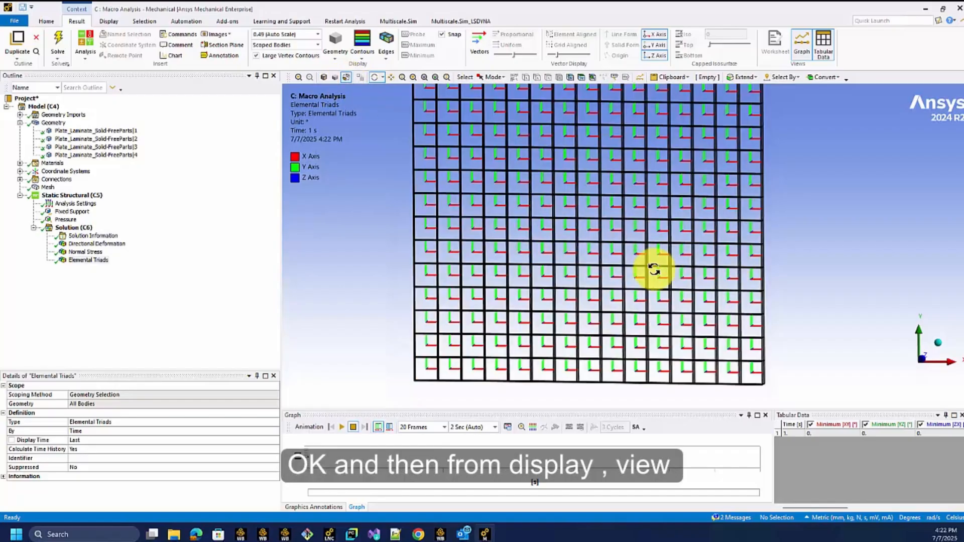
scroll(628, 259, "up", 2)
Step: Set the Front view and frame the whole plate to compare the element axes with the global coordinate system
left_click(108, 21)
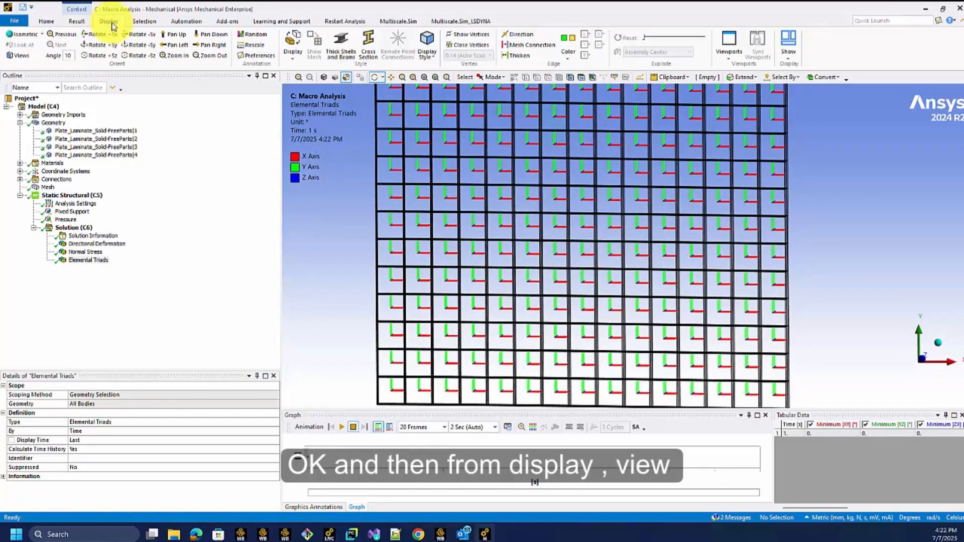
left_click(18, 56)
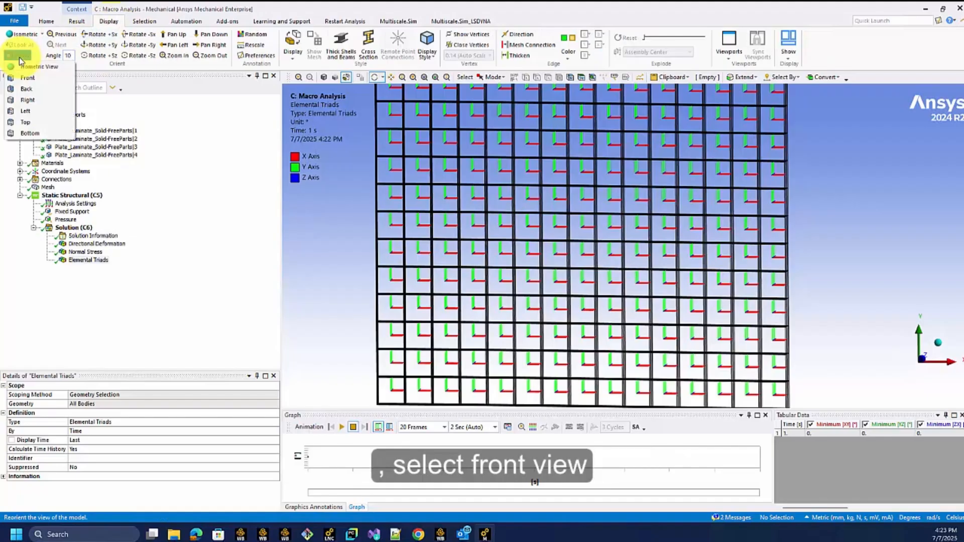
left_click(28, 78)
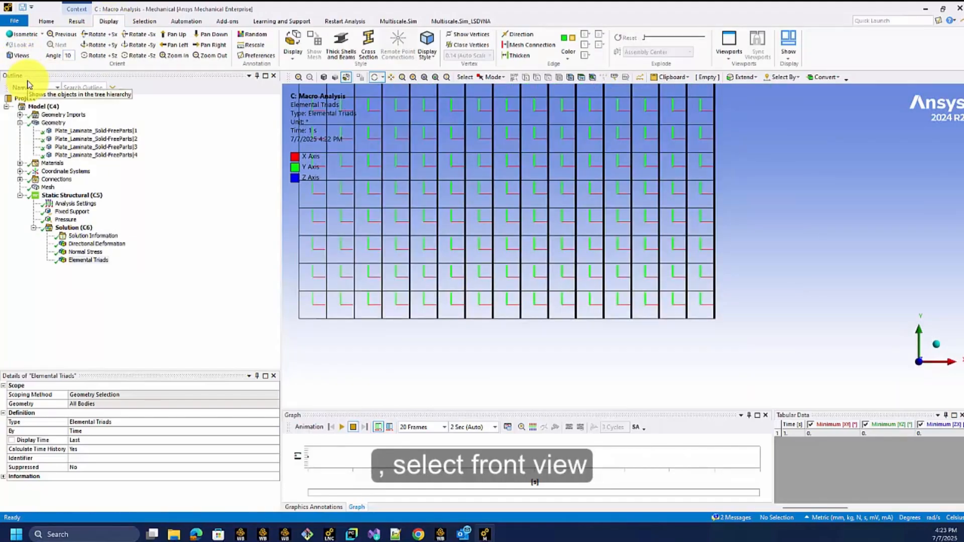
scroll(586, 252, "up", 2)
scroll(586, 252, "down", 7)
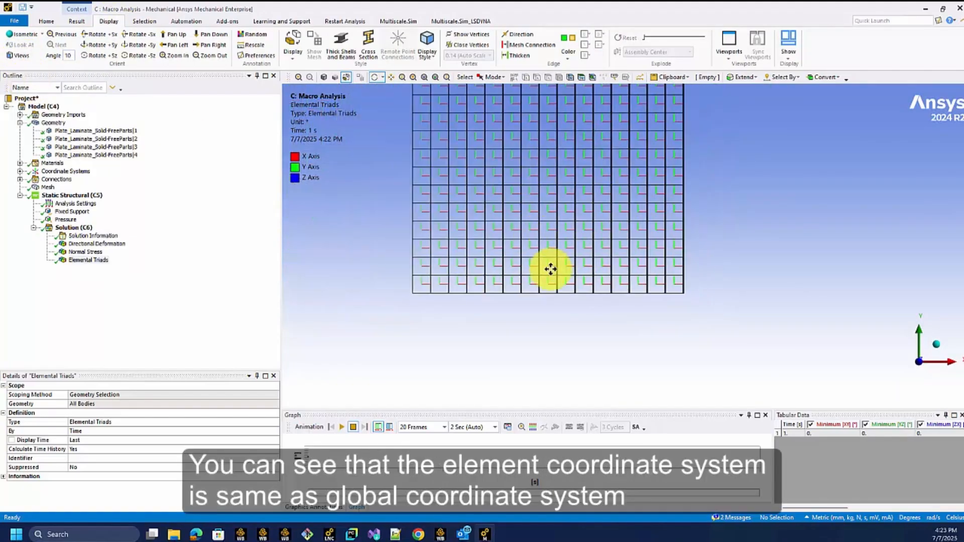
middle_click_drag(551, 269, 591, 317, "ctrl")
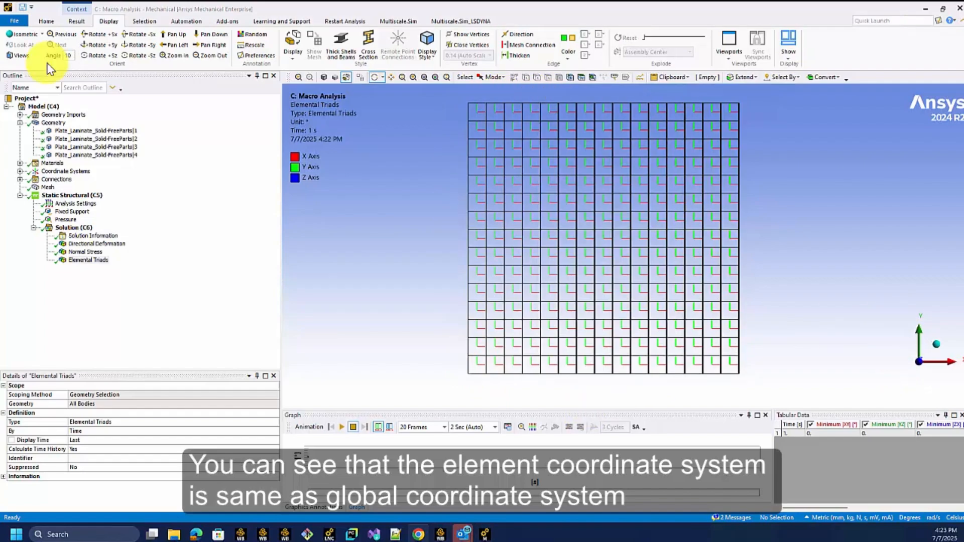
Step: Switch to the Multiscale.Sim tutorial in the browser and review the laminate patterns of Case 1 and Case 2
left_click_drag(47, 61, 649, 104)
double_click(689, 101)
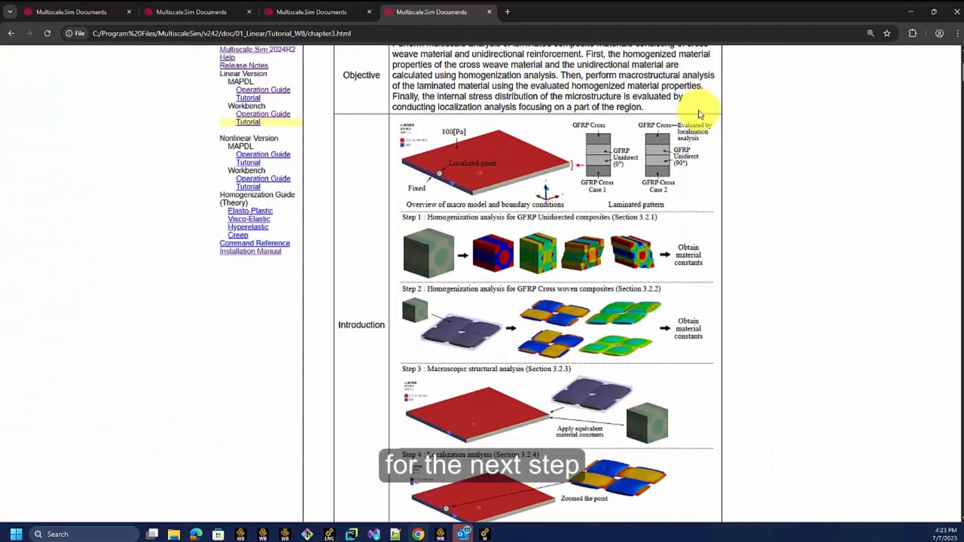
scroll(625, 221, "up", 3)
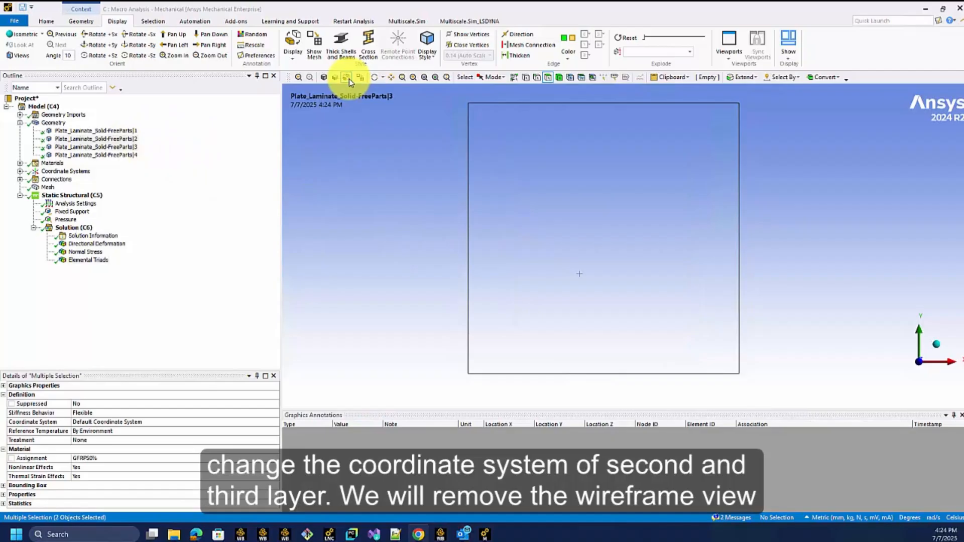
Step: Turn off the wireframe display and insert a new coordinate system into the model
left_click(349, 79)
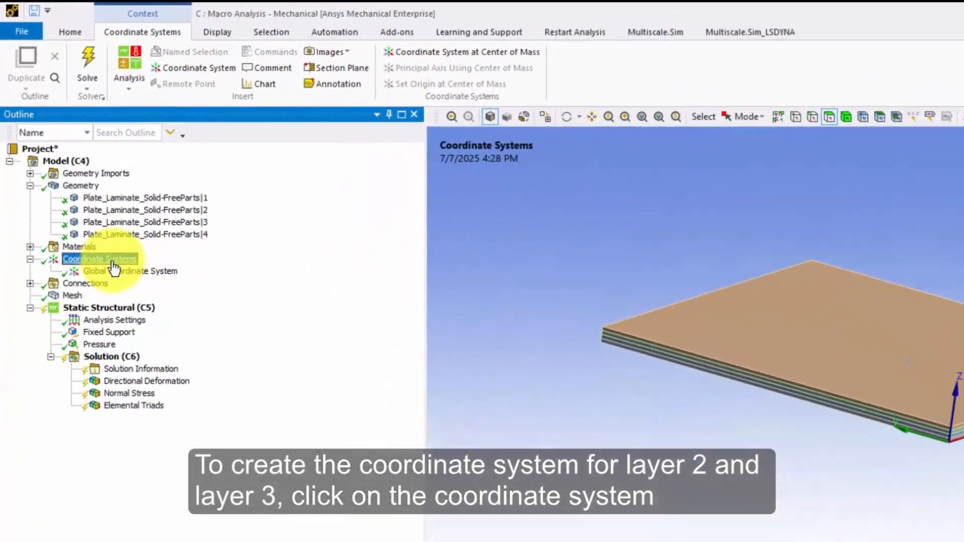
right_click(75, 176)
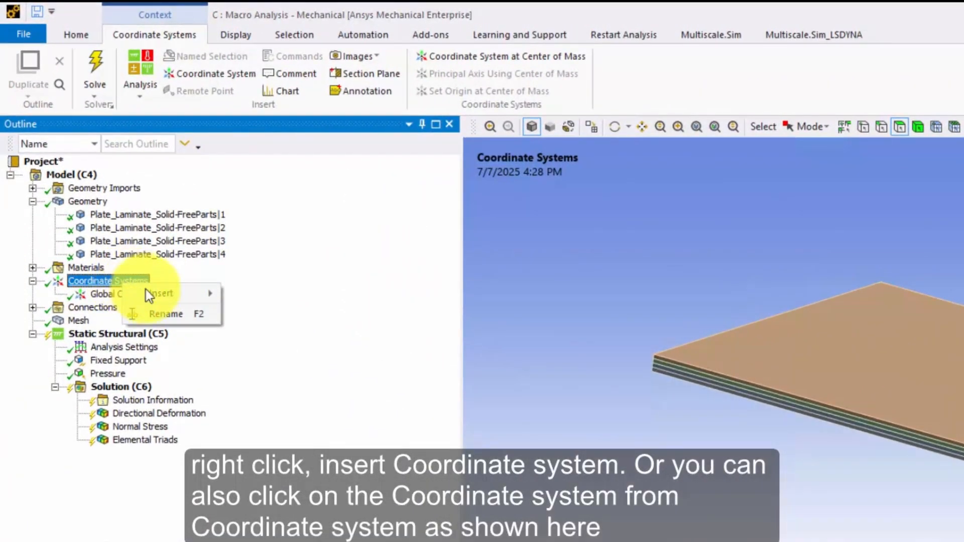
mouse_move(148, 293)
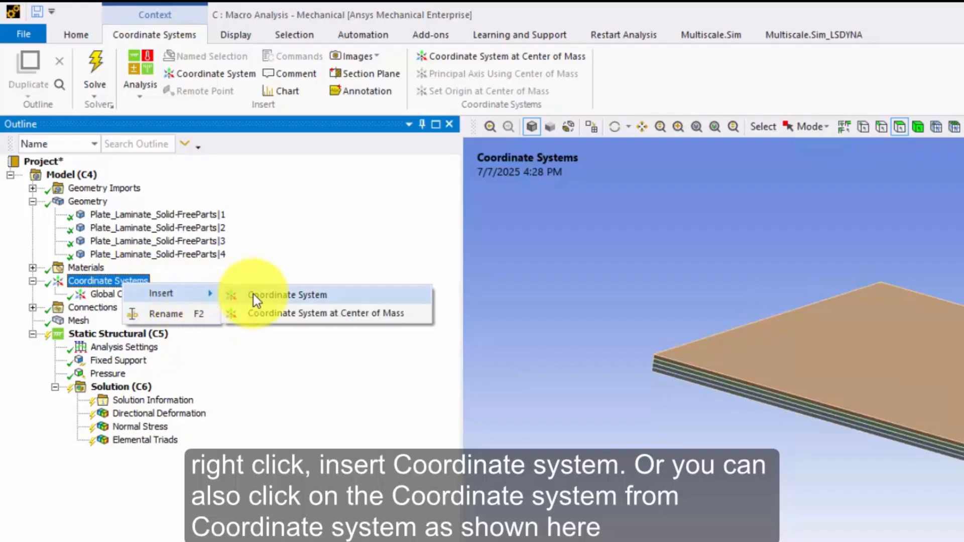
left_click(288, 392)
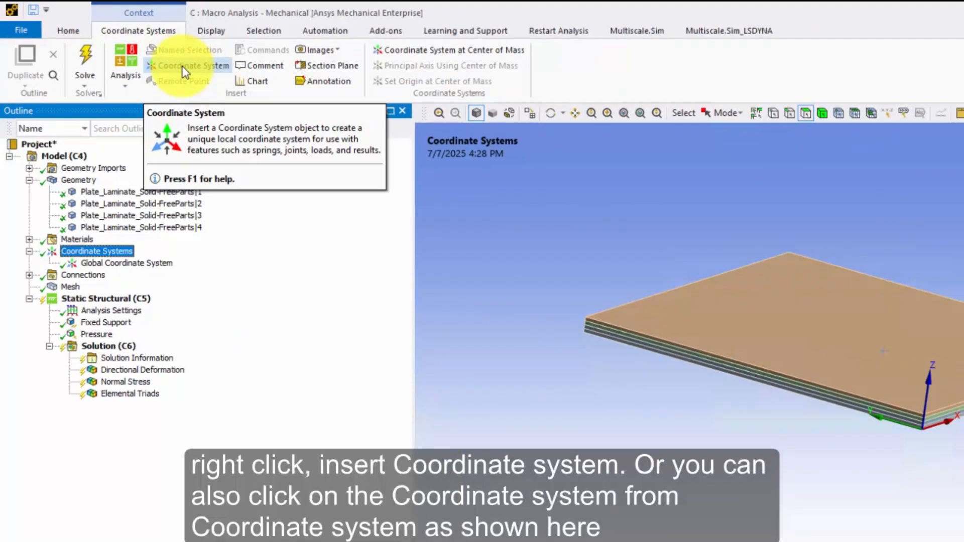
left_click(194, 75)
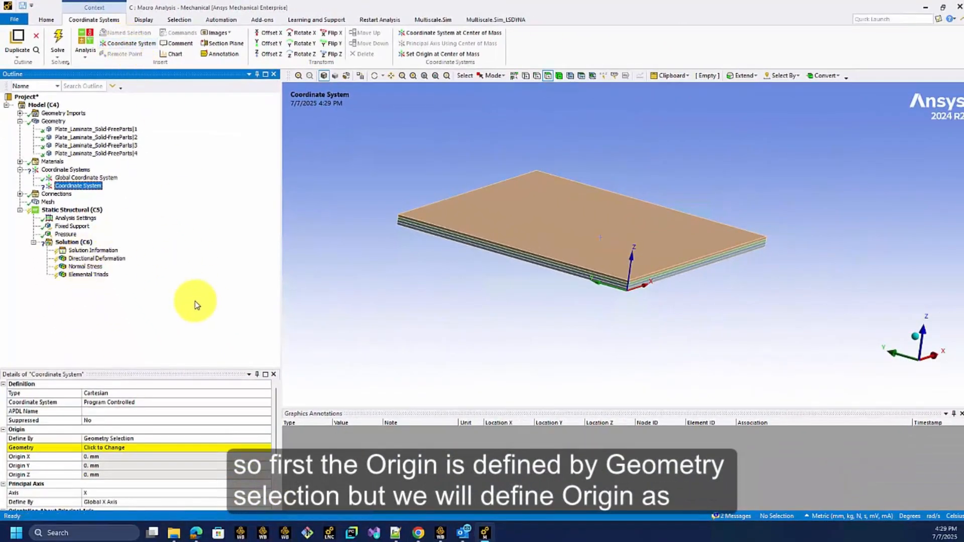
Step: Define the new coordinate system's origin by Global Coordinates instead of a geometry selection
scroll(78, 425, "down", 1)
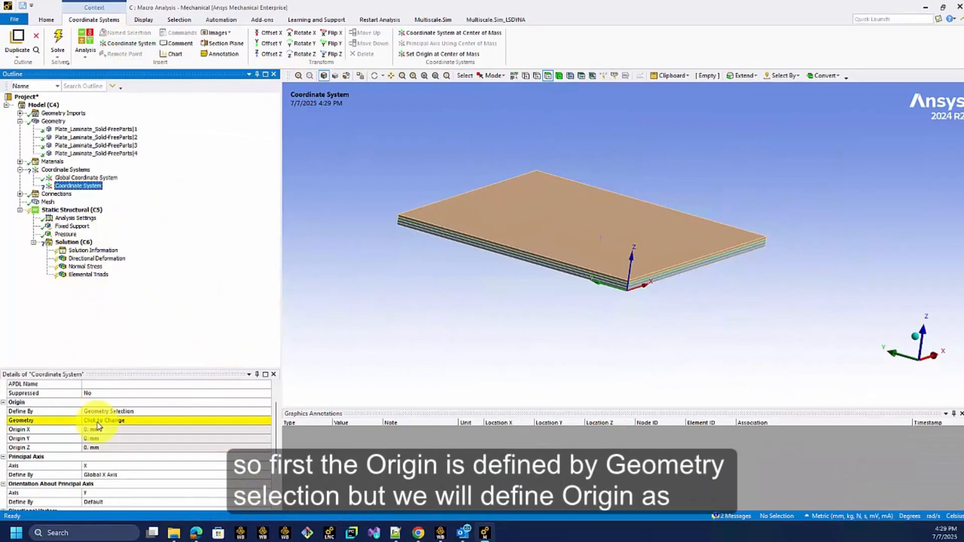
left_click(134, 413)
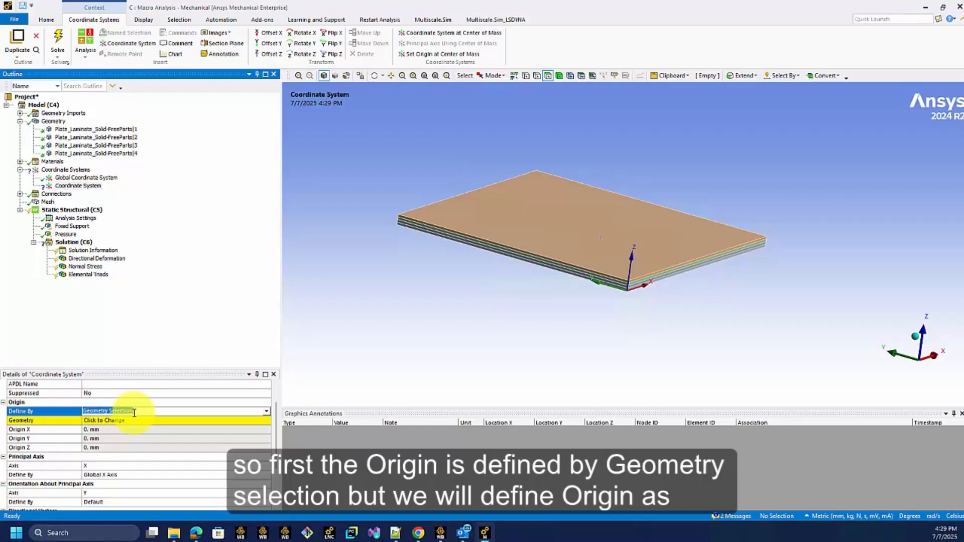
left_click(267, 412)
left_click(135, 399)
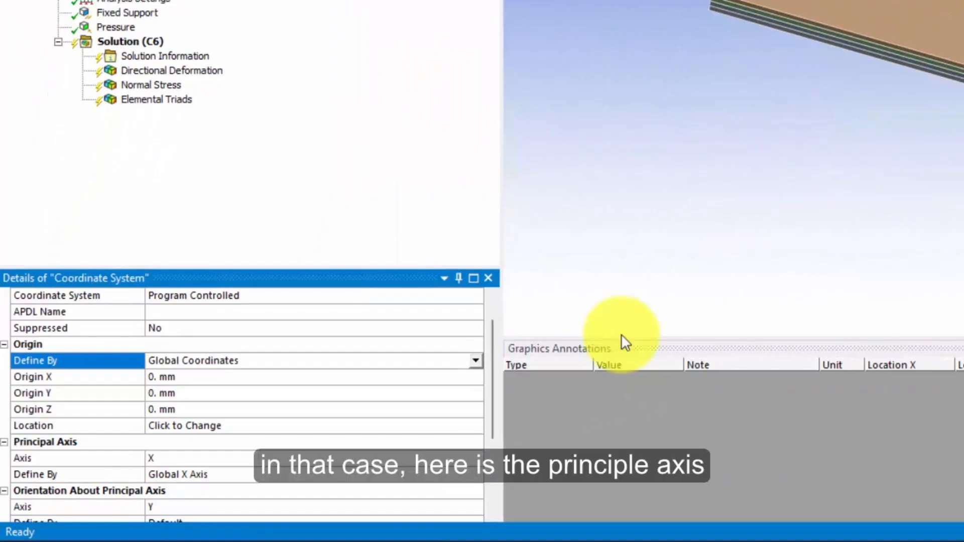
Step: Define the new coordinate system's principal X axis by the Global Y Axis
scroll(262, 391, "down", 1)
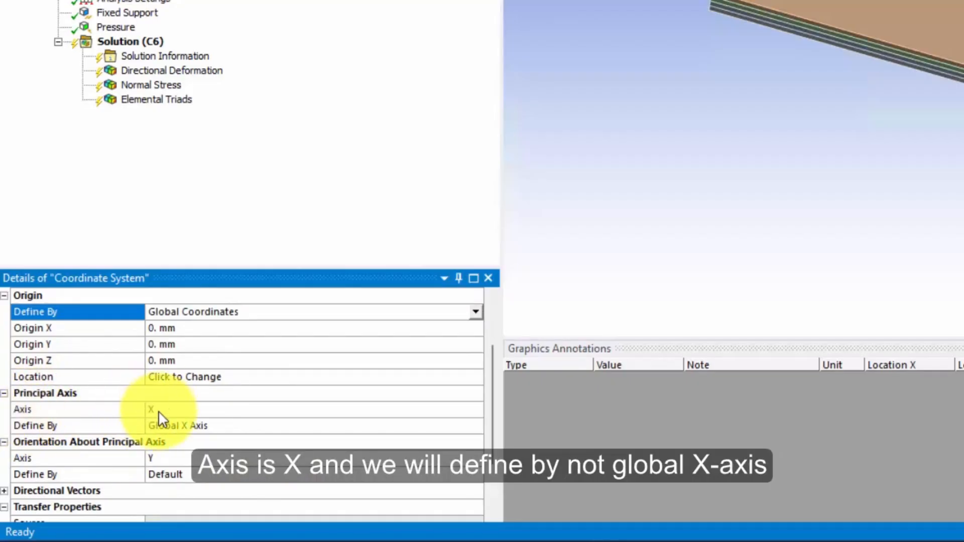
left_click(254, 427)
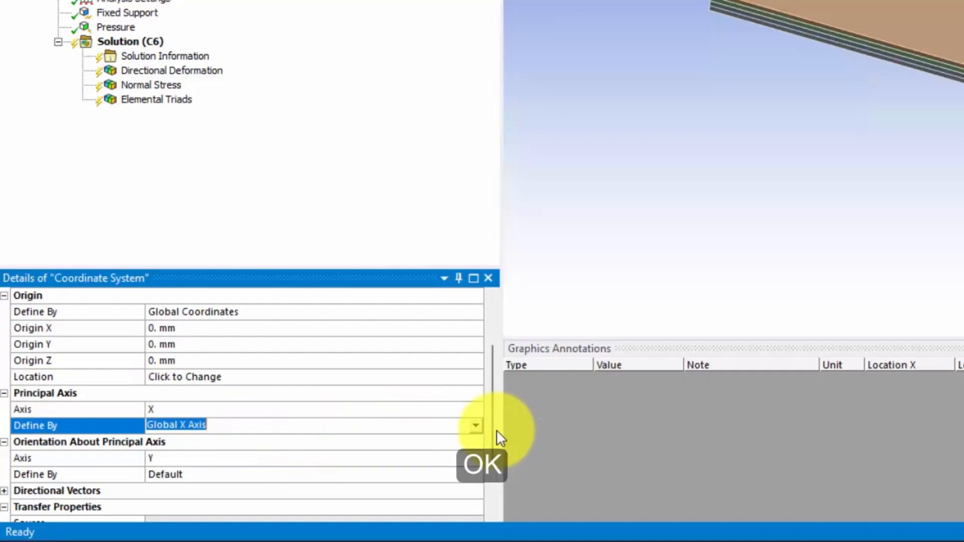
left_click(475, 426)
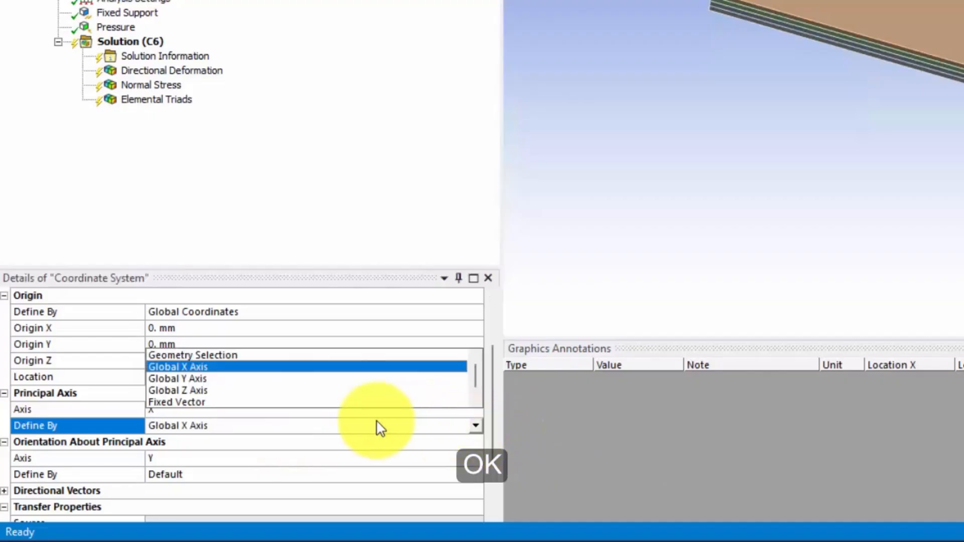
left_click(198, 380)
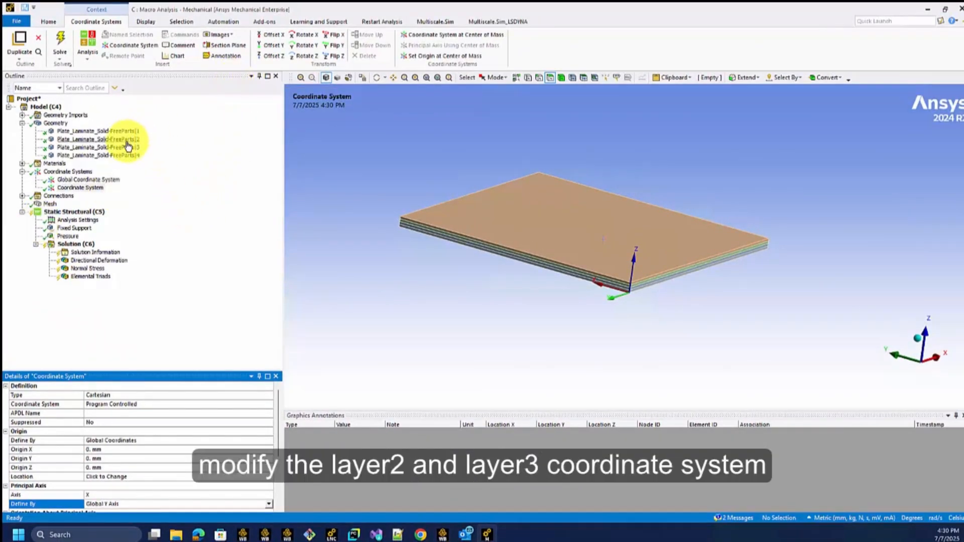
Step: Assign the newly created Coordinate System to the second and third plate layers together, and check the setting on each layer
left_click(101, 140)
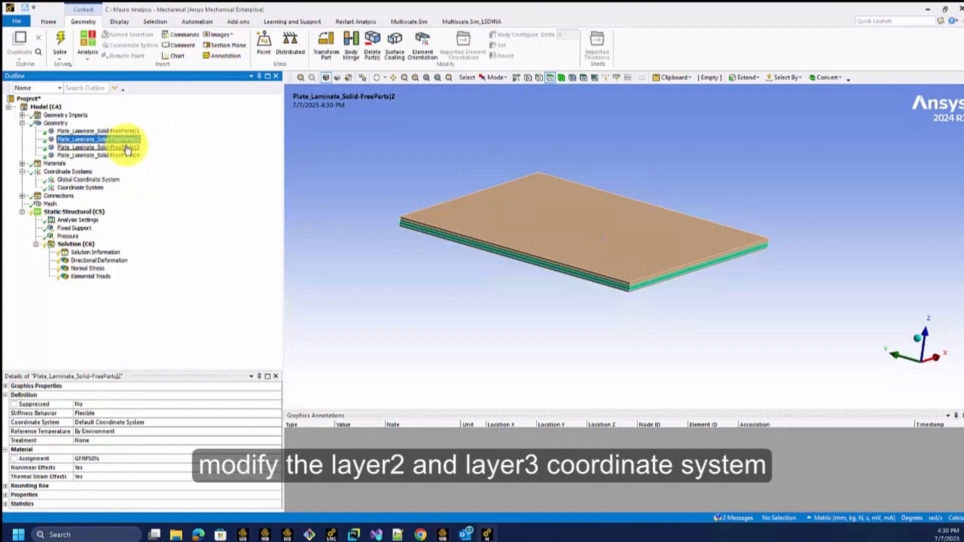
left_click(127, 148, "ctrl")
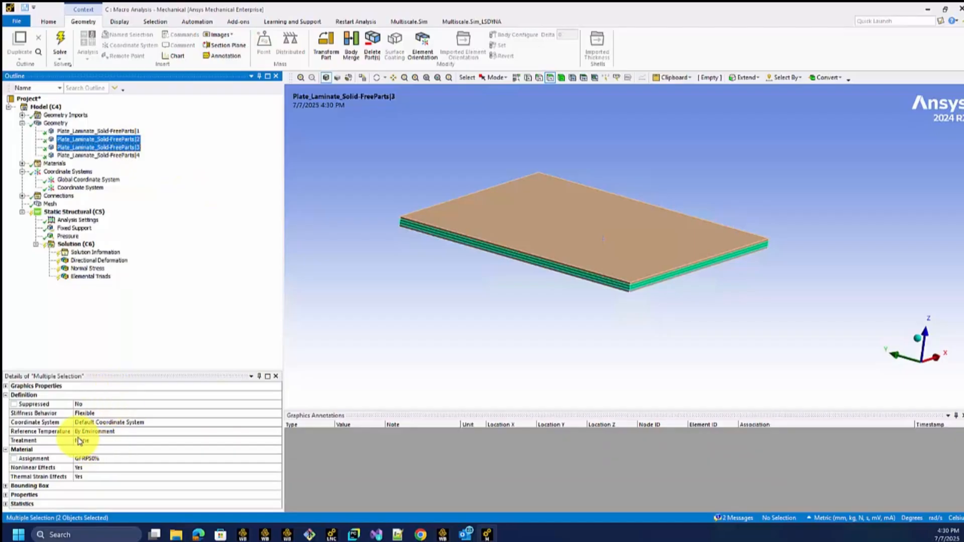
left_click(271, 423)
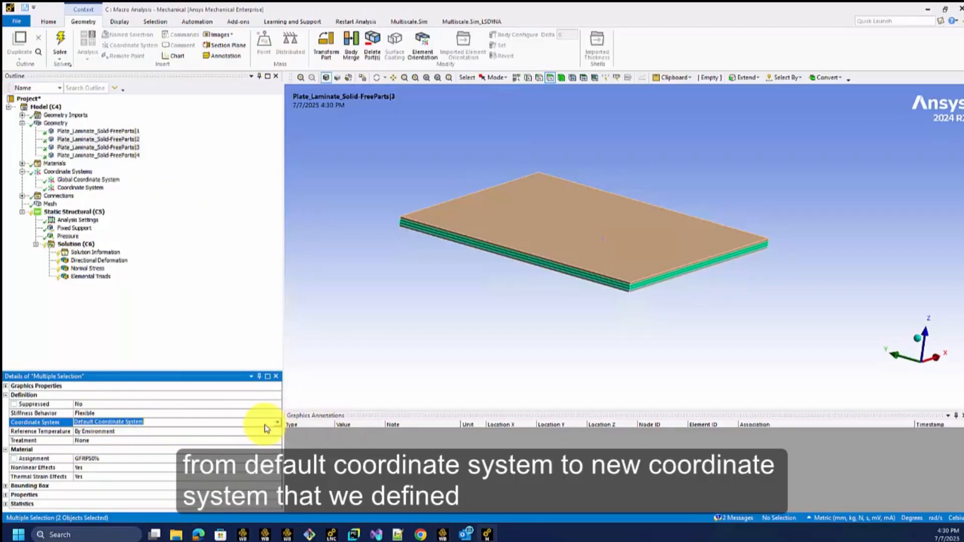
left_click(277, 424)
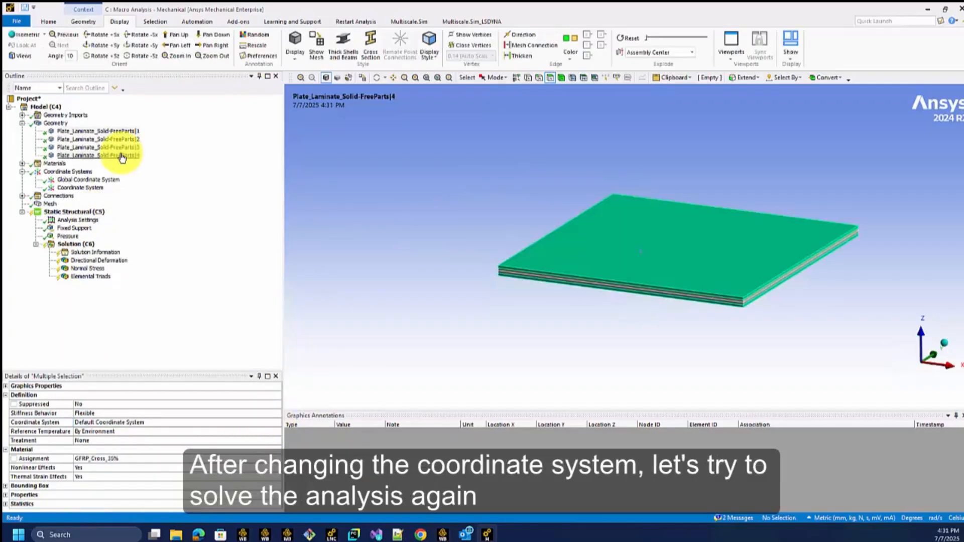
left_click(119, 147)
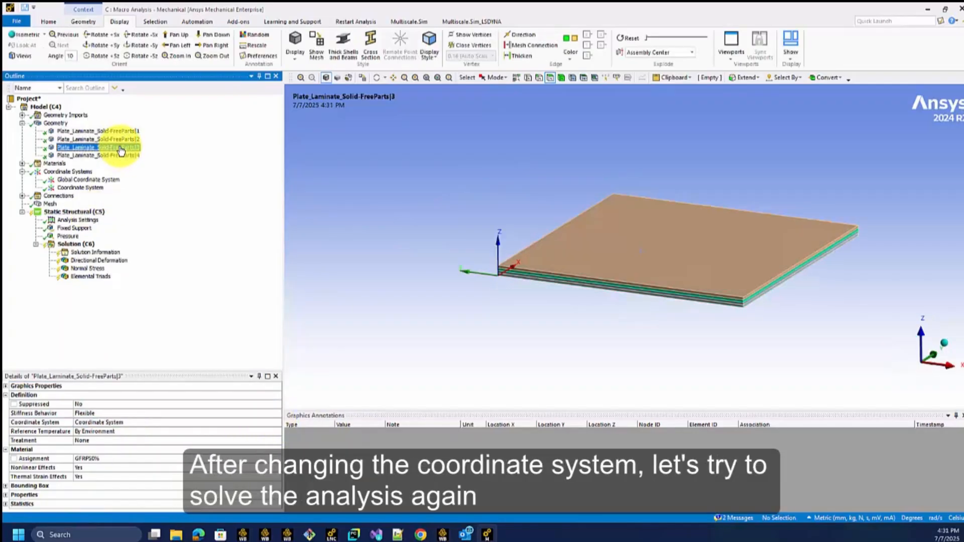
left_click(120, 139)
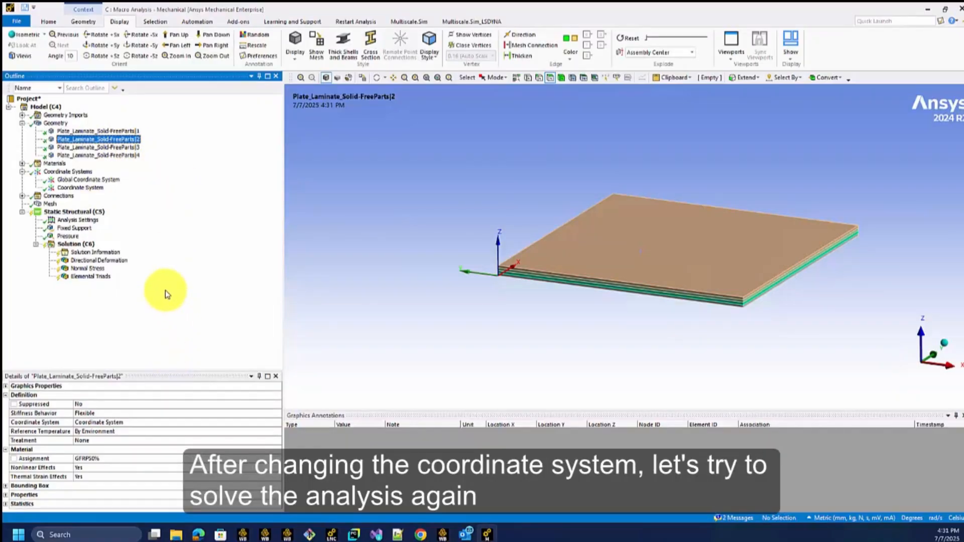
Step: Solve the static structural analysis again with the changed layer orientations
left_click(76, 243)
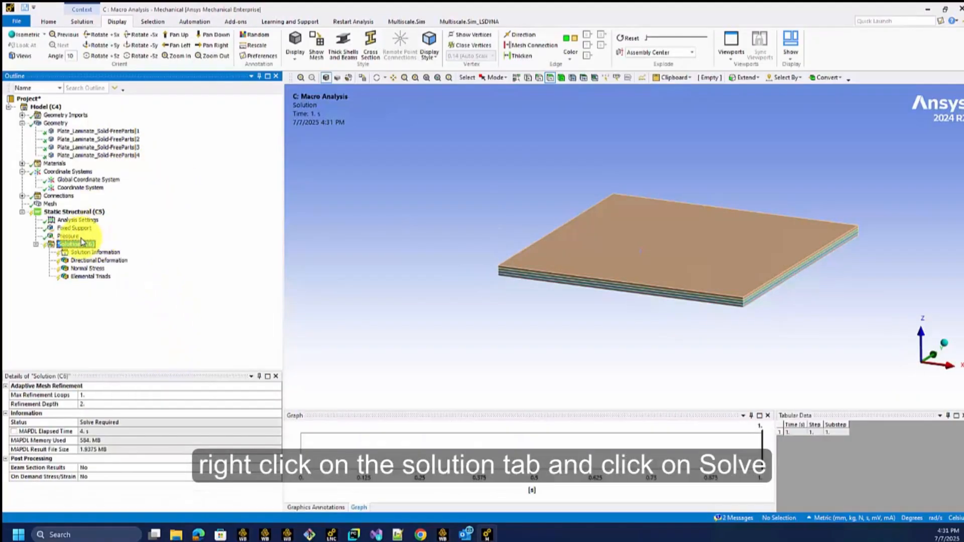
right_click(82, 246)
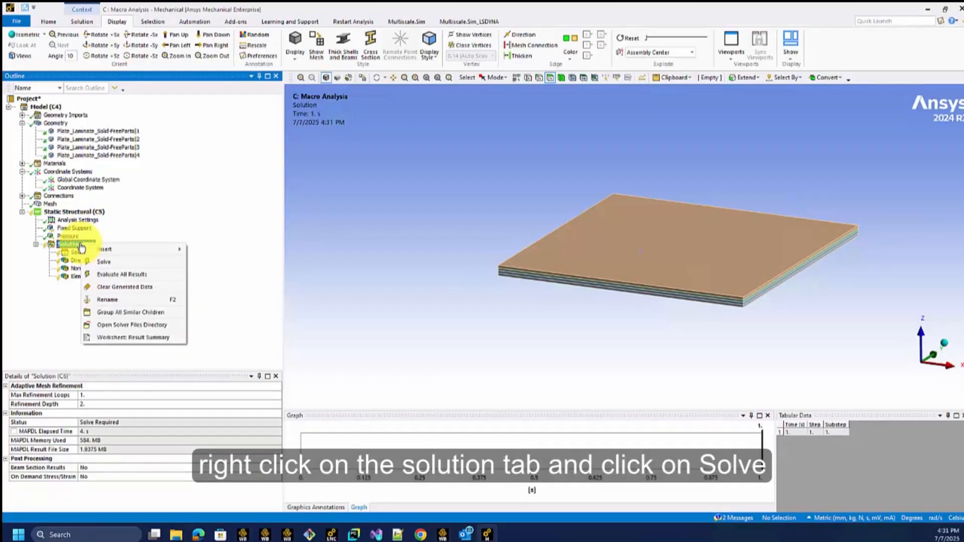
left_click(116, 263)
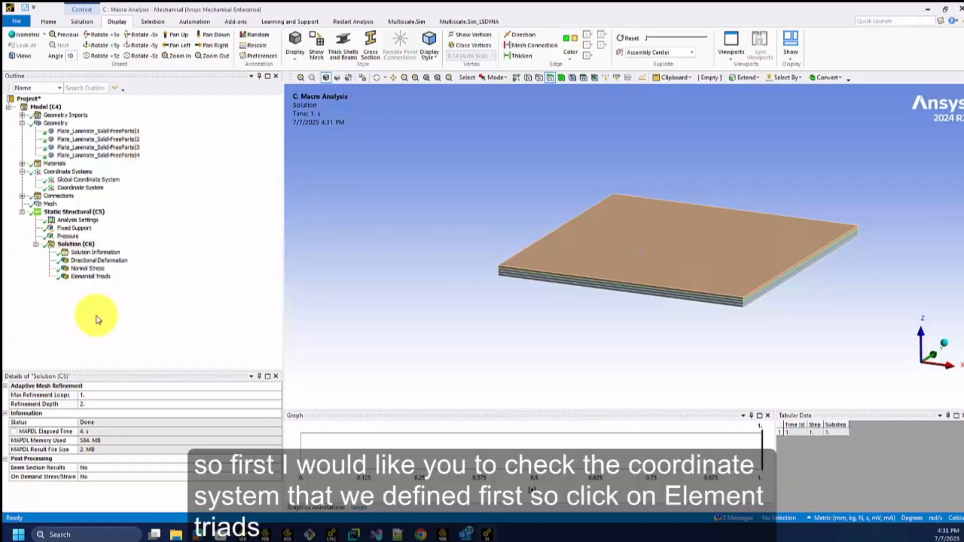
Step: Show the Elemental Triads result in wireframe mode and hide the bodies of layers 1 and 4
left_click(91, 277)
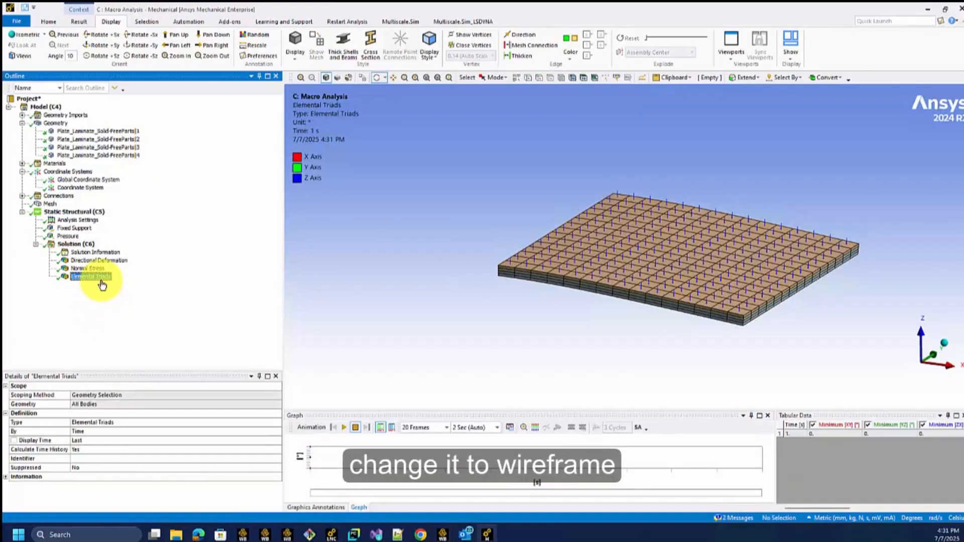
left_click(345, 79)
left_click(98, 131)
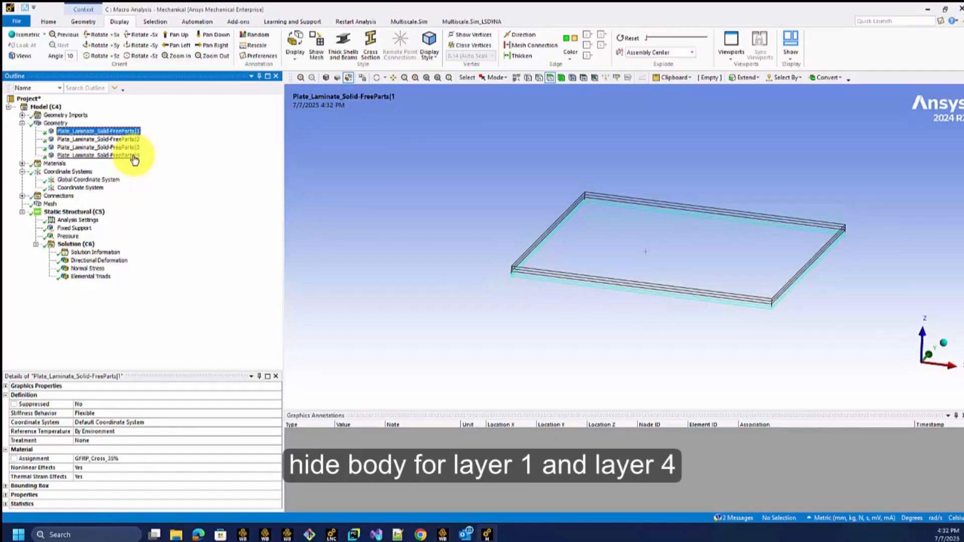
left_click(133, 156, "ctrl")
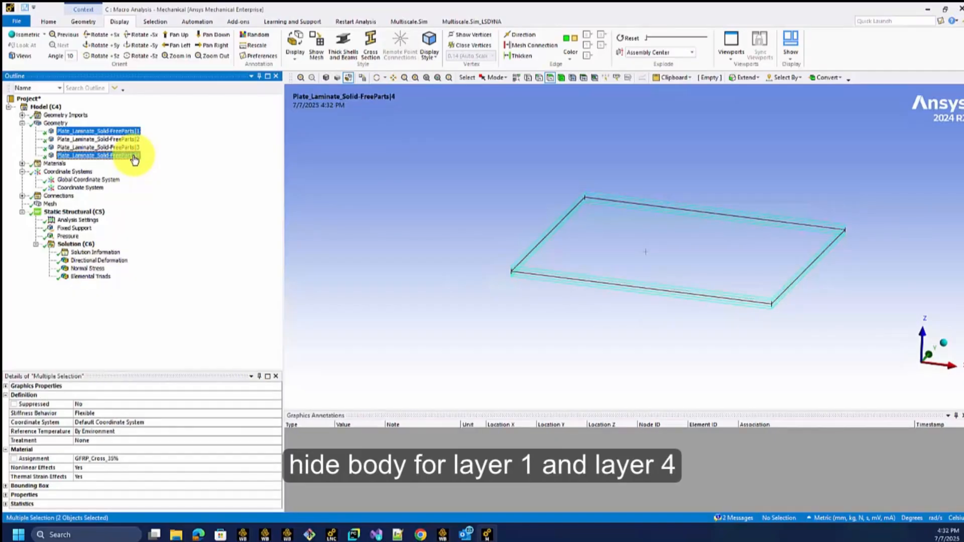
right_click(135, 158)
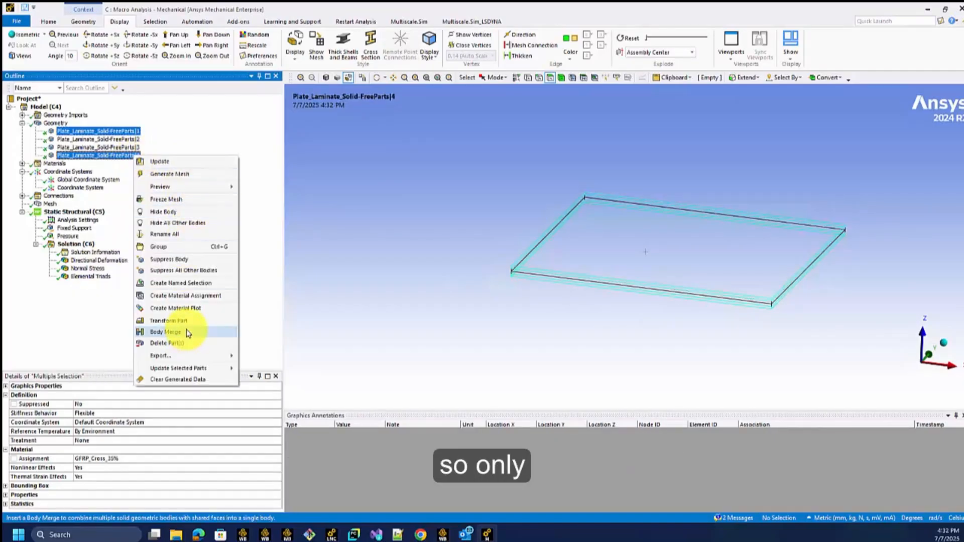
left_click(189, 213)
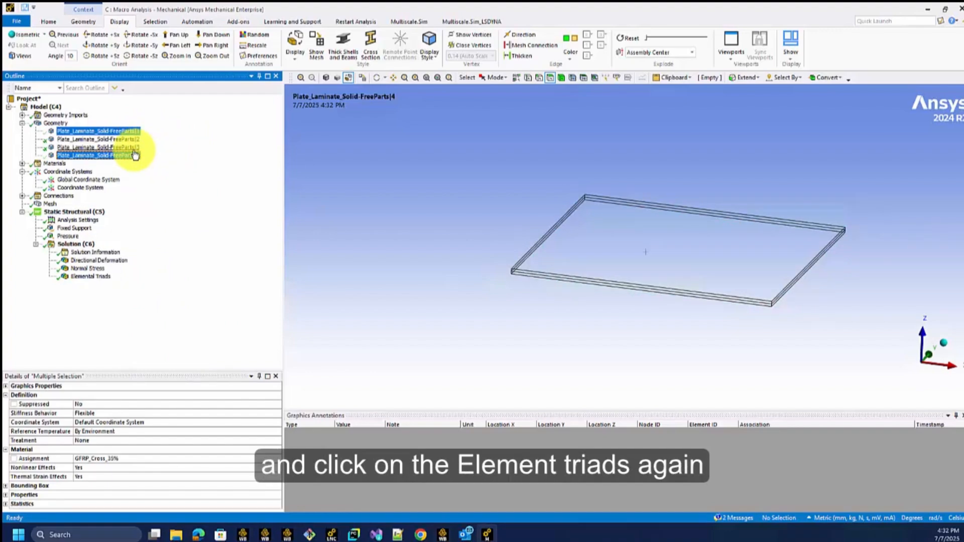
Step: Display the Elemental Triads of layers 2 and 3 in the Front view to compare their axes with the global axes
left_click(99, 278)
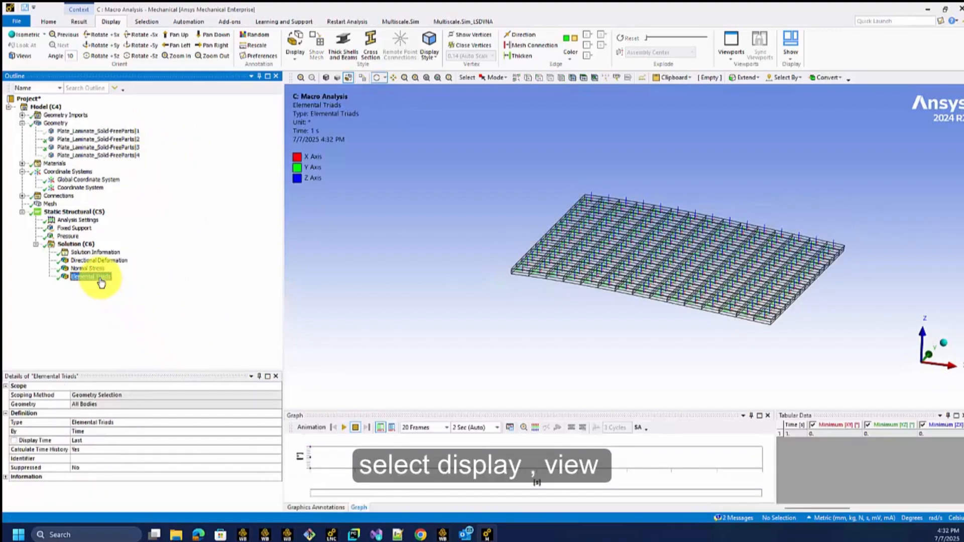
left_click(122, 25)
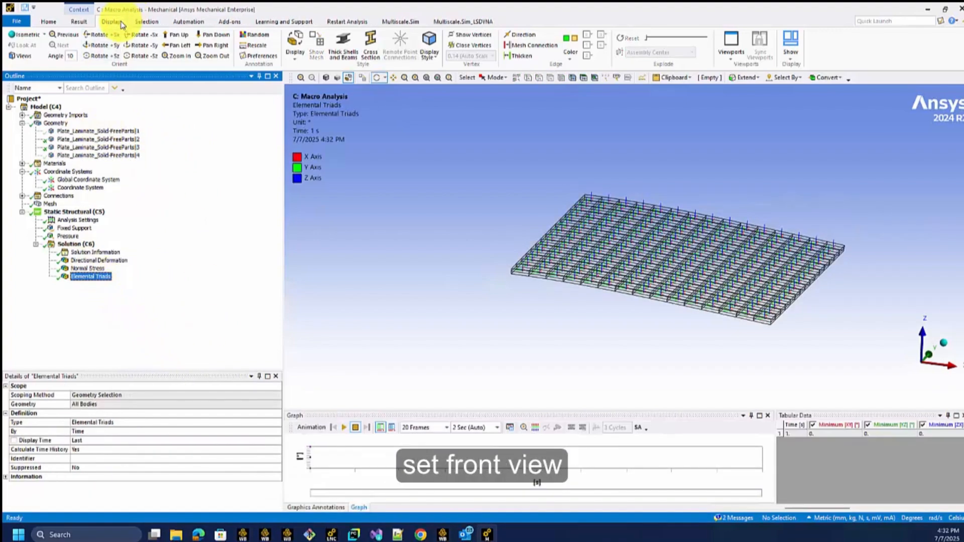
left_click(19, 55)
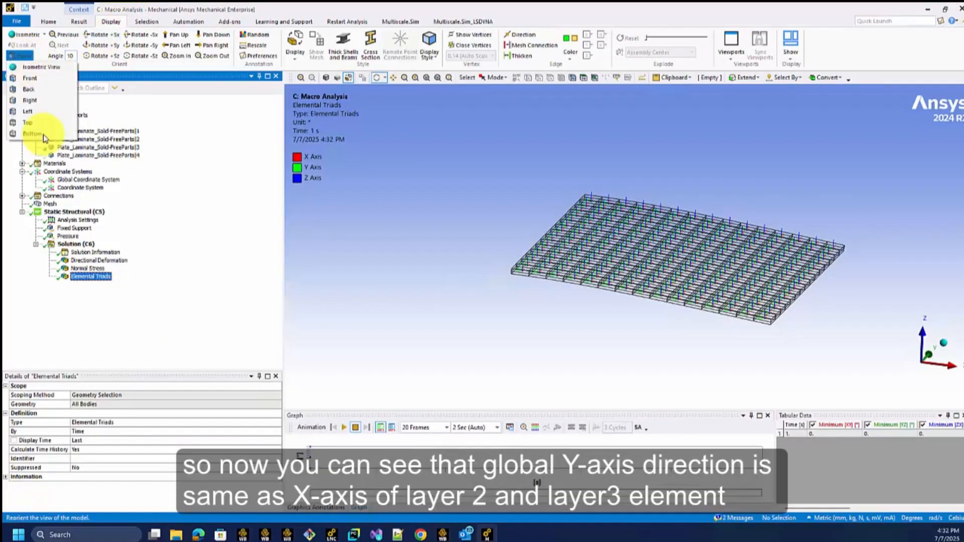
left_click(30, 78)
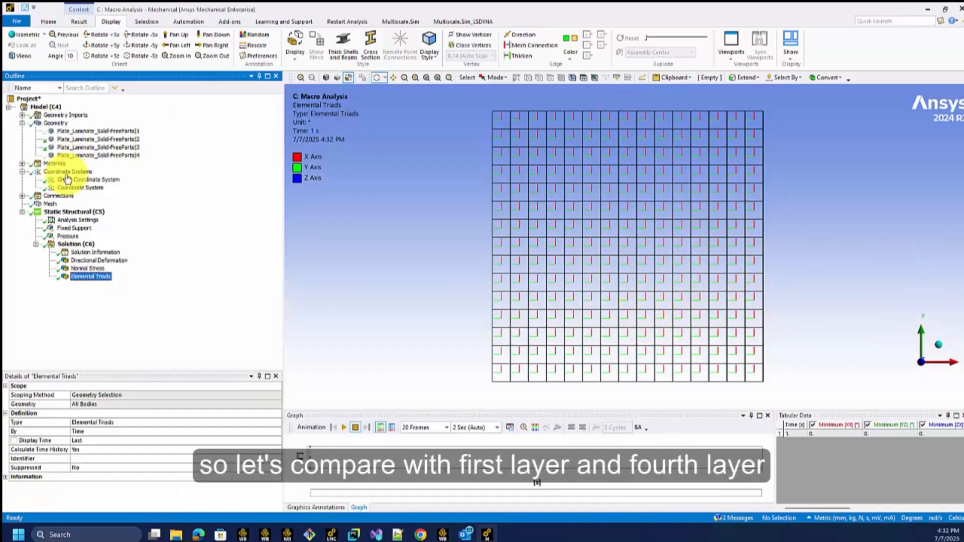
Step: Hide layers 2 and 3, show layers 1 and 4, and display the Elemental Triads result for the outer layers
left_click(120, 131)
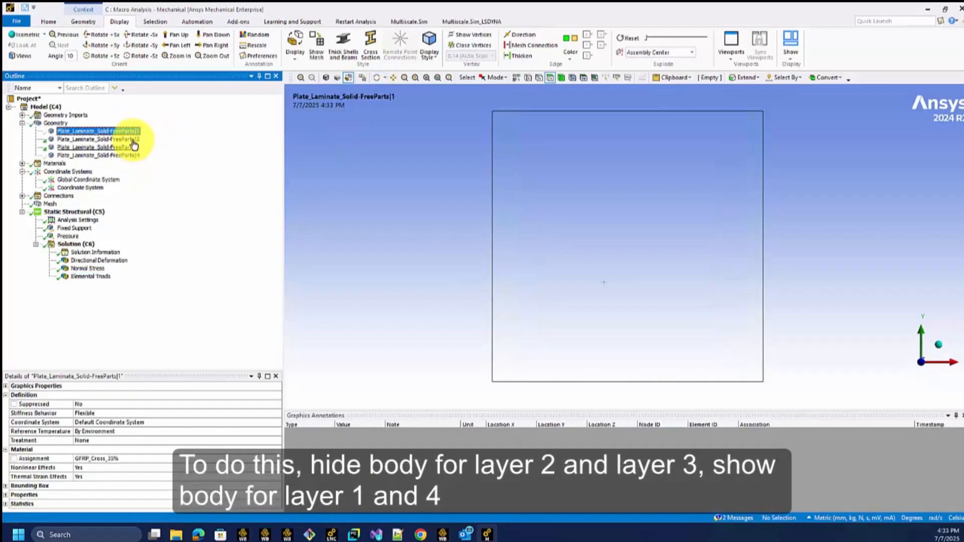
left_click(128, 140)
left_click(133, 148, "ctrl")
right_click(136, 149)
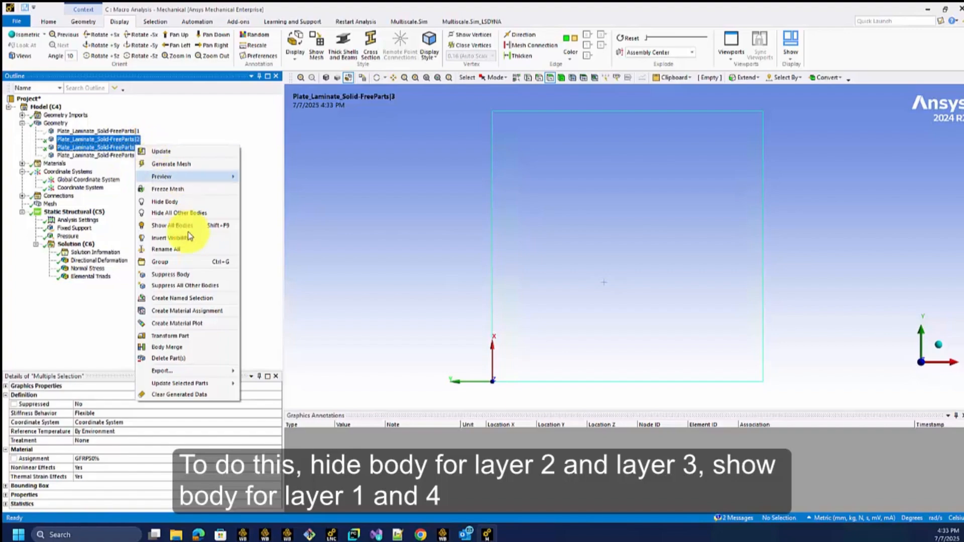
left_click(164, 201)
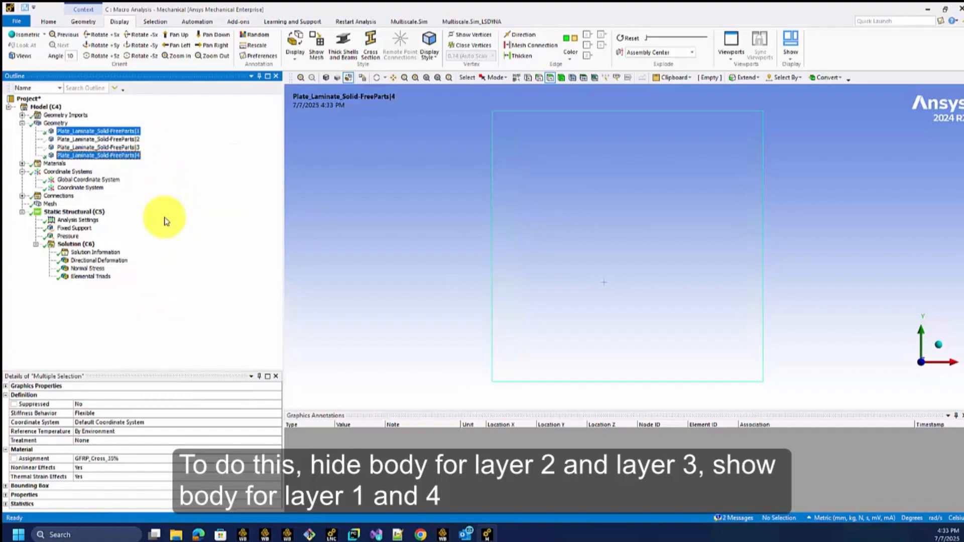
left_click(98, 277)
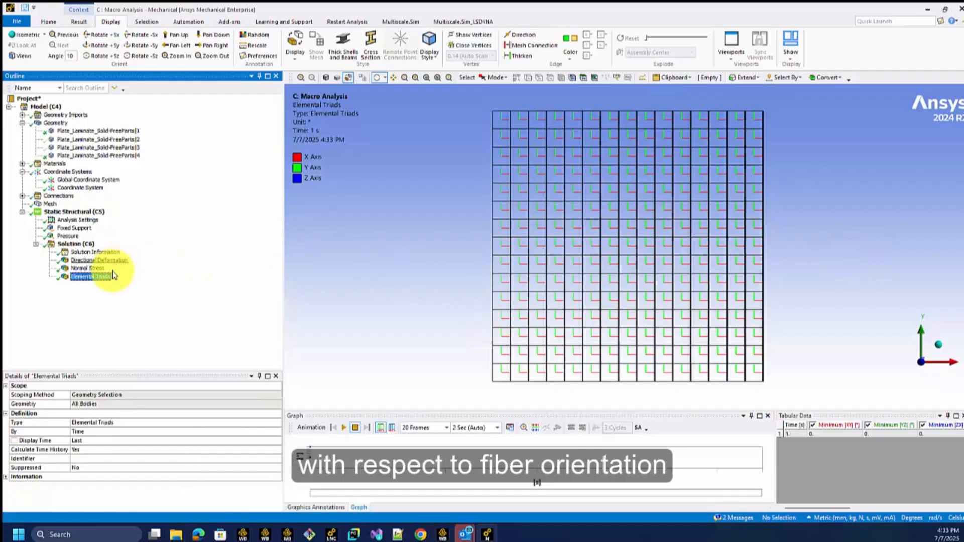
Step: Show all four laminate plate bodies and switch the display from wireframe back to shaded
left_click(129, 132)
left_click(134, 156, "shift")
right_click(134, 157)
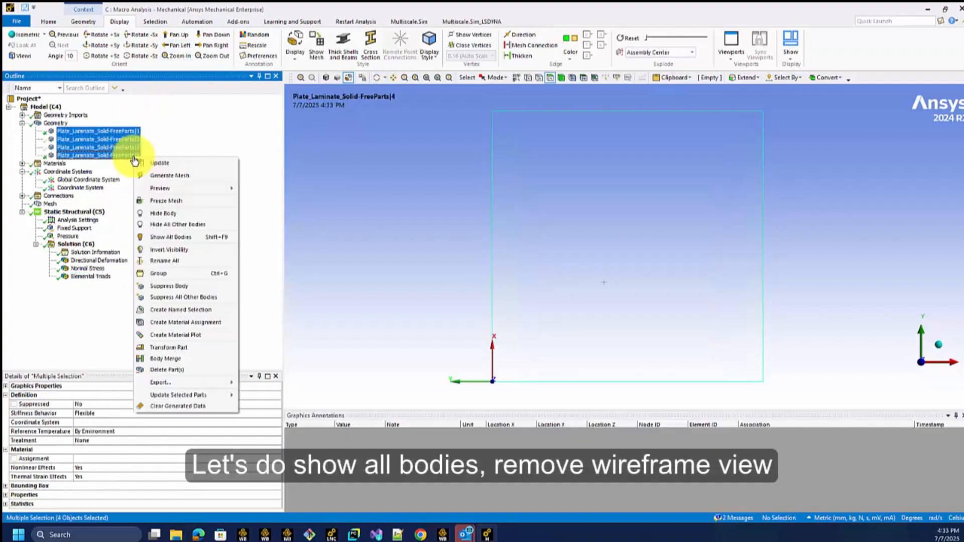
left_click(173, 237)
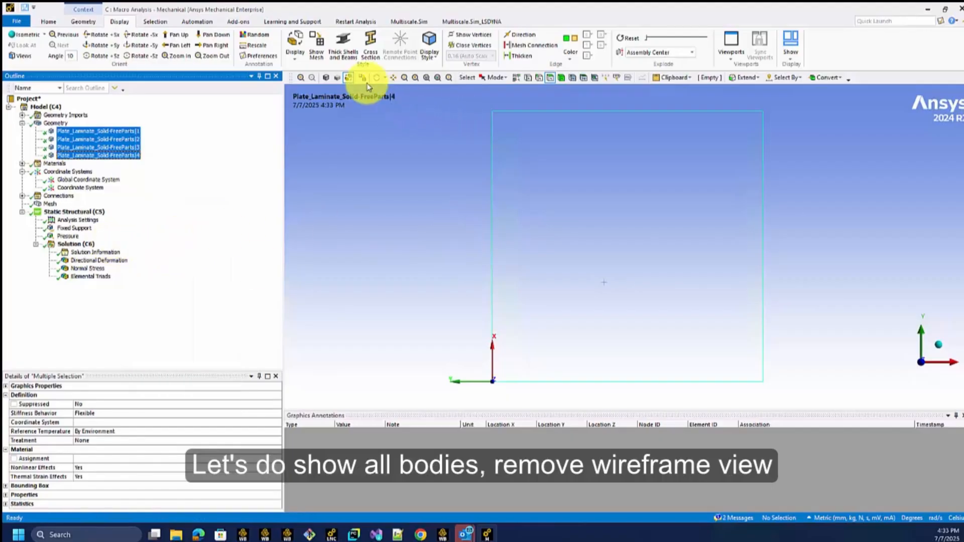
left_click(348, 79)
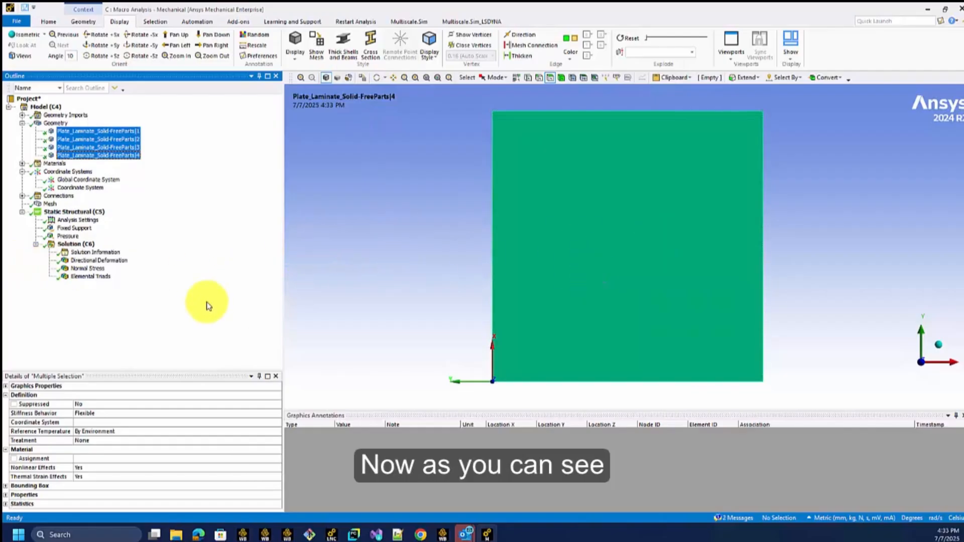
Step: Display the Directional Deformation result and inspect the bent plate's free edge in an oblique view
left_click(113, 261)
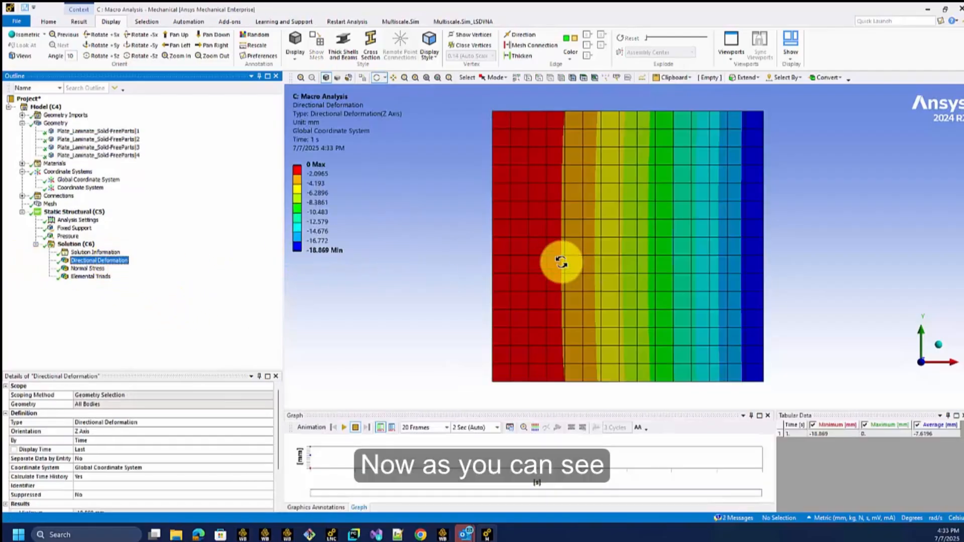
middle_click_drag(577, 318, 512, 327)
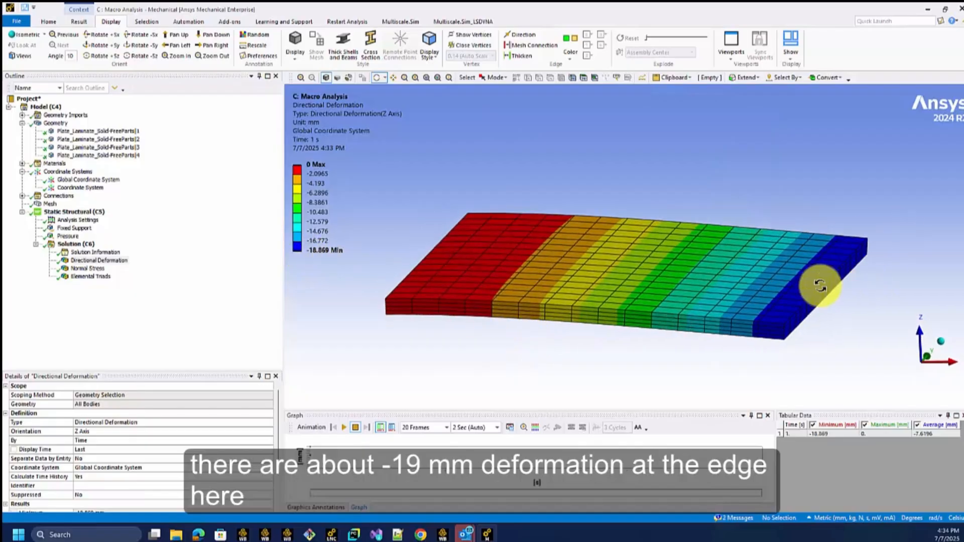
middle_click_drag(764, 344, 775, 354)
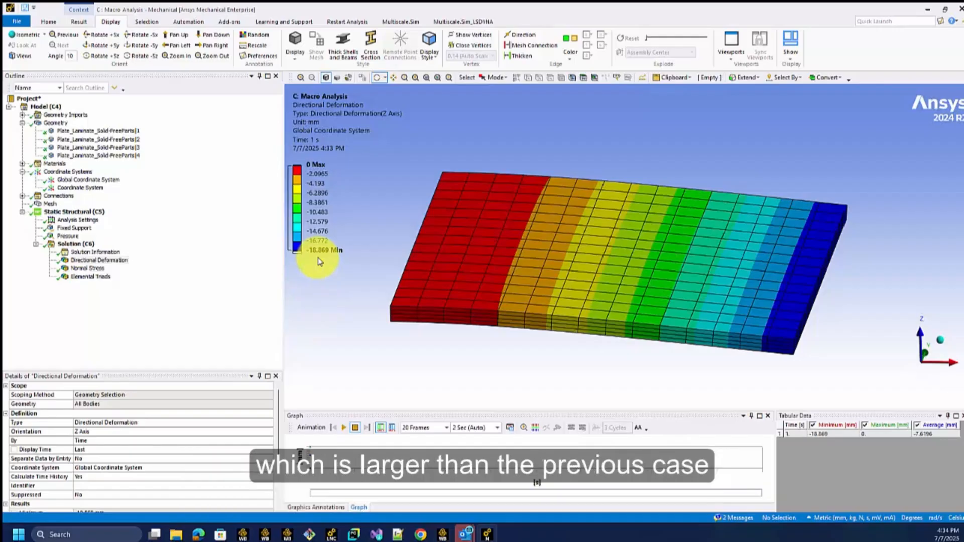
middle_click_drag(728, 372, 441, 351)
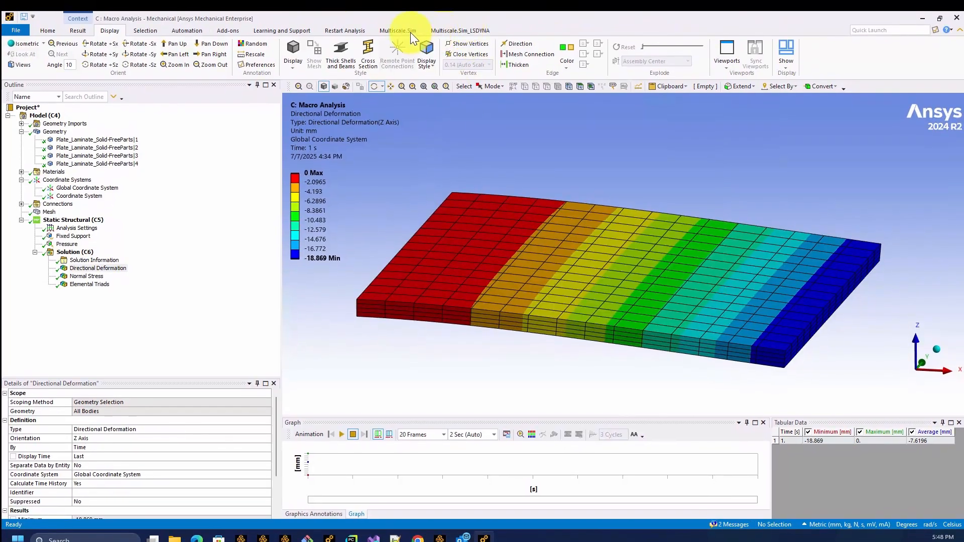
Step: Insert a Multiscale.Sim localization Extraction object under the macro analysis solution
left_click(411, 32)
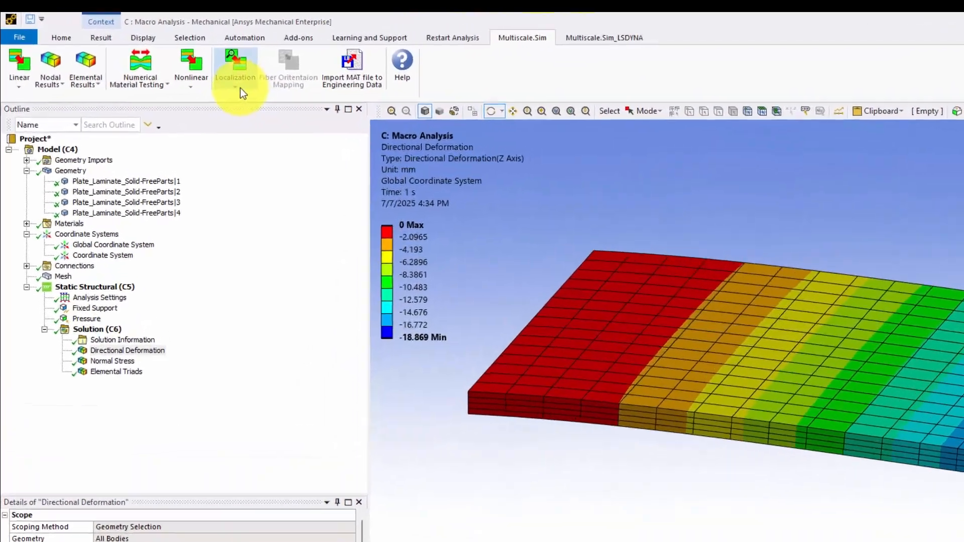
left_click(181, 68)
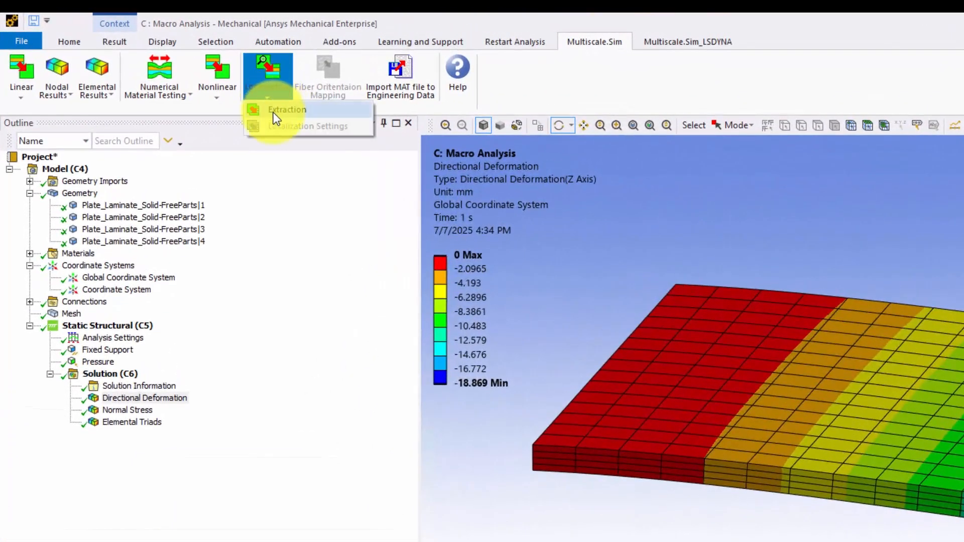
left_click(274, 113)
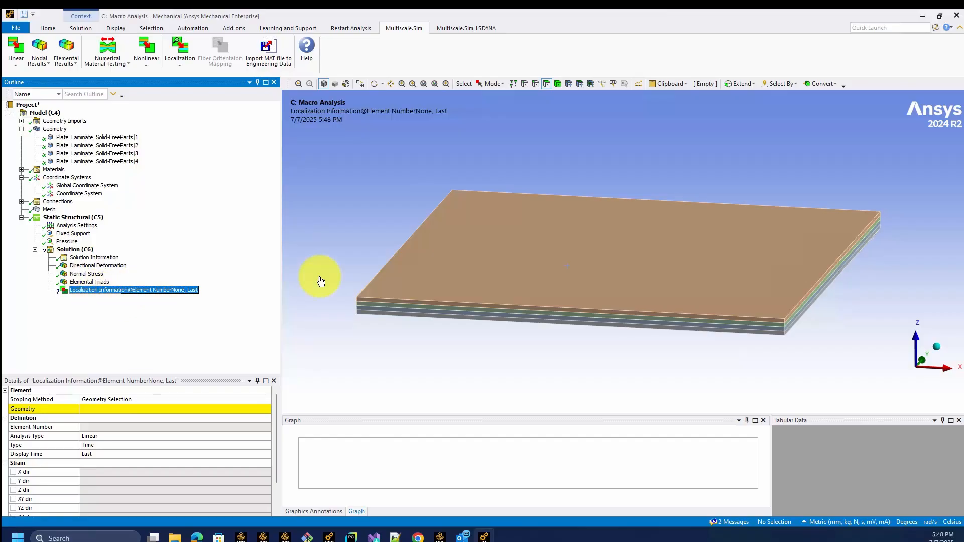
Step: Show the mesh and scope the Localization Information object to one top-layer element near the middle of the fixed edge
middle_click_drag(726, 357, 721, 360)
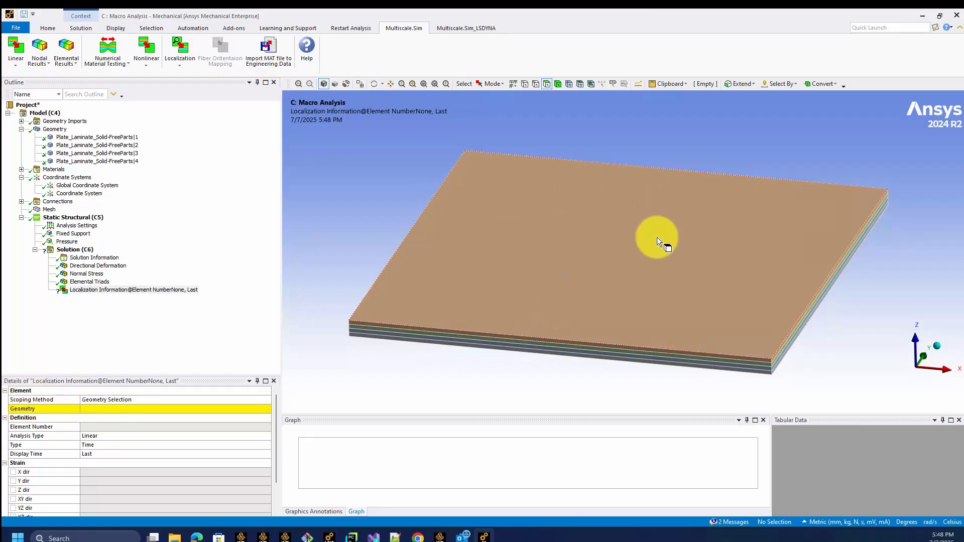
middle_click_drag(637, 241, 643, 243)
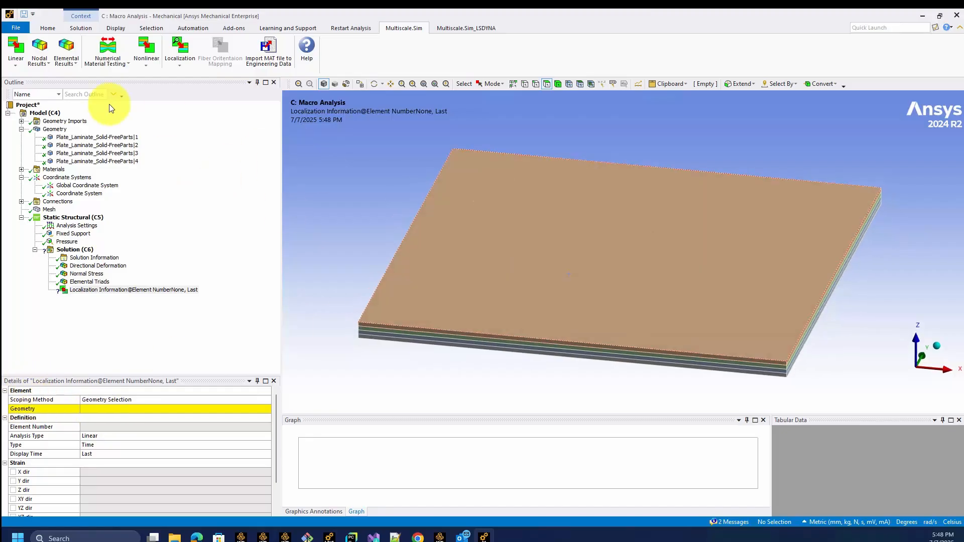
left_click(592, 84)
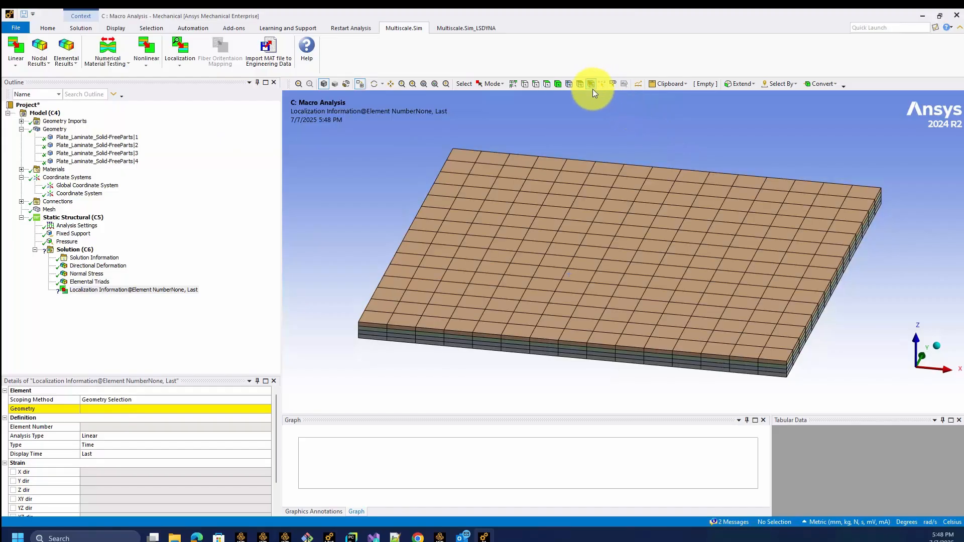
middle_click_drag(721, 269, 578, 362)
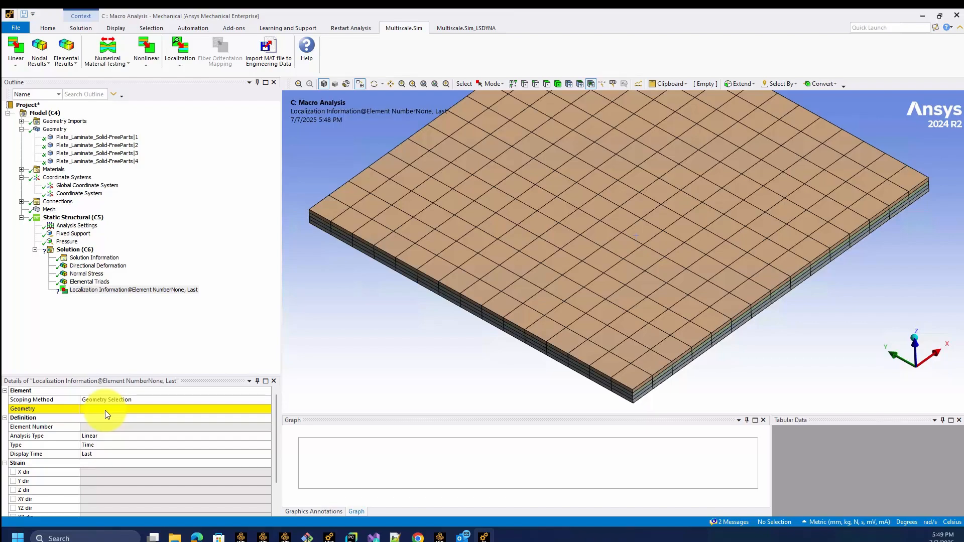
left_click(105, 411)
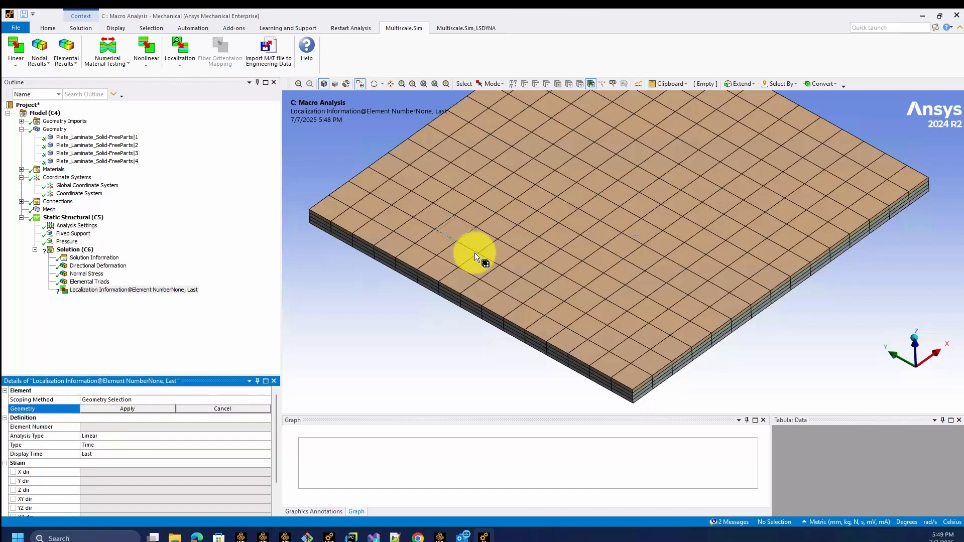
left_click(483, 294)
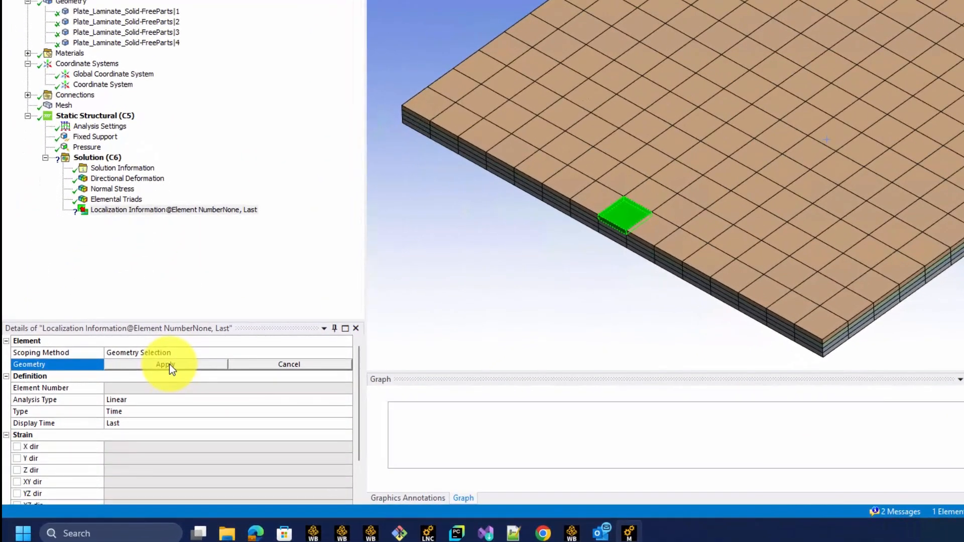
left_click(170, 364)
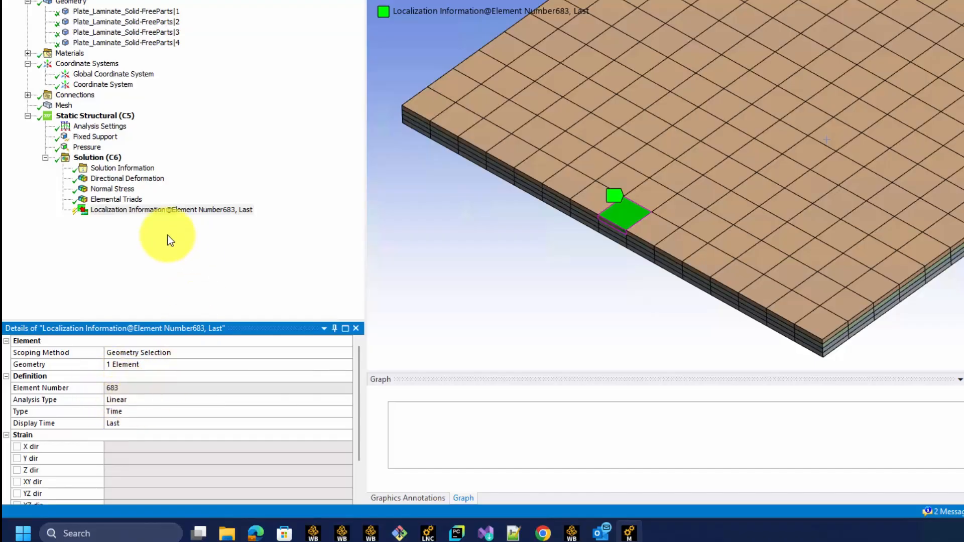
Step: Generate the Localization Information data for the scoped element
left_click(165, 211)
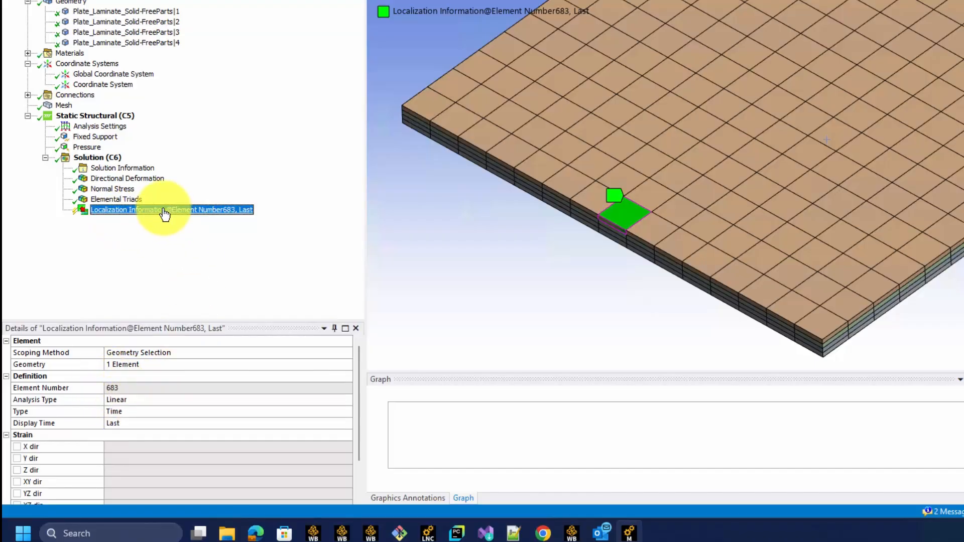
right_click(165, 214)
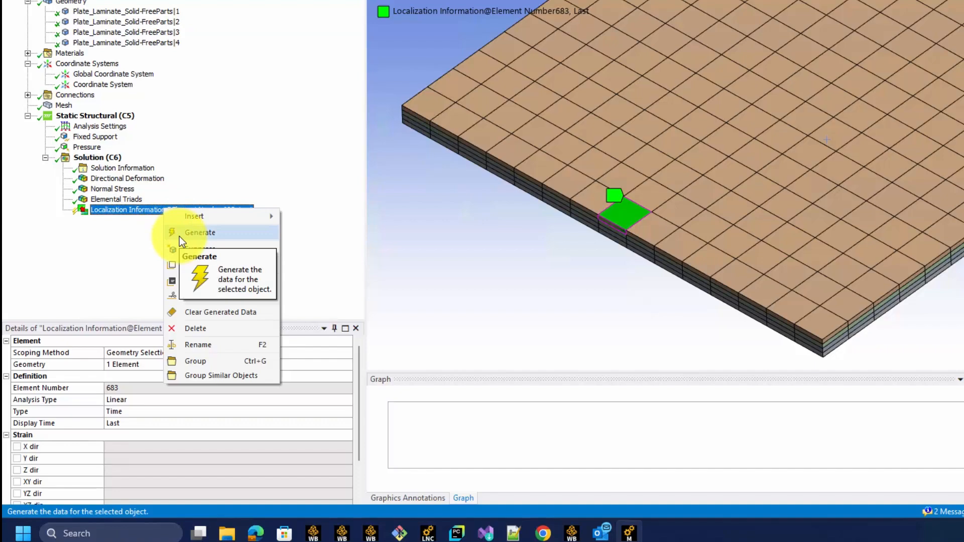
left_click(180, 234)
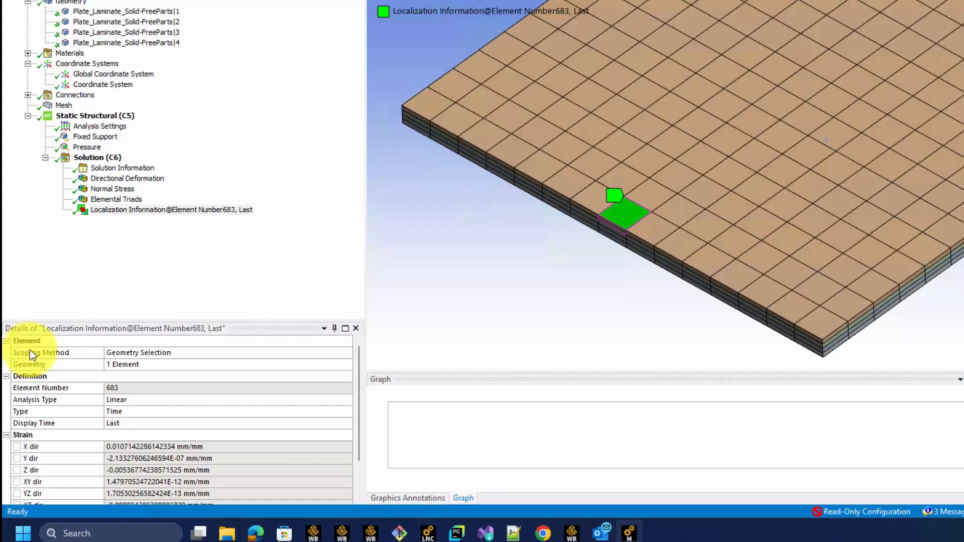
Step: Review the extracted strain components and temperatures of the Localization Information object, and close the Mechanical window
left_click(168, 264)
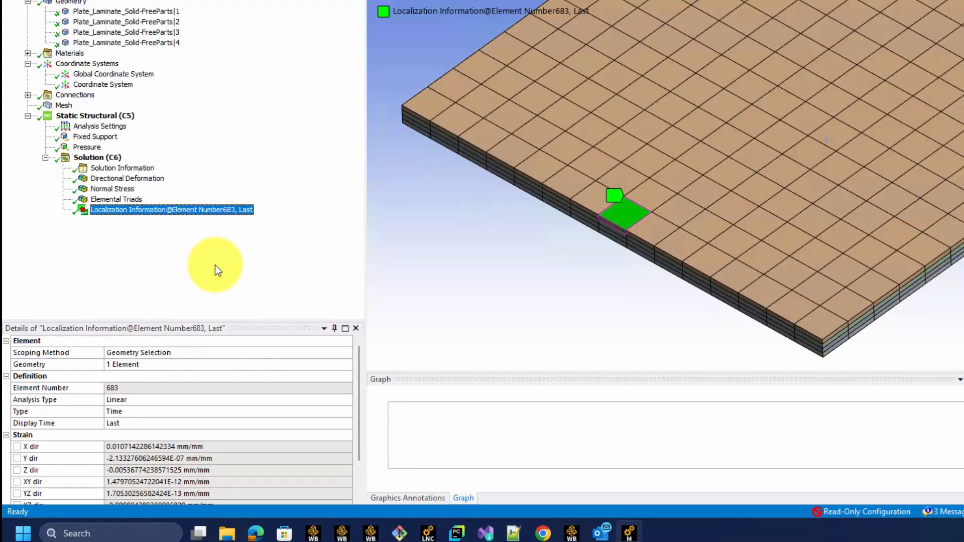
scroll(249, 411, "down", 2)
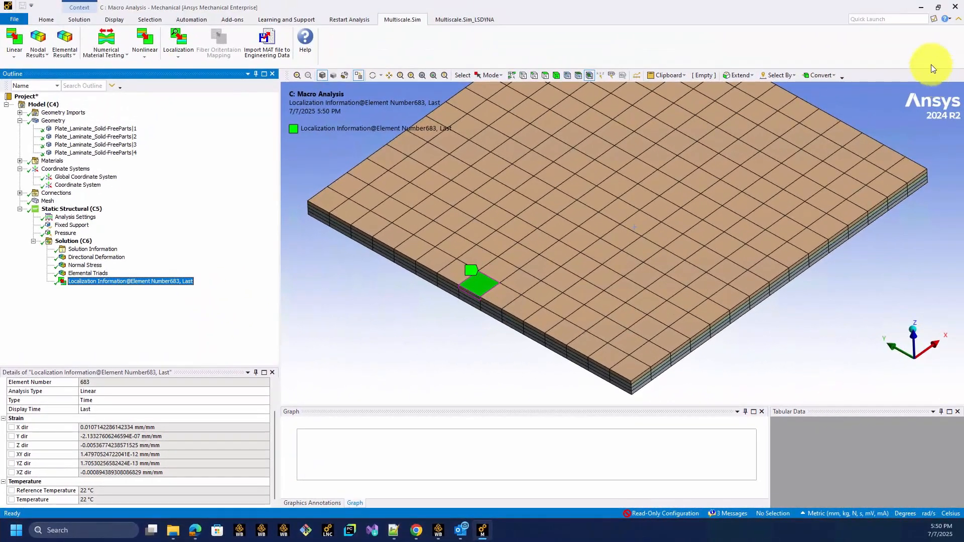
left_click(956, 8)
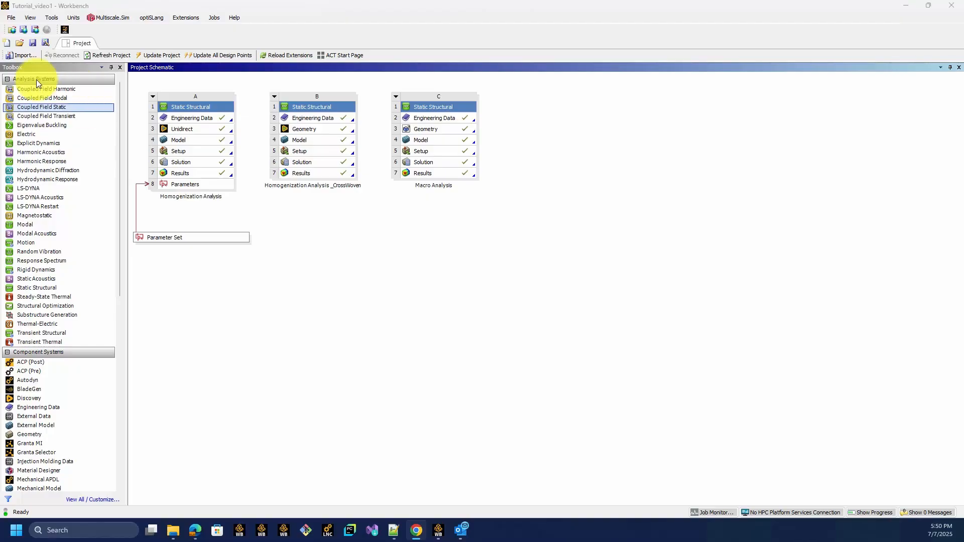
Step: Switch to the browser and review the tutorial's localization step and laminate overview diagrams, including the localized point and laminated pattern
left_click_drag(0, 121, 570, 136)
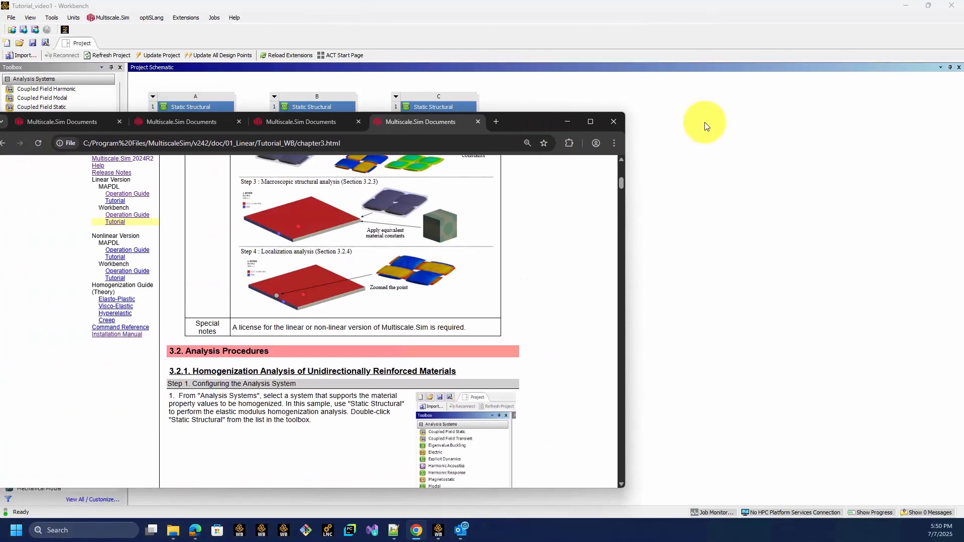
left_click(589, 125)
scroll(567, 264, "up", 1)
scroll(567, 263, "up", 2)
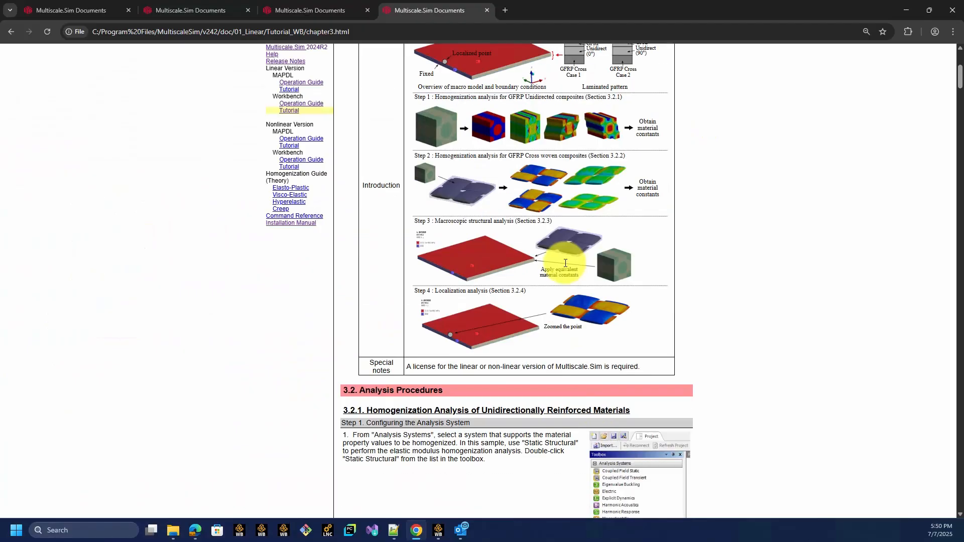
scroll(510, 271, "up", 3, "ctrl")
scroll(513, 277, "down", 3)
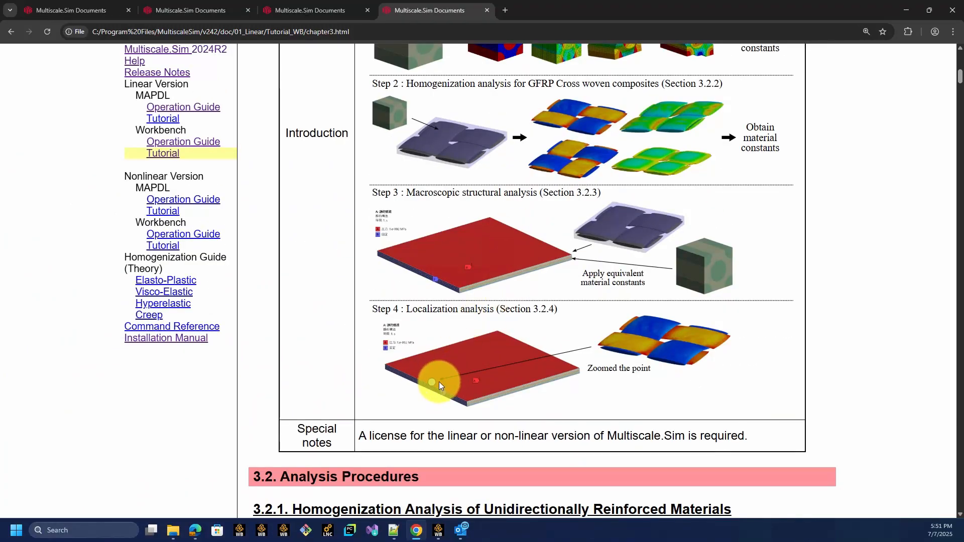
scroll(470, 373, "up", 6)
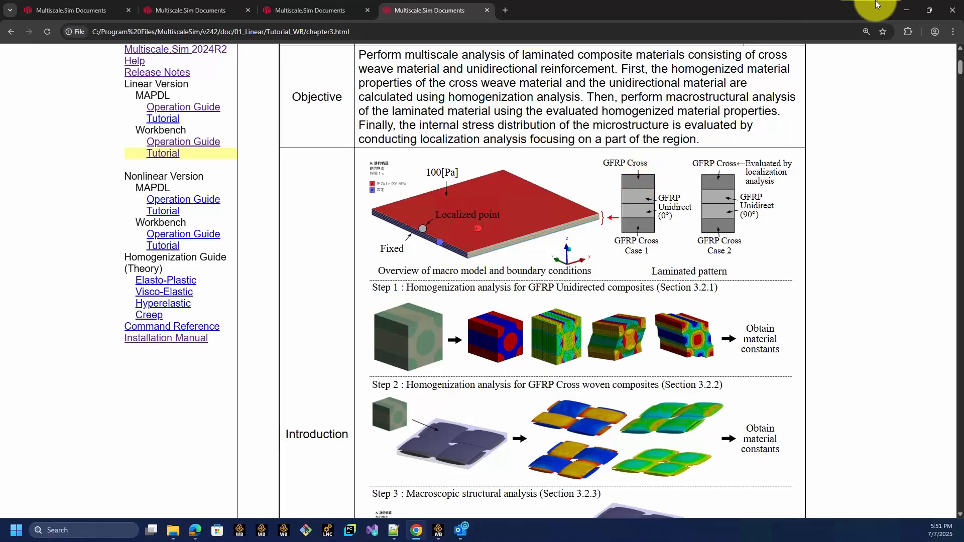
left_click_drag(821, 15, 0, 236)
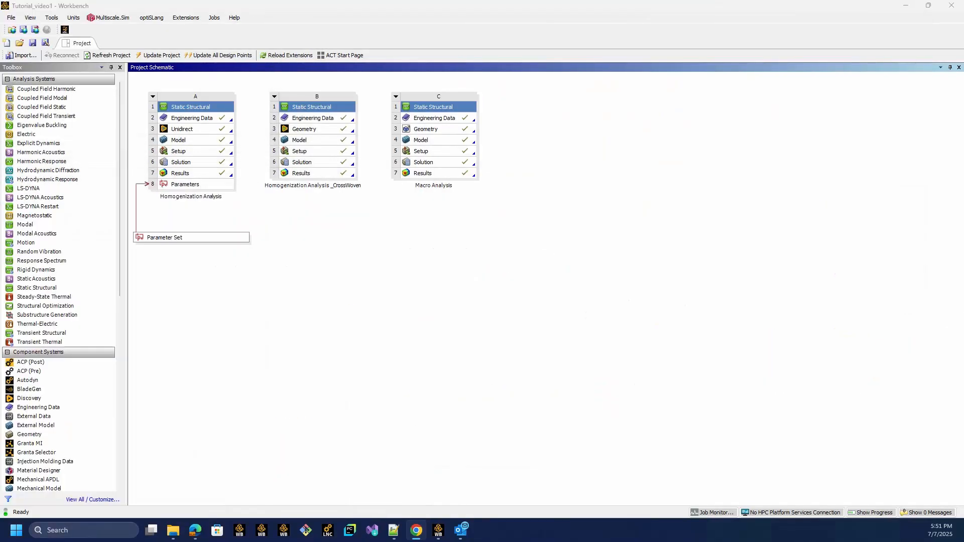
Step: In Workbench, add a Static Structural system sharing Engineering Data, Geometry and Model with Homogenization Analysis _CrossWoven, keeping the default system name
left_click(408, 275)
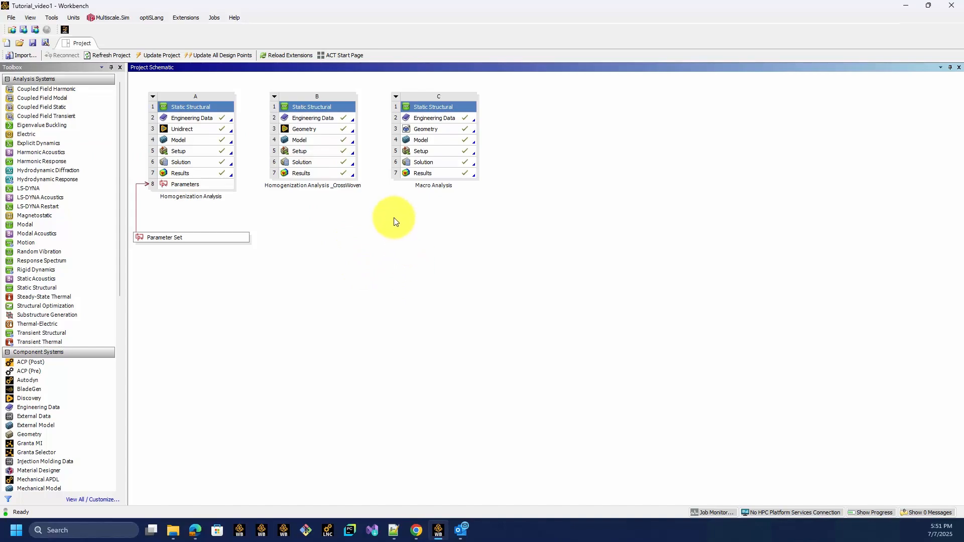
left_click(37, 288)
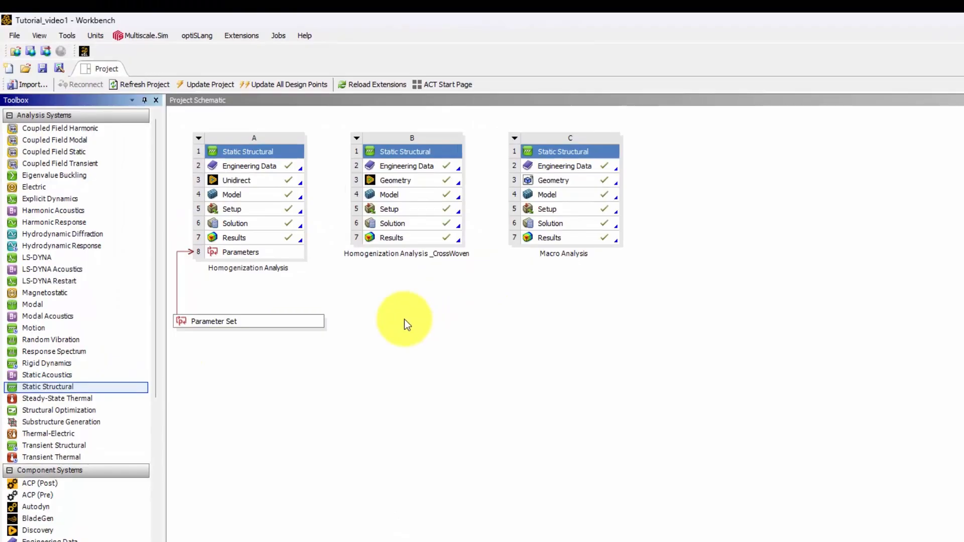
left_click(66, 388)
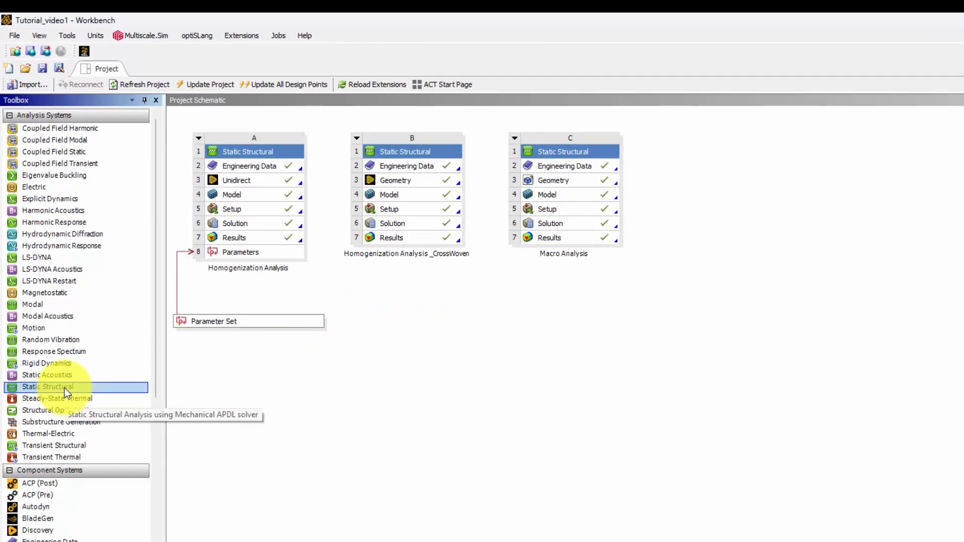
left_click_drag(64, 388, 405, 197)
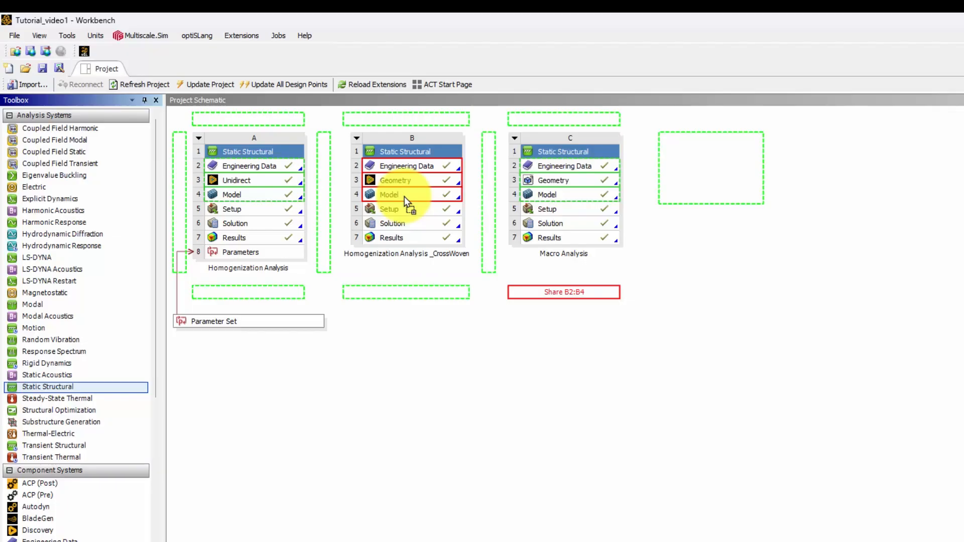
left_click_drag(404, 197, 404, 197)
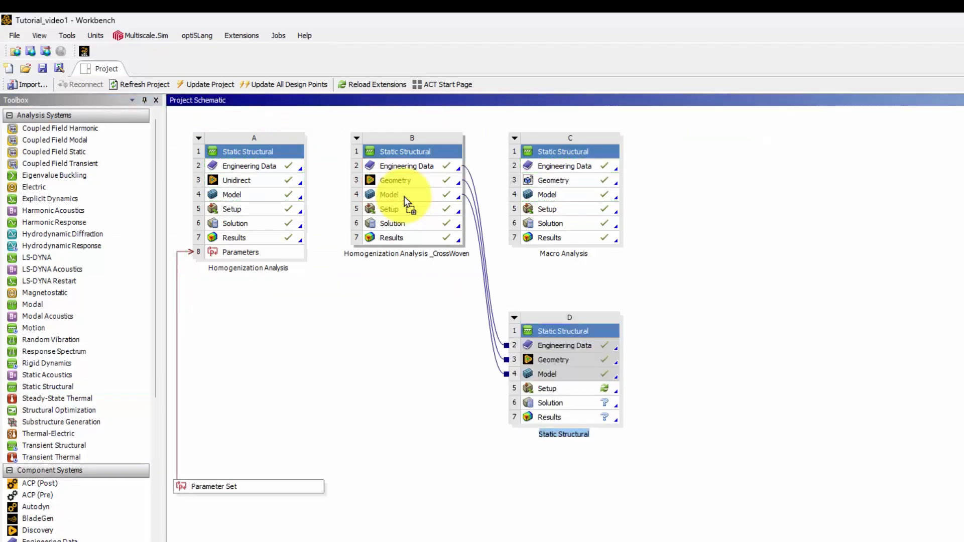
left_click(328, 185)
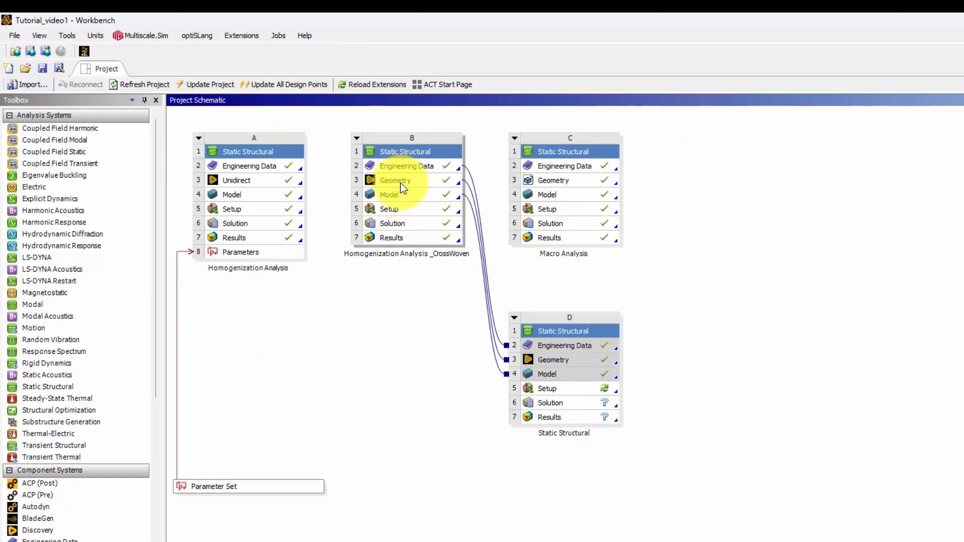
Step: Open the Model of Homogenization Analysis _CrossWoven in Mechanical and check the active unit system for Static Structural 2 (D5)
left_click(404, 194)
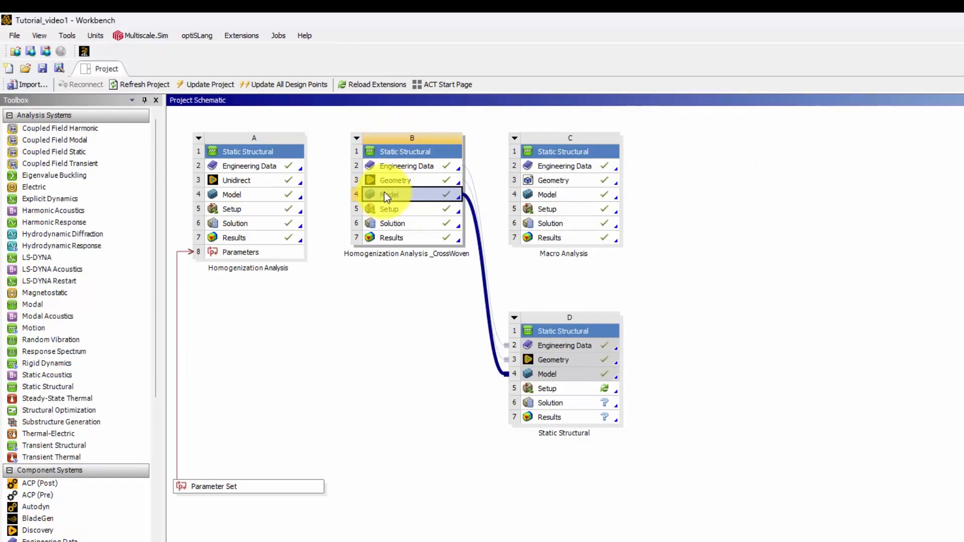
double_click(396, 194)
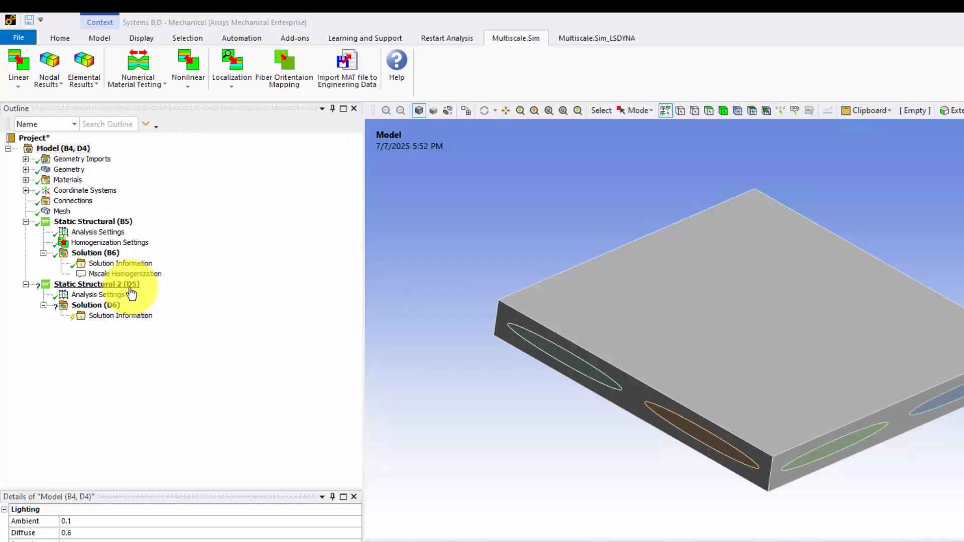
left_click(86, 284)
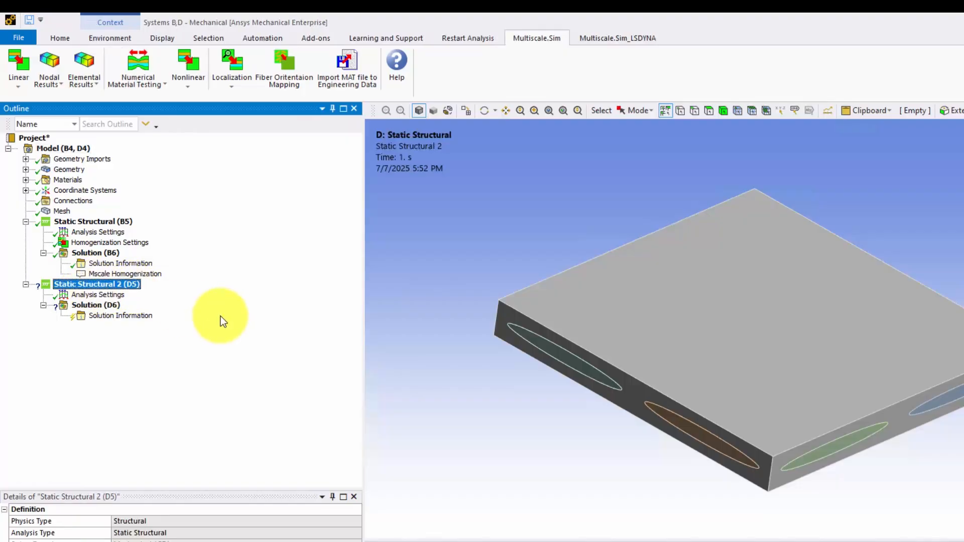
left_click(350, 75)
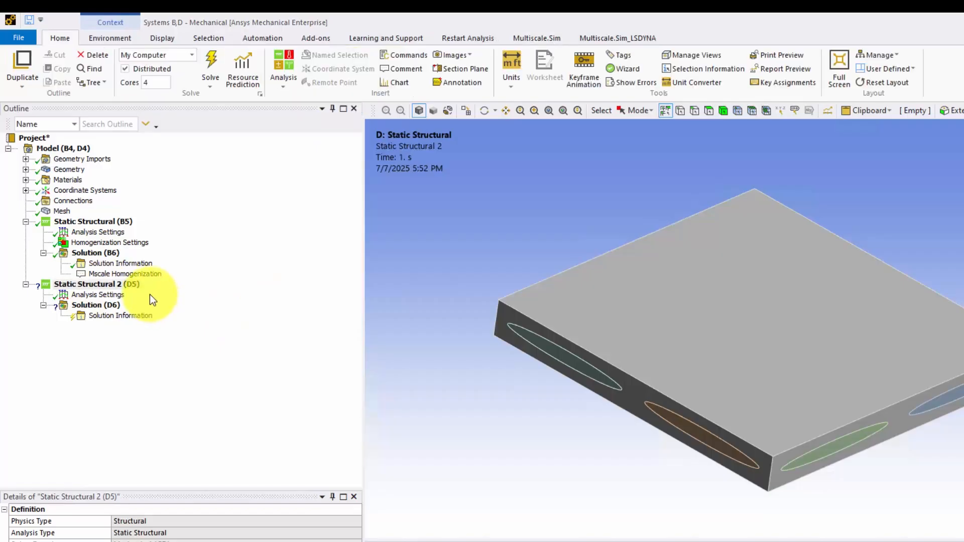
left_click(132, 288)
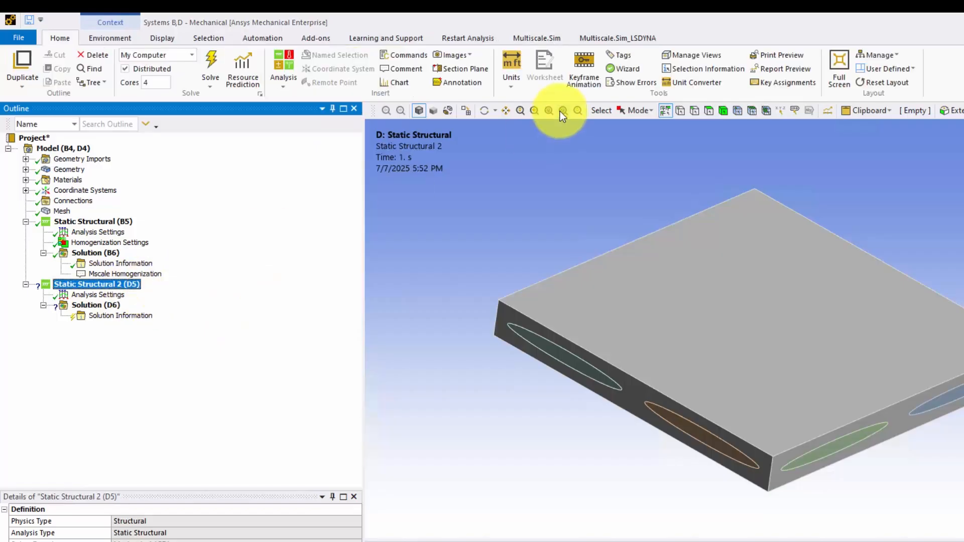
left_click(512, 84)
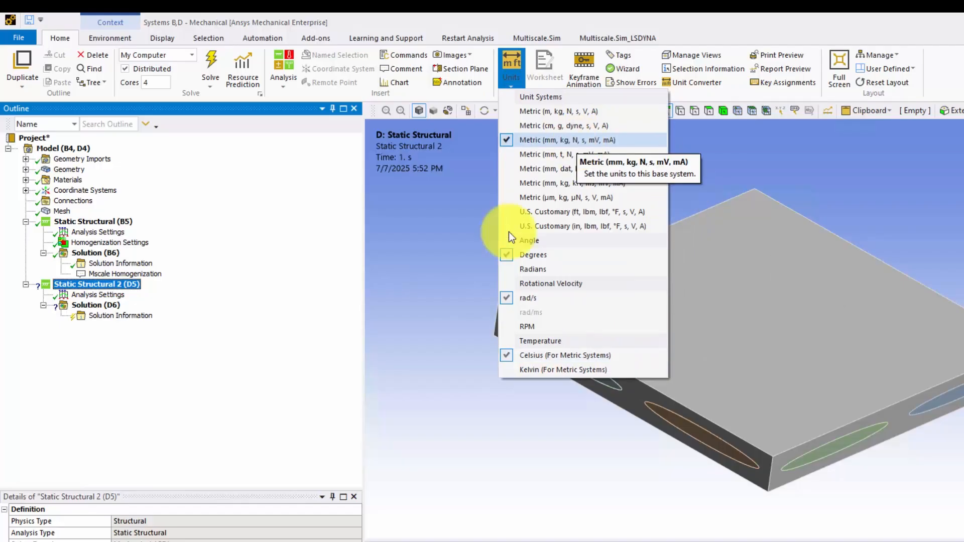
left_click(110, 39)
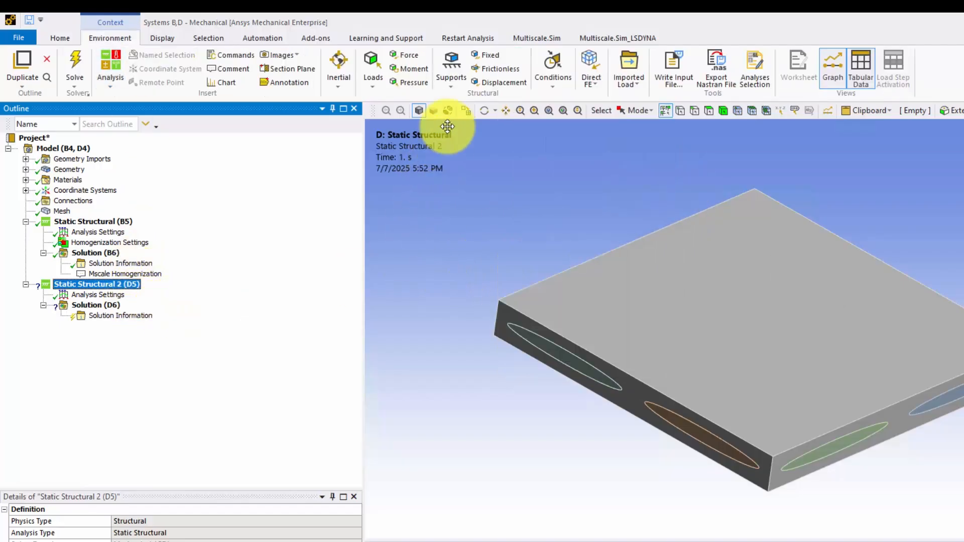
Step: Add Localization Settings to Static Structural 2 (D5), using the Macro Analysis system and Element Number683, Last as target, and review its strains and temperatures
left_click(520, 42)
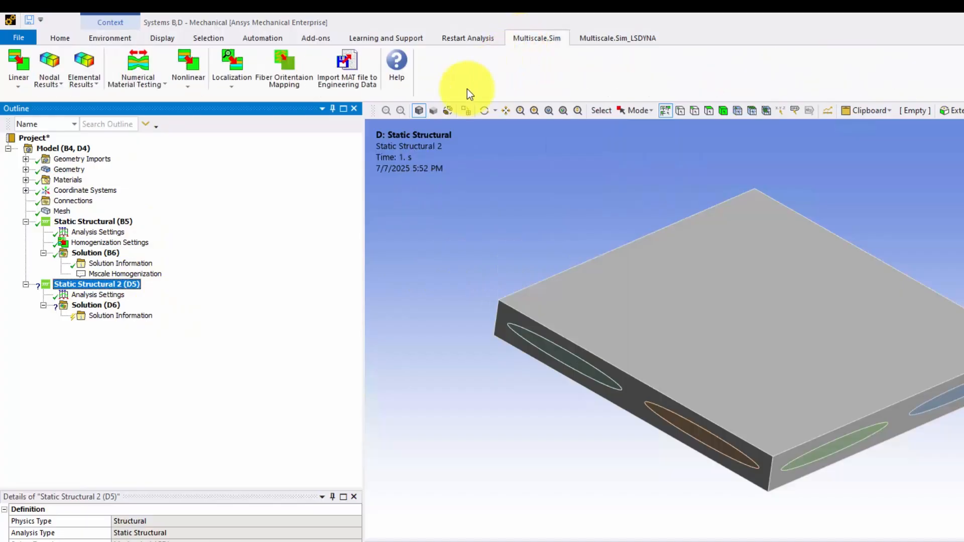
left_click(233, 87)
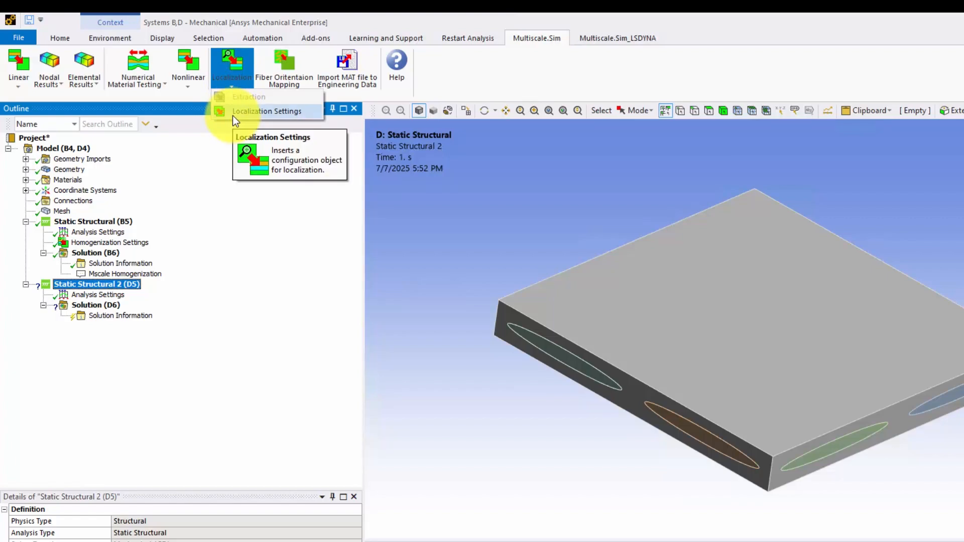
left_click(233, 112)
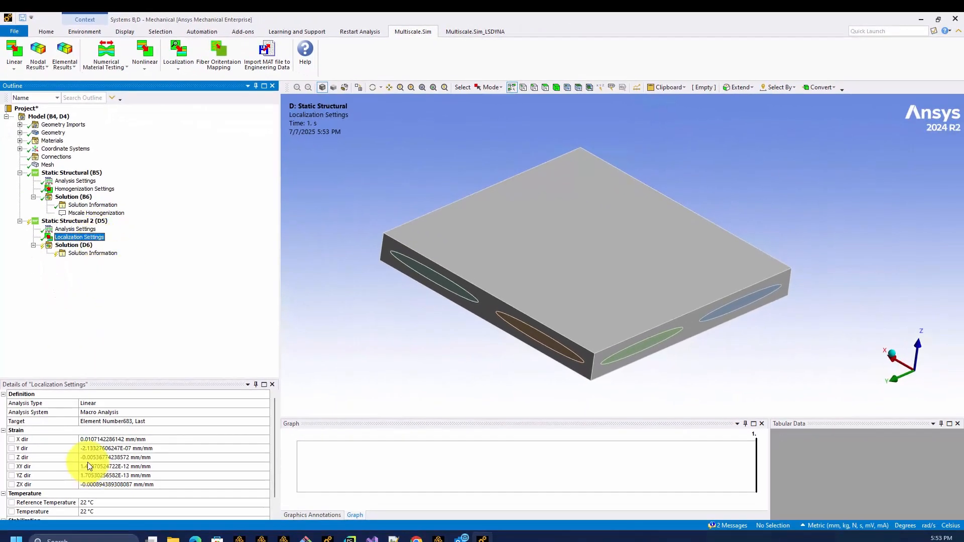
scroll(107, 421, "down", 1)
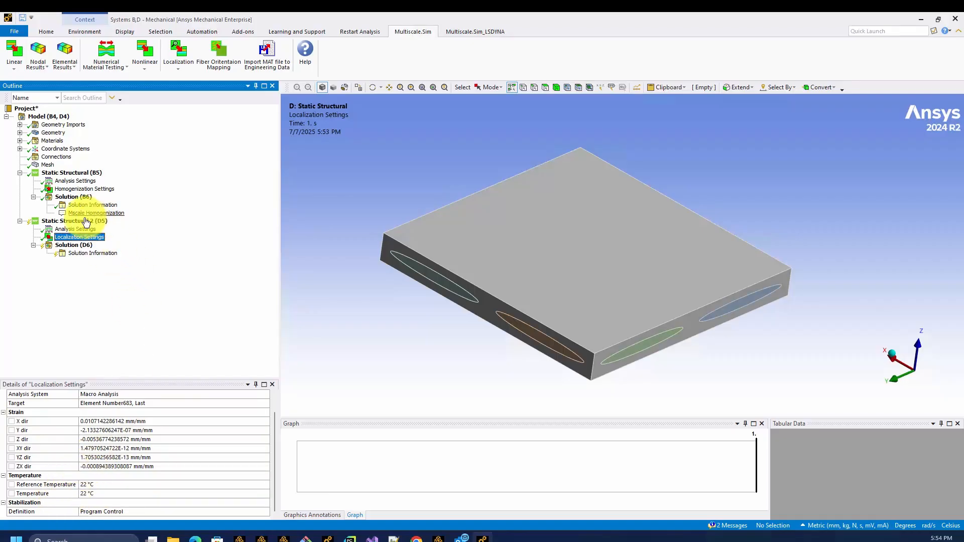
Step: Solve the localization analysis under Solution (D6) and open its solver output
left_click(89, 246)
right_click(89, 245)
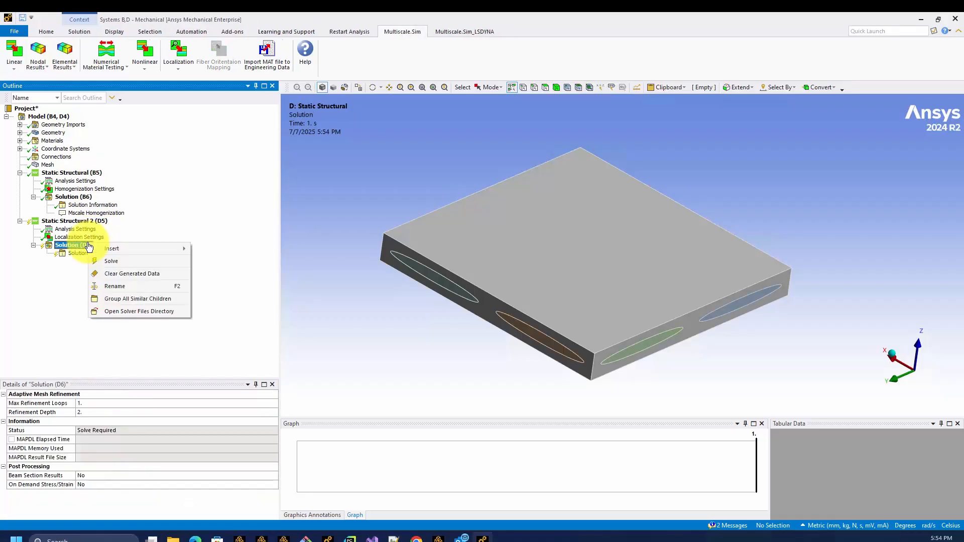
left_click(106, 258)
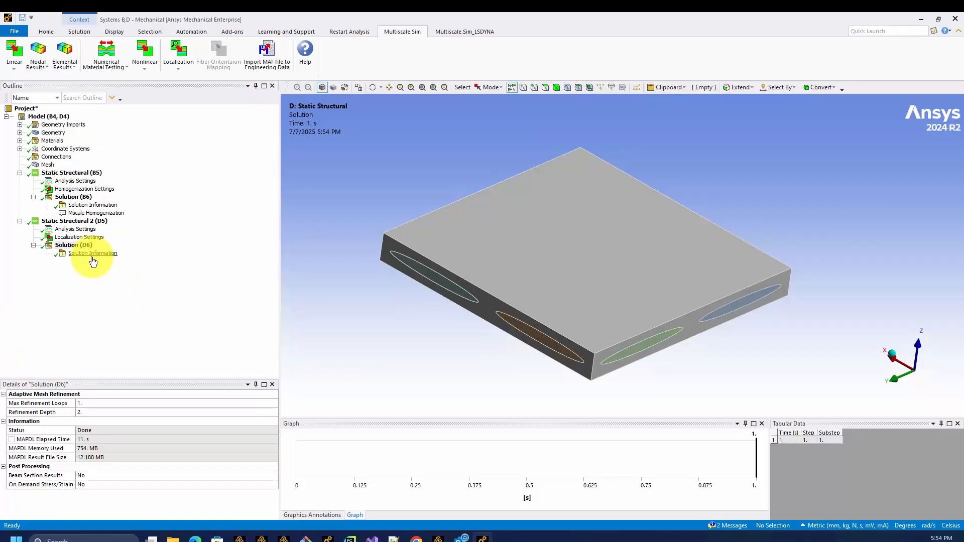
left_click(71, 255)
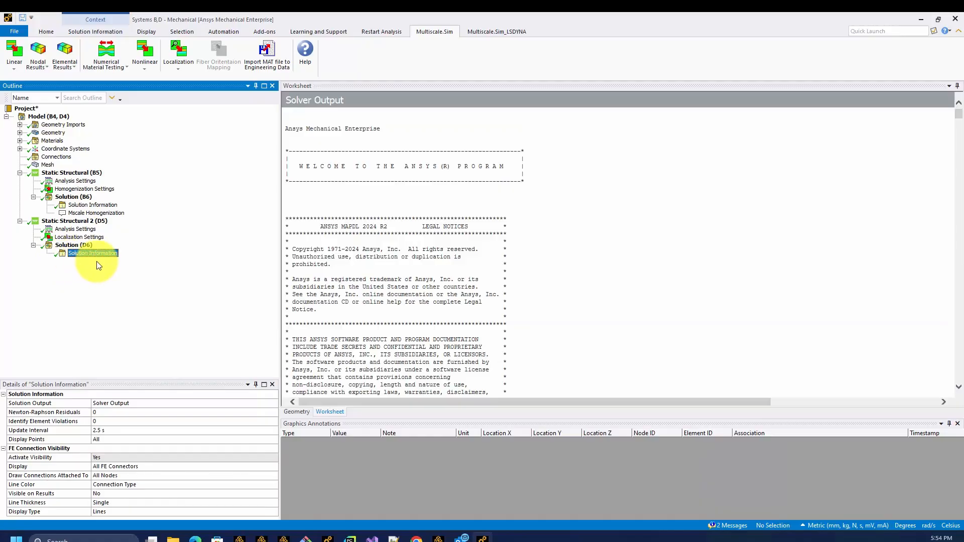
Step: Add an Equivalent (von-Mises) Stress result for all bodies under Solution (D6), evaluate all results and inspect the stress contours
left_click(90, 245)
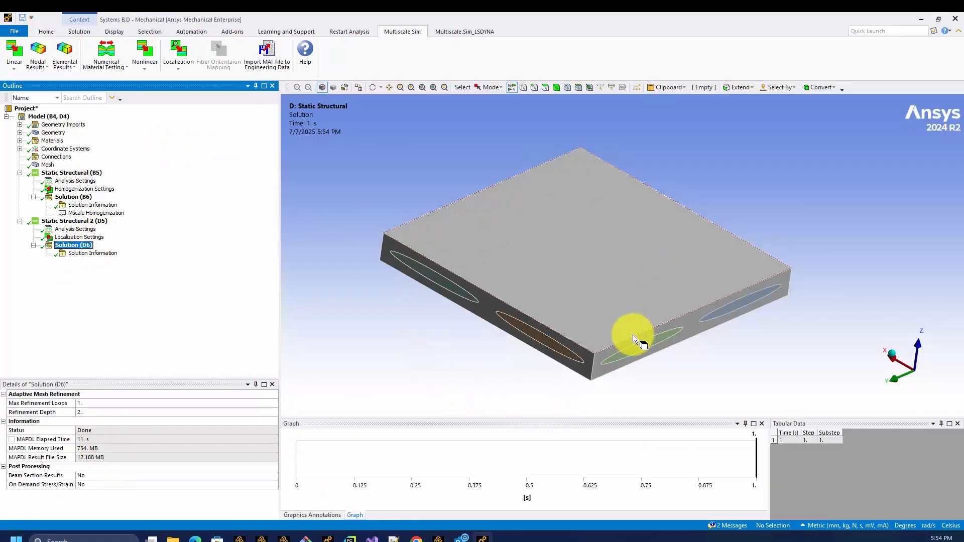
left_click(79, 32)
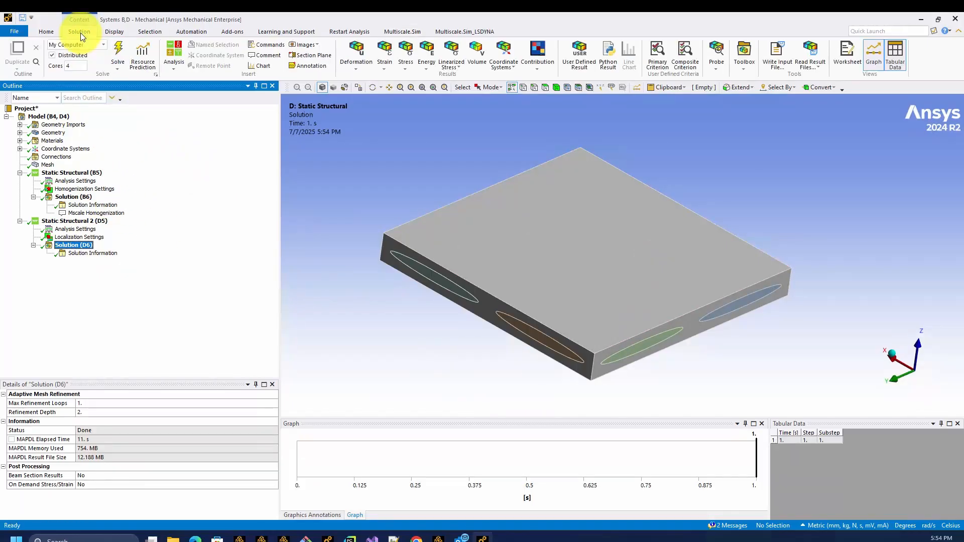
left_click(408, 68)
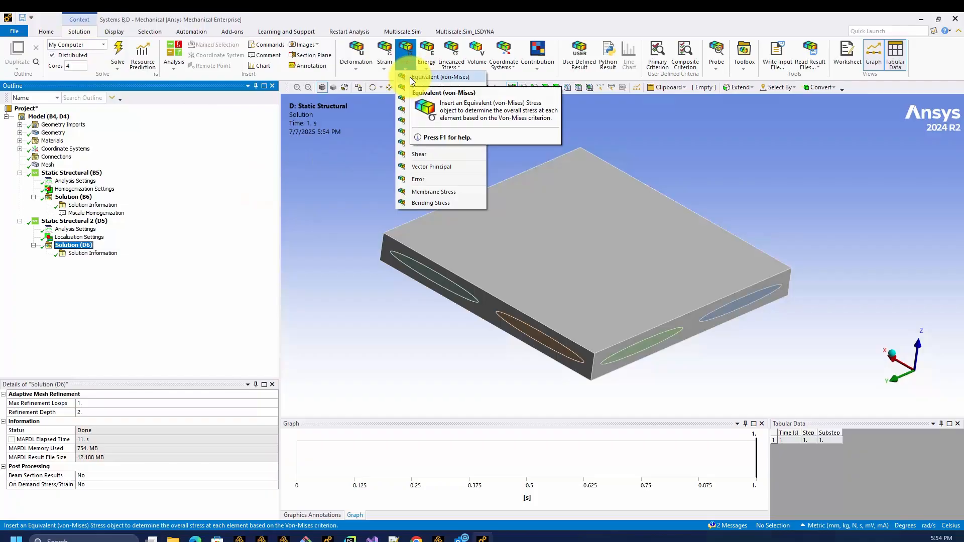
left_click(410, 77)
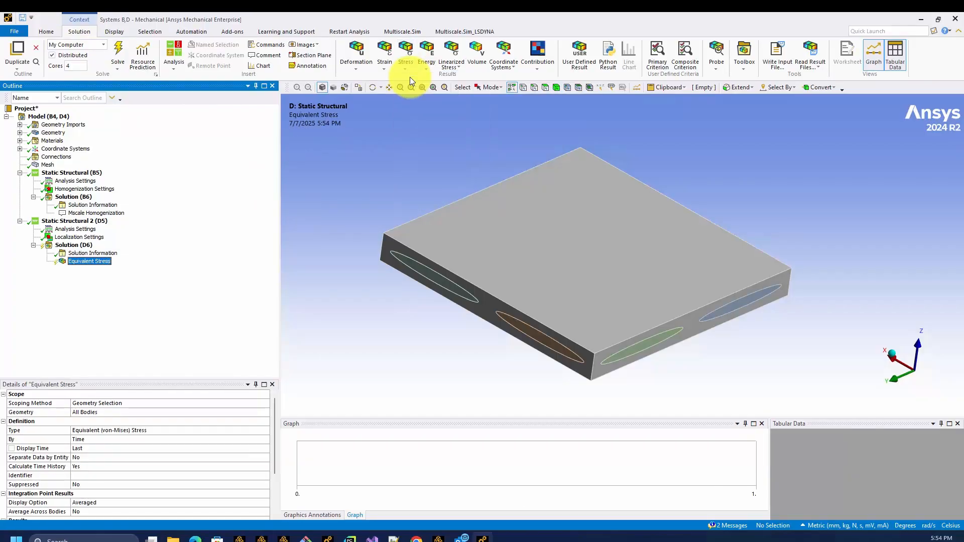
right_click(97, 264)
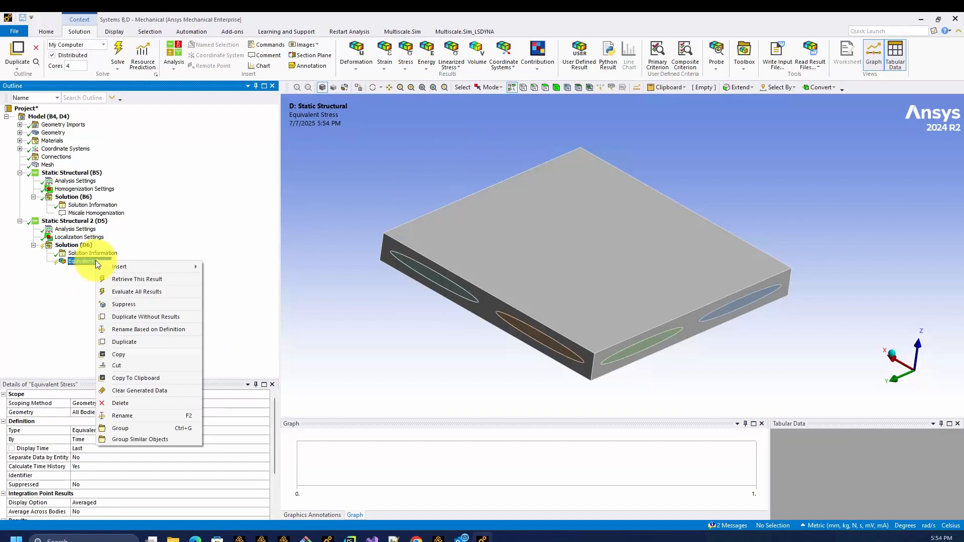
left_click(142, 291)
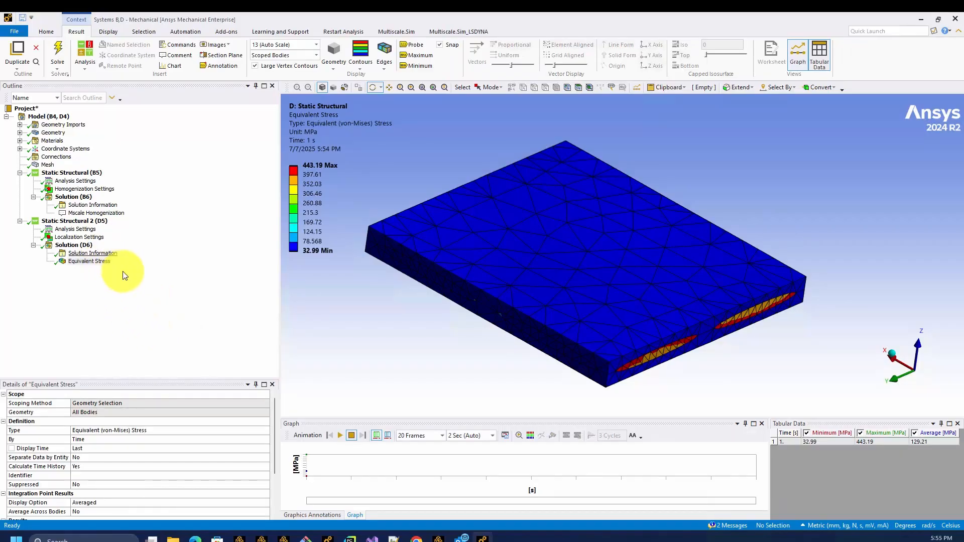
middle_click_drag(631, 373, 495, 374)
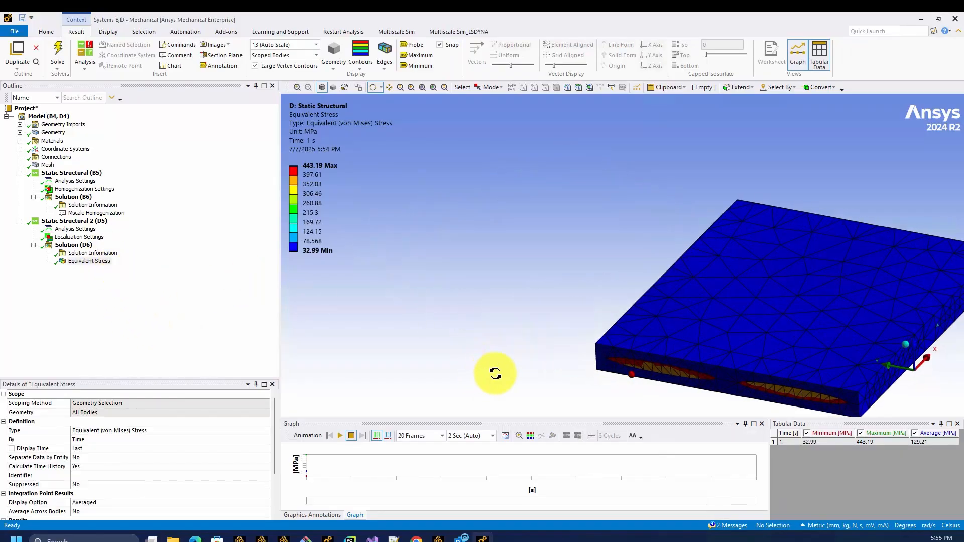
middle_click_drag(728, 327, 553, 280, "ctrl")
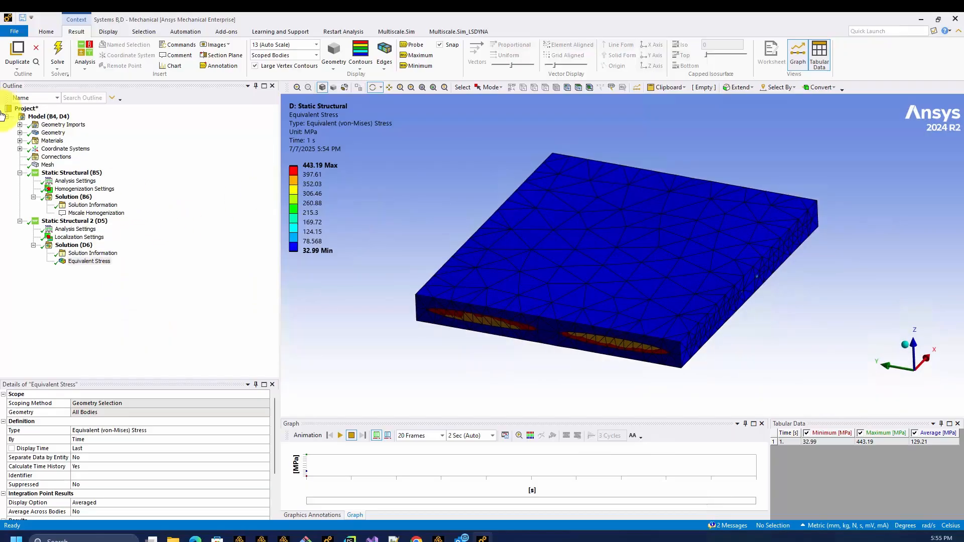
Step: Hide the Matrix body of the HiCross part and examine the Equivalent Stress contours on the woven fiber bodies
left_click(19, 132)
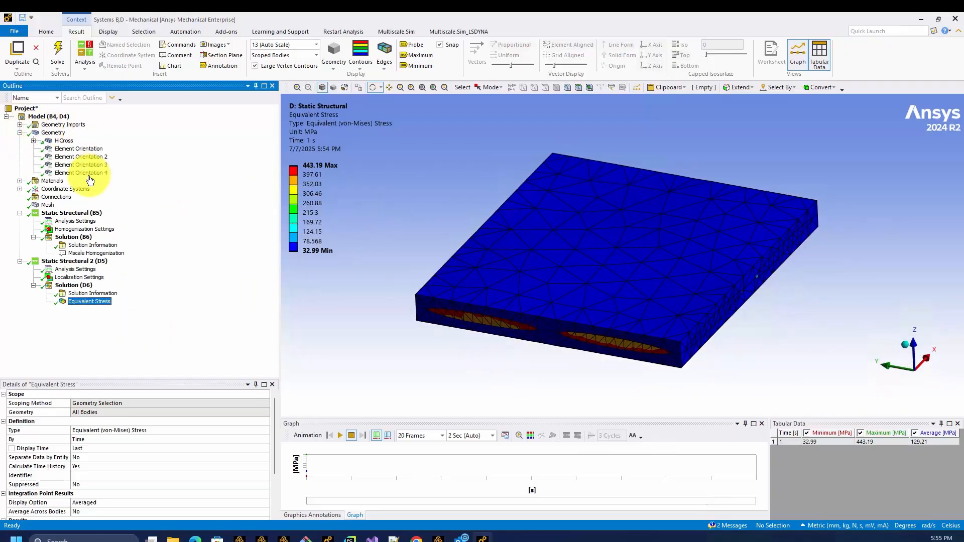
left_click(33, 141)
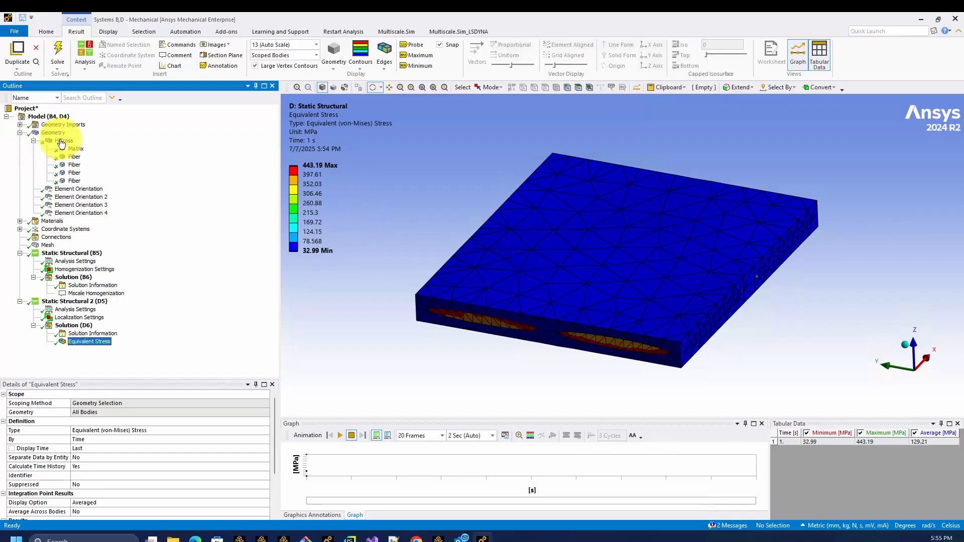
left_click(81, 152)
right_click(83, 155)
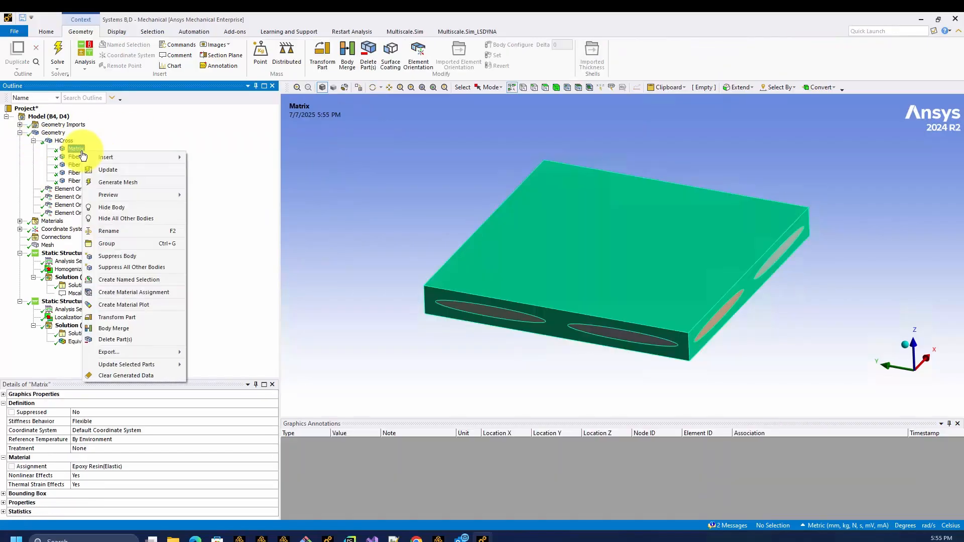
left_click(121, 209)
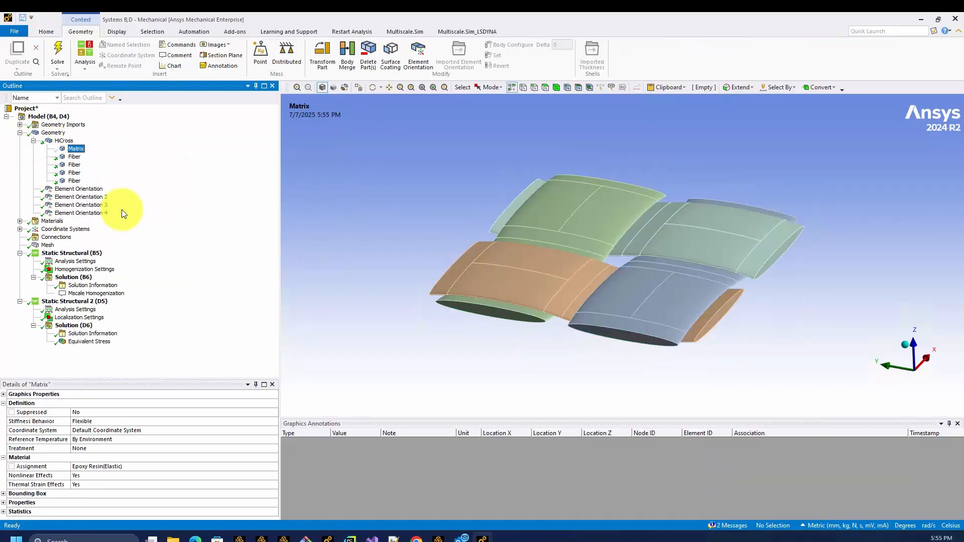
middle_click_drag(447, 302, 444, 277)
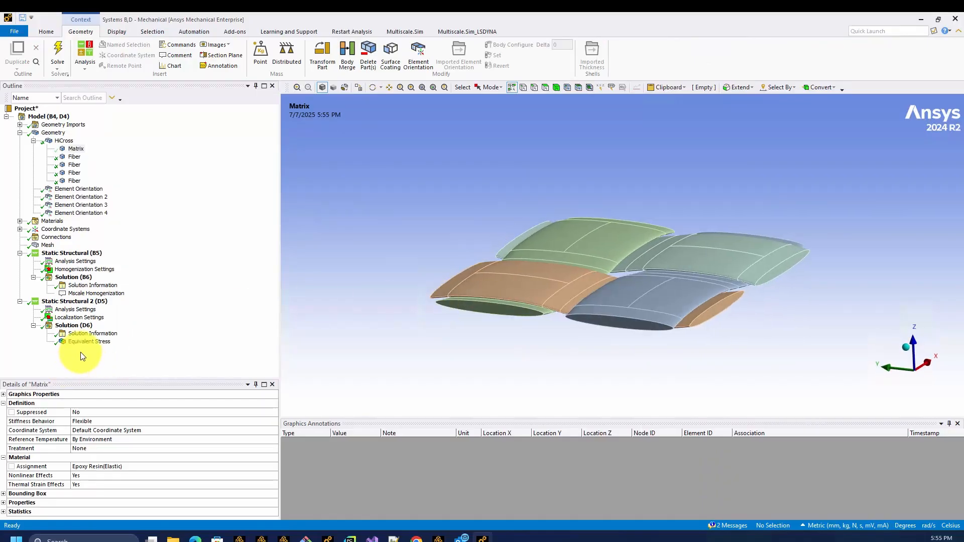
left_click(90, 342)
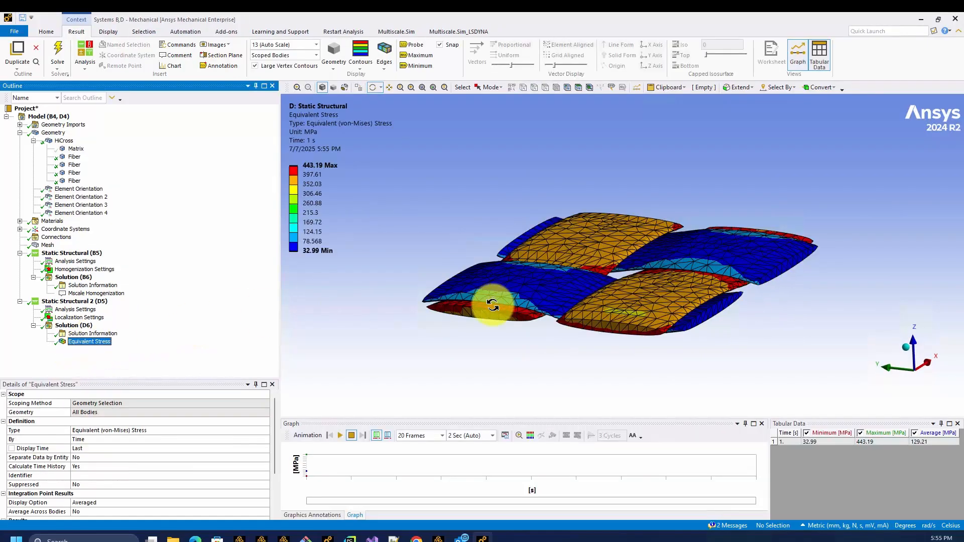
middle_click_drag(491, 300, 611, 318)
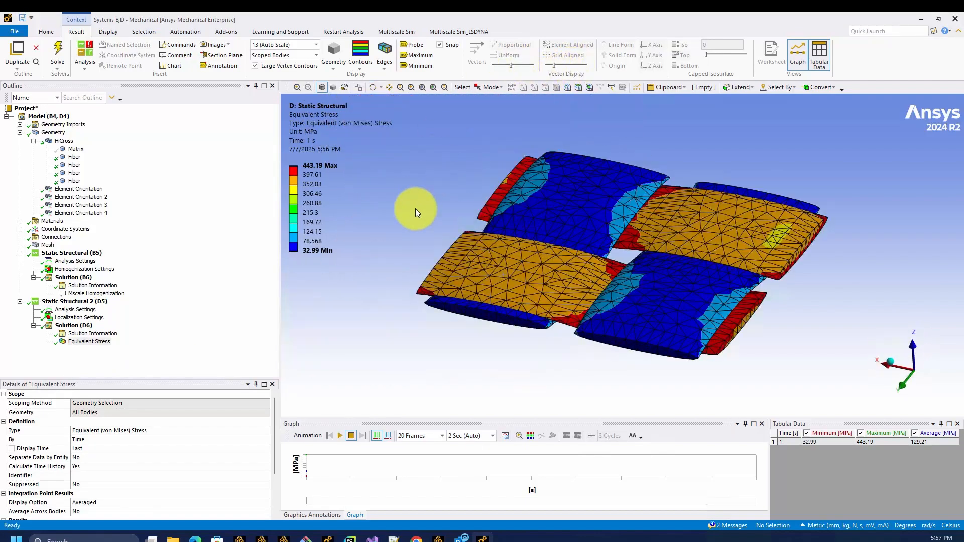